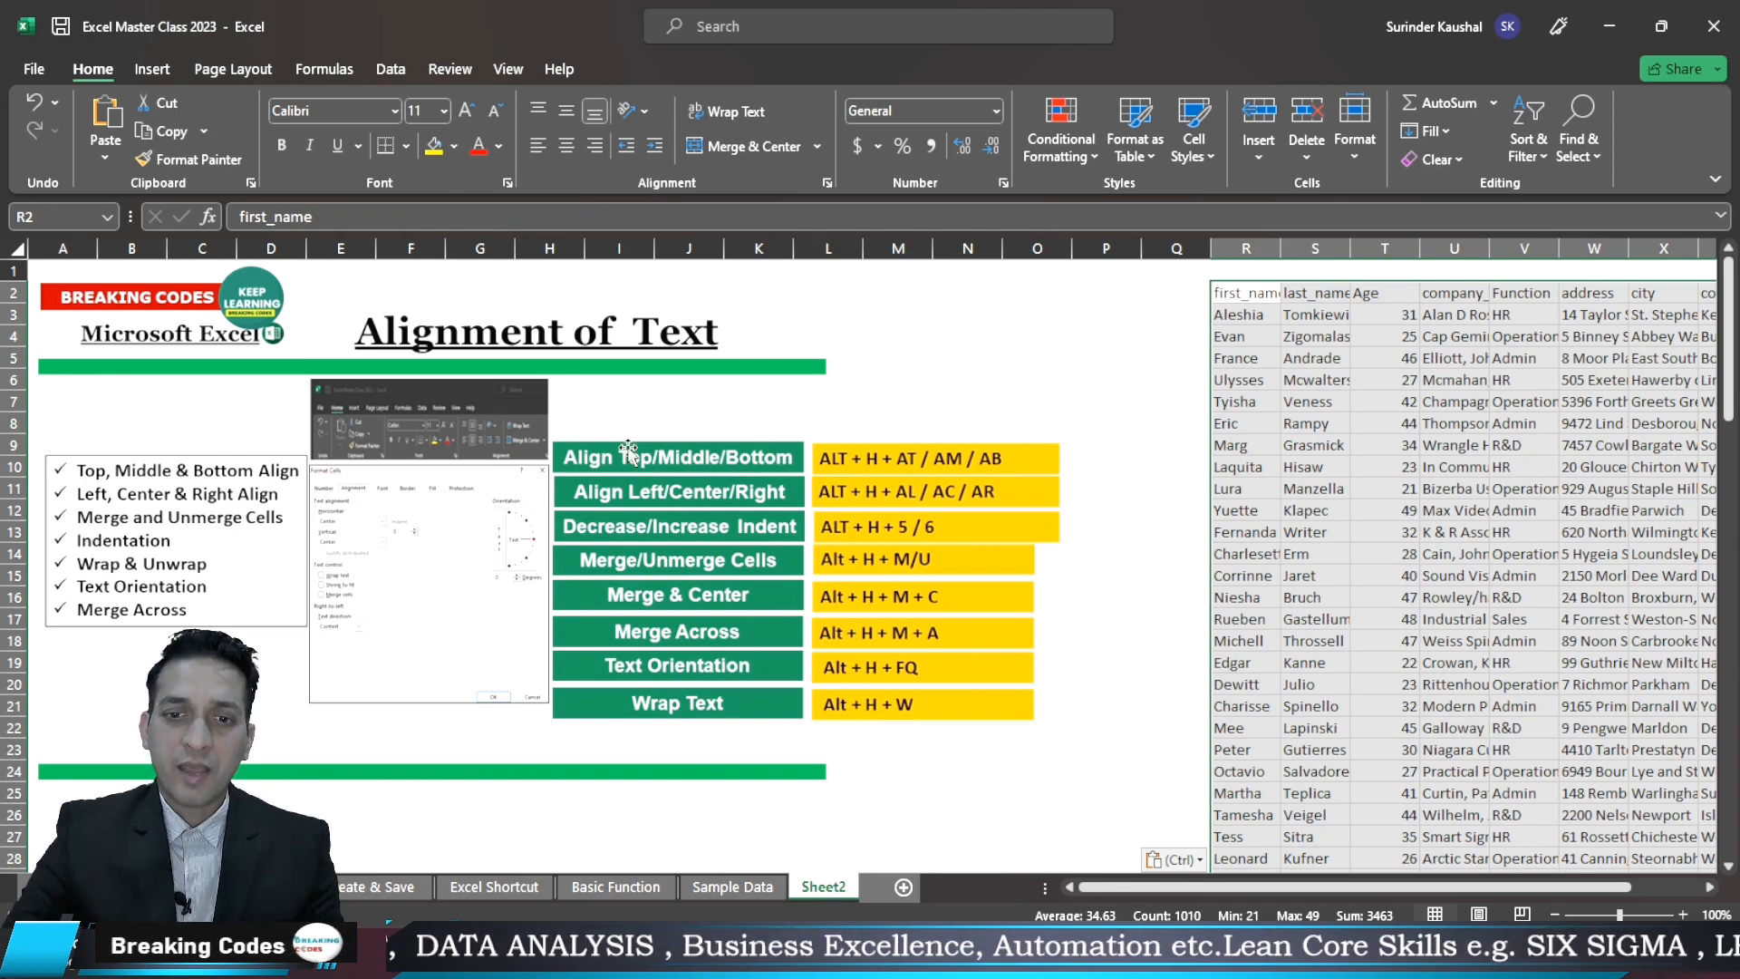
Center the text horizontally across the entire data table, R2:AA102
click(1082, 314)
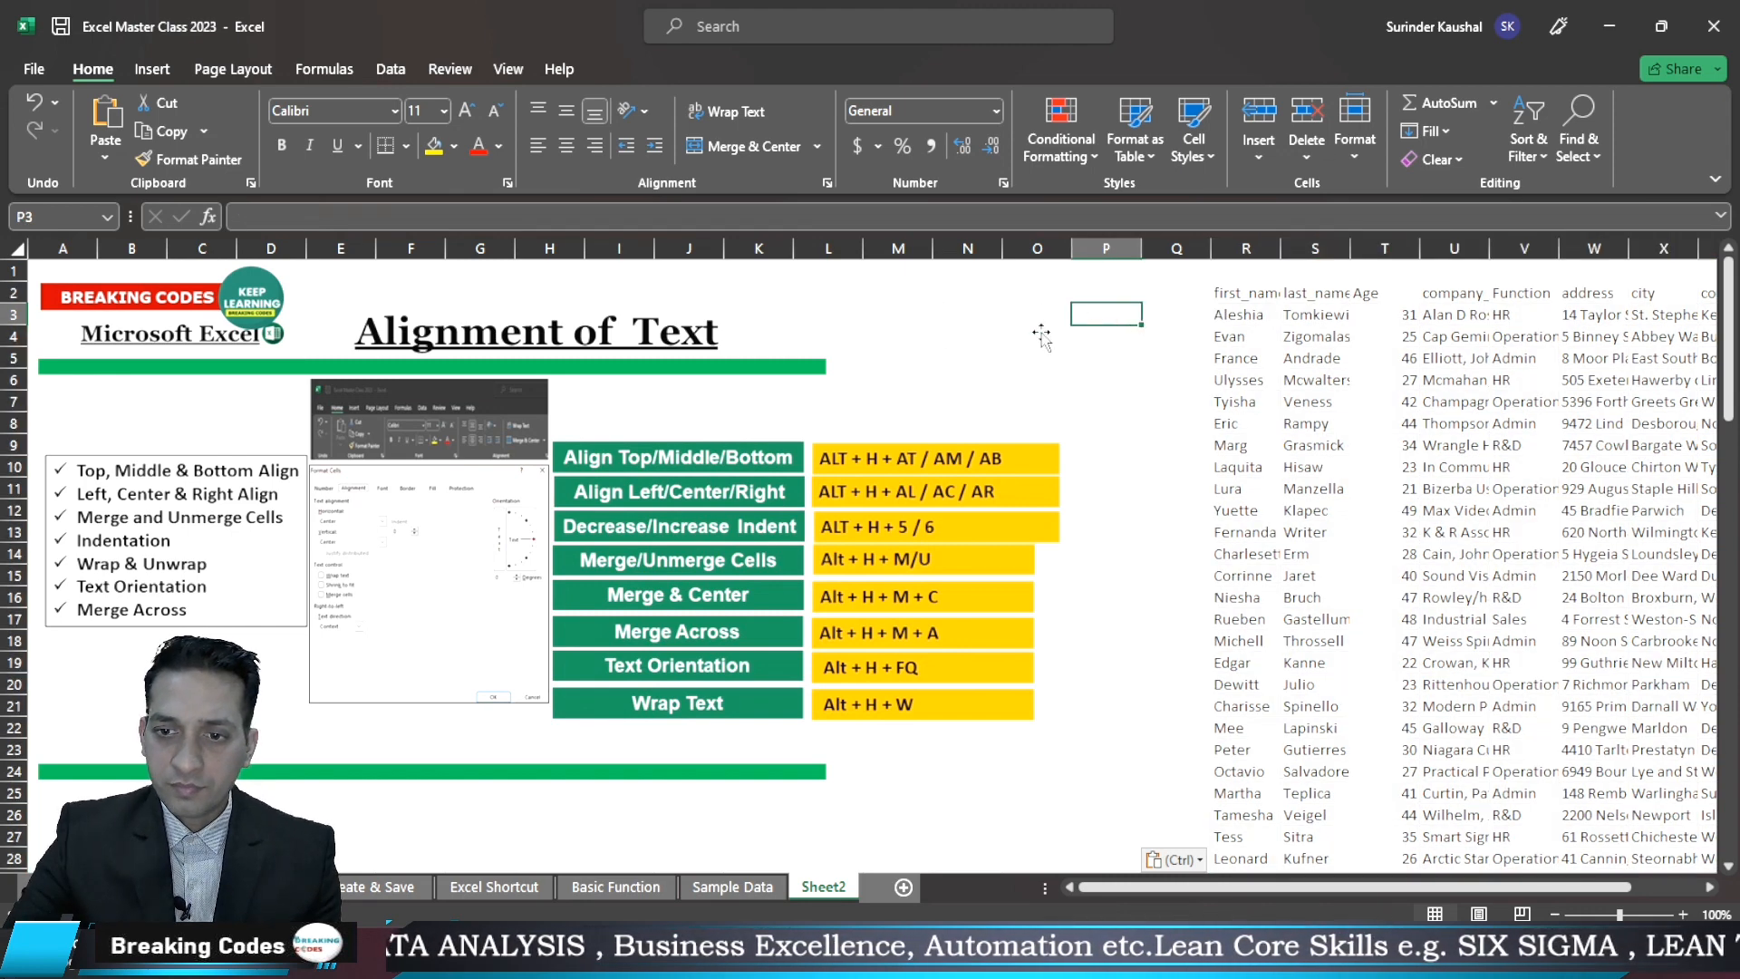
click(1245, 294)
key(ctrl+shift+Right)
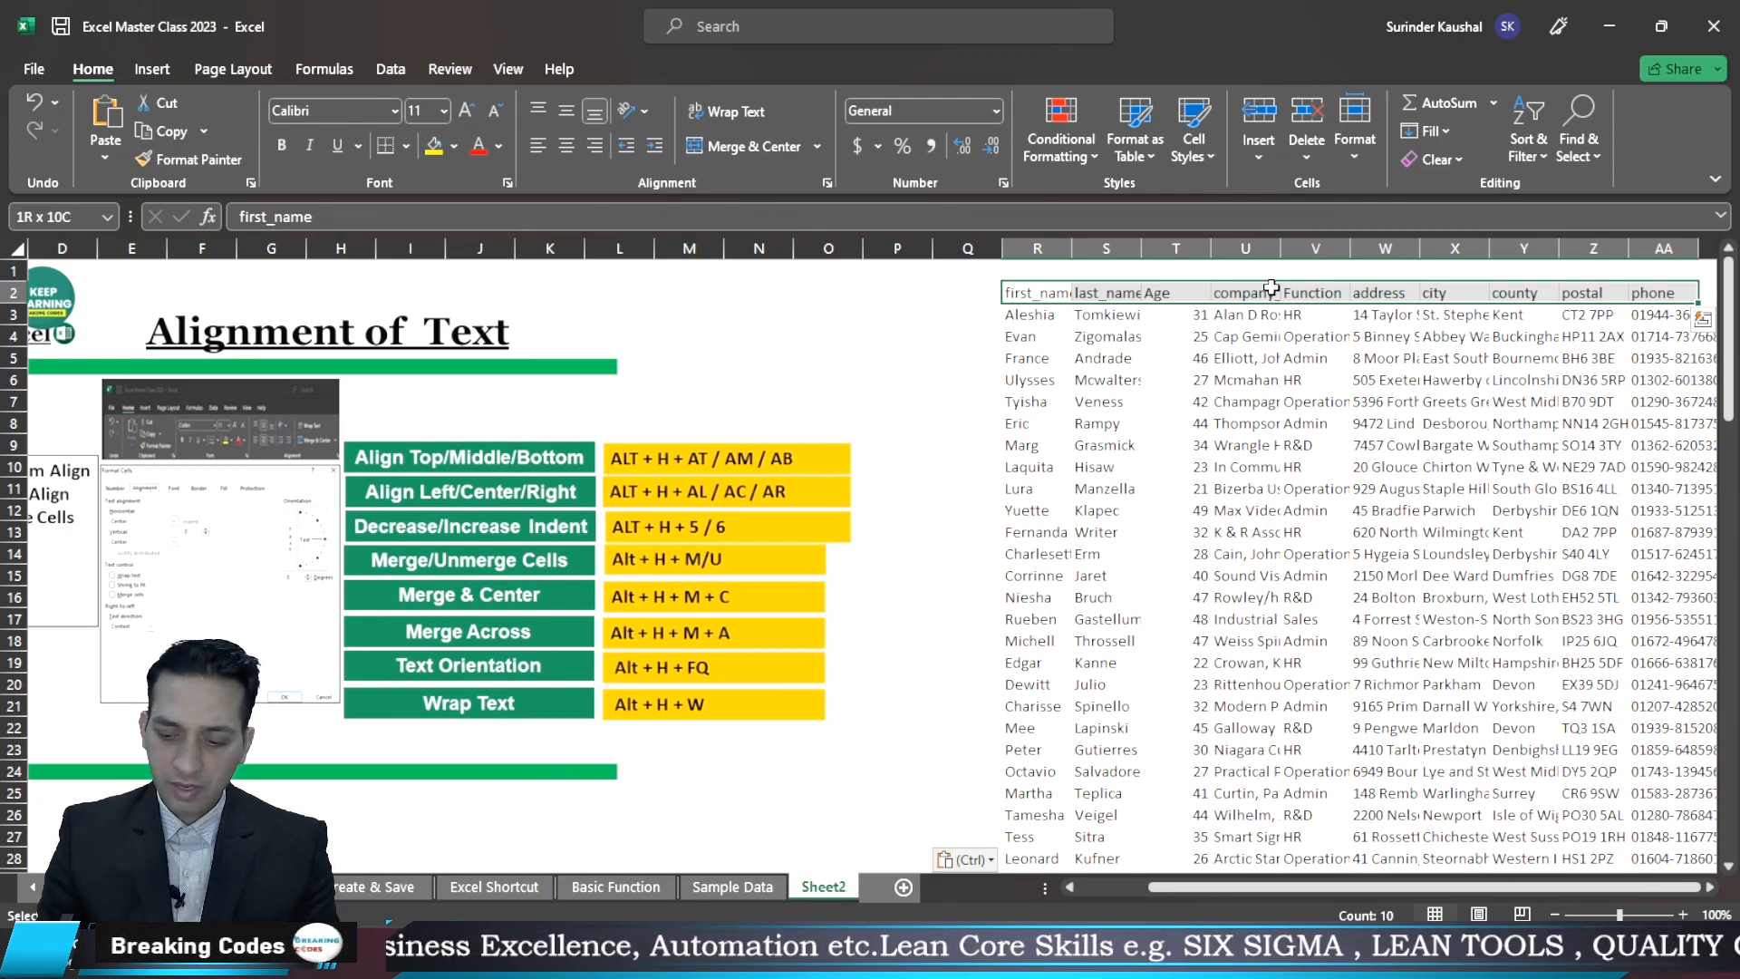
key(ctrl+shift+Down)
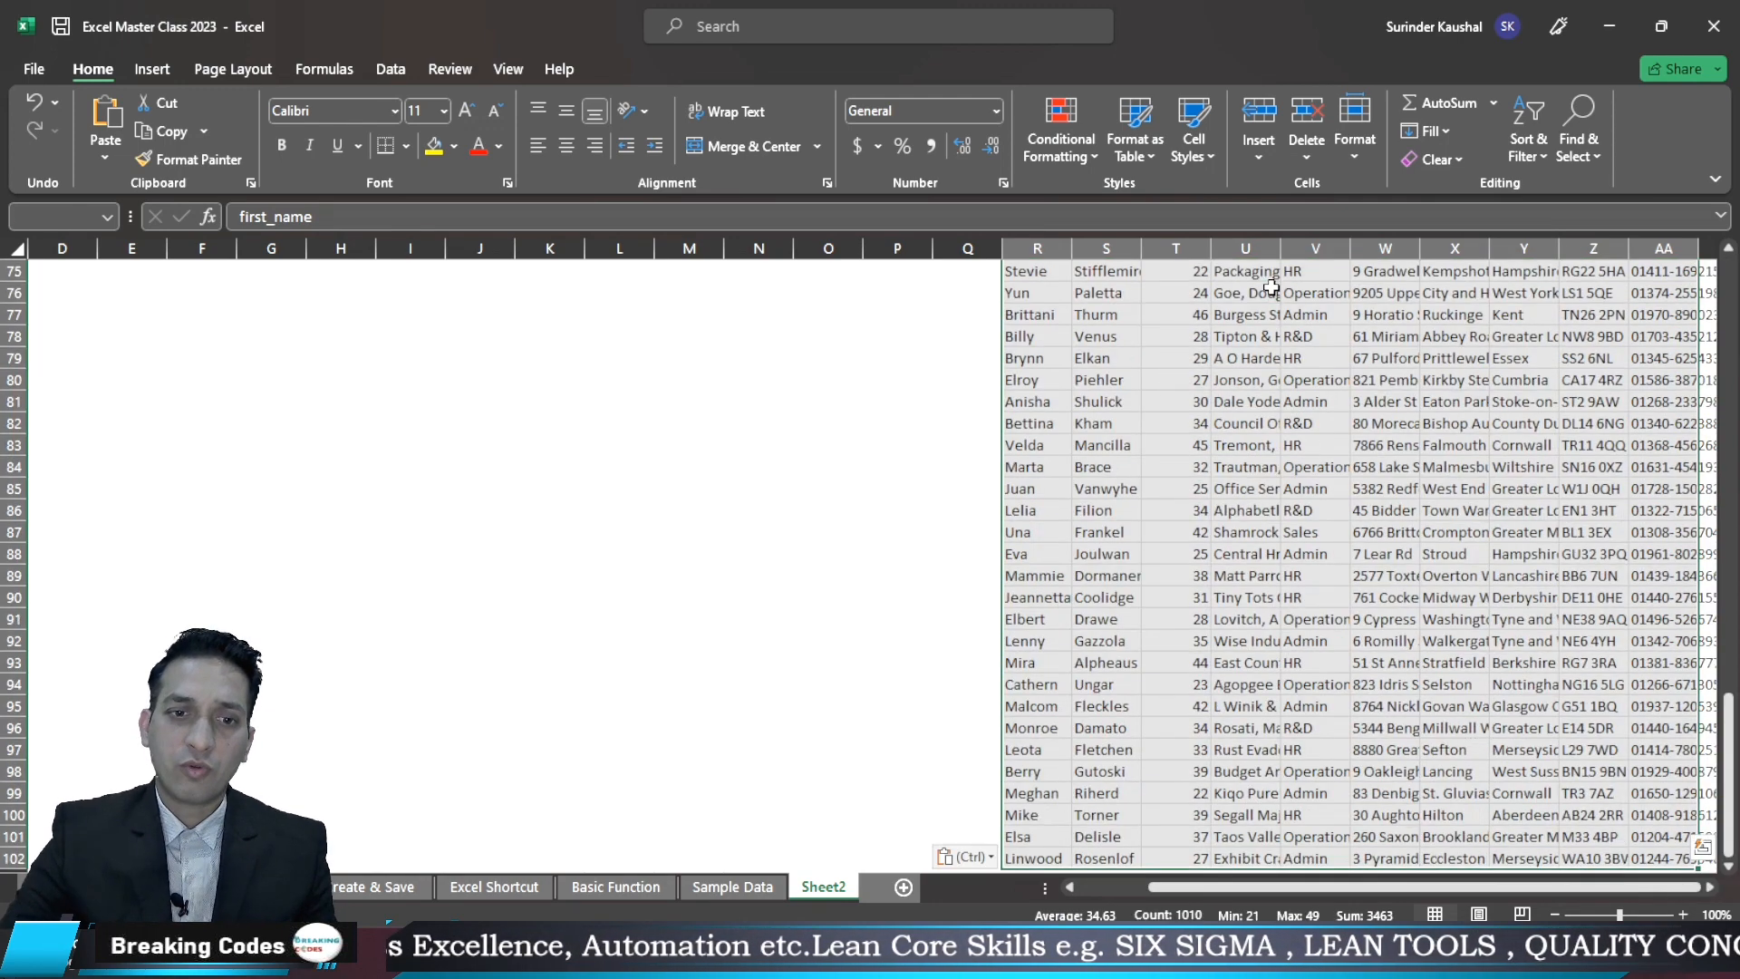
click(563, 144)
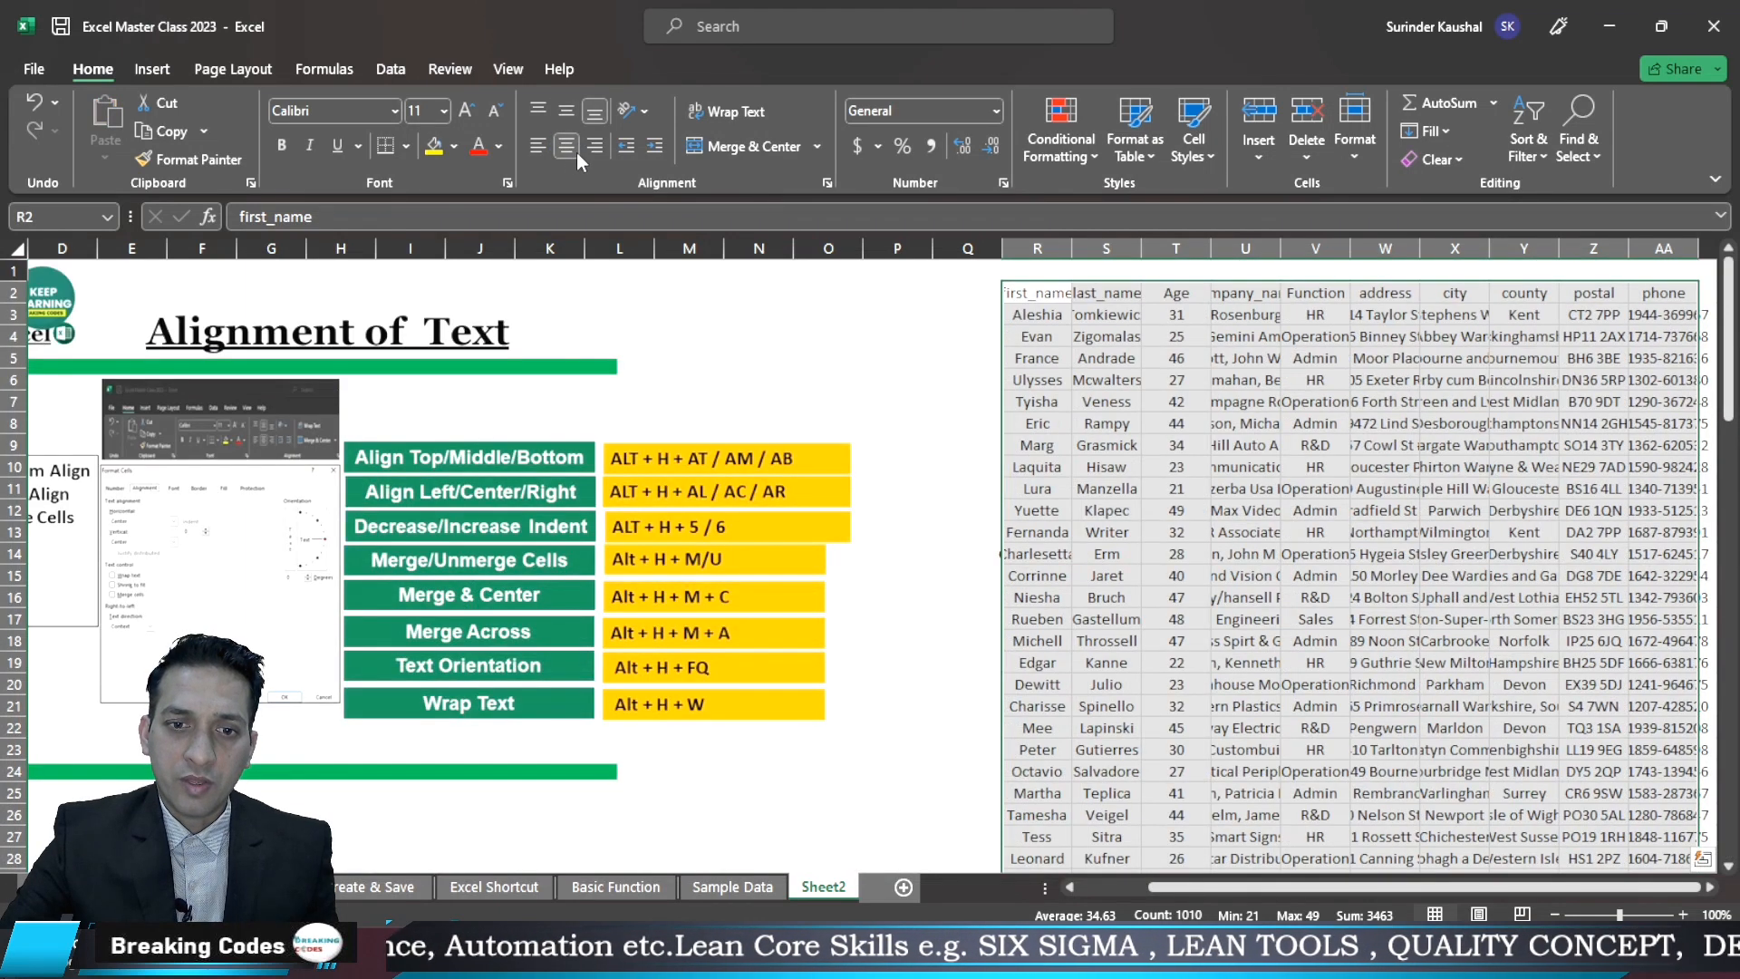
click(406, 143)
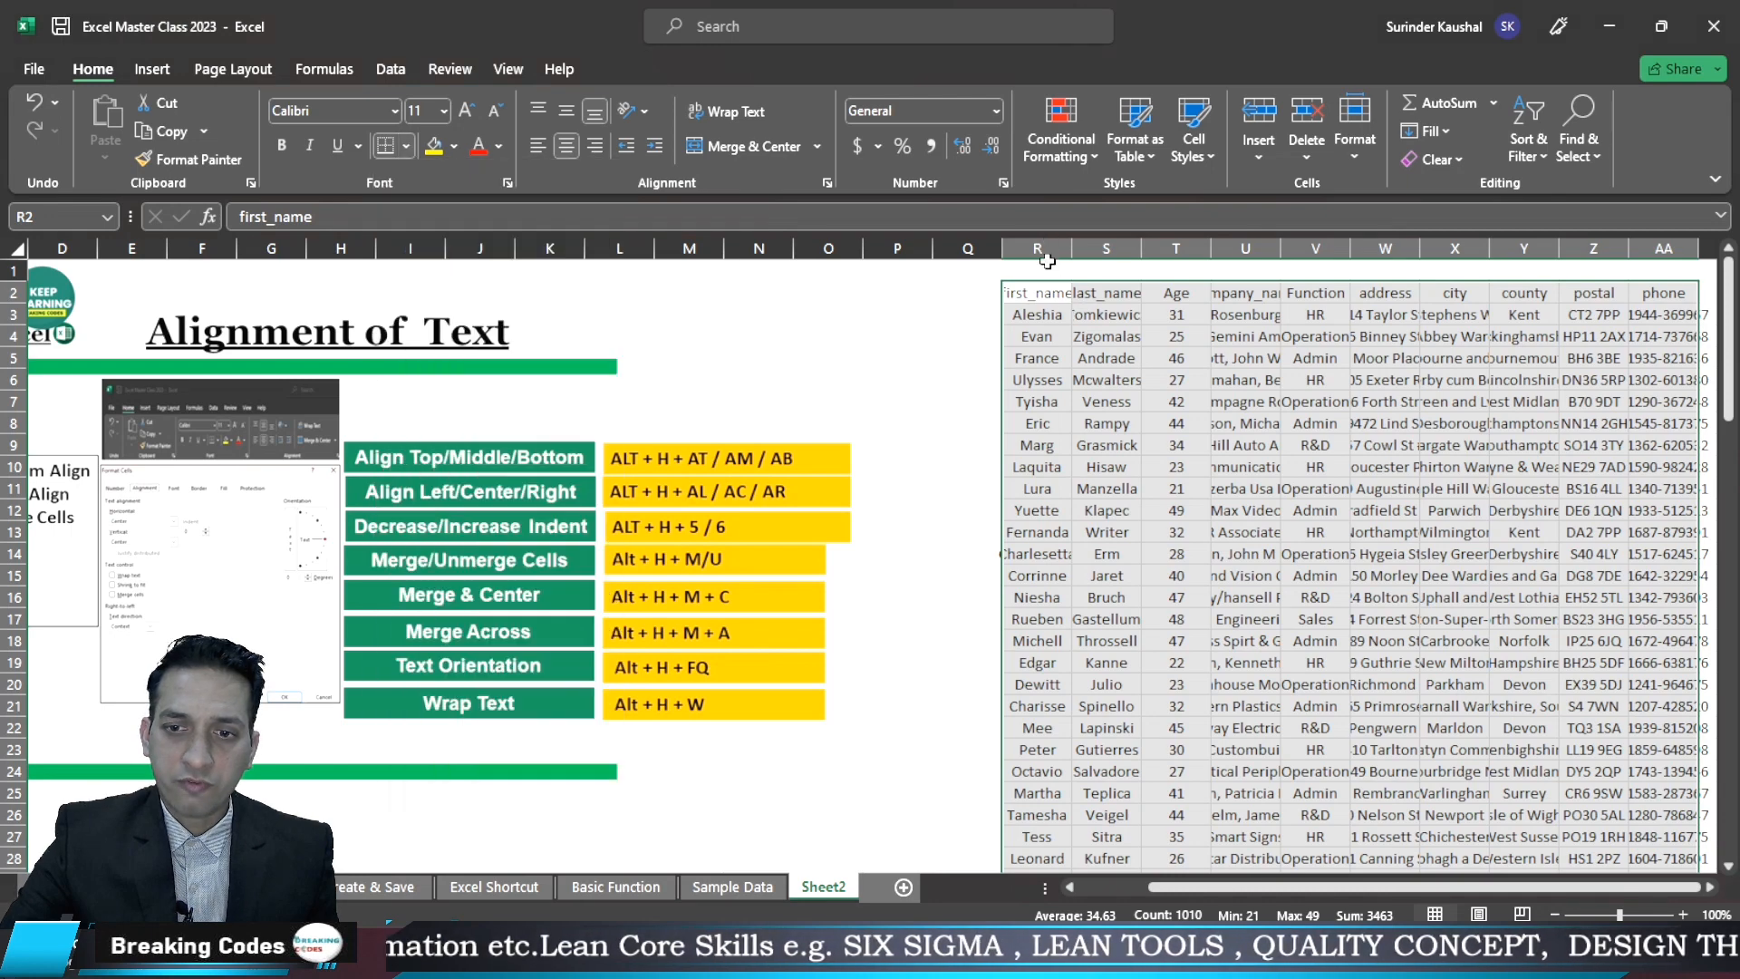
click(1042, 247)
click(1044, 245)
key(ctrl+shift+Right)
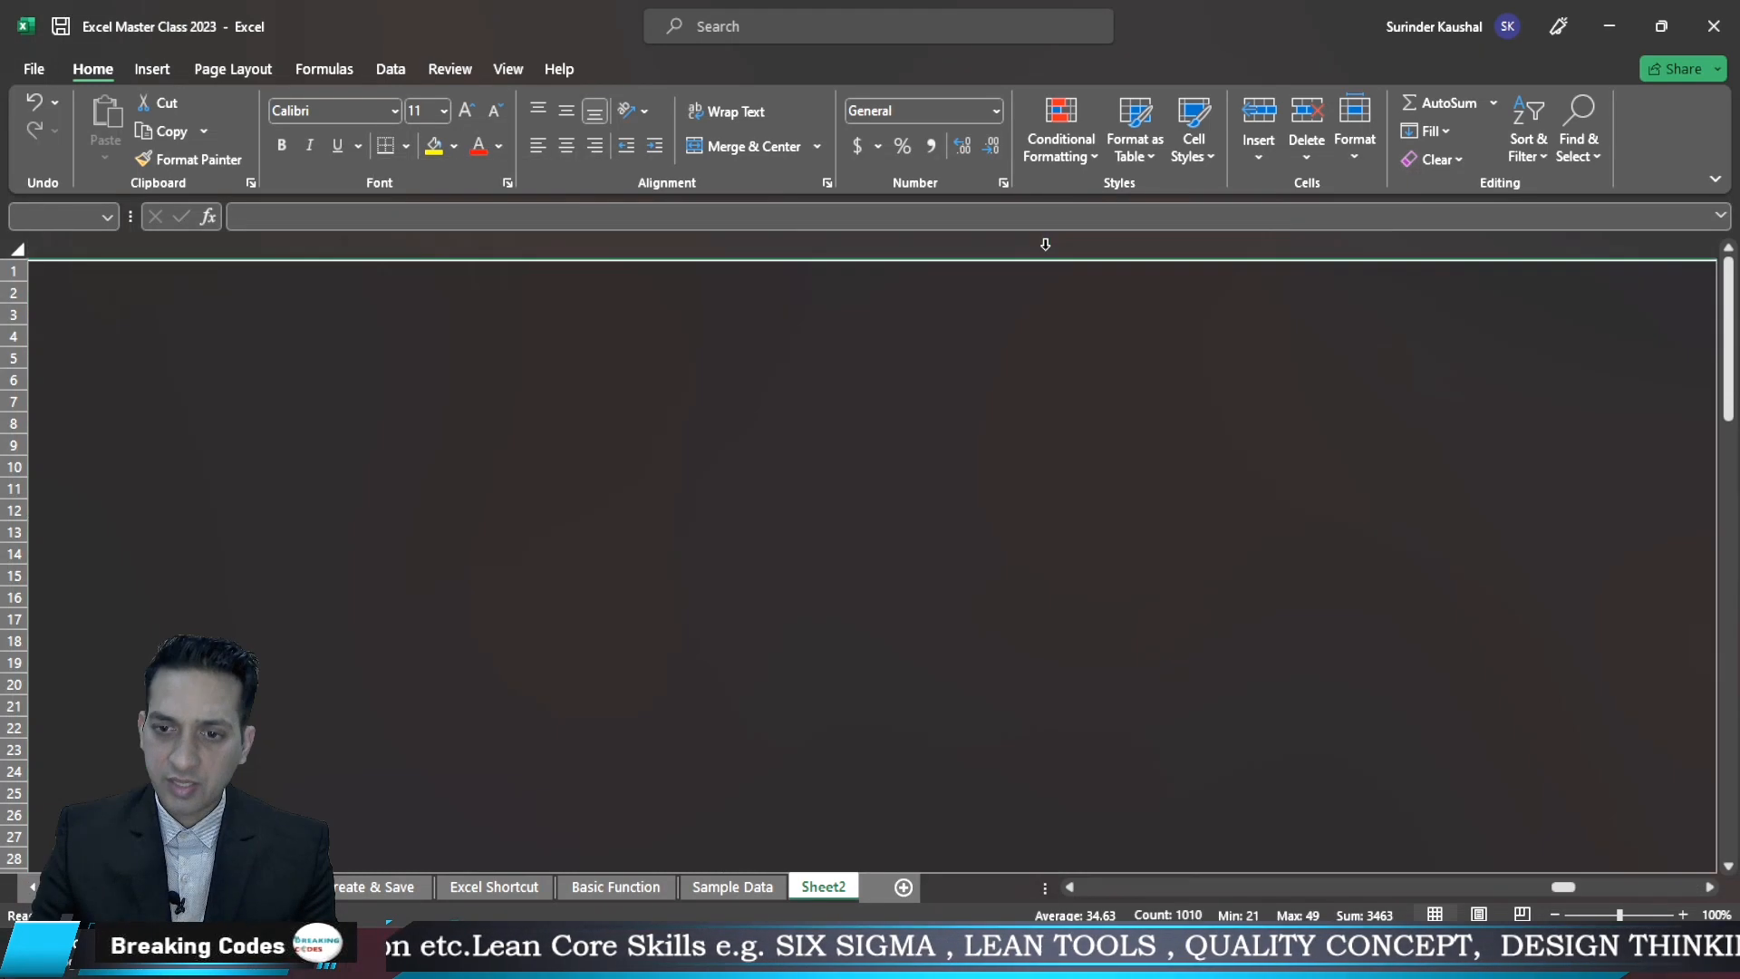
key(ctrl+Home)
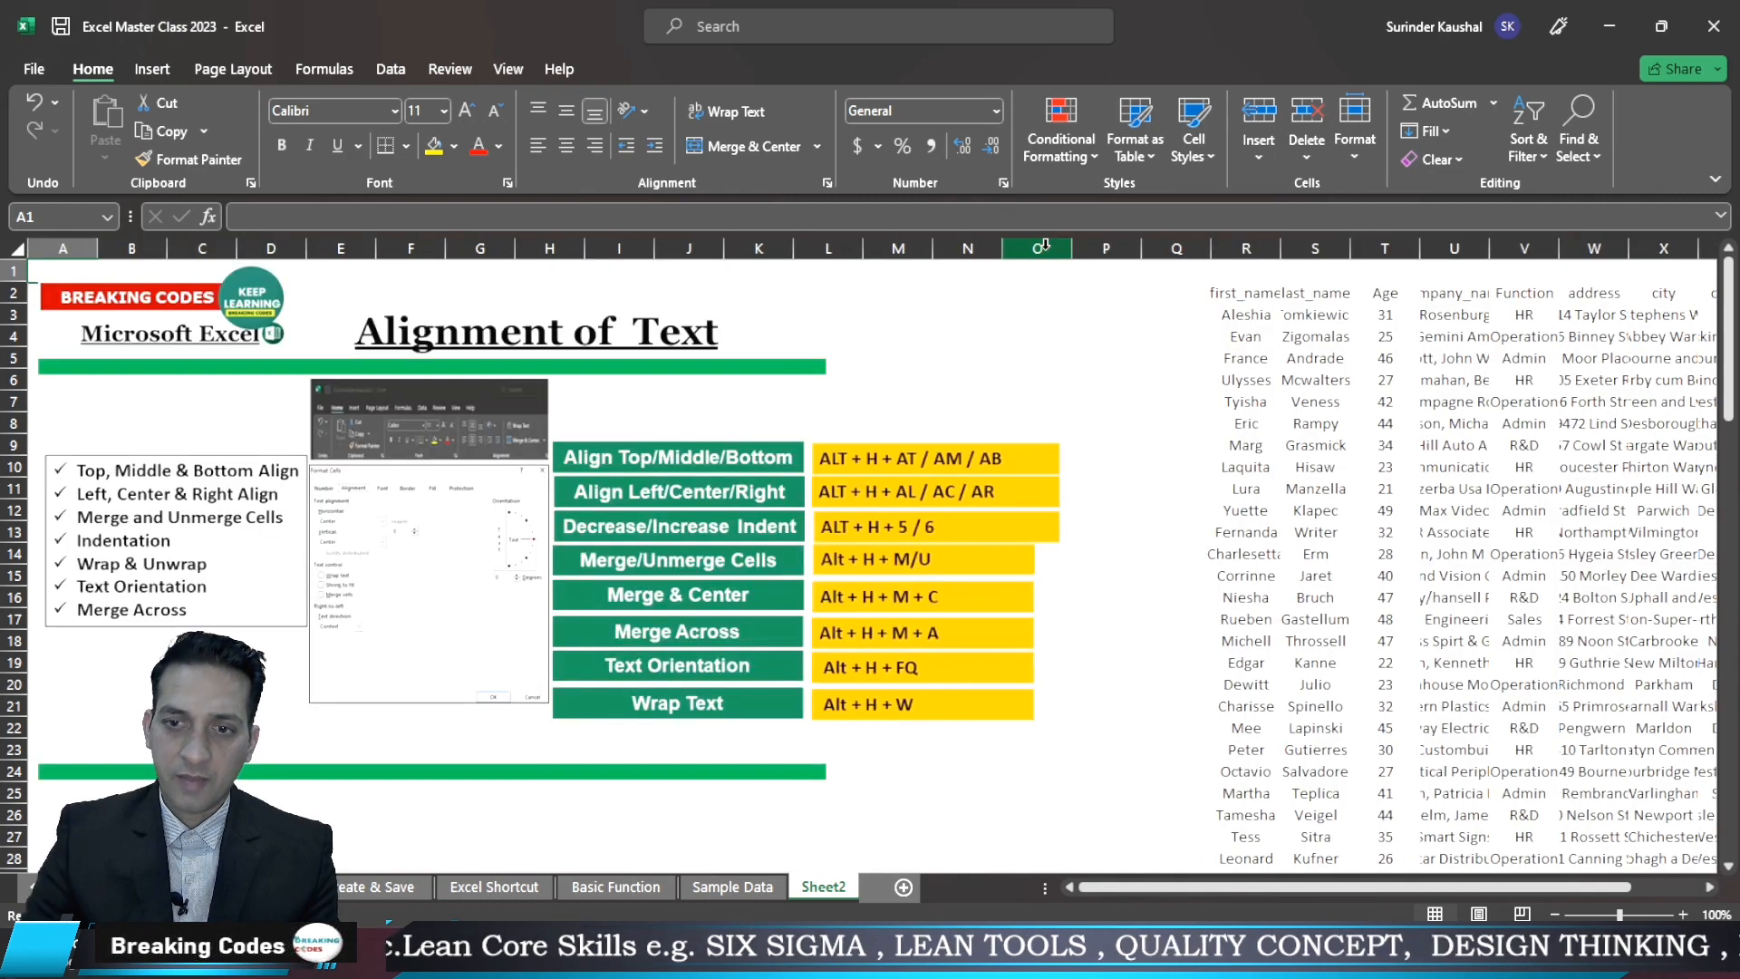
AutoFit the widths of columns R through AA to their contents
drag(1258, 245, 1615, 278)
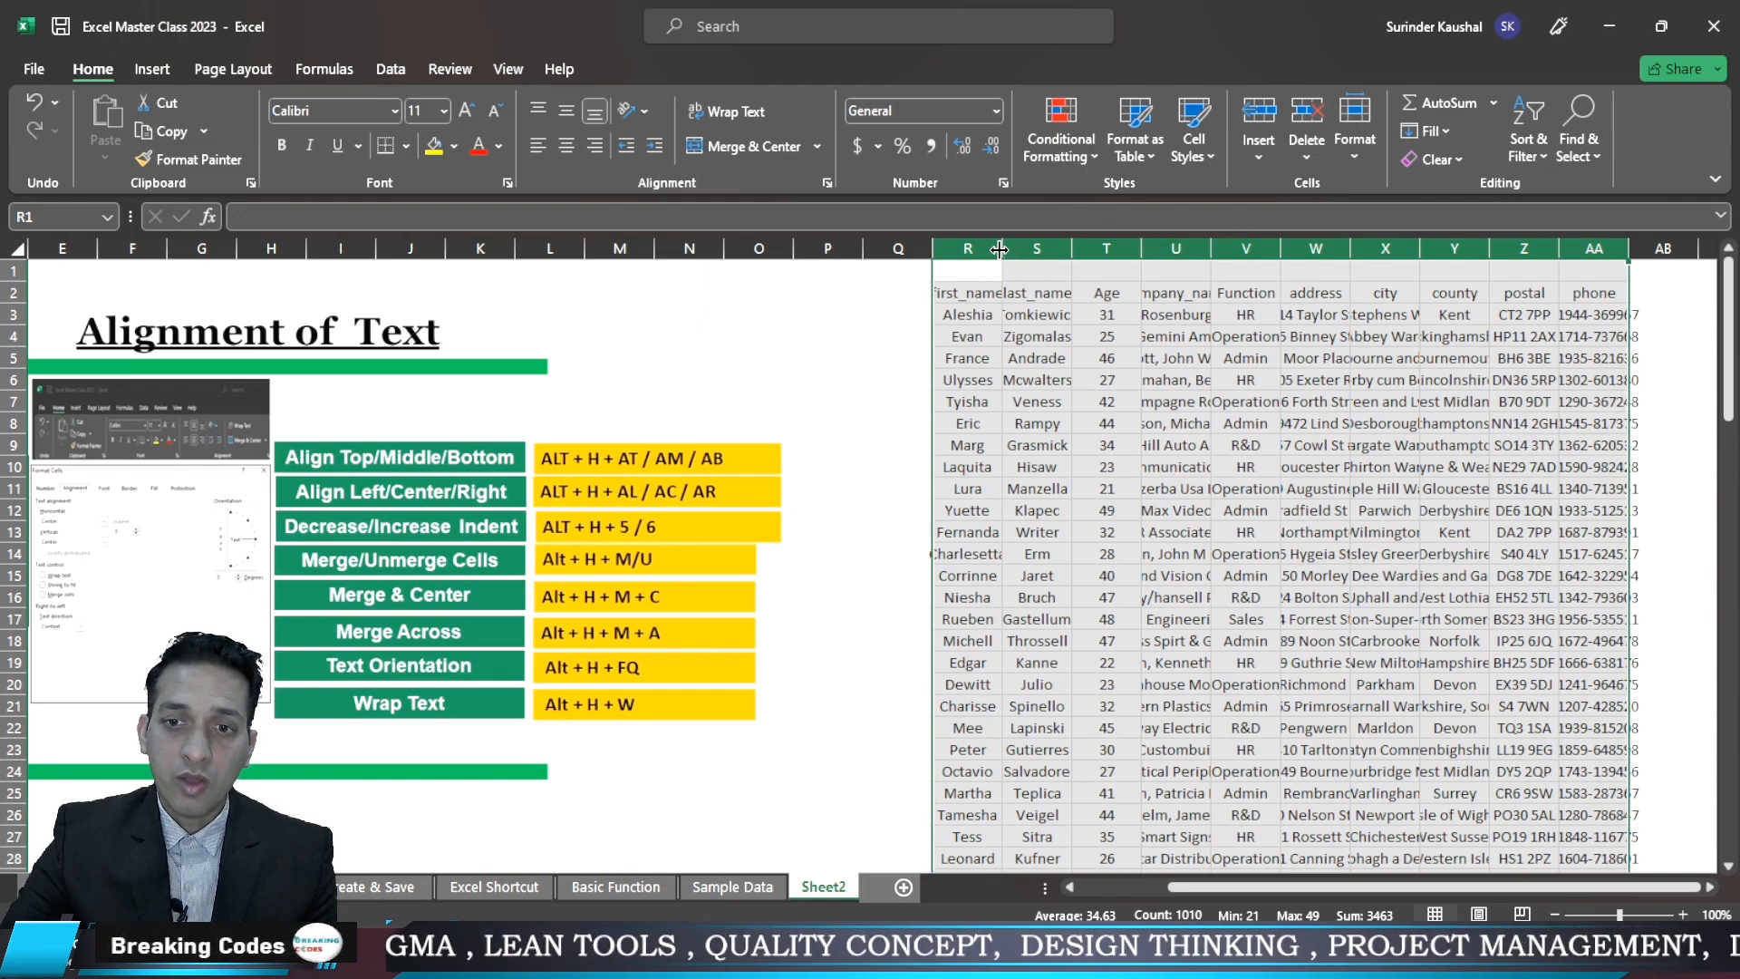
double_click(1074, 249)
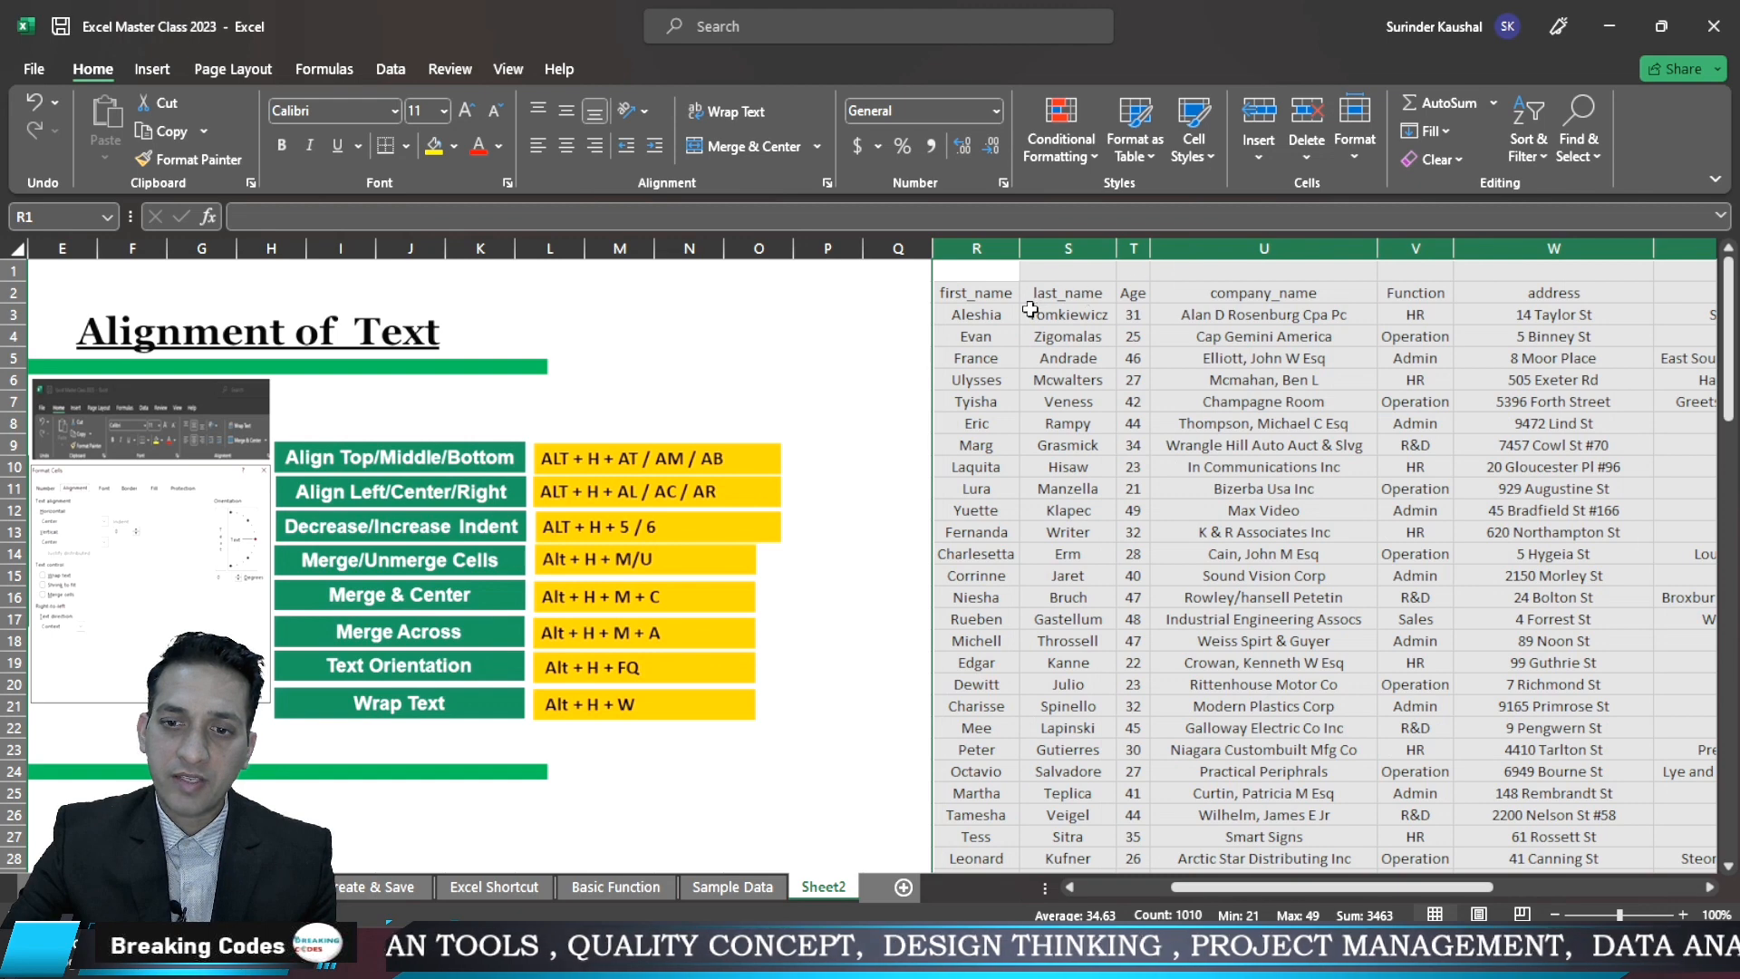
Fill the table's header row, from first_name to phone, with light blue
click(981, 295)
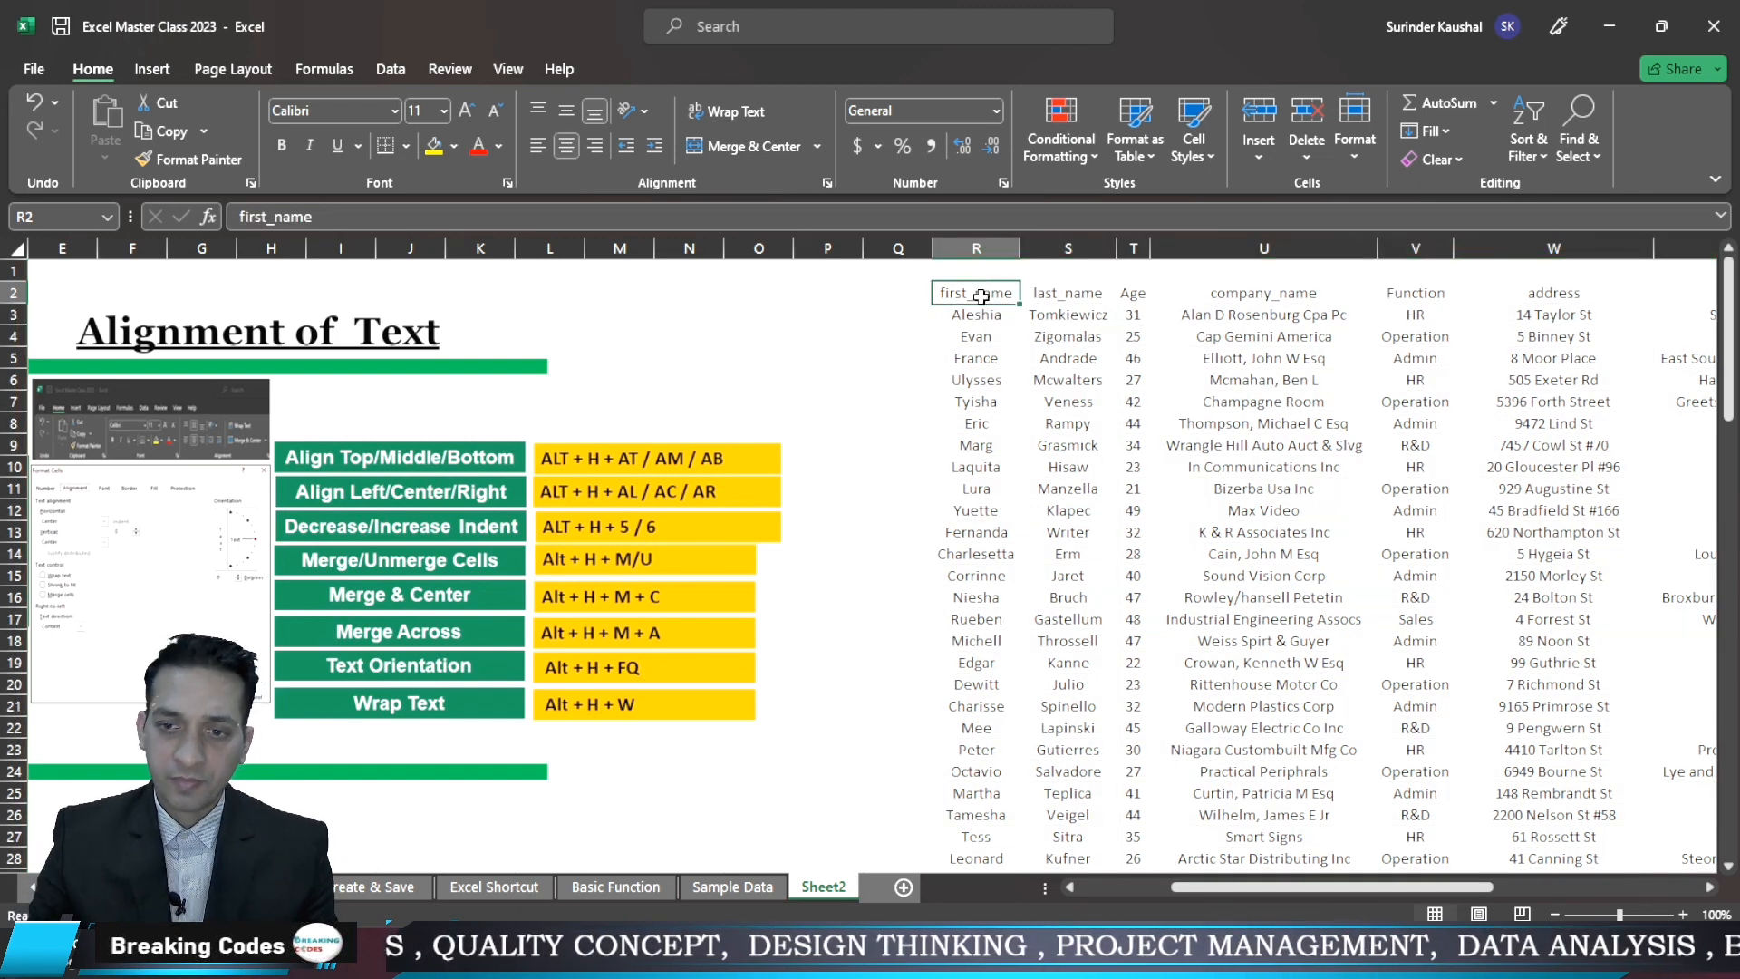
key(ctrl+shift+Right)
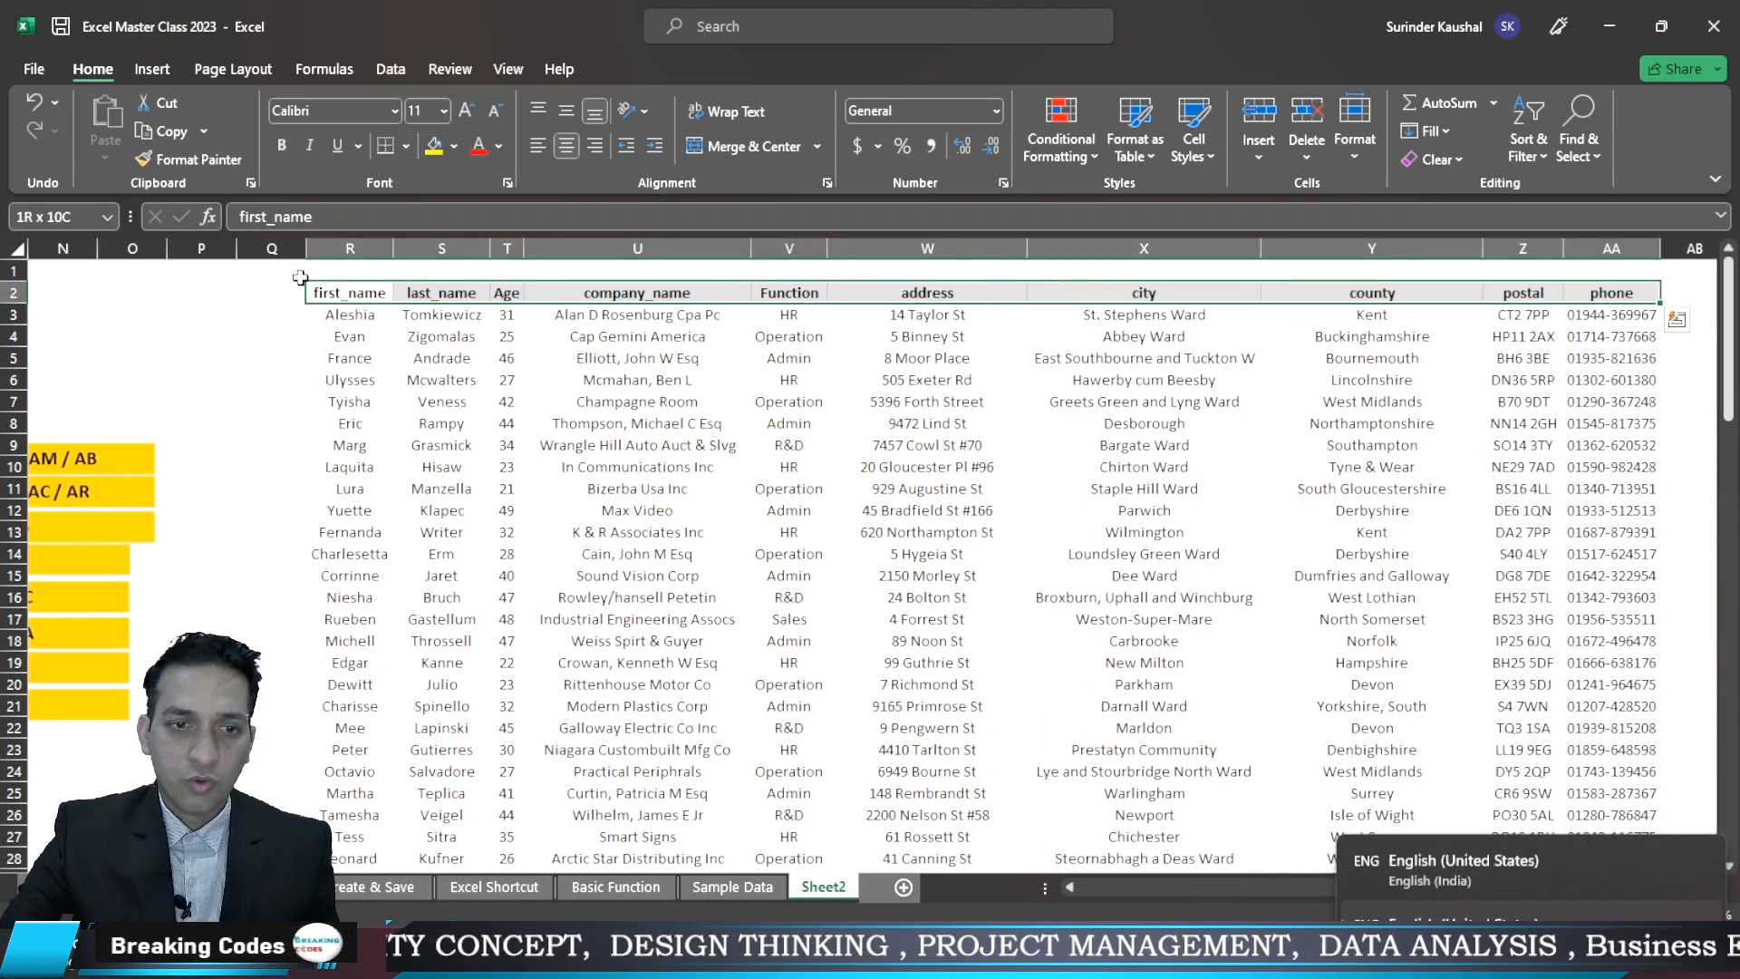
click(455, 151)
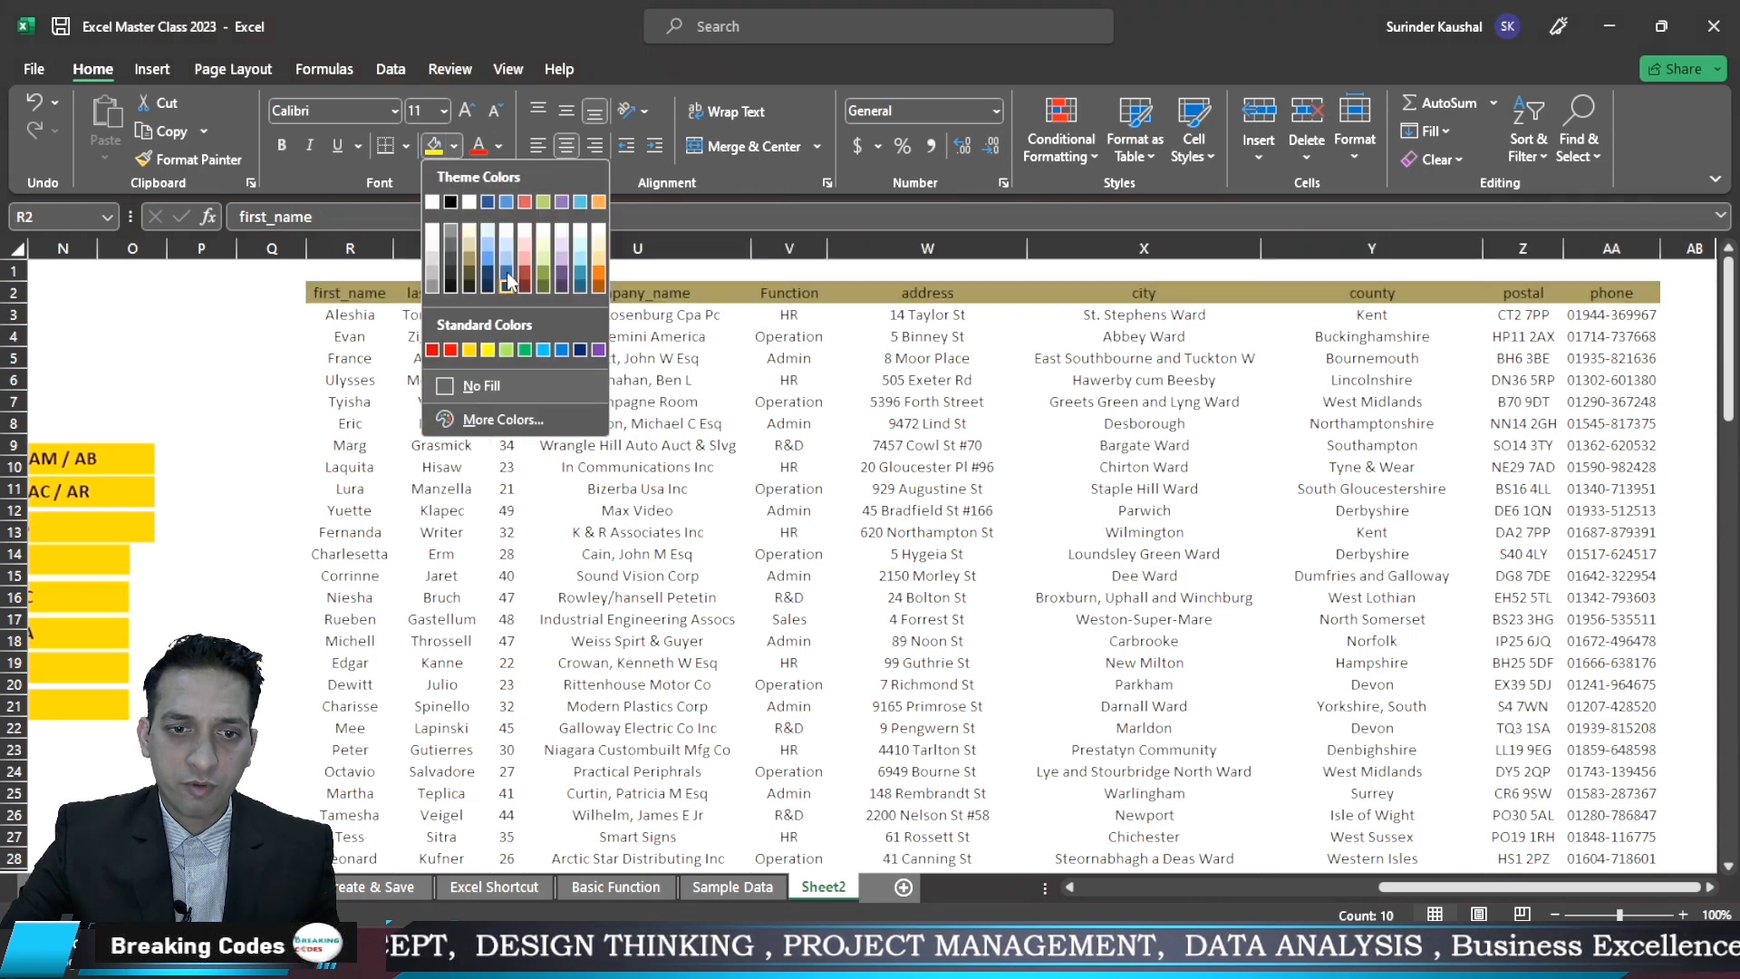
click(581, 272)
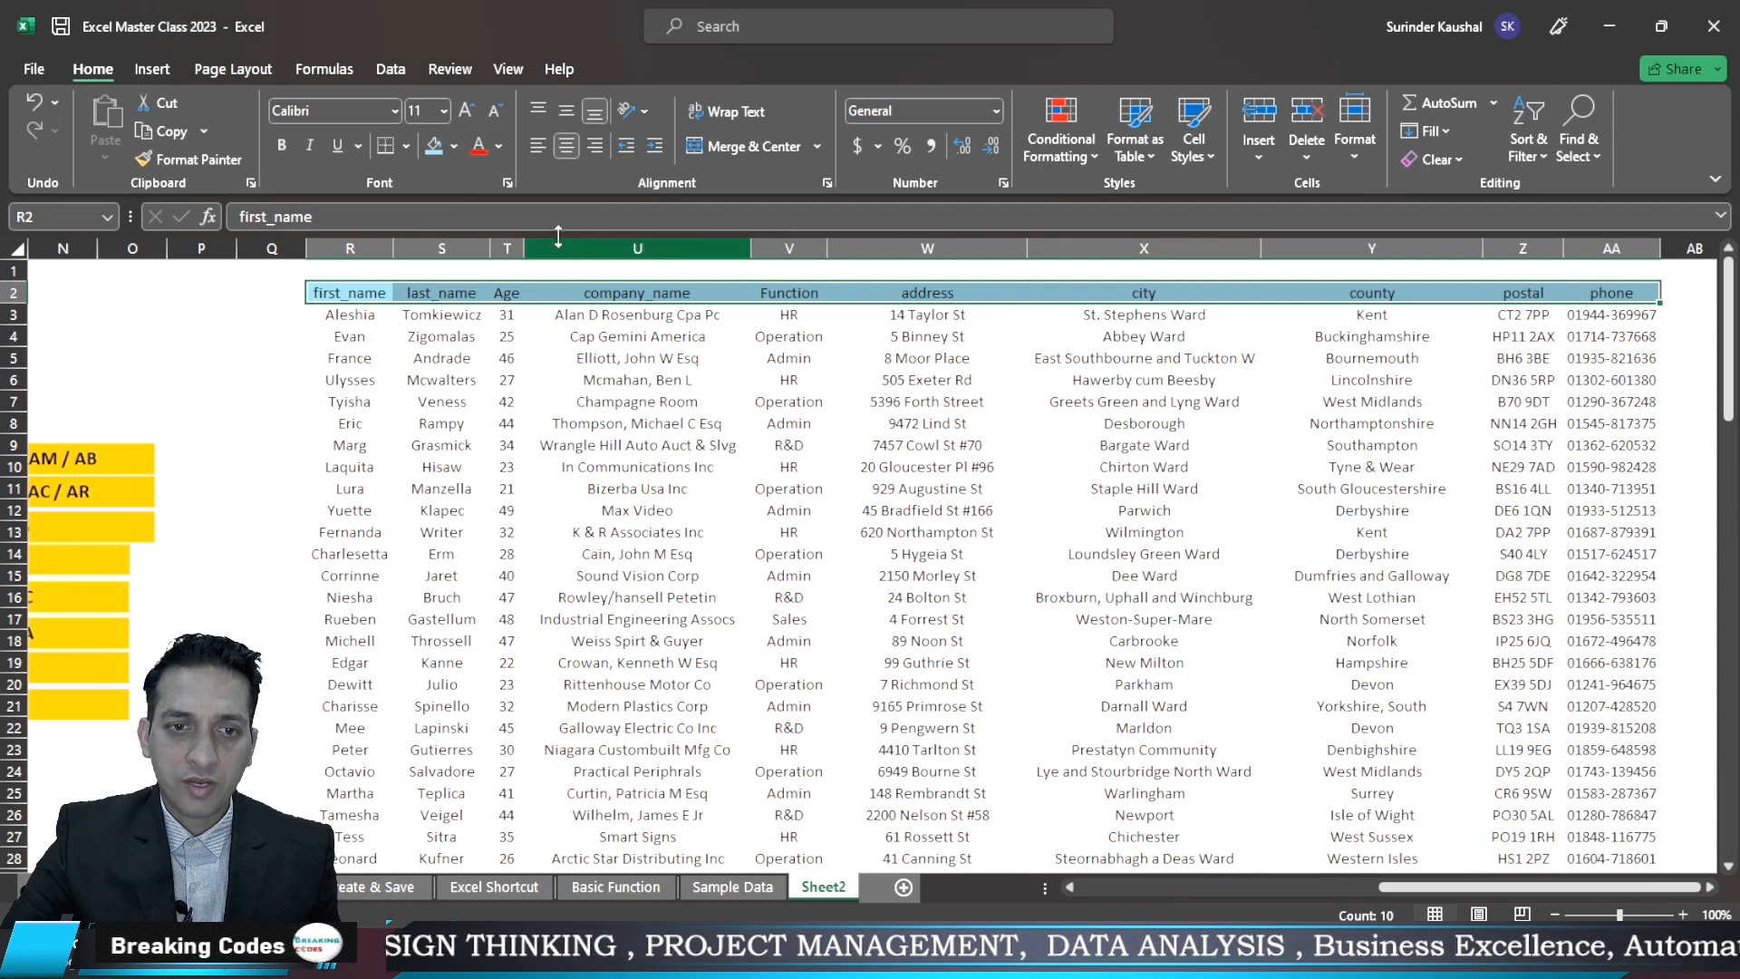
Format the header row text as bold Arial at size 12
click(395, 110)
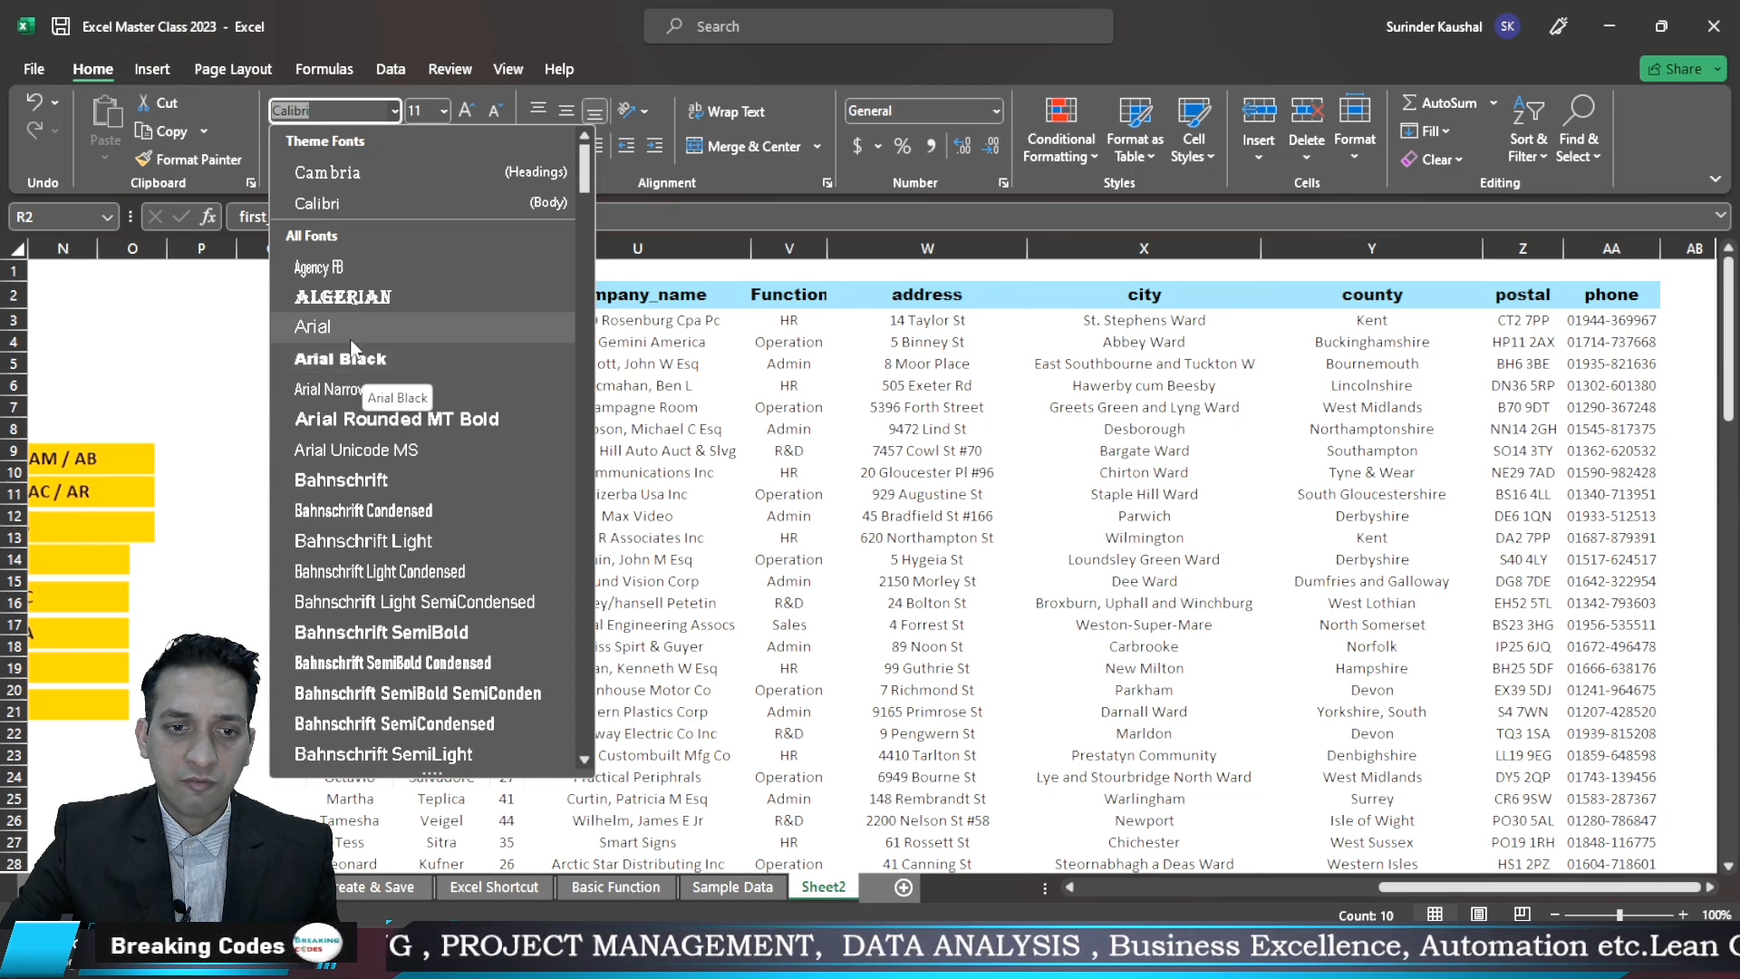
click(345, 328)
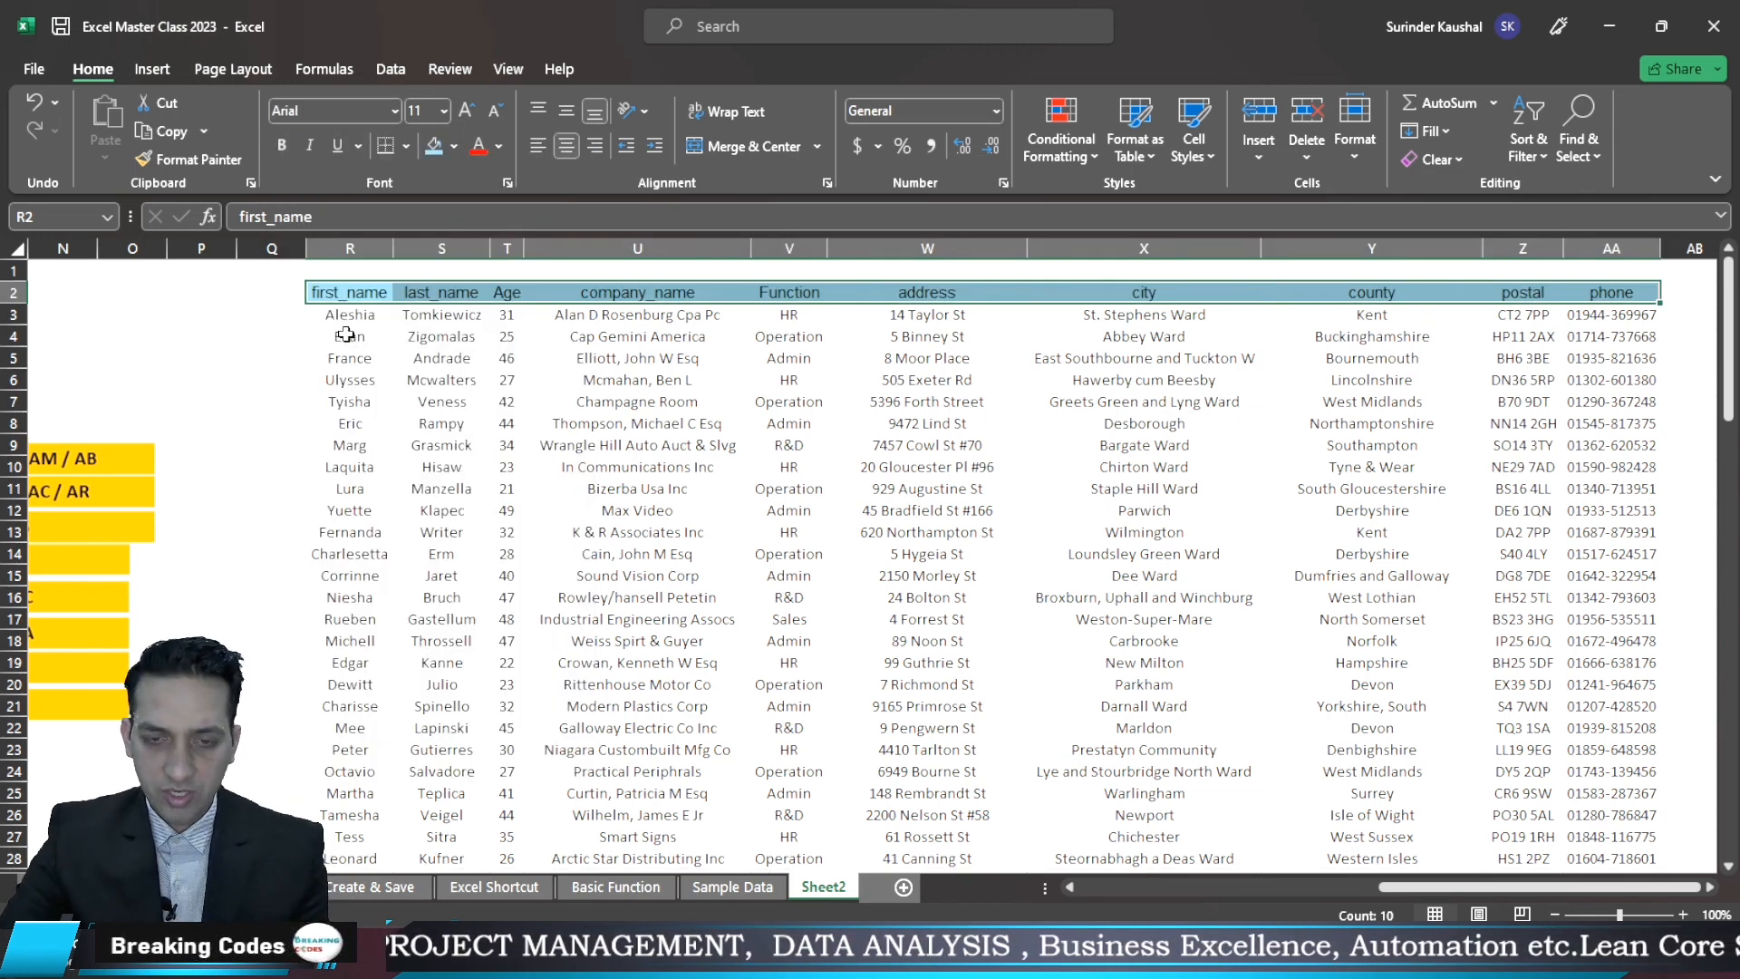
key(ctrl+b)
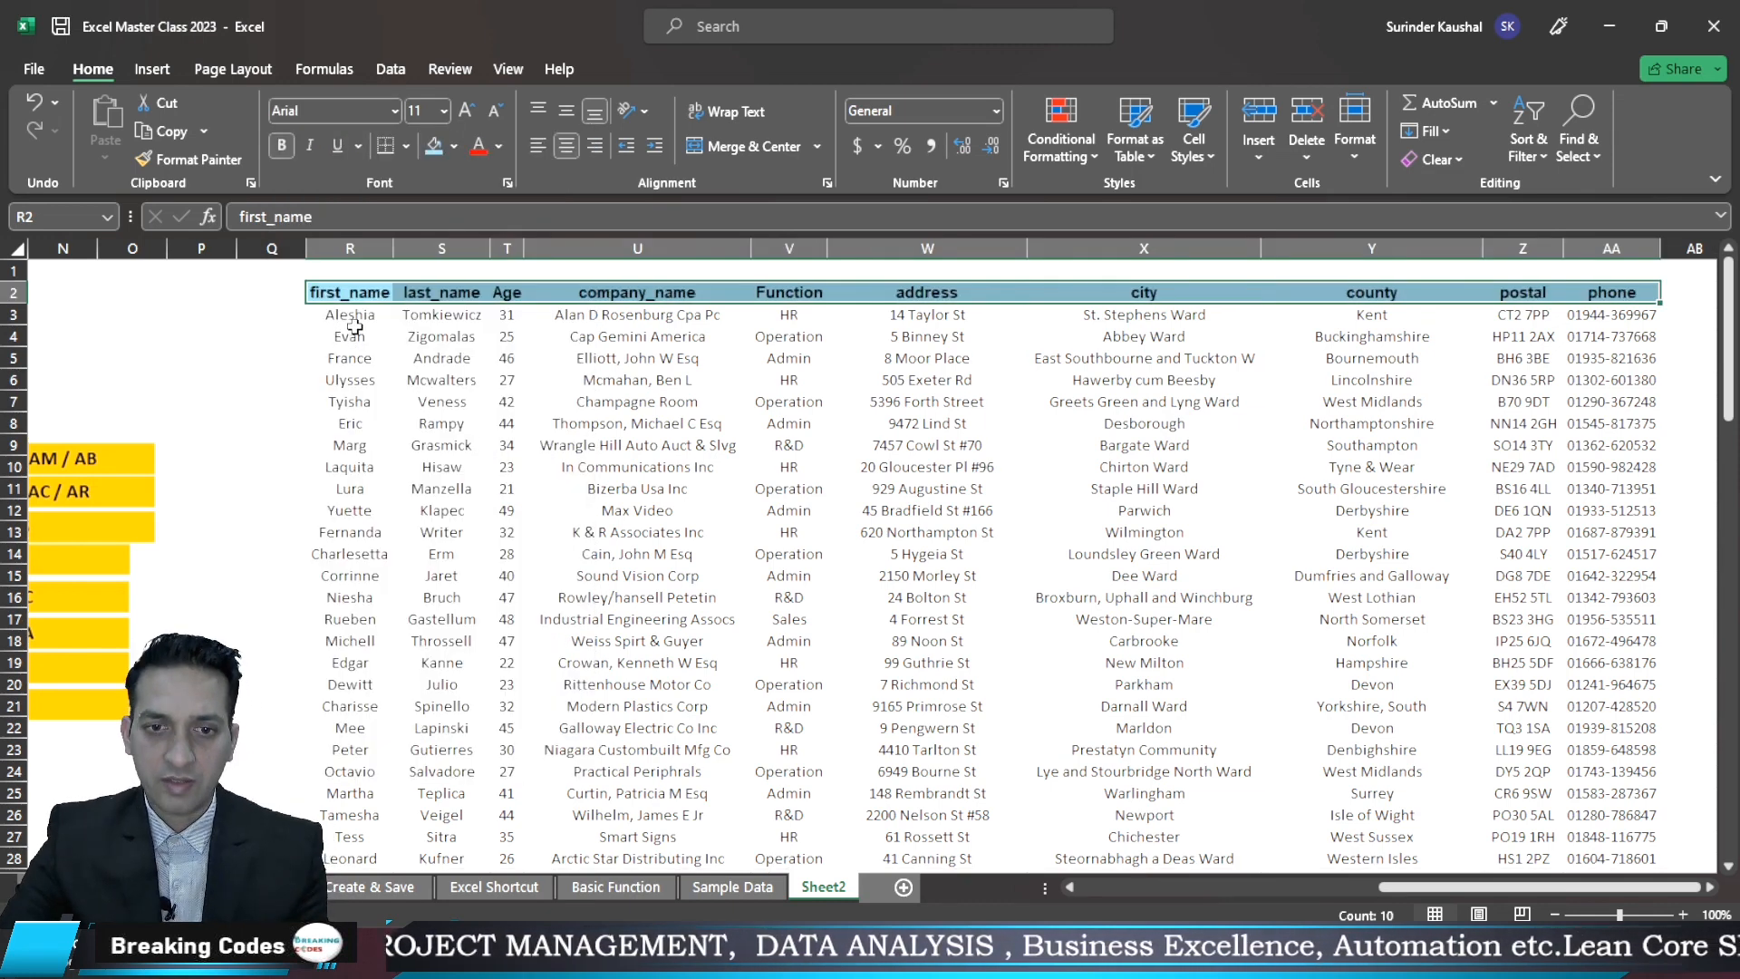
click(466, 109)
click(326, 381)
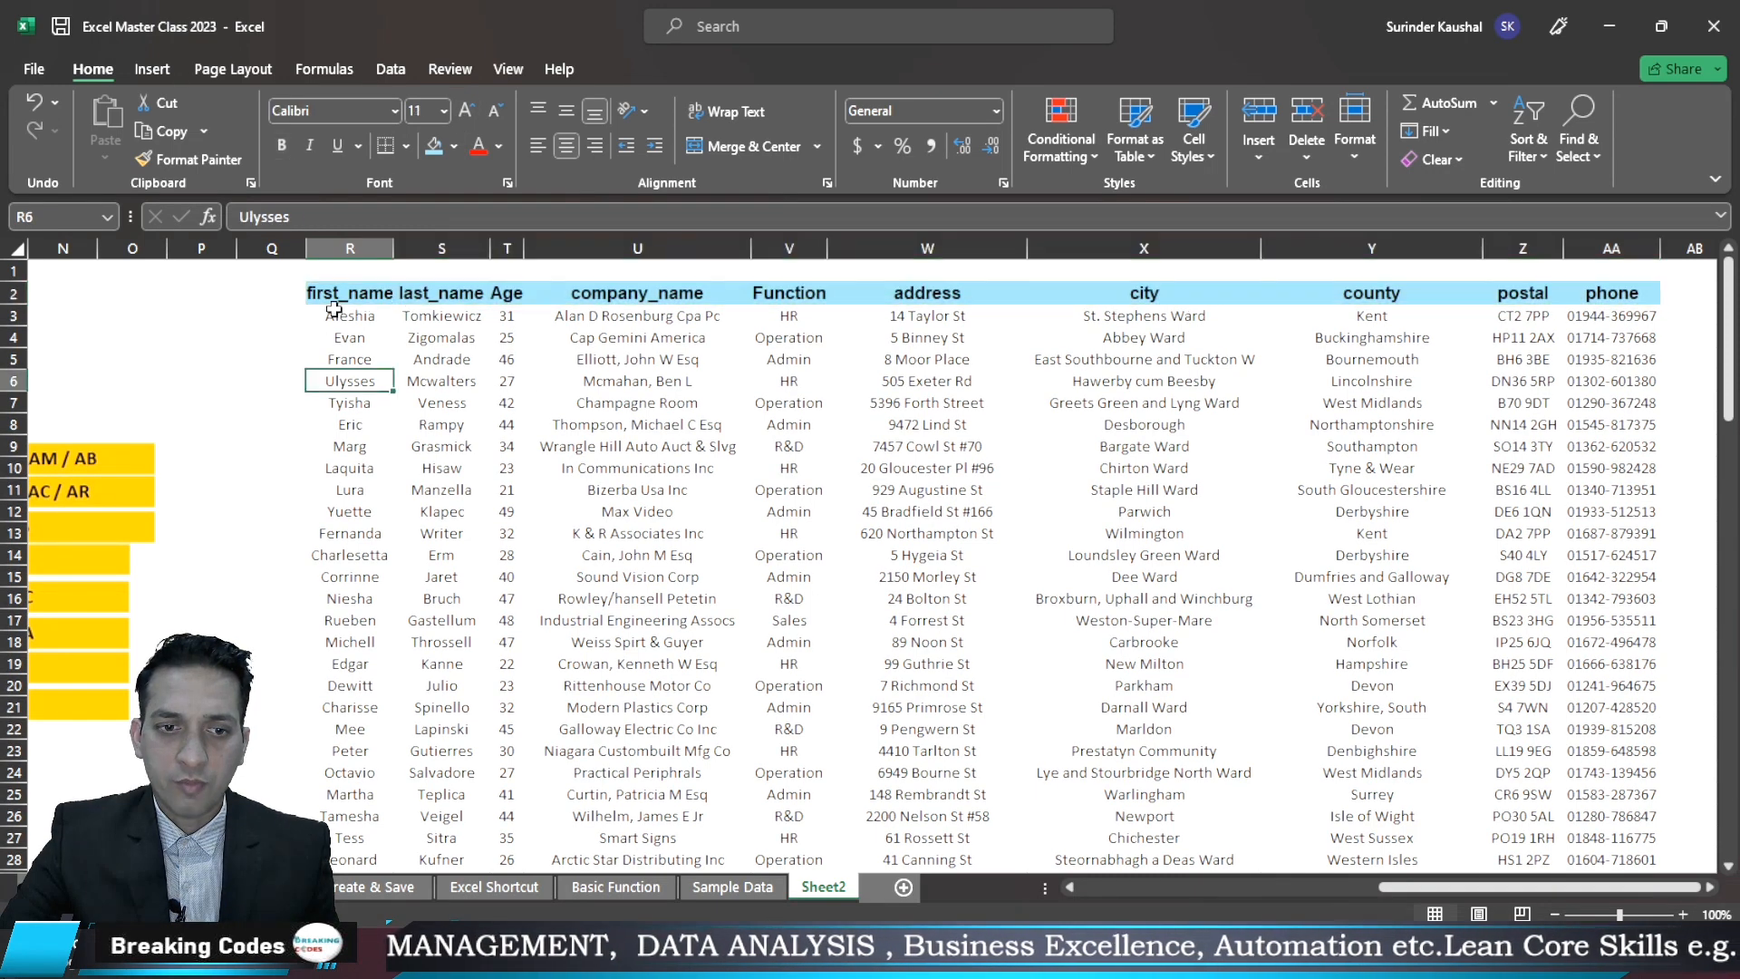
Apply All Borders to the entire data table, including its header row
click(347, 292)
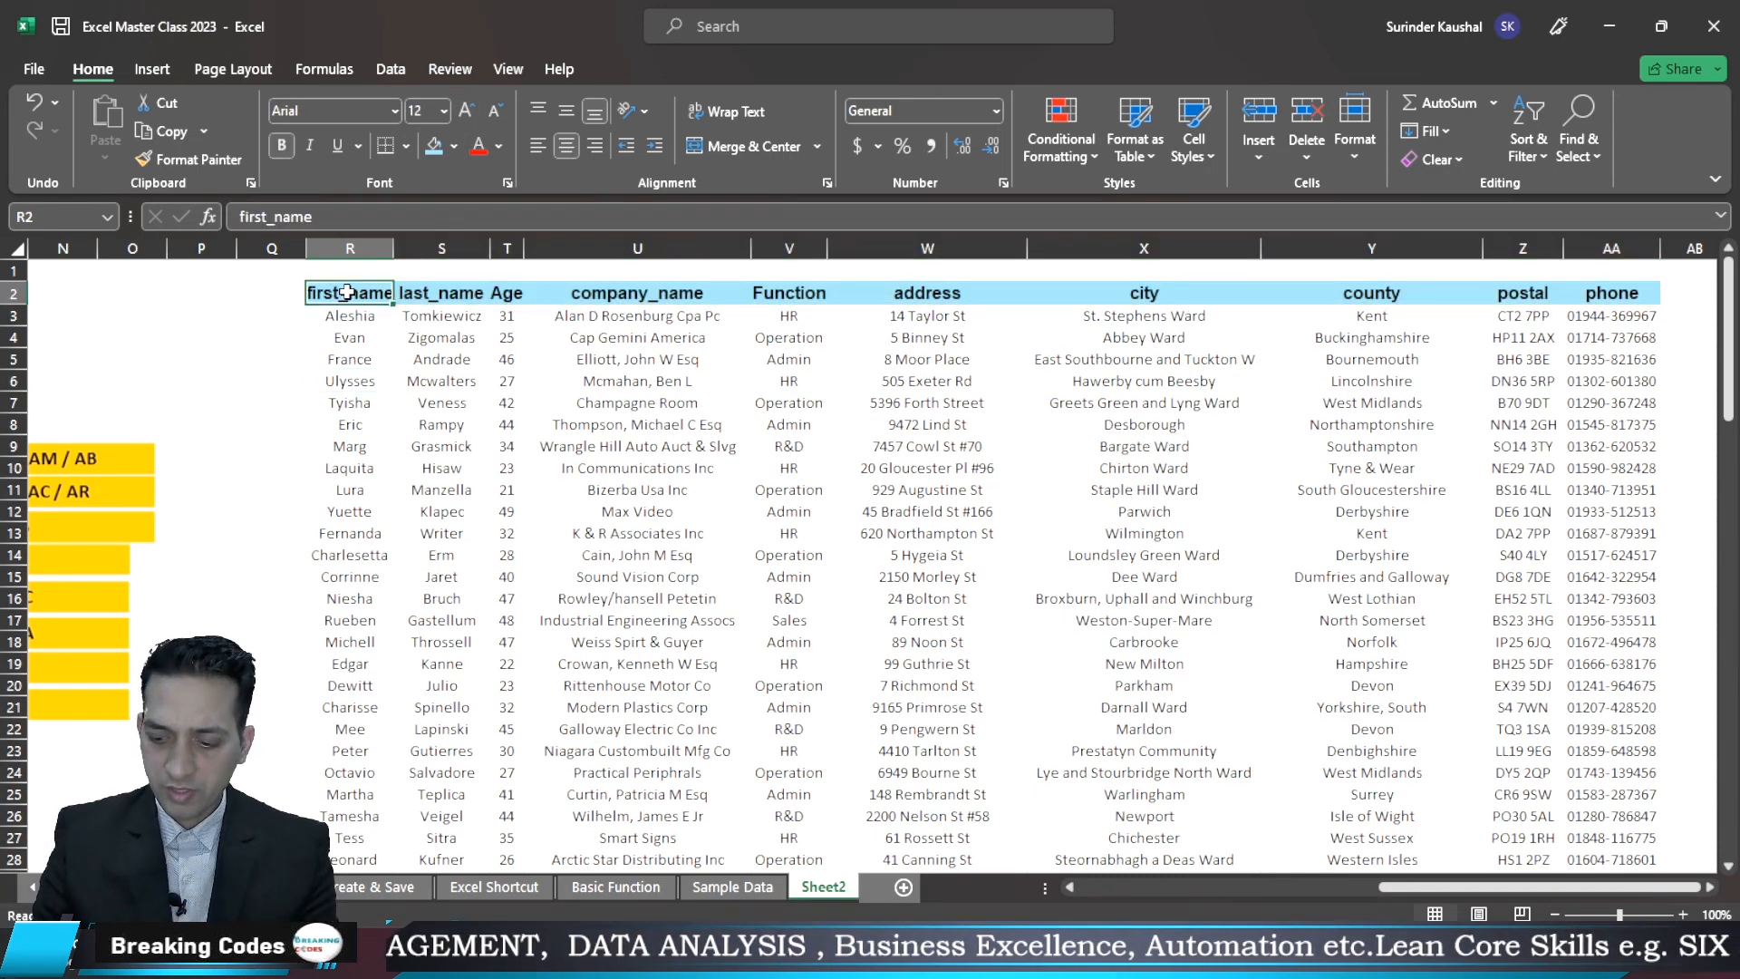
key(ctrl+shift+Right)
key(ctrl+shift+Down)
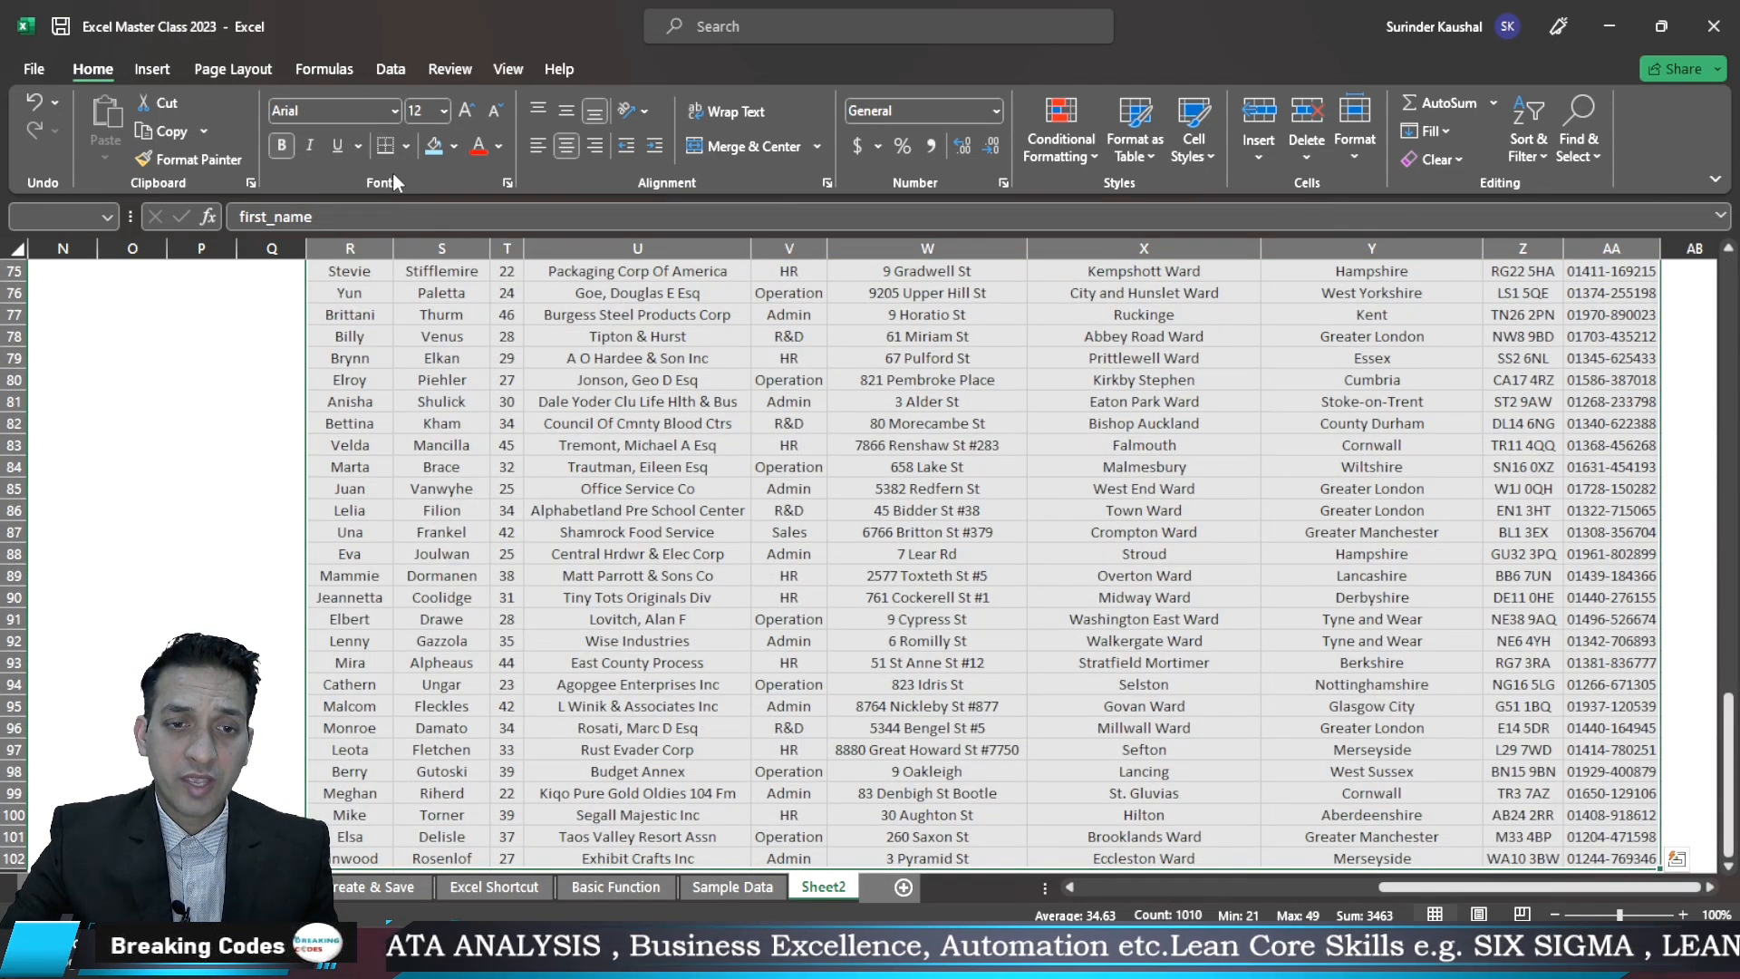
click(406, 145)
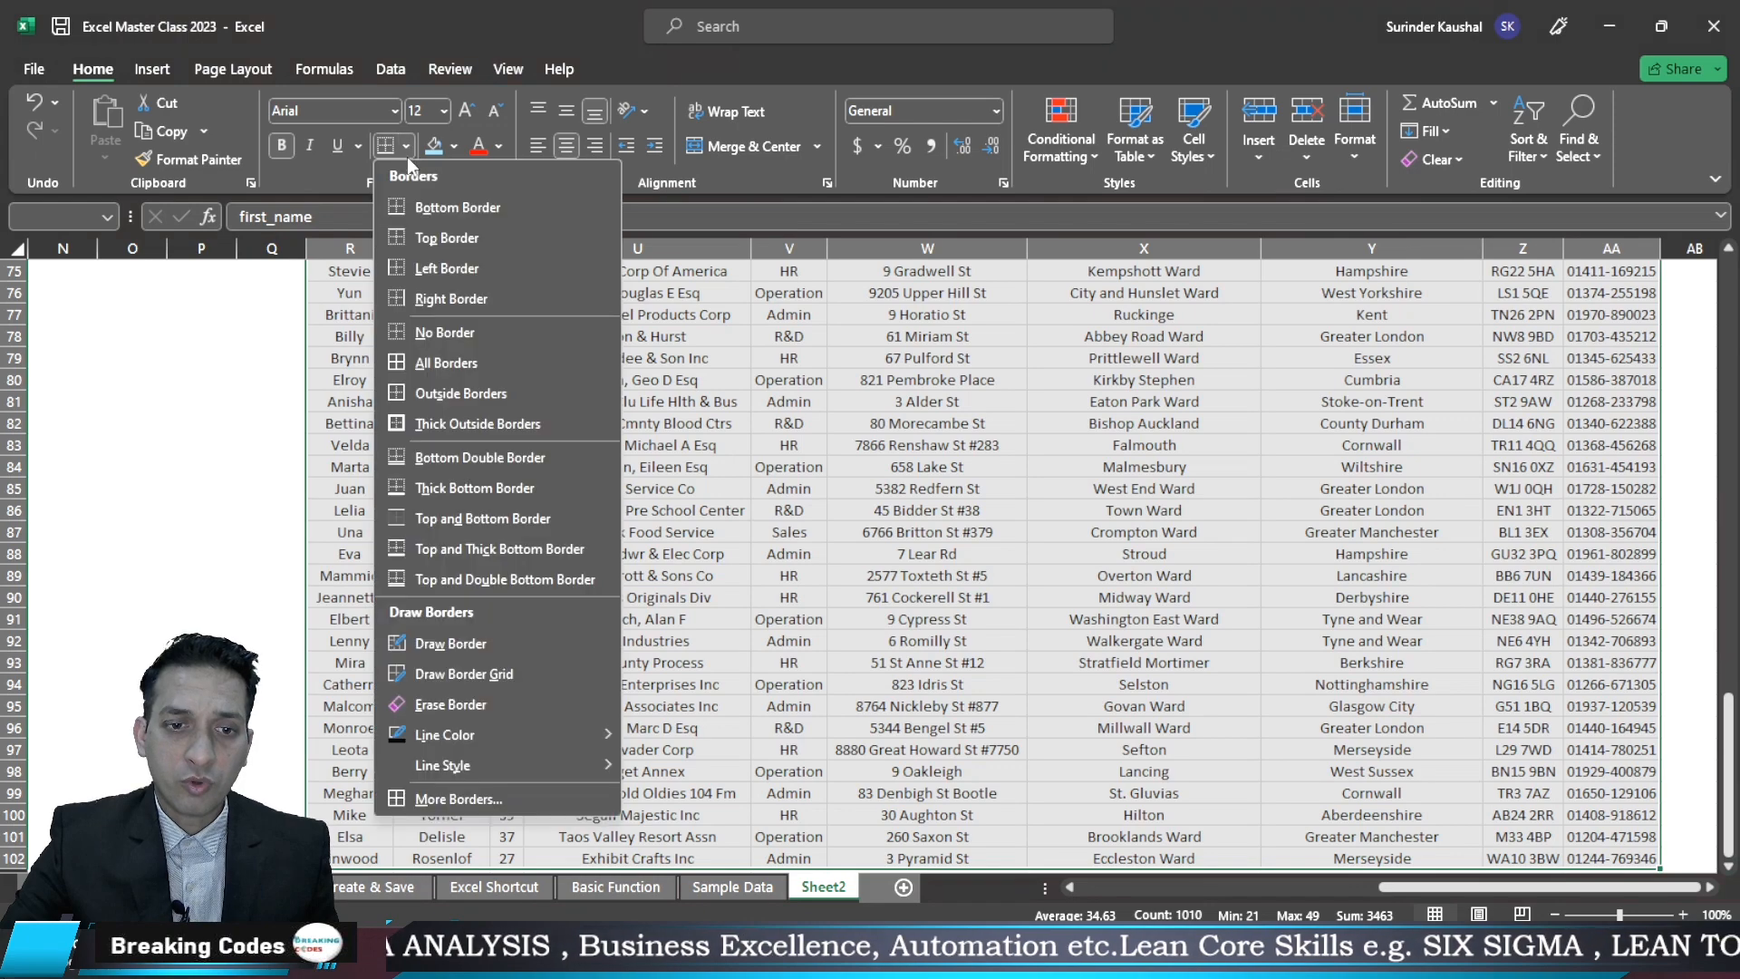
click(421, 362)
key(ctrl+BackSpace)
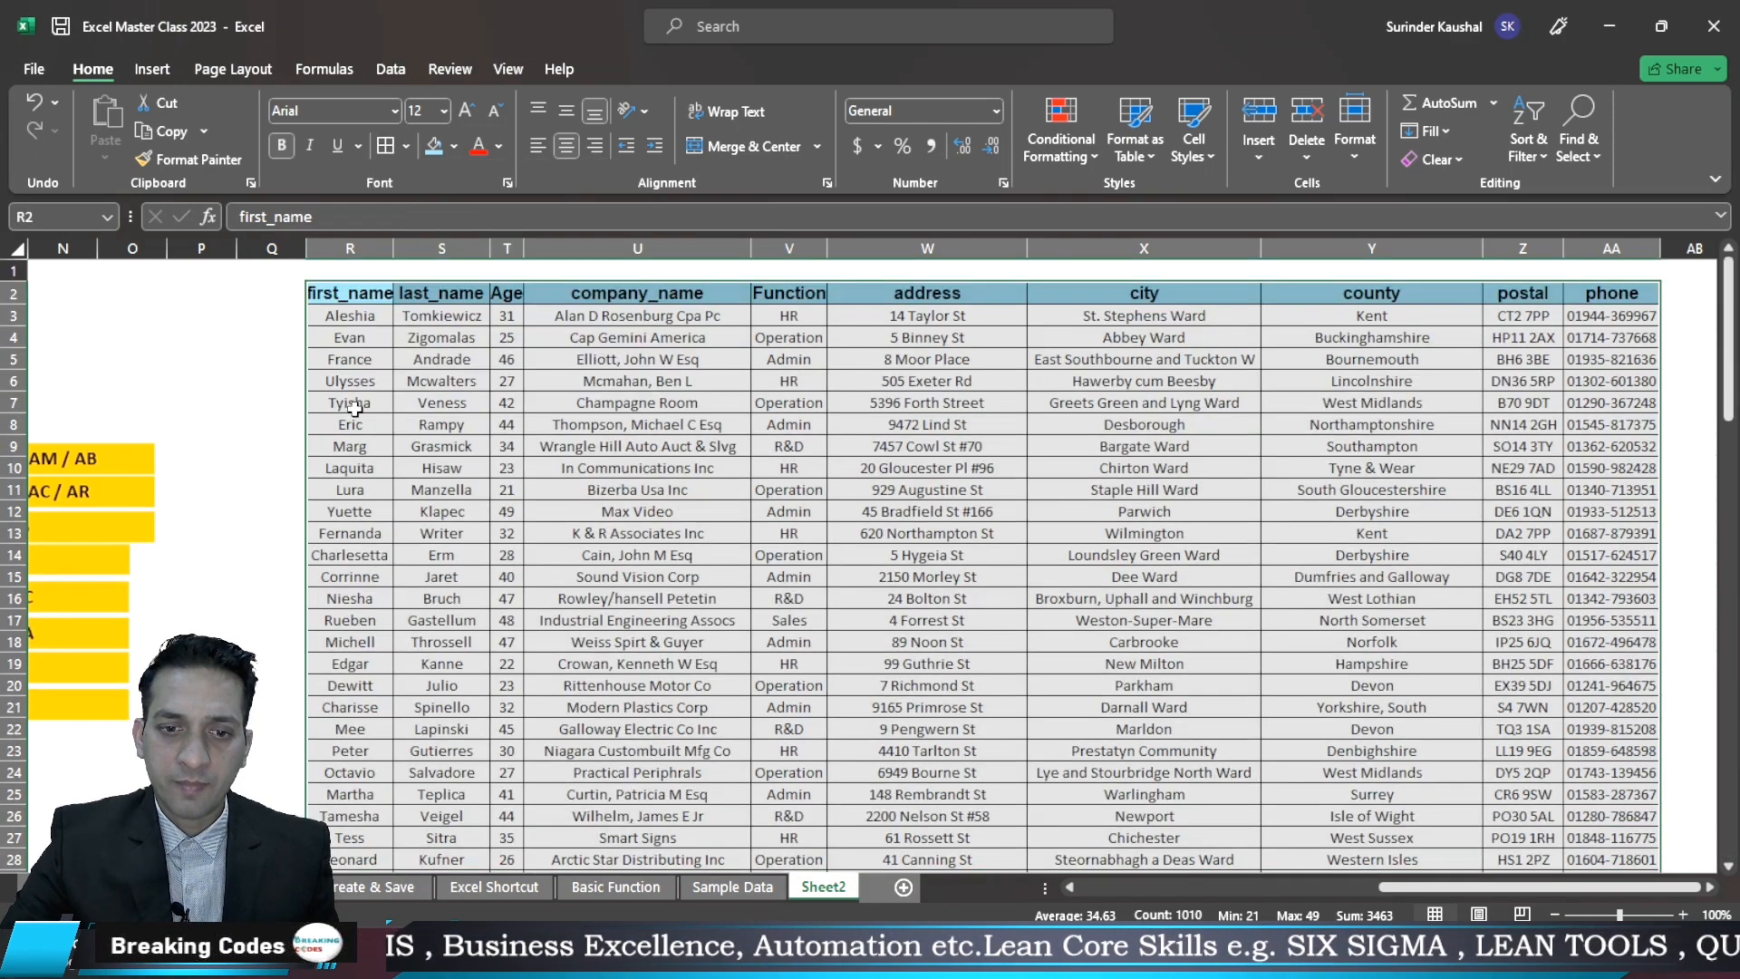
click(257, 378)
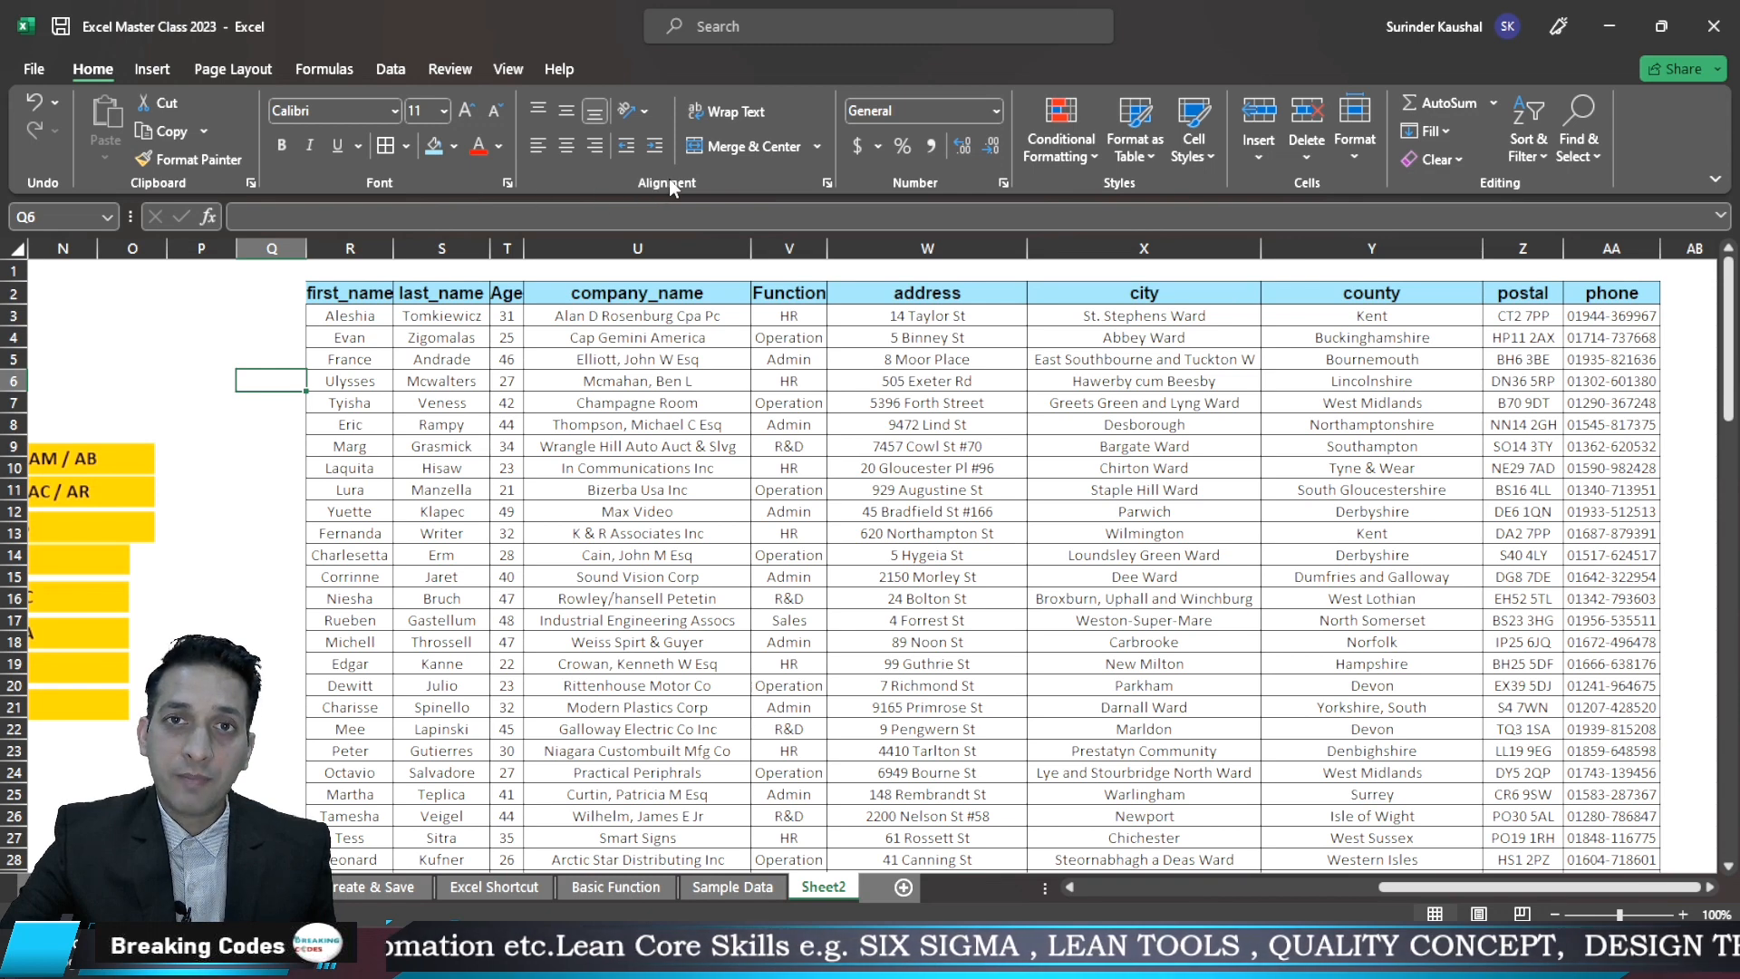
Middle-align the text vertically in columns R through AA
click(594, 145)
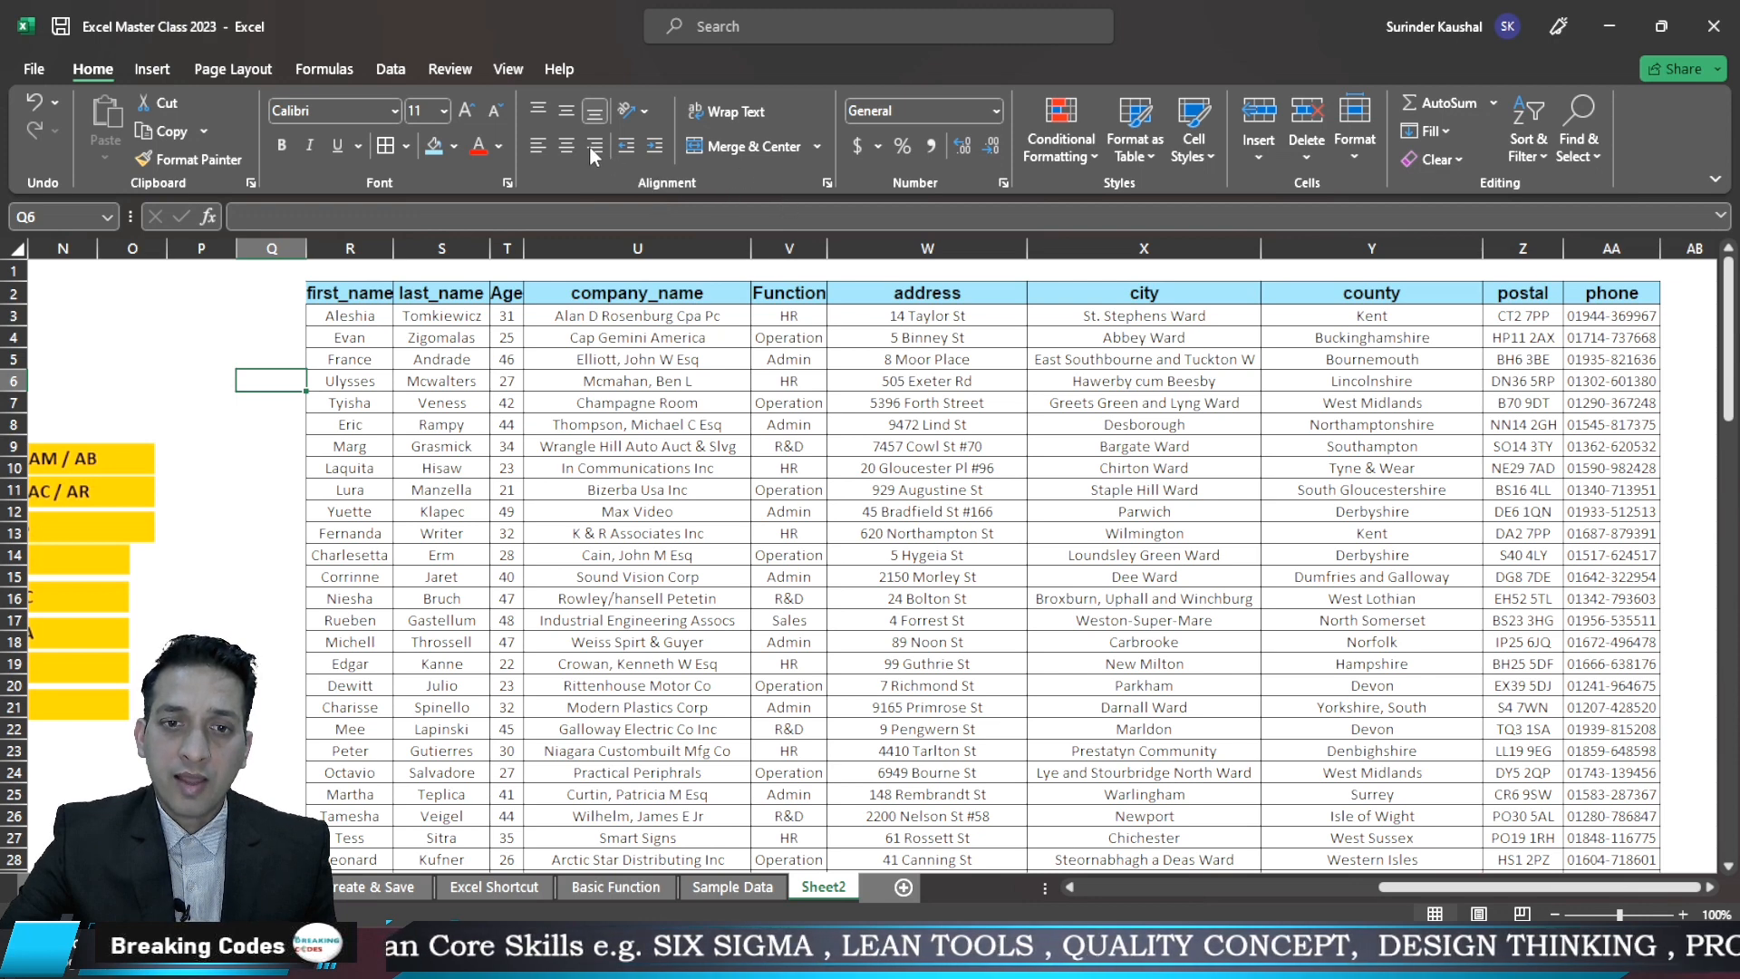
click(538, 110)
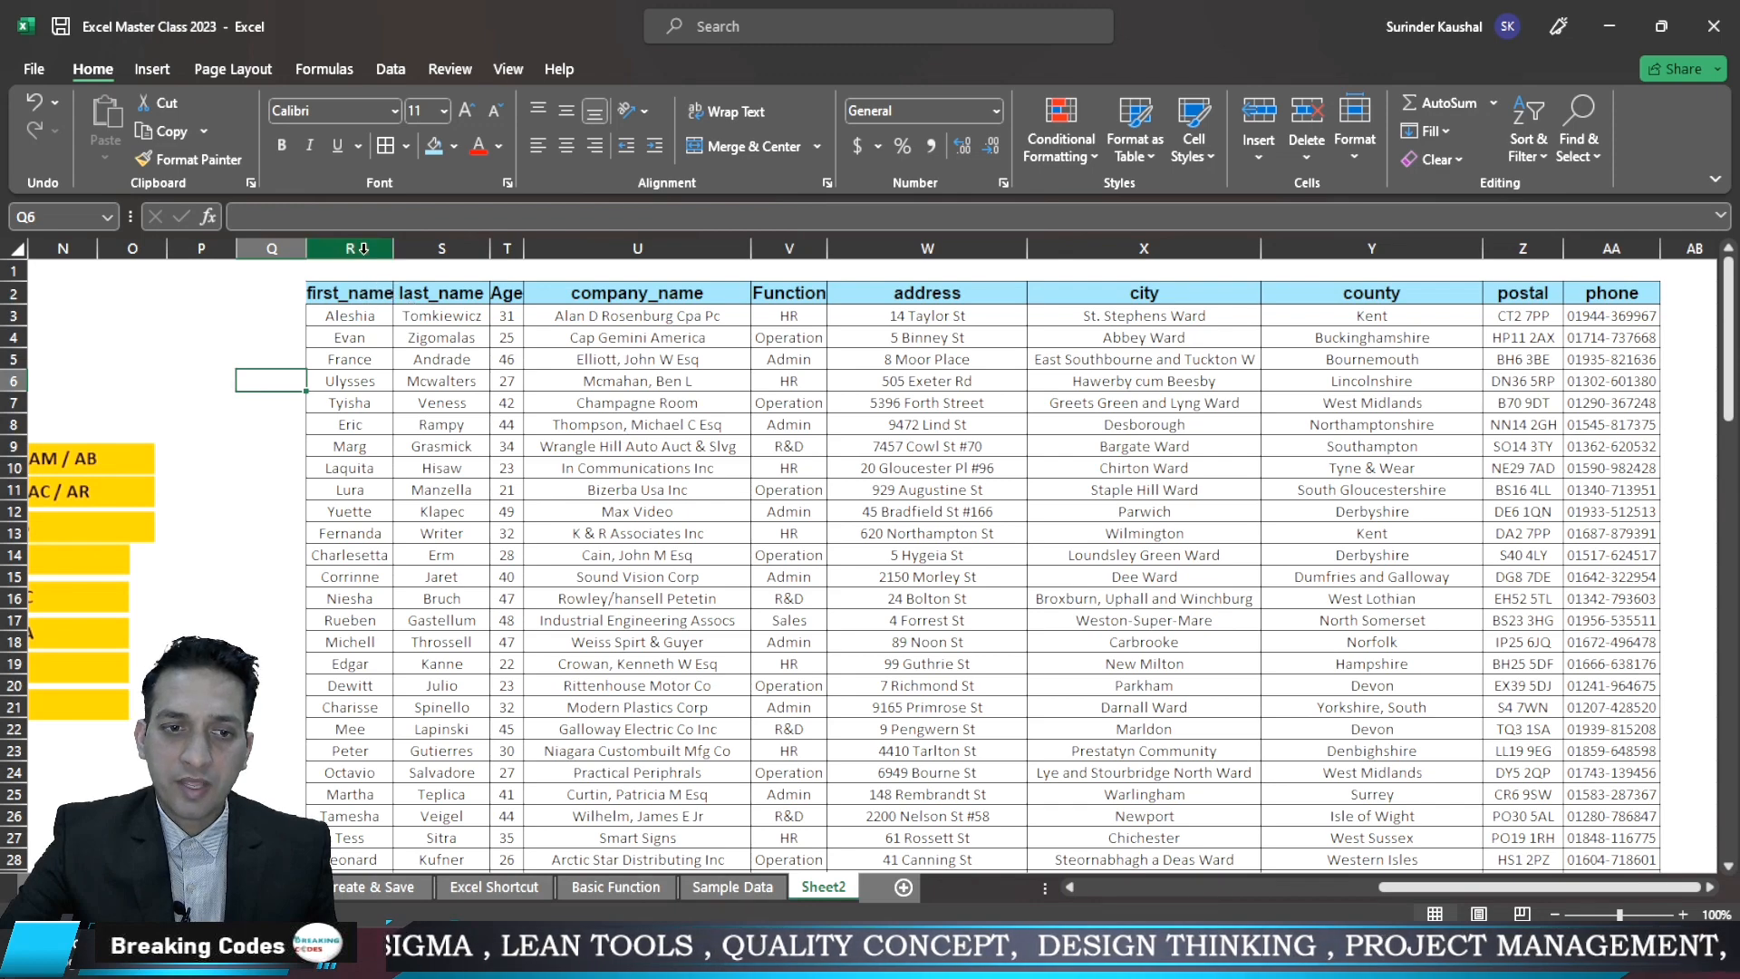
drag(365, 252, 1635, 283)
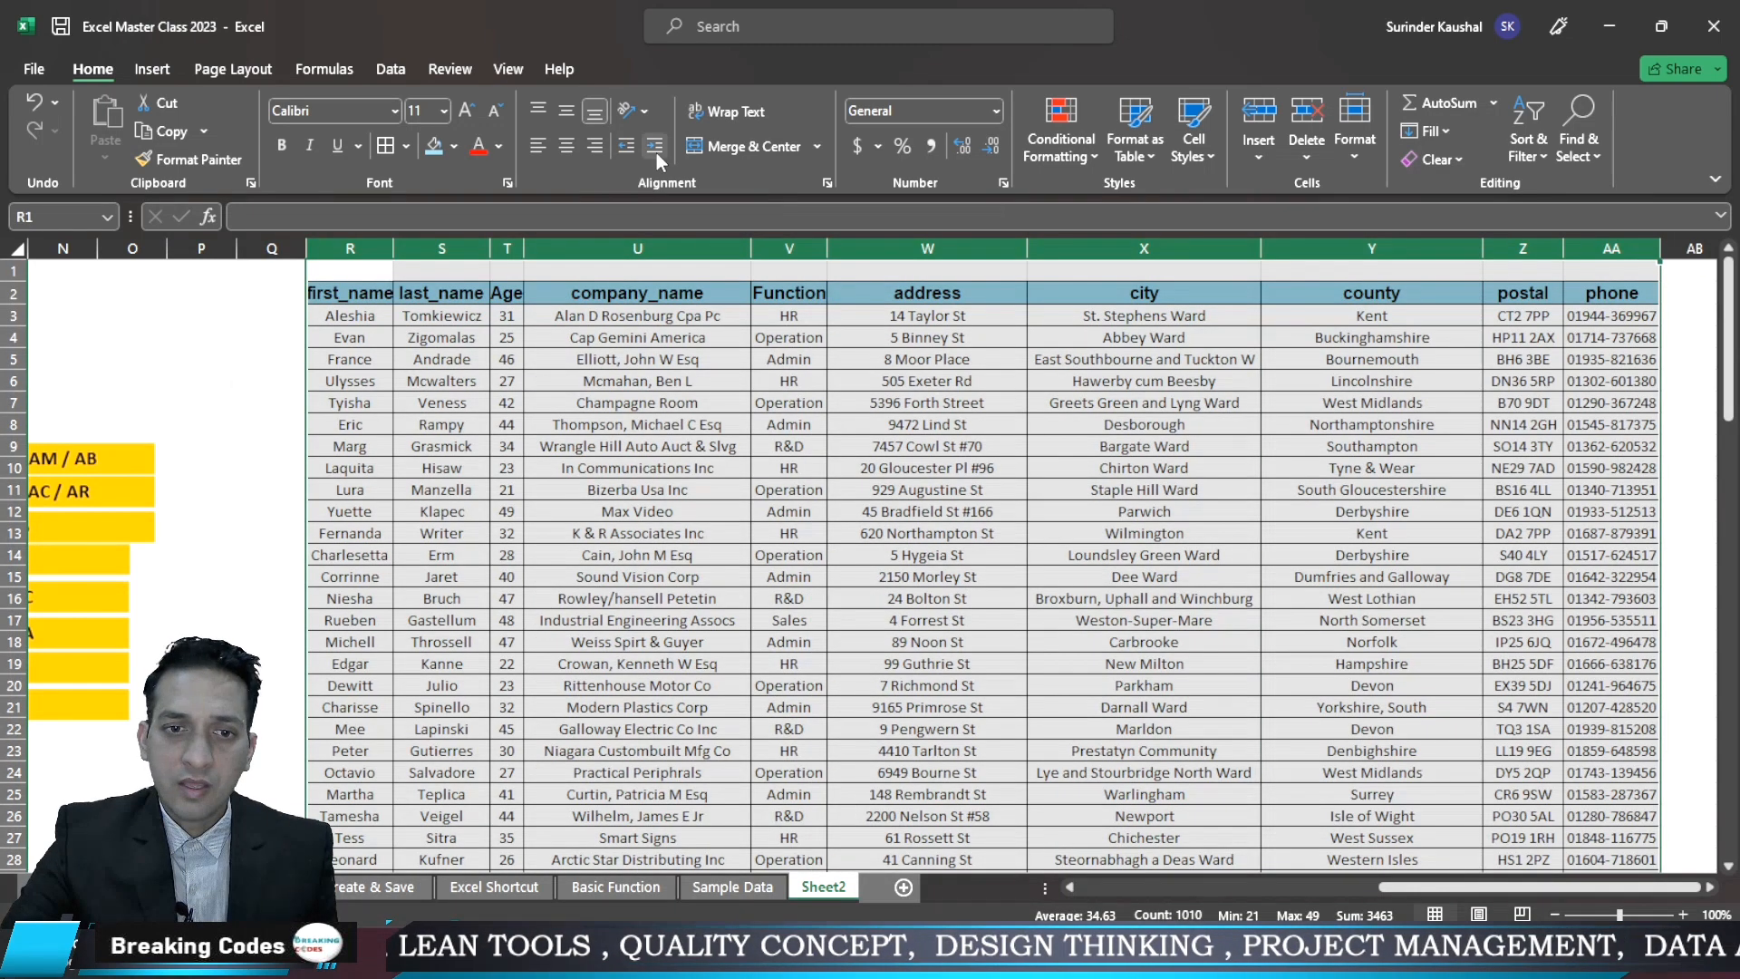
click(567, 109)
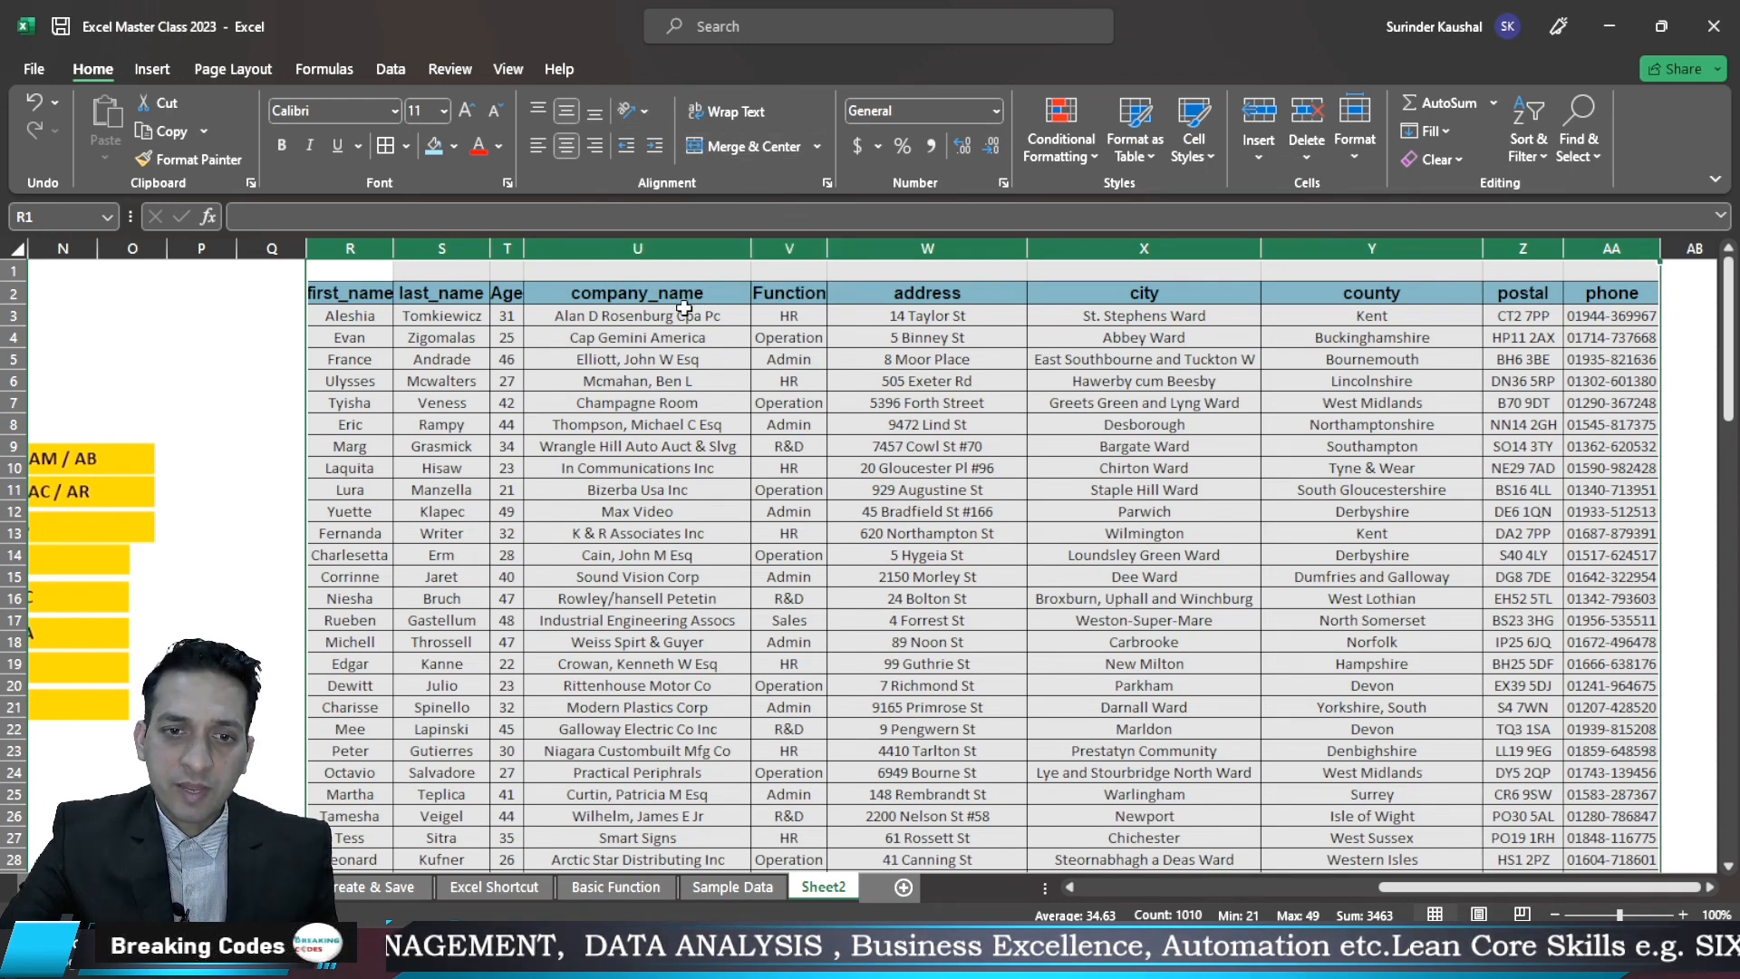
Examine the Alignment settings in the Format Cells dialog for the selected columns, without changing anything
click(829, 186)
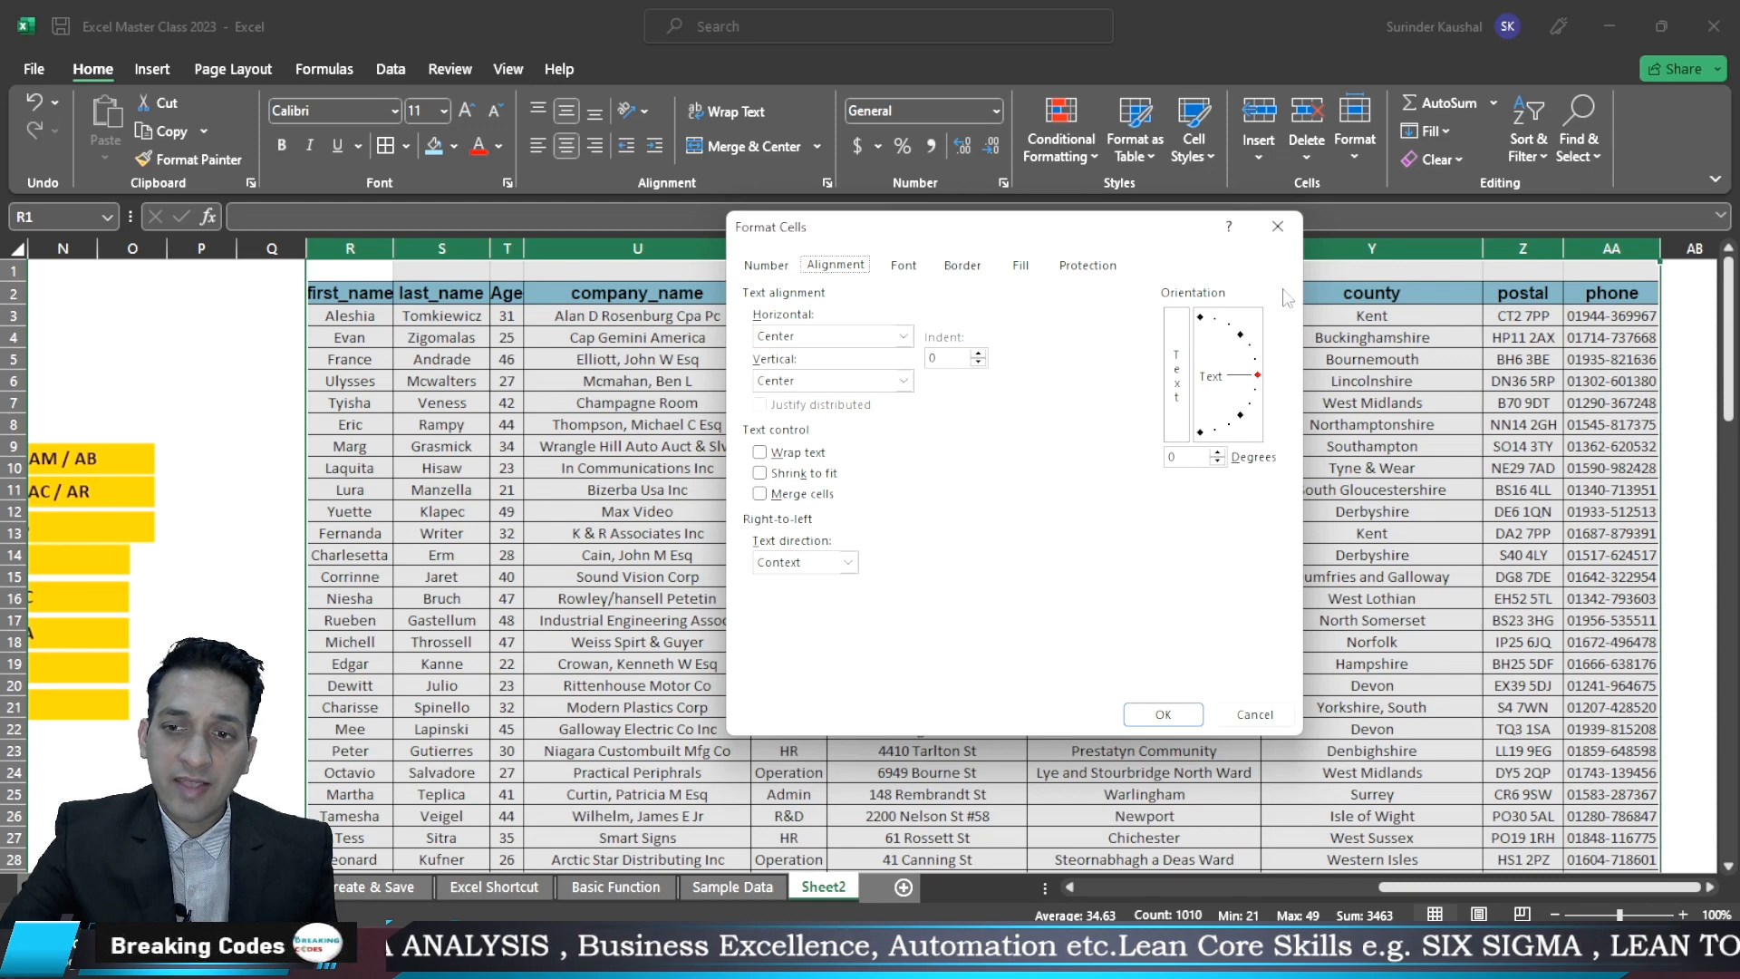
click(1278, 227)
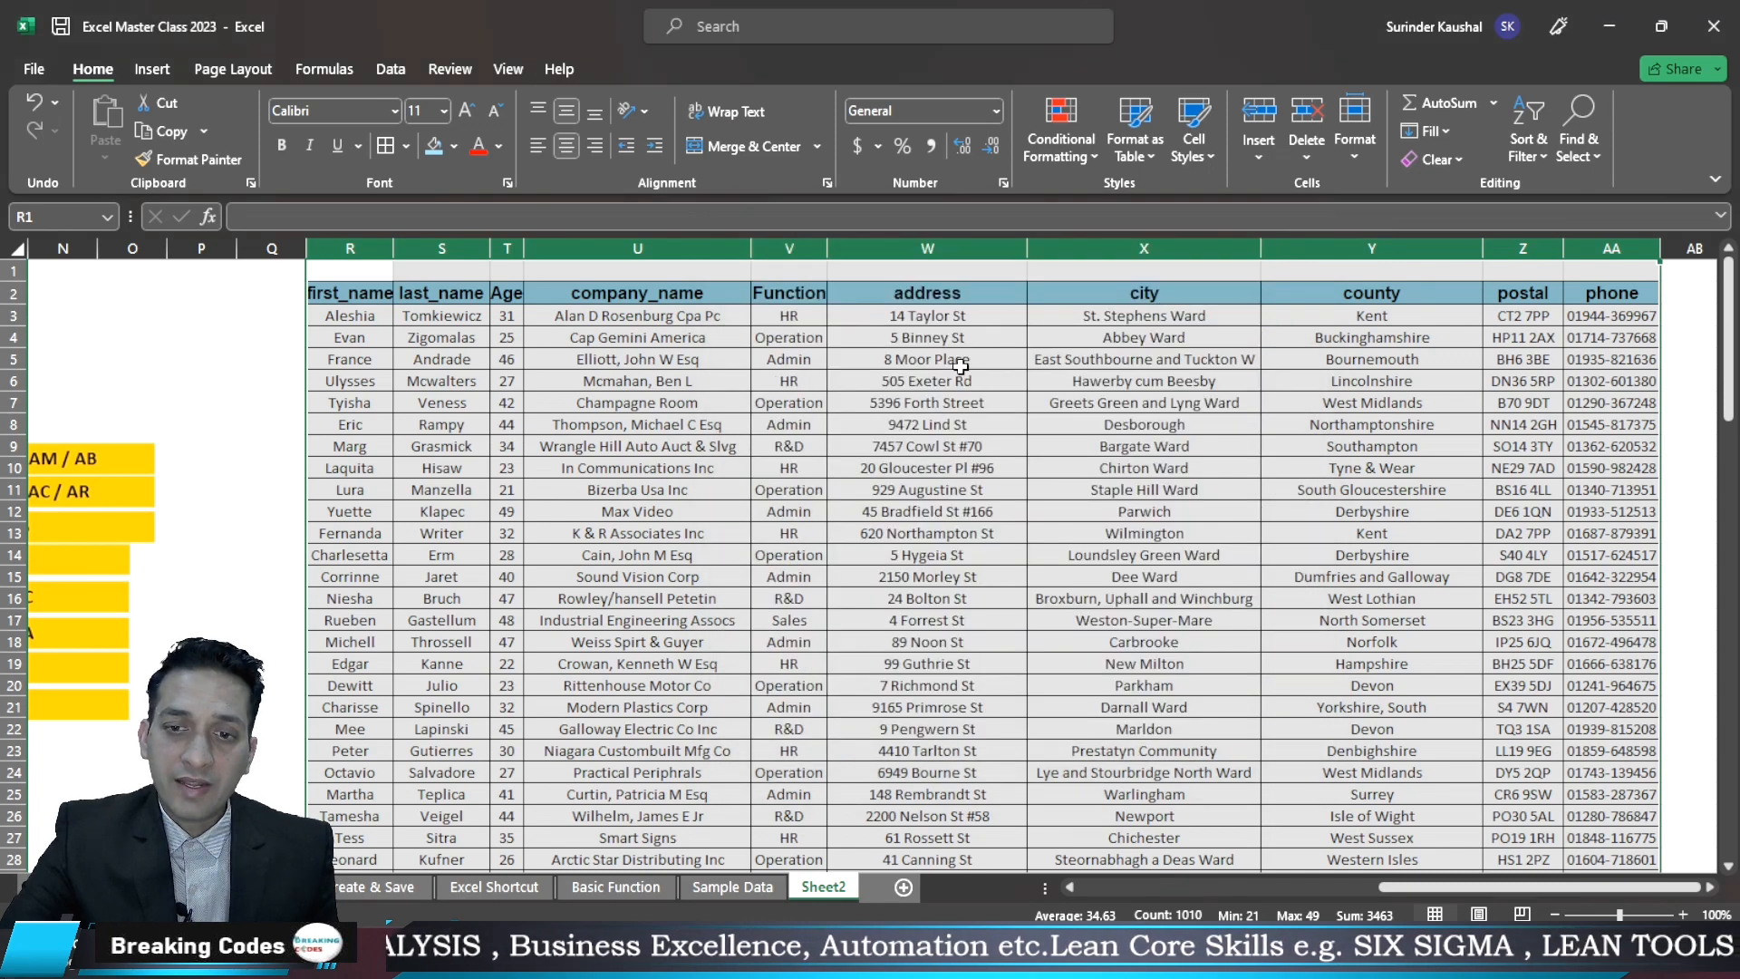
right_click(985, 355)
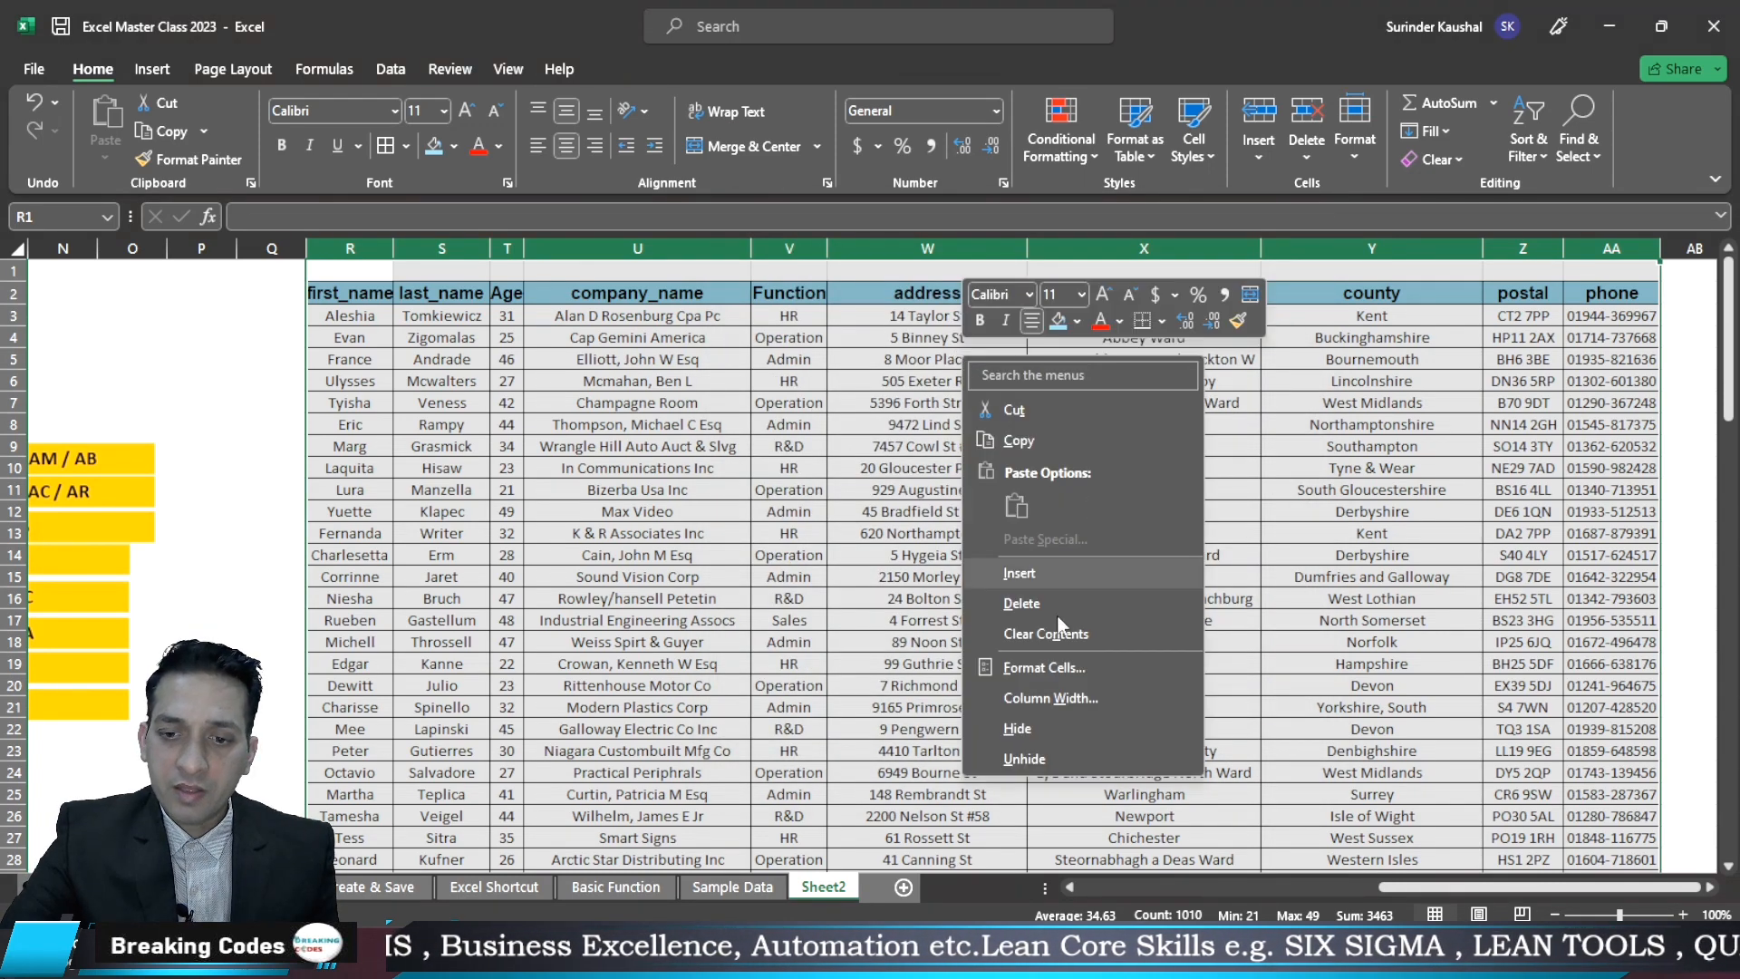
click(1037, 669)
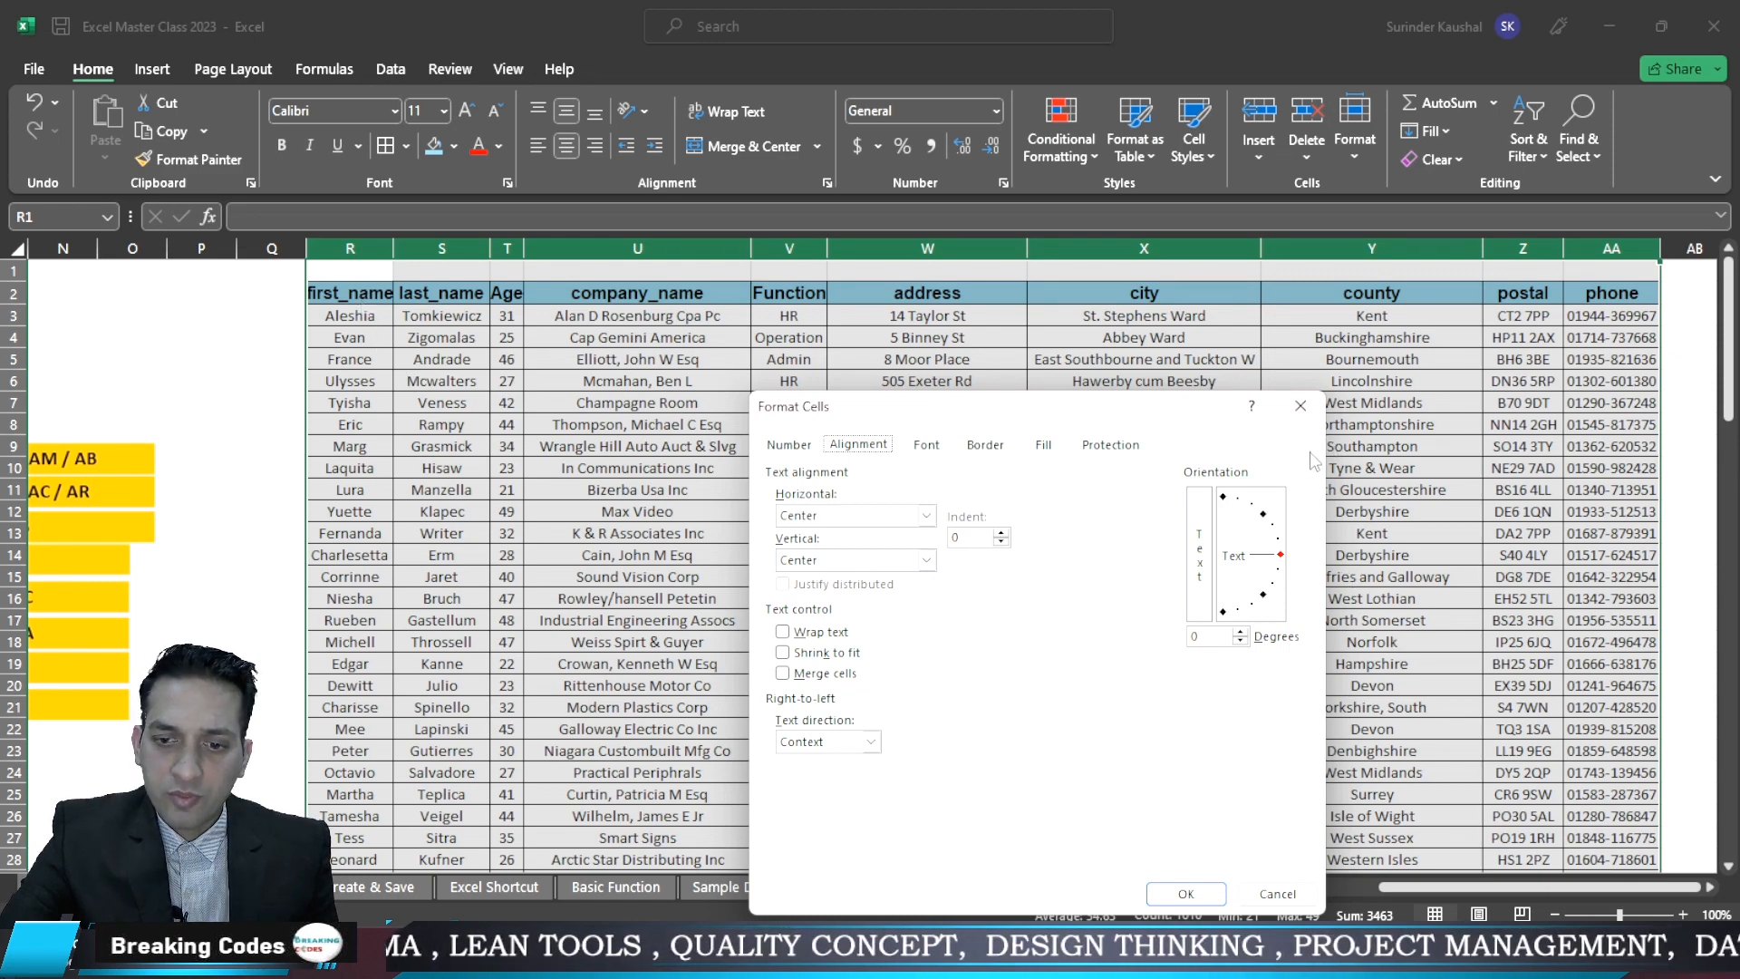
click(1300, 407)
click(1285, 419)
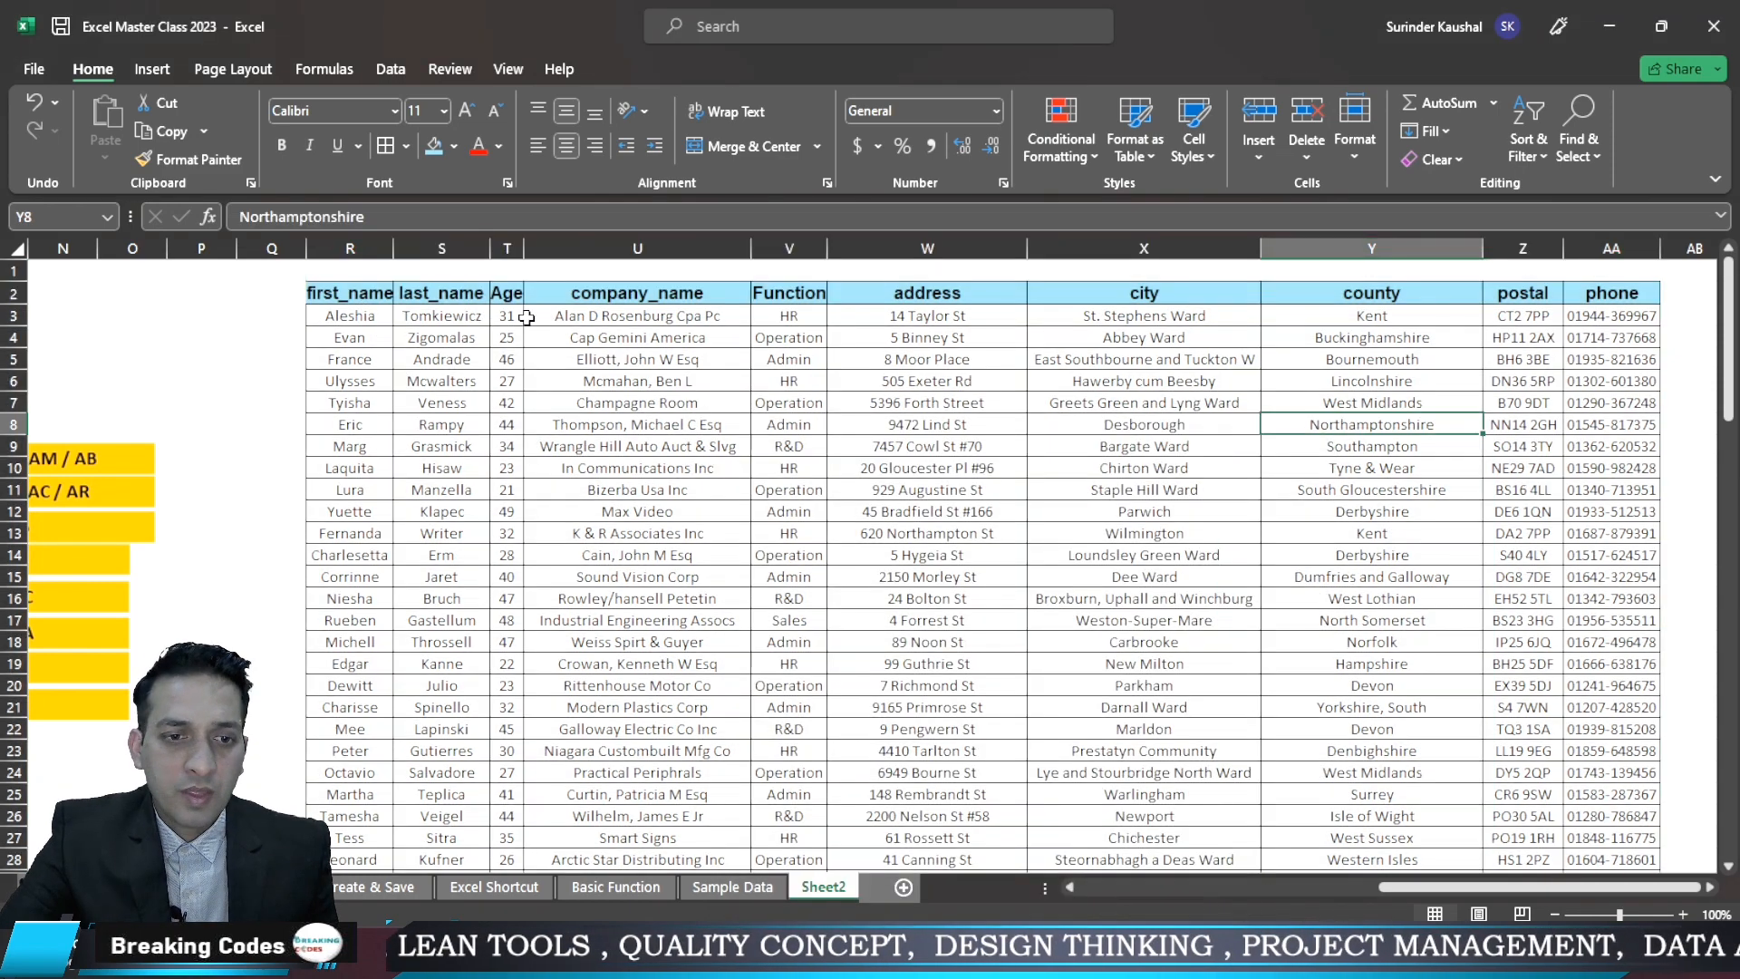
Left-align the first_name header, increase its indent one level, and AutoFit column R to the text
click(339, 297)
double_click(393, 247)
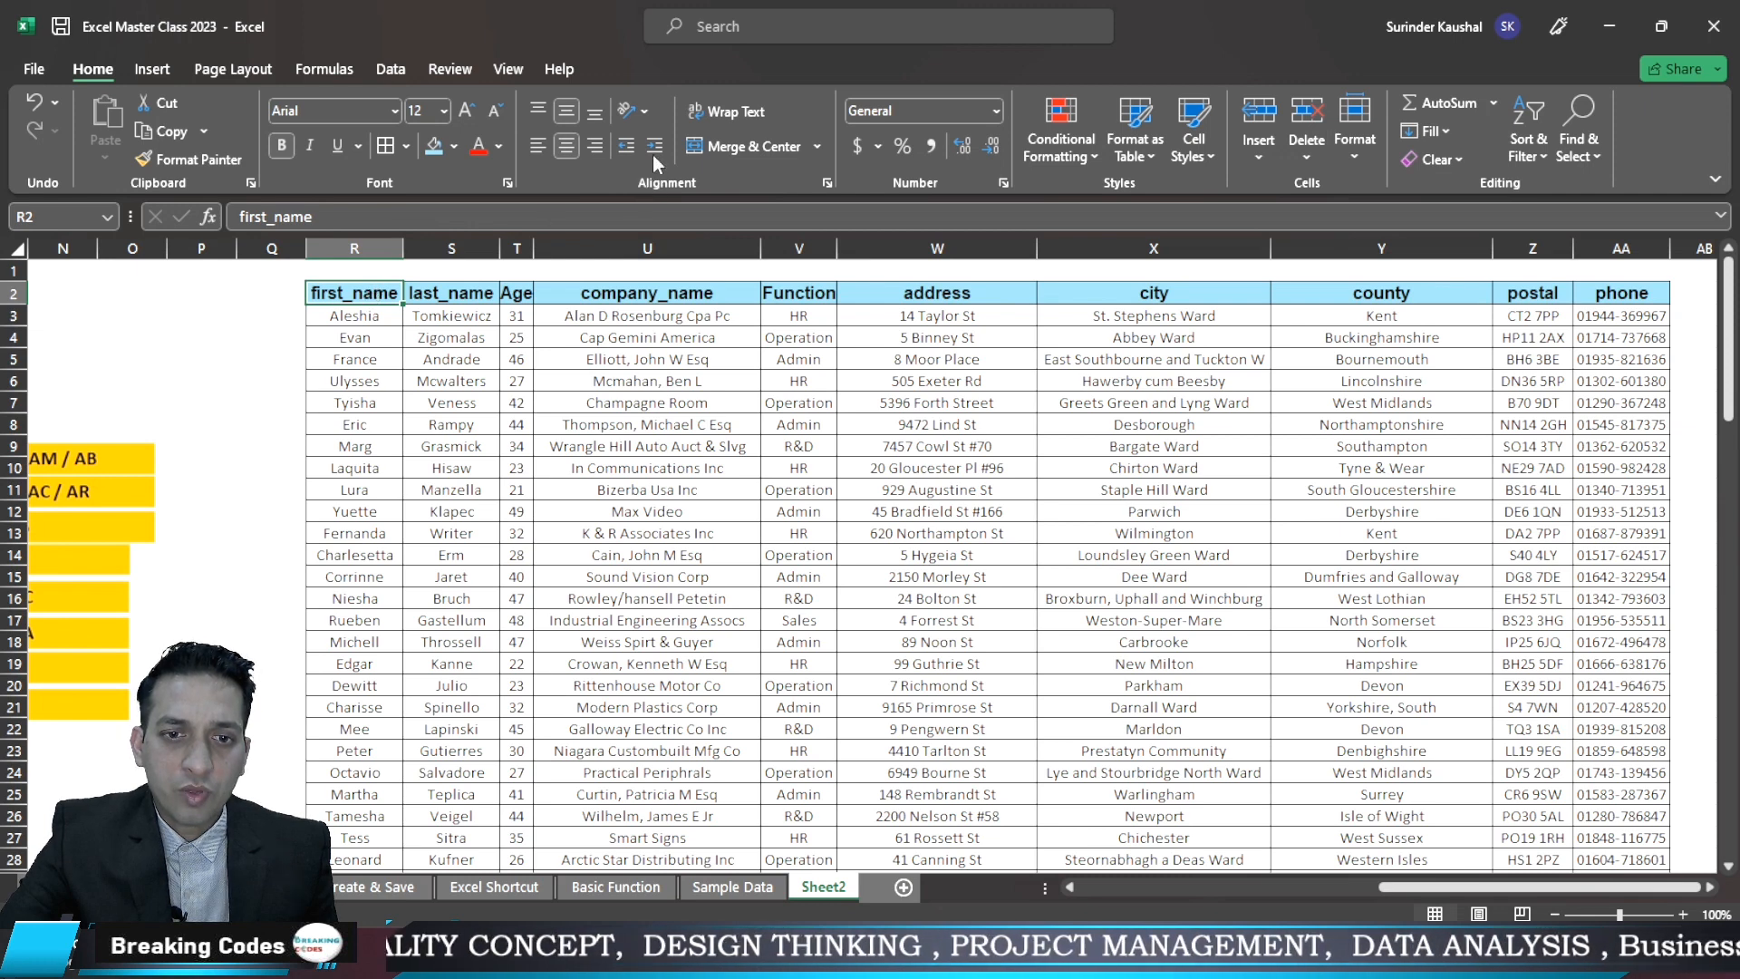
click(538, 149)
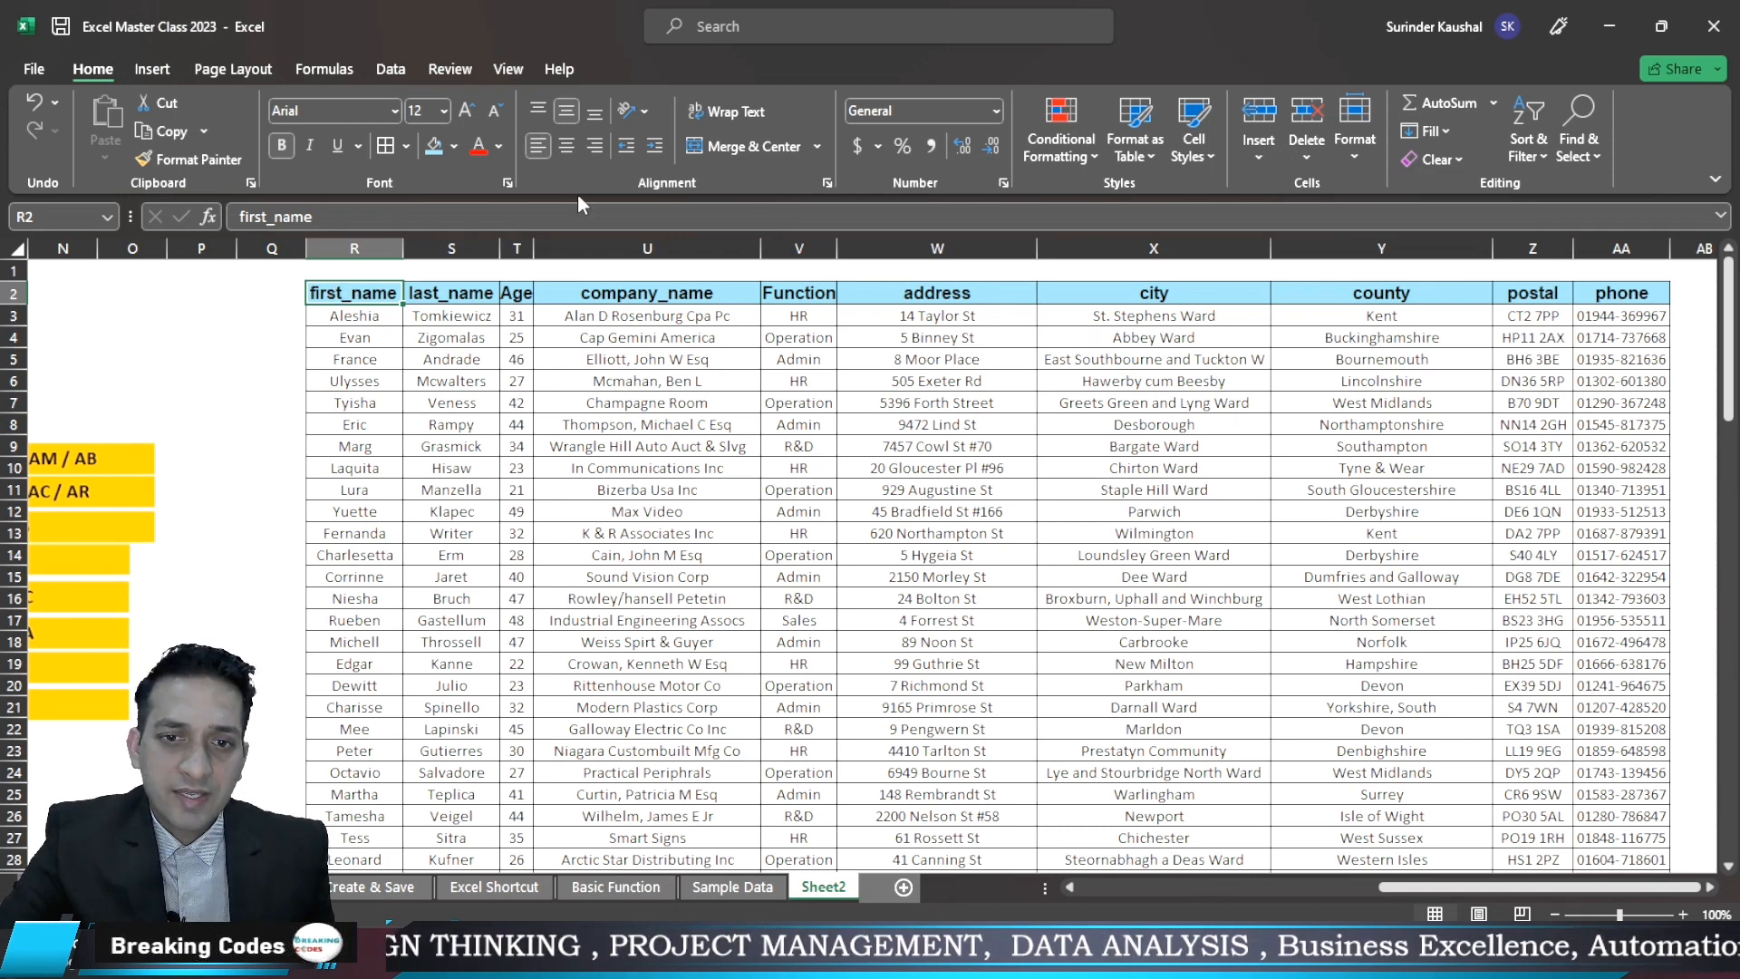
click(655, 147)
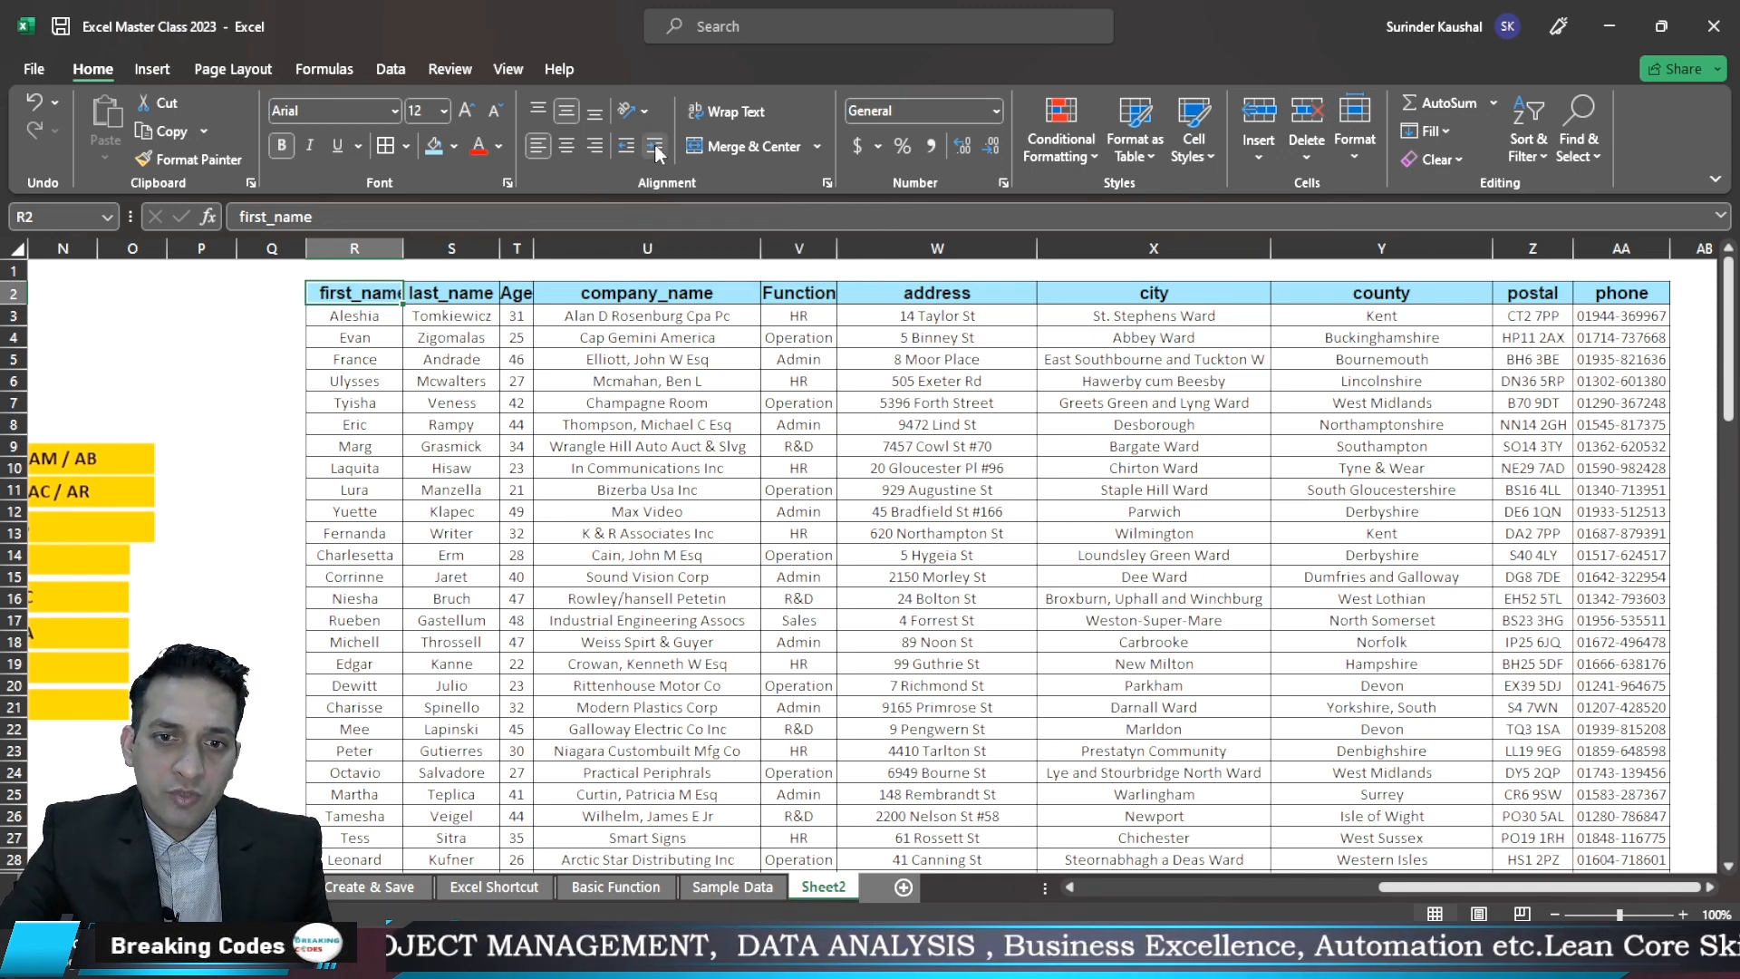
click(354, 359)
double_click(405, 245)
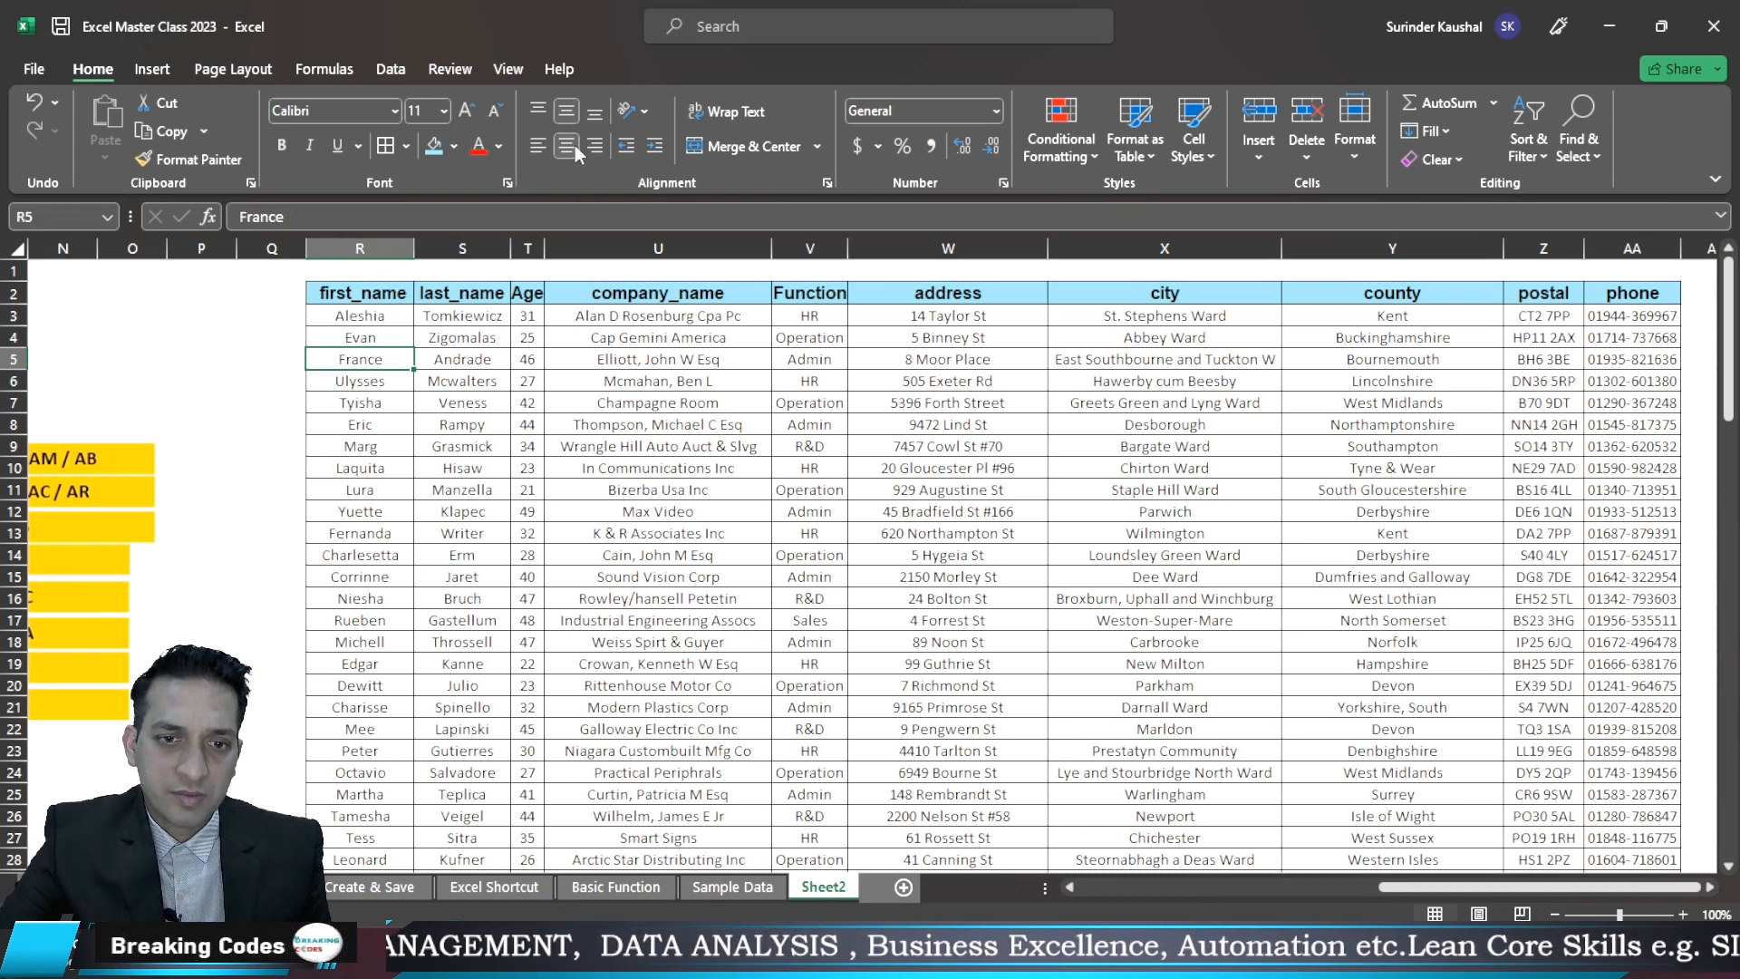
Try left alignment on cell R5 in the first_name column and undo it
click(539, 147)
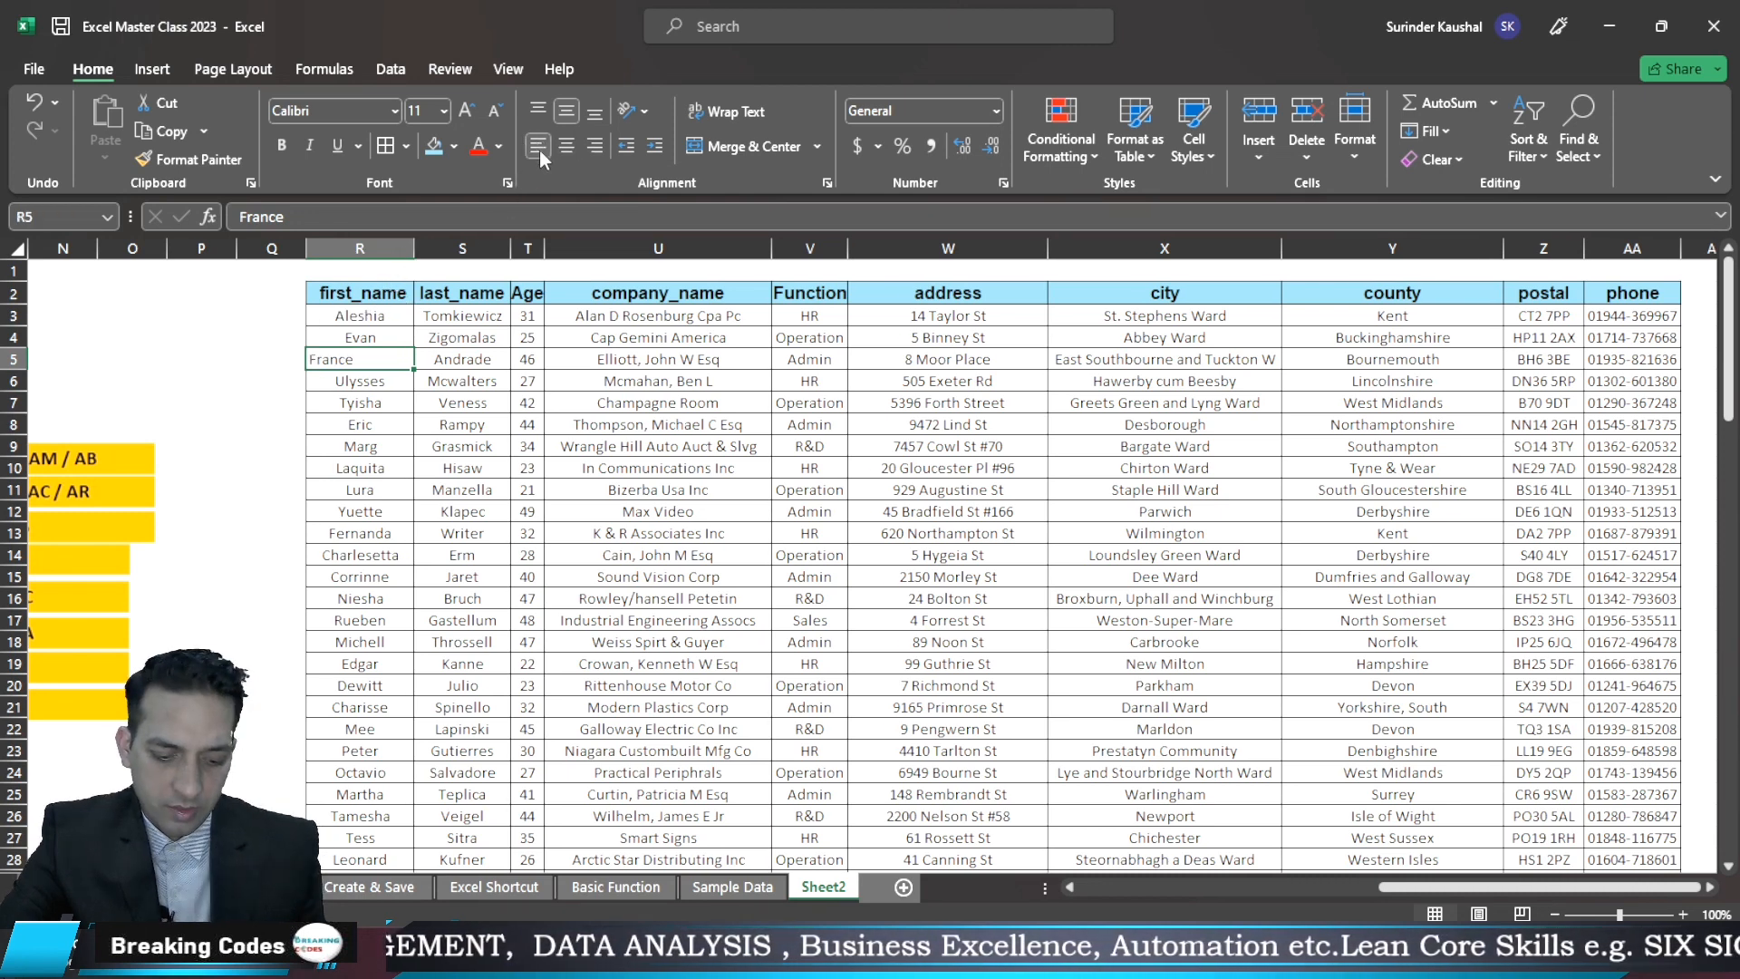
key(ctrl+z)
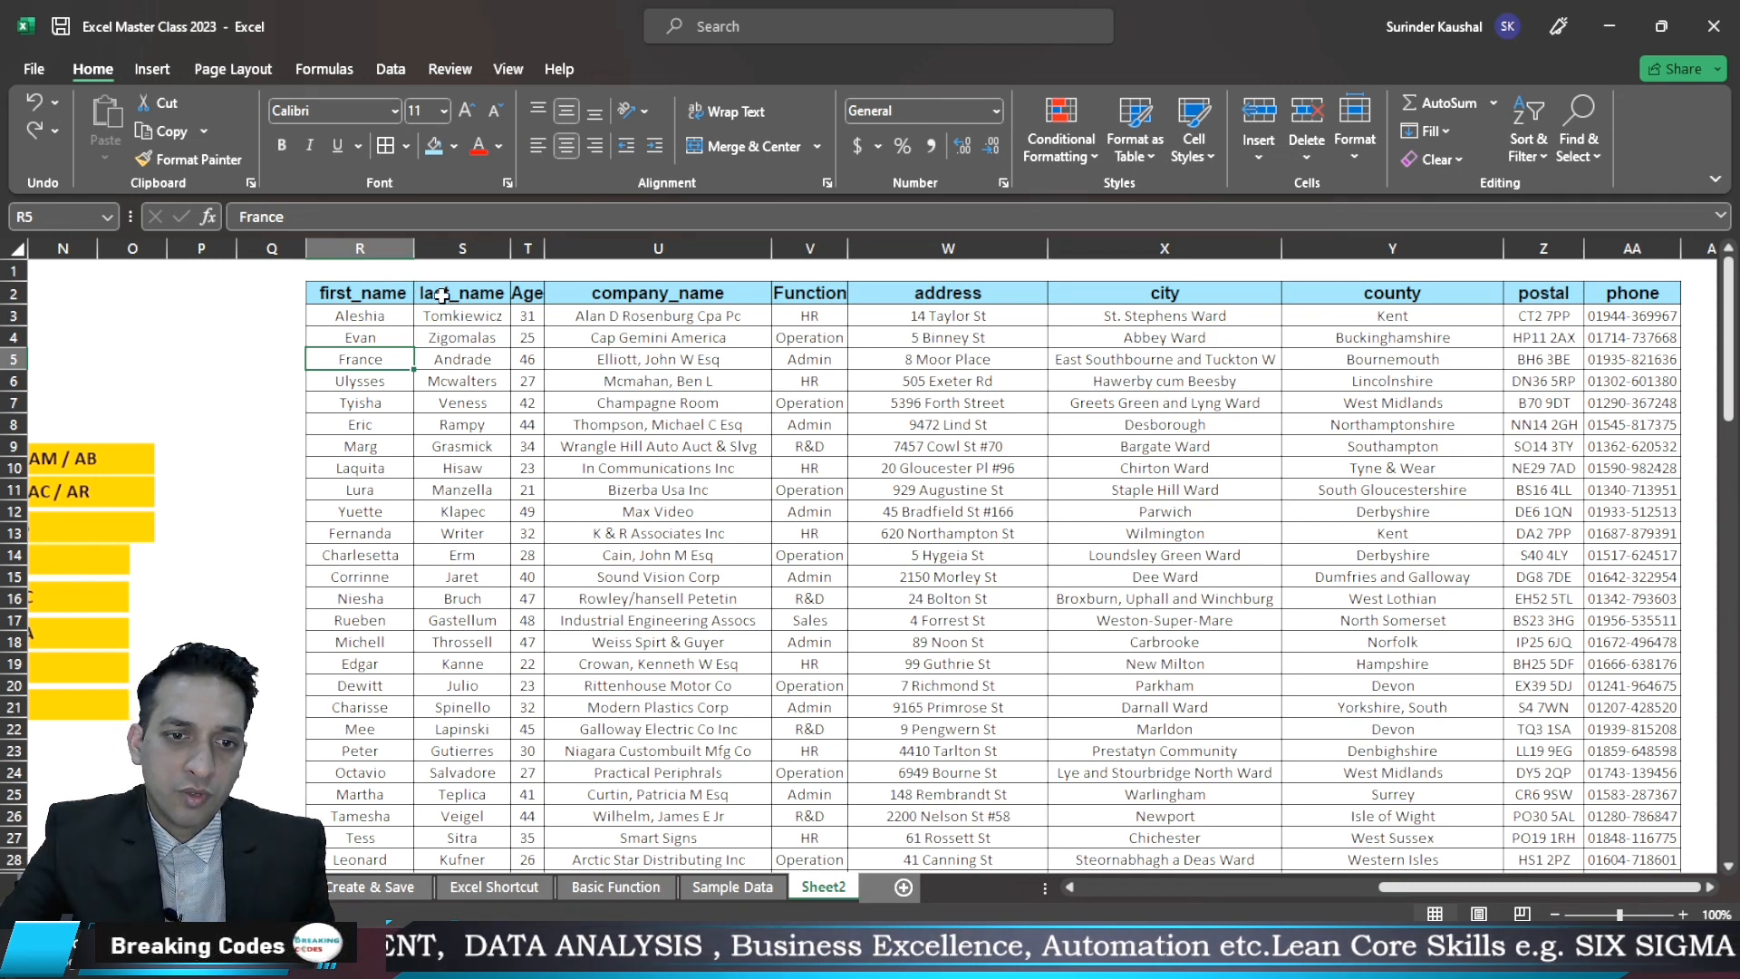
Increase the first_name header's indent by three levels and decrease it by three levels again
click(380, 294)
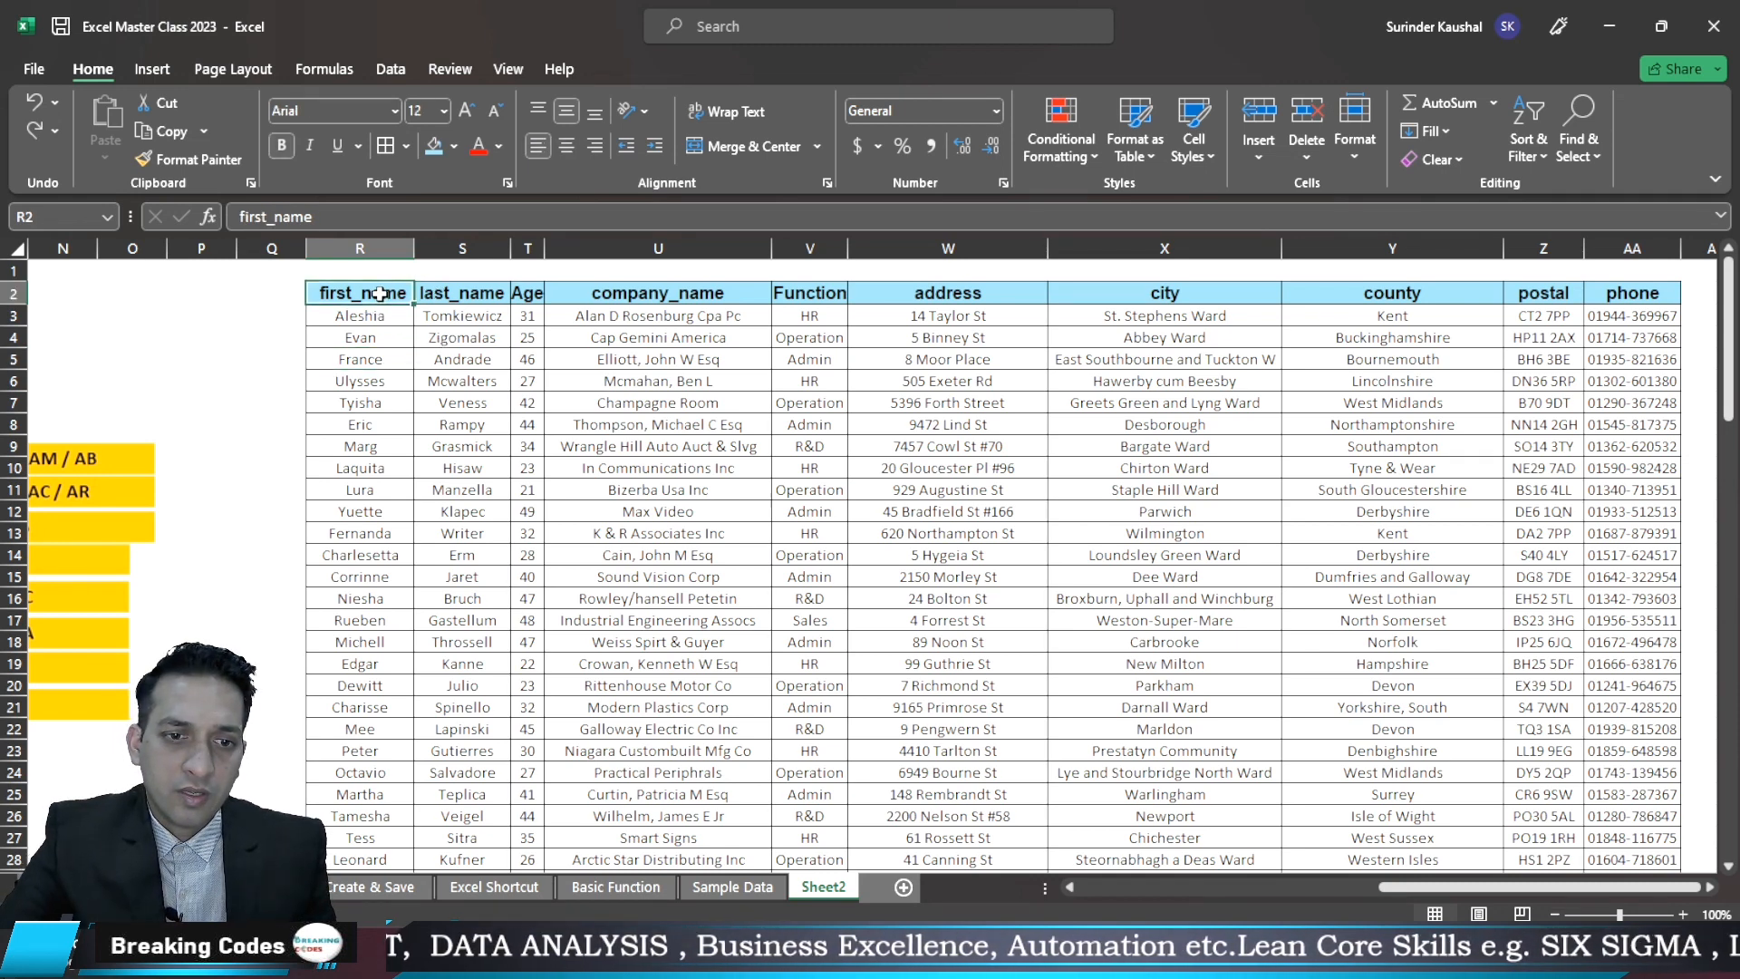
click(654, 148)
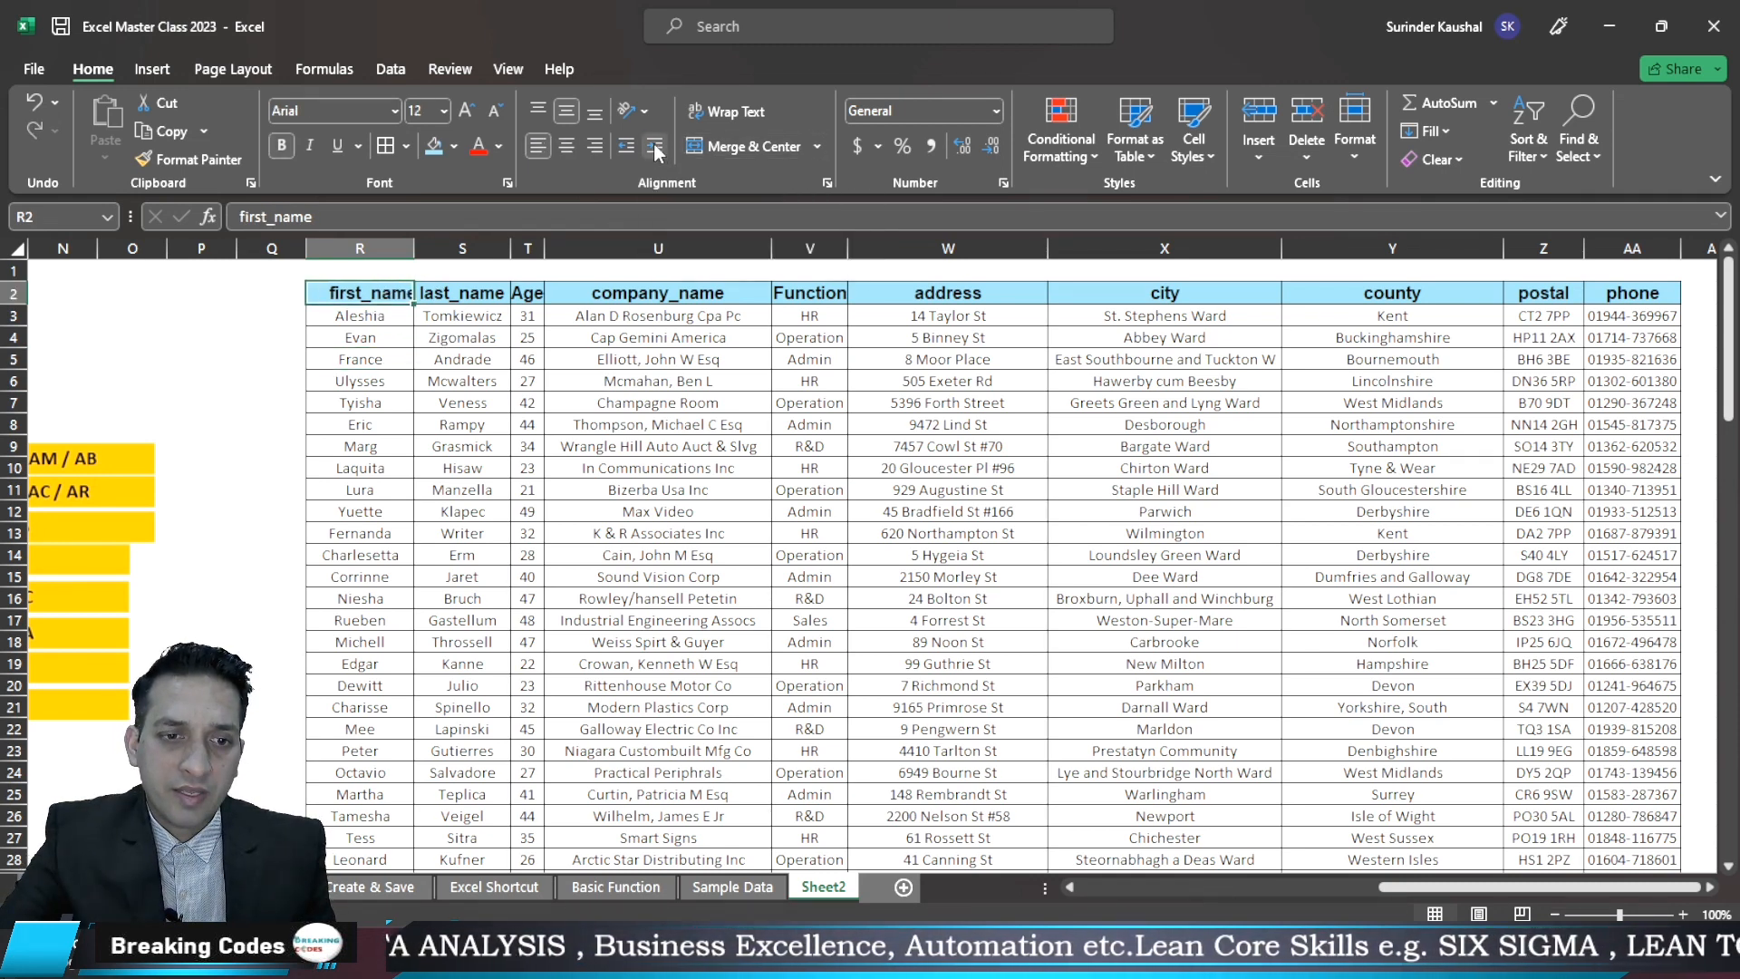
click(655, 147)
click(654, 148)
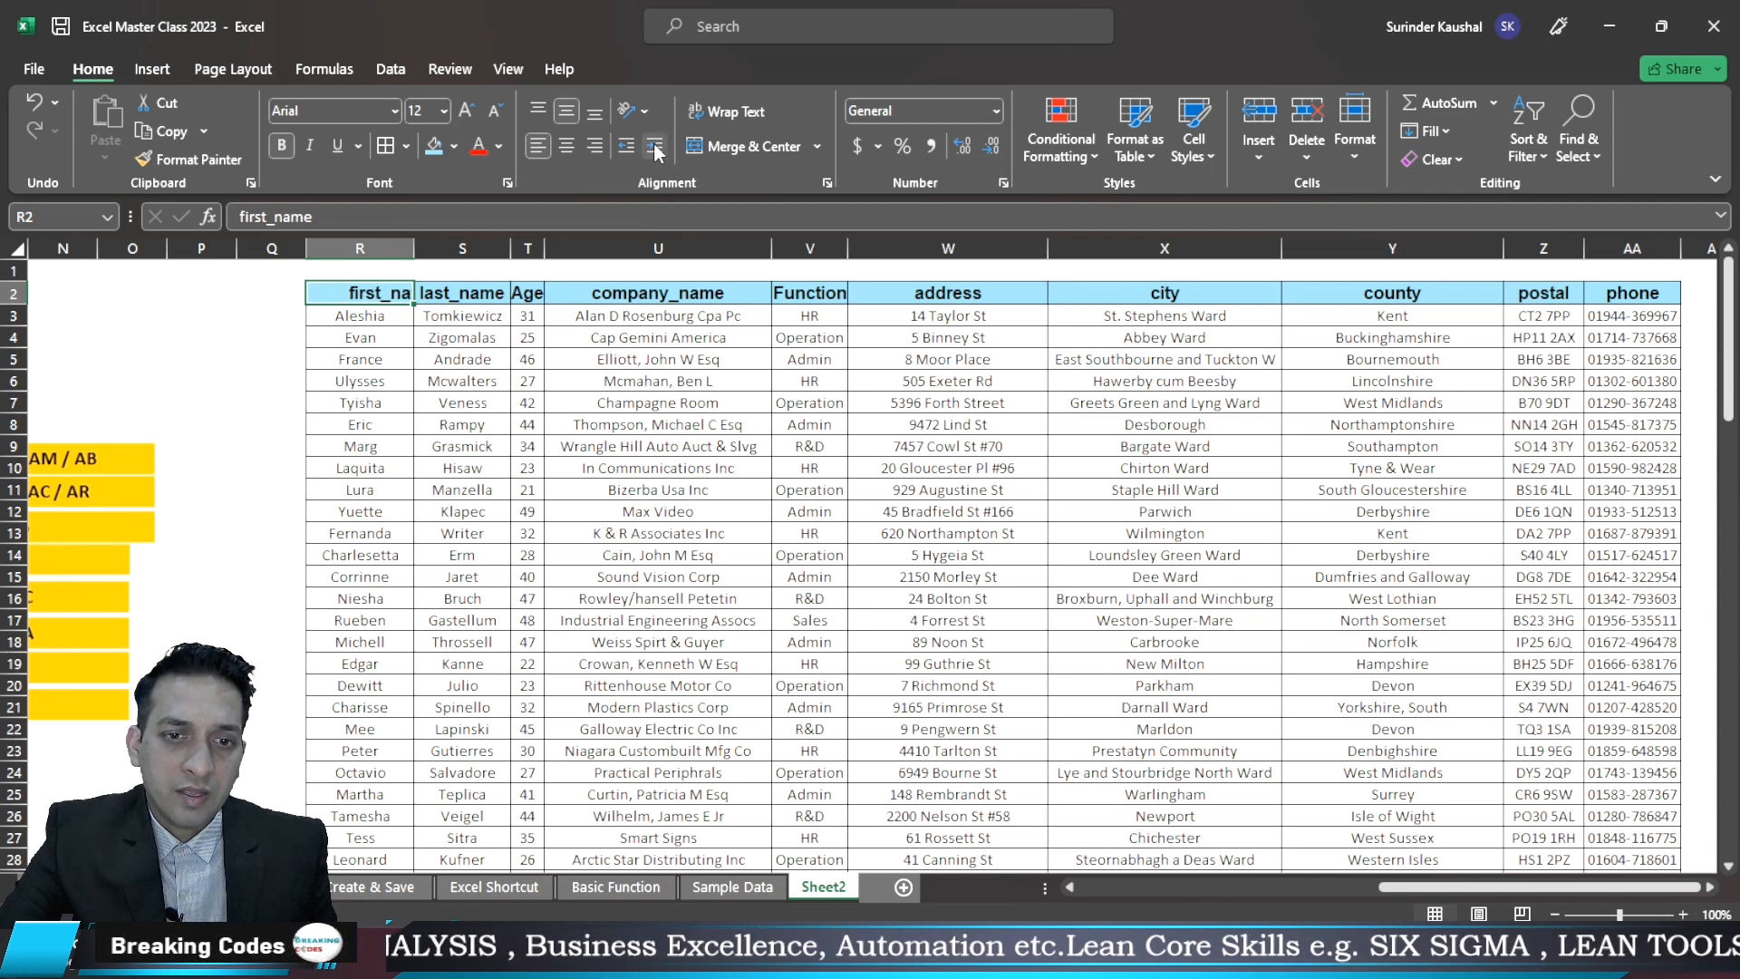
click(625, 149)
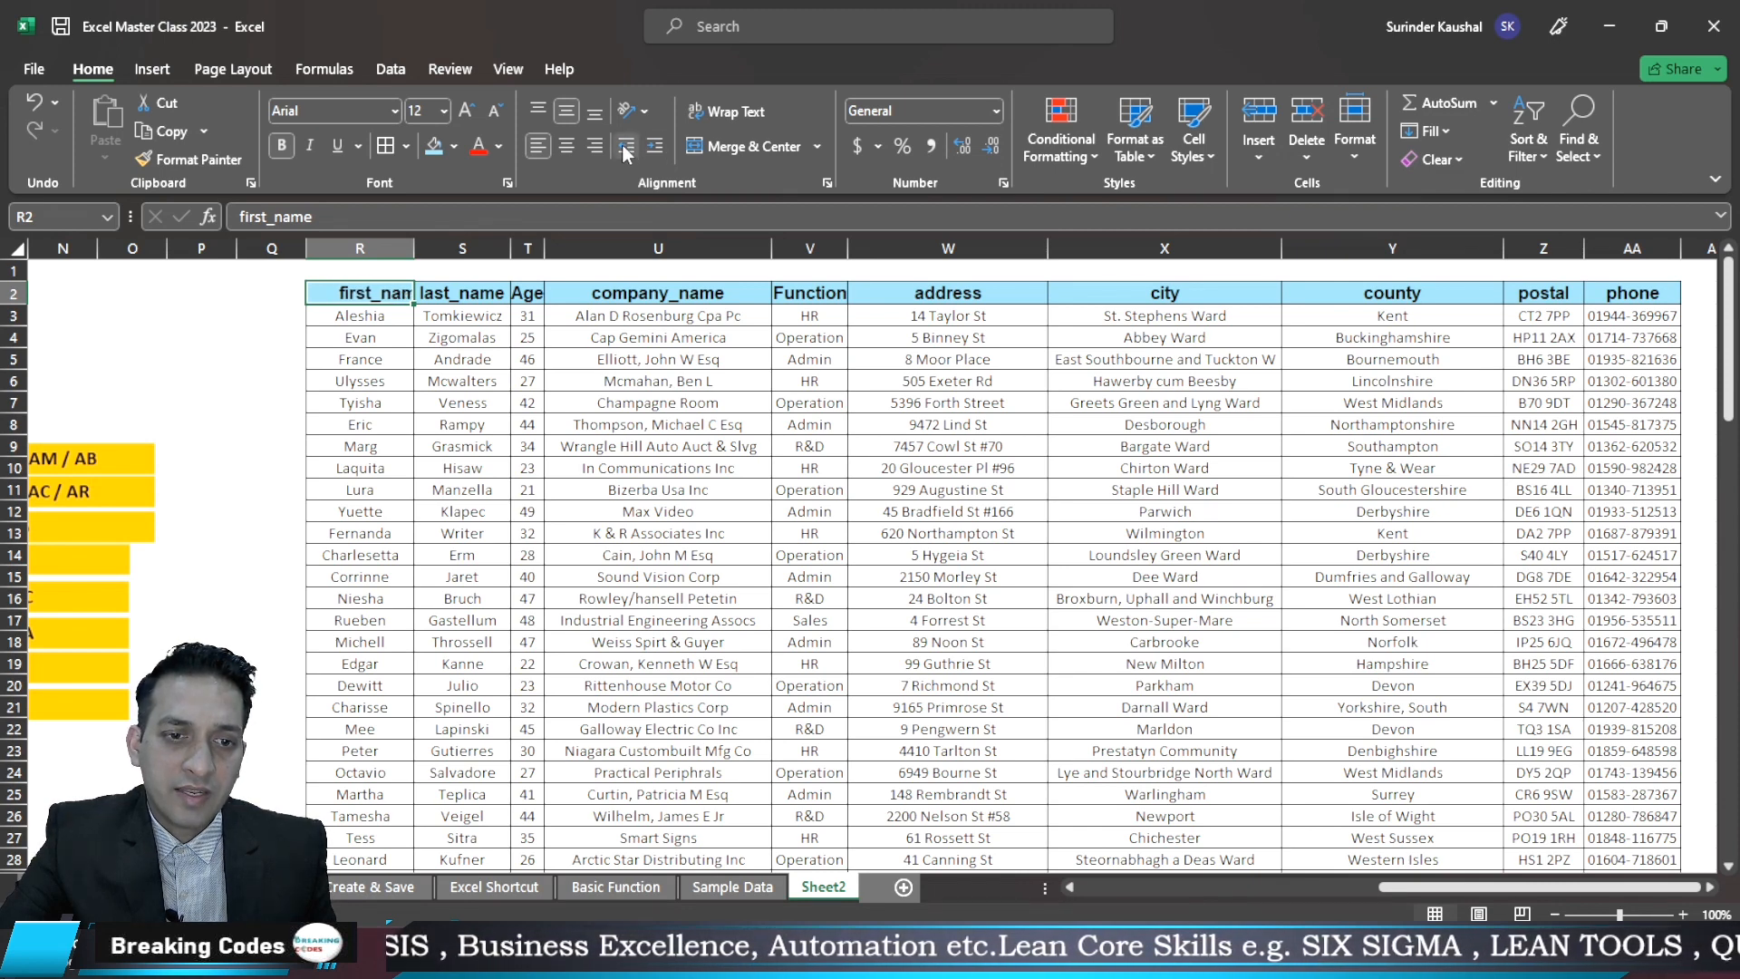
click(625, 149)
click(624, 150)
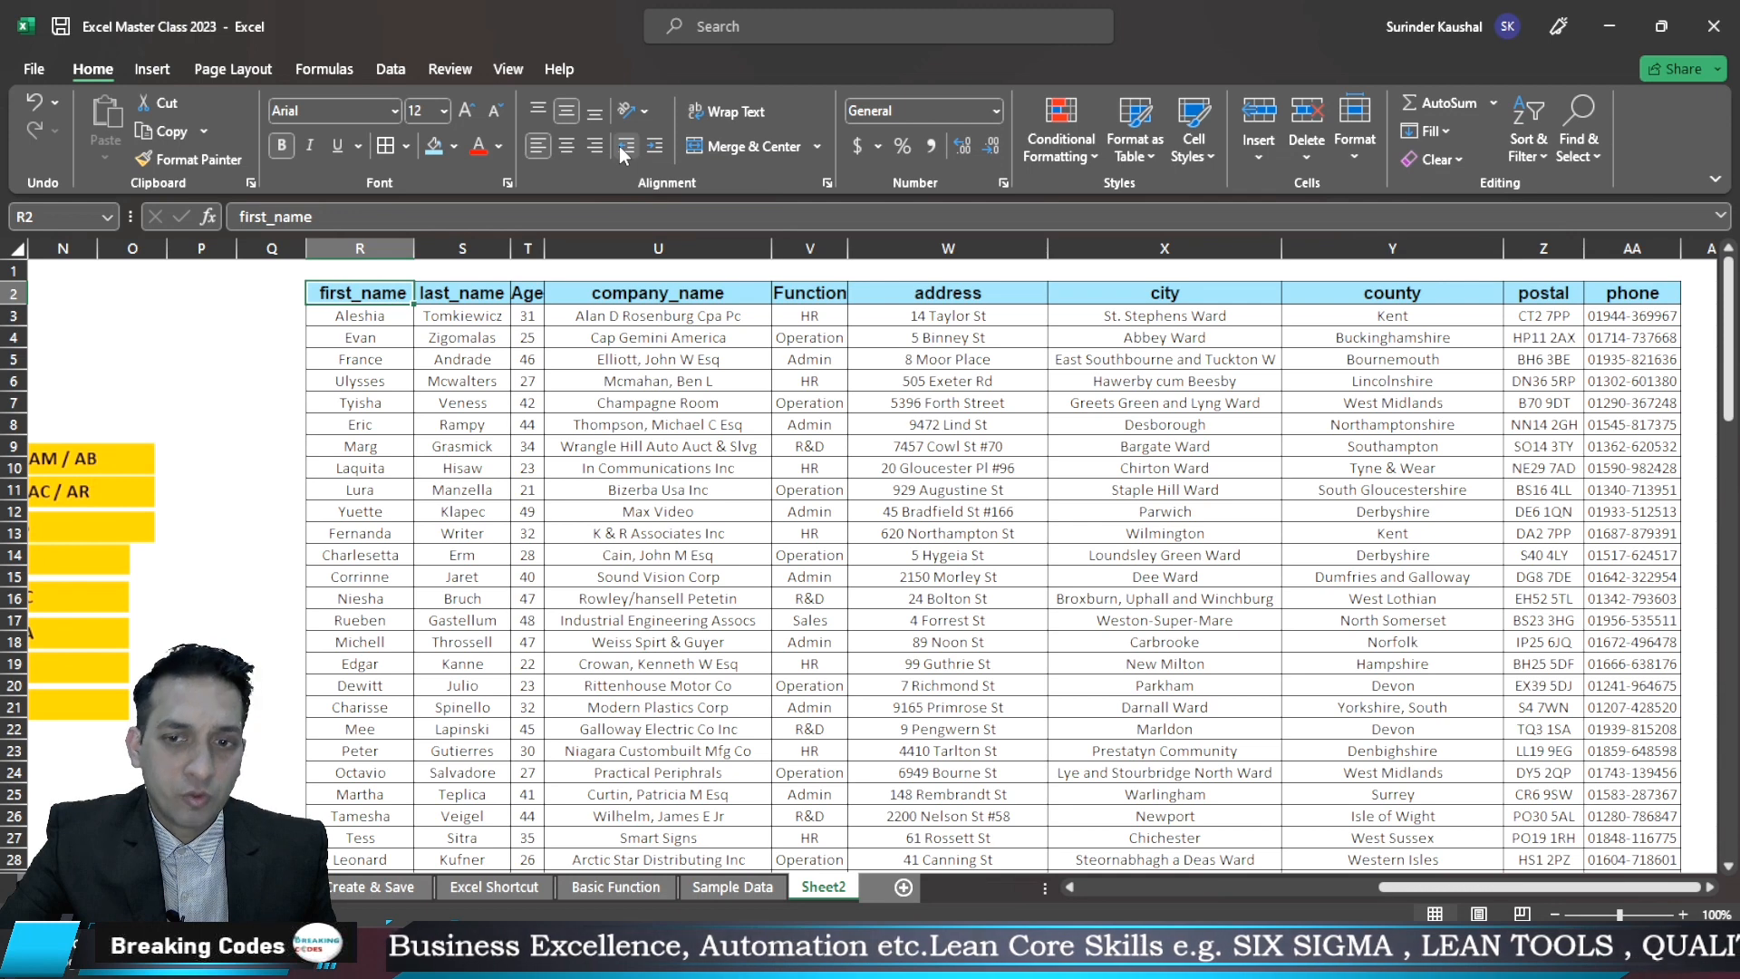
click(797, 381)
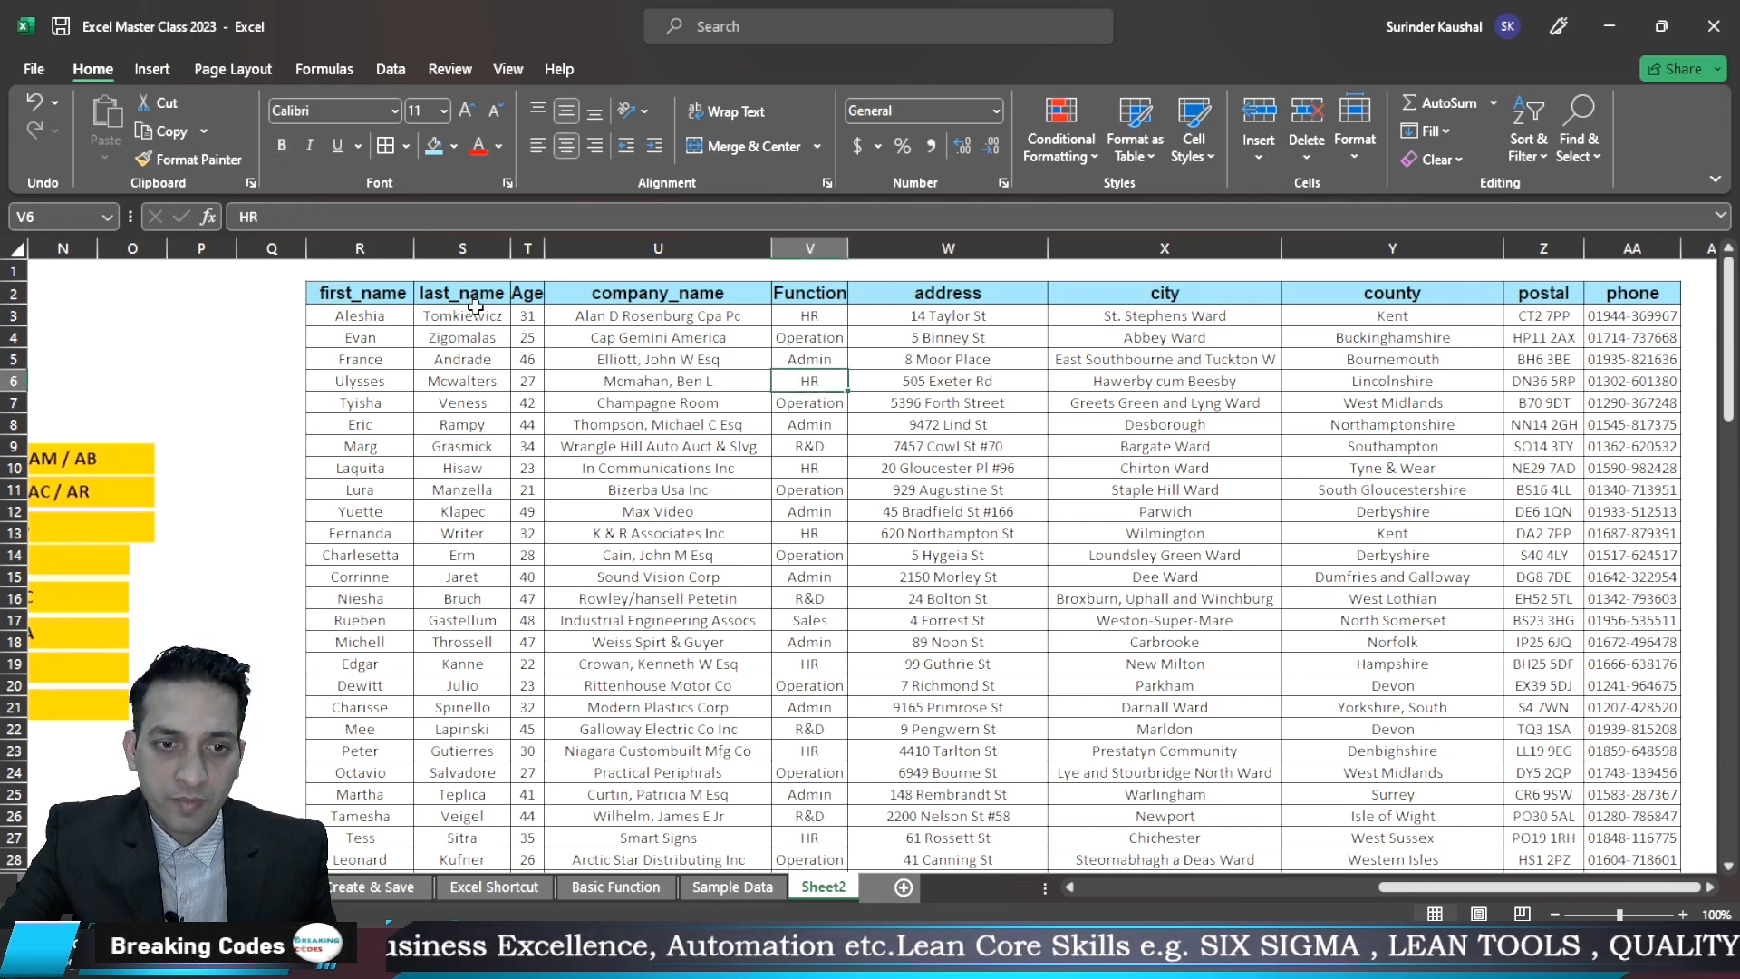
Insert two blank rows at row 1 above the table and select R3:AA3 above the header
click(18, 271)
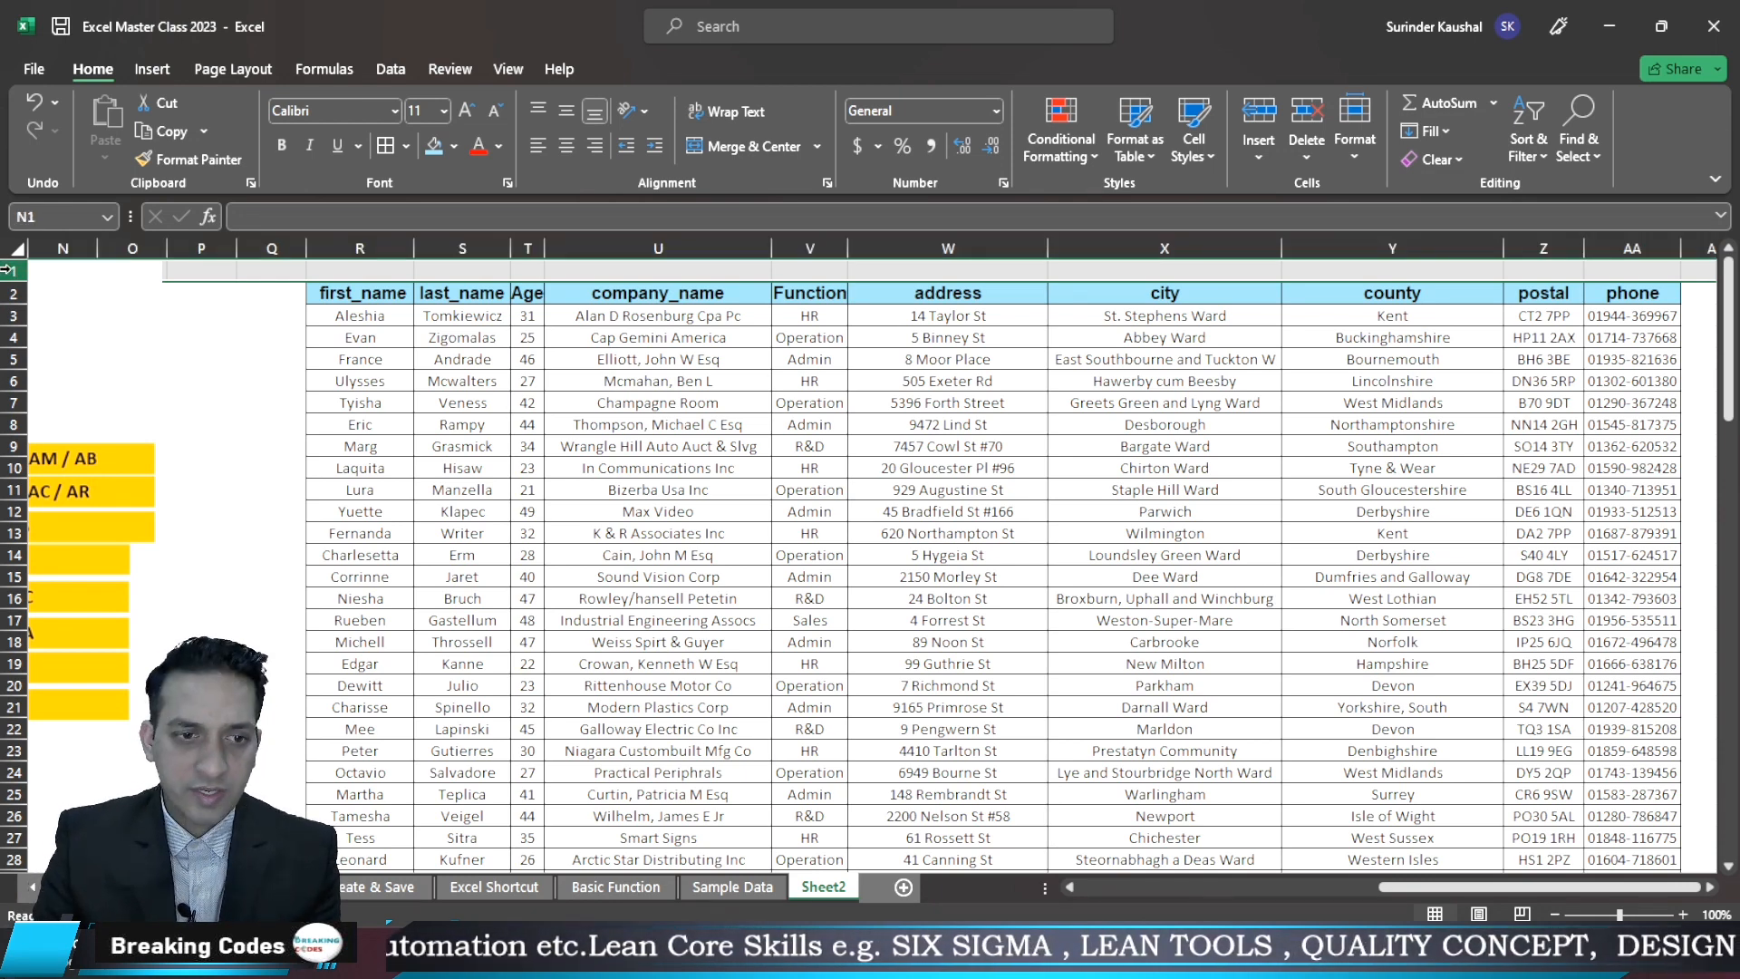
key(ctrl+plus)
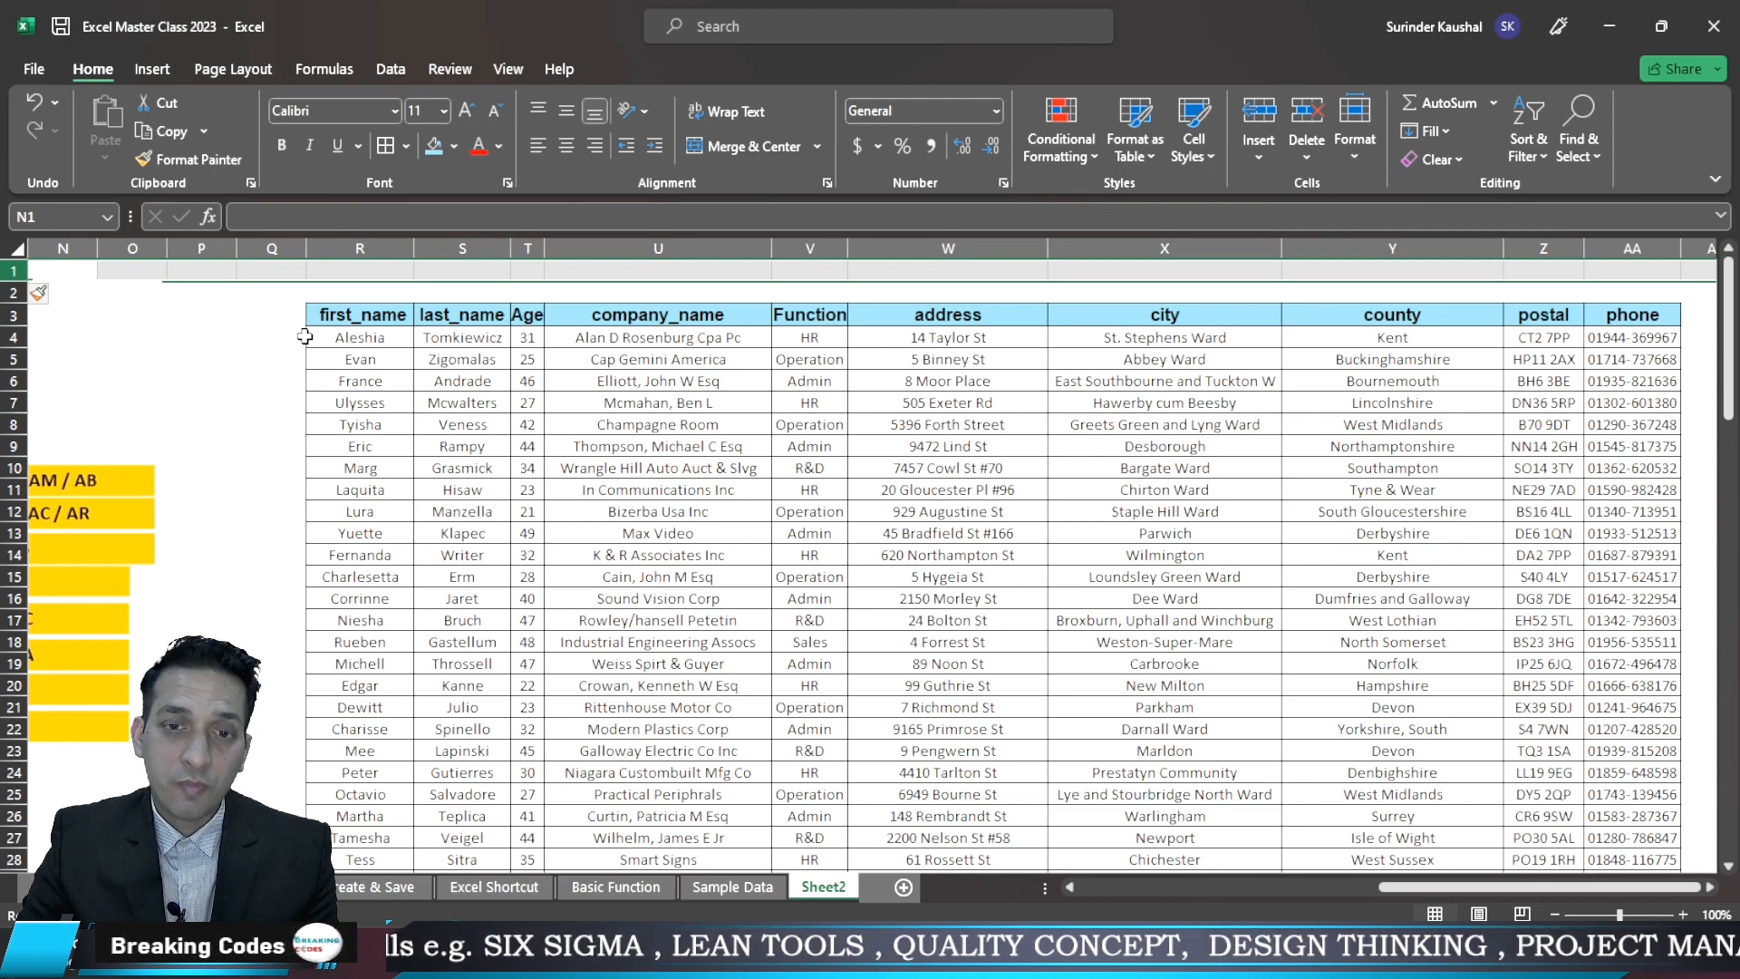
key(ctrl+shift+plus)
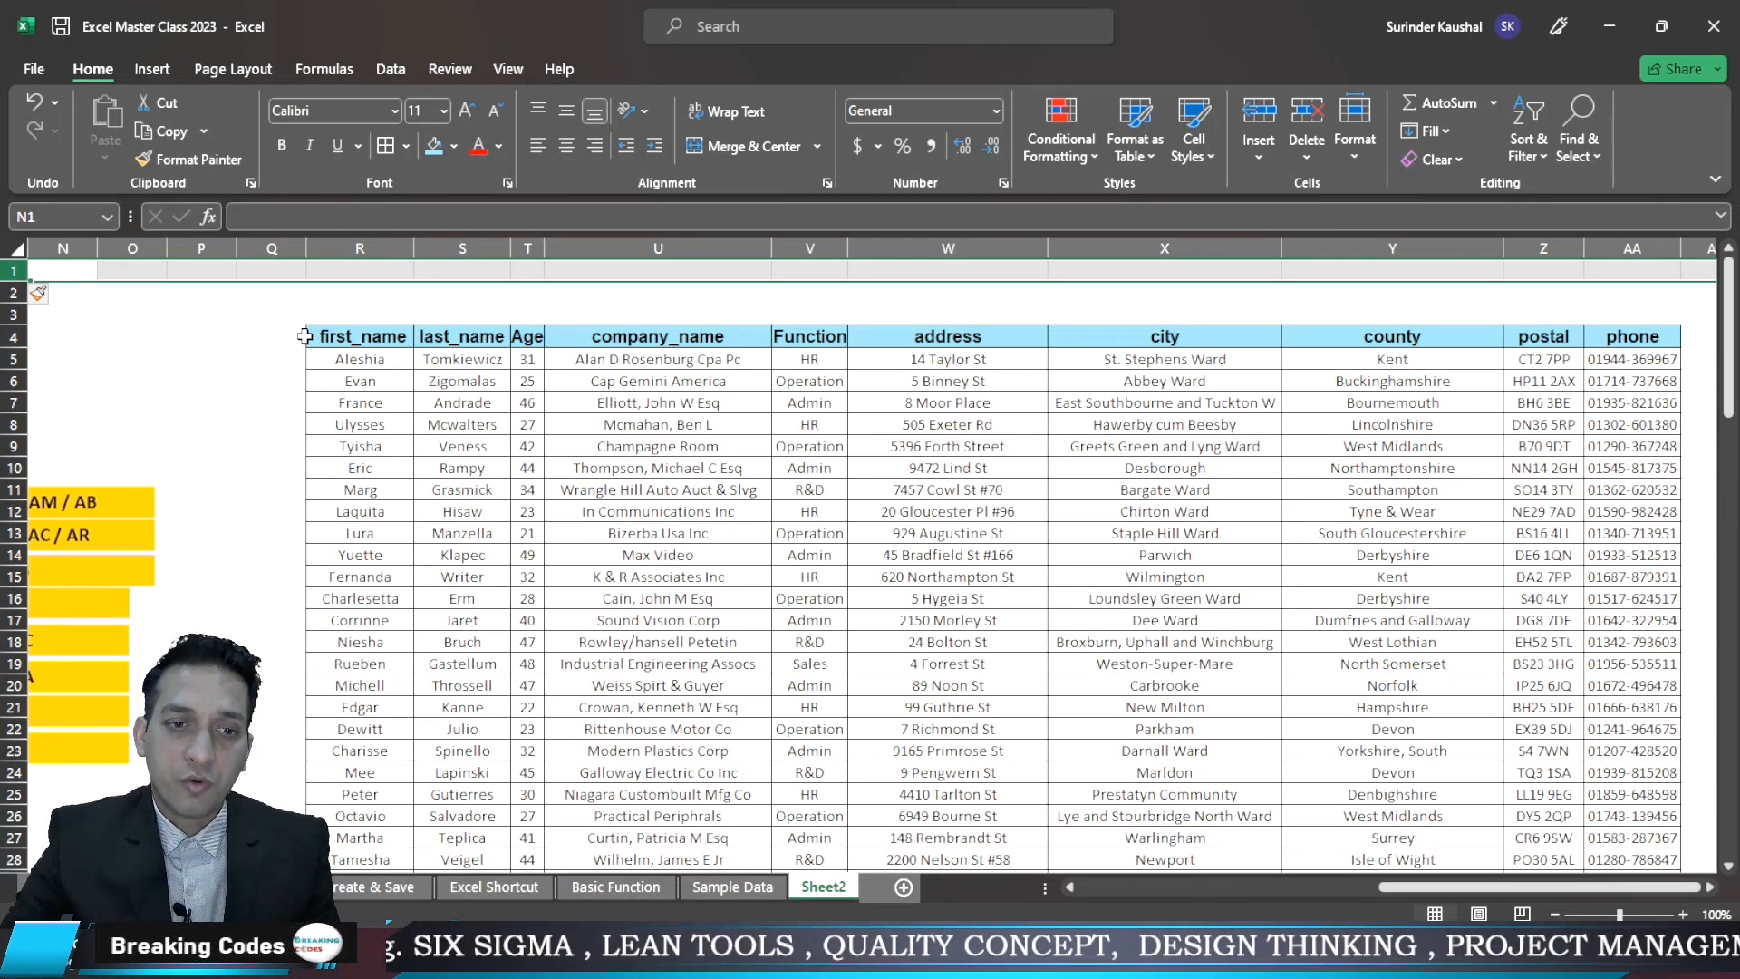
drag(361, 308, 1644, 313)
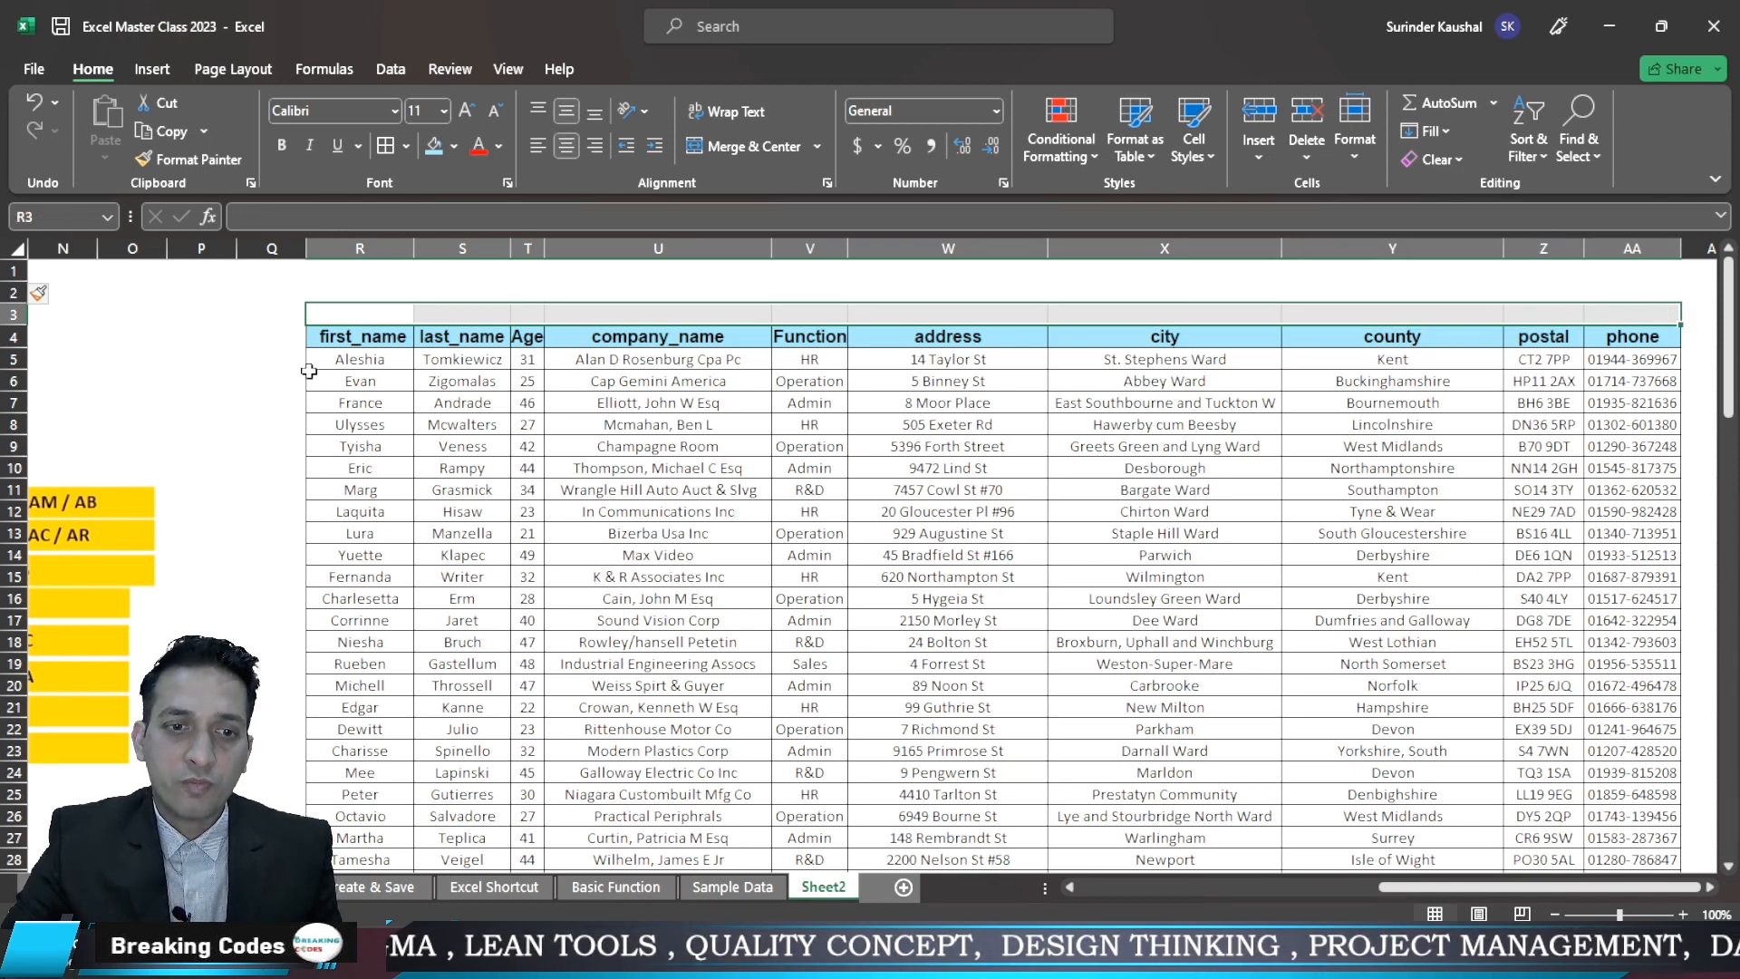
Enter the title ABC DIGITAL in cell R3 above the first_name header
click(367, 313)
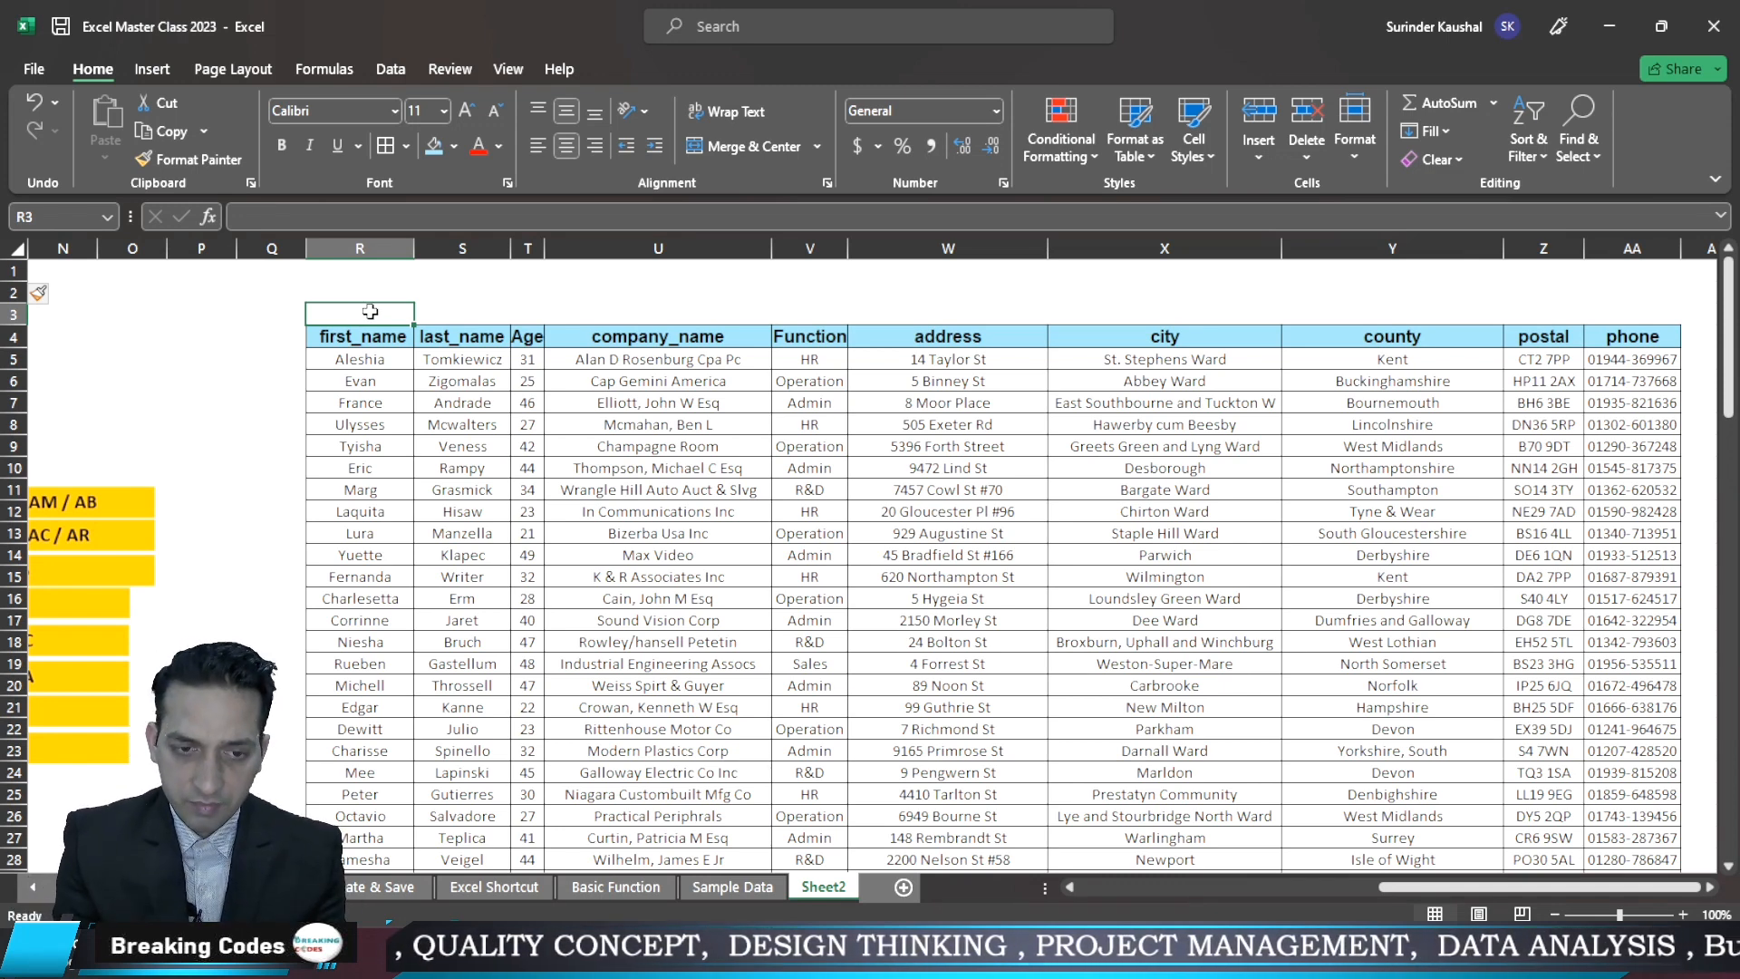
text(ABraham)
key(BackSpace)
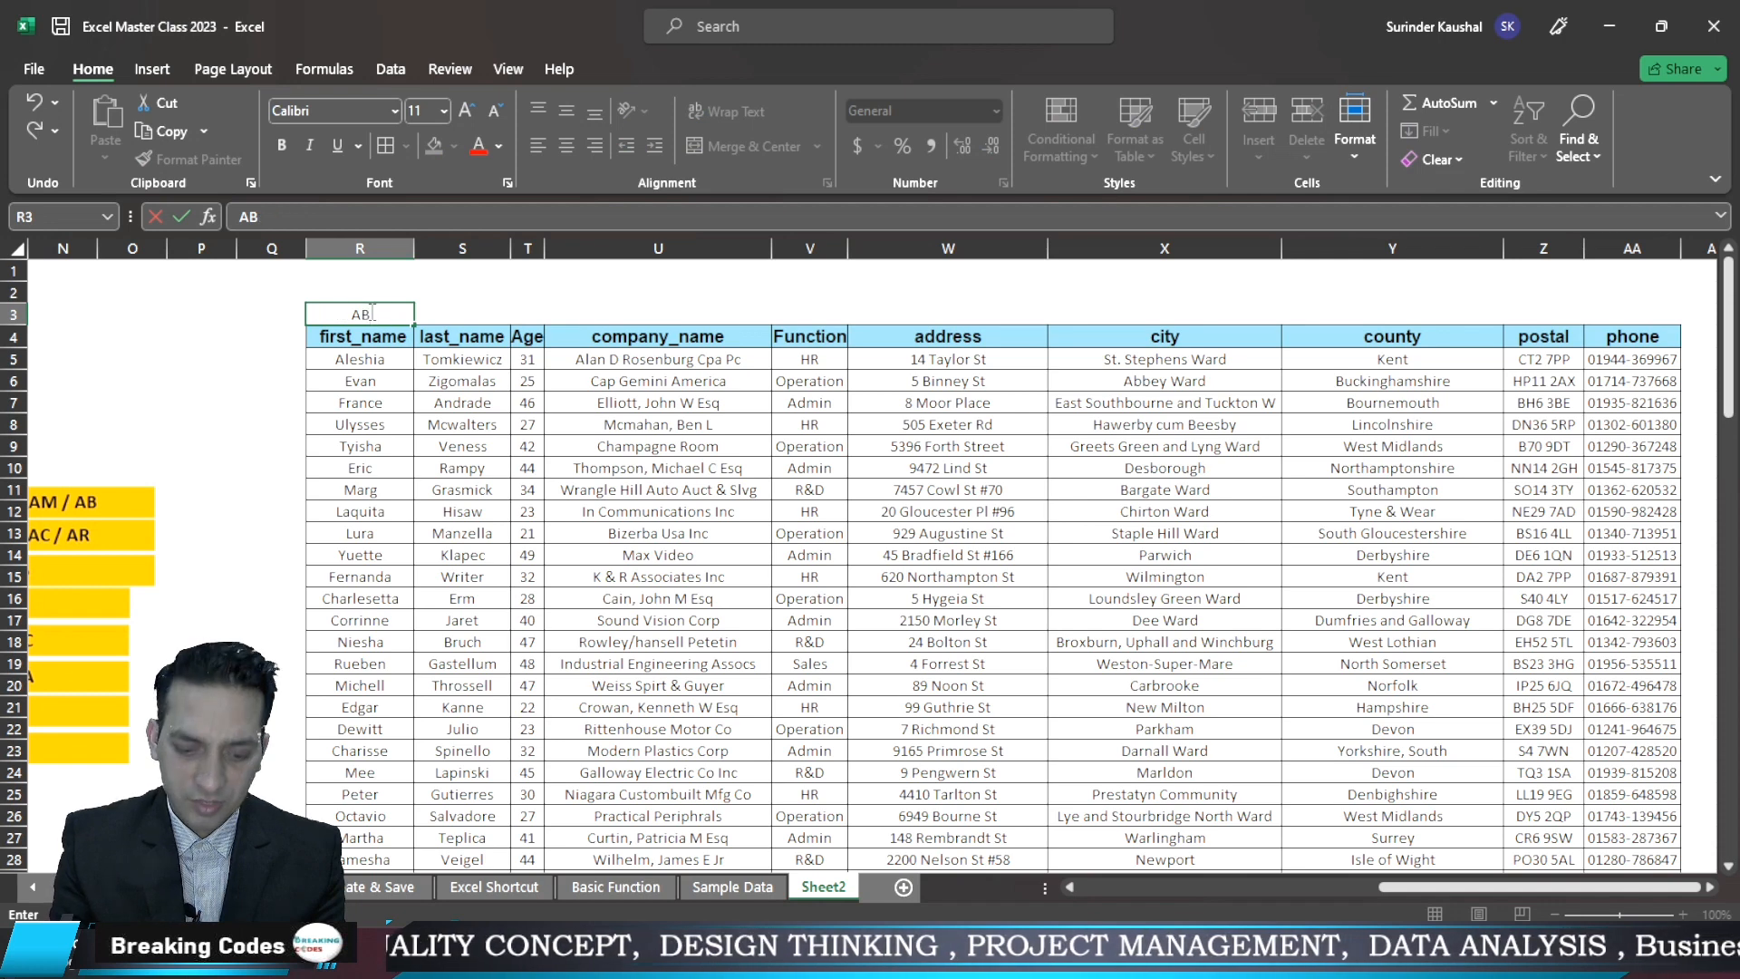
text(C)
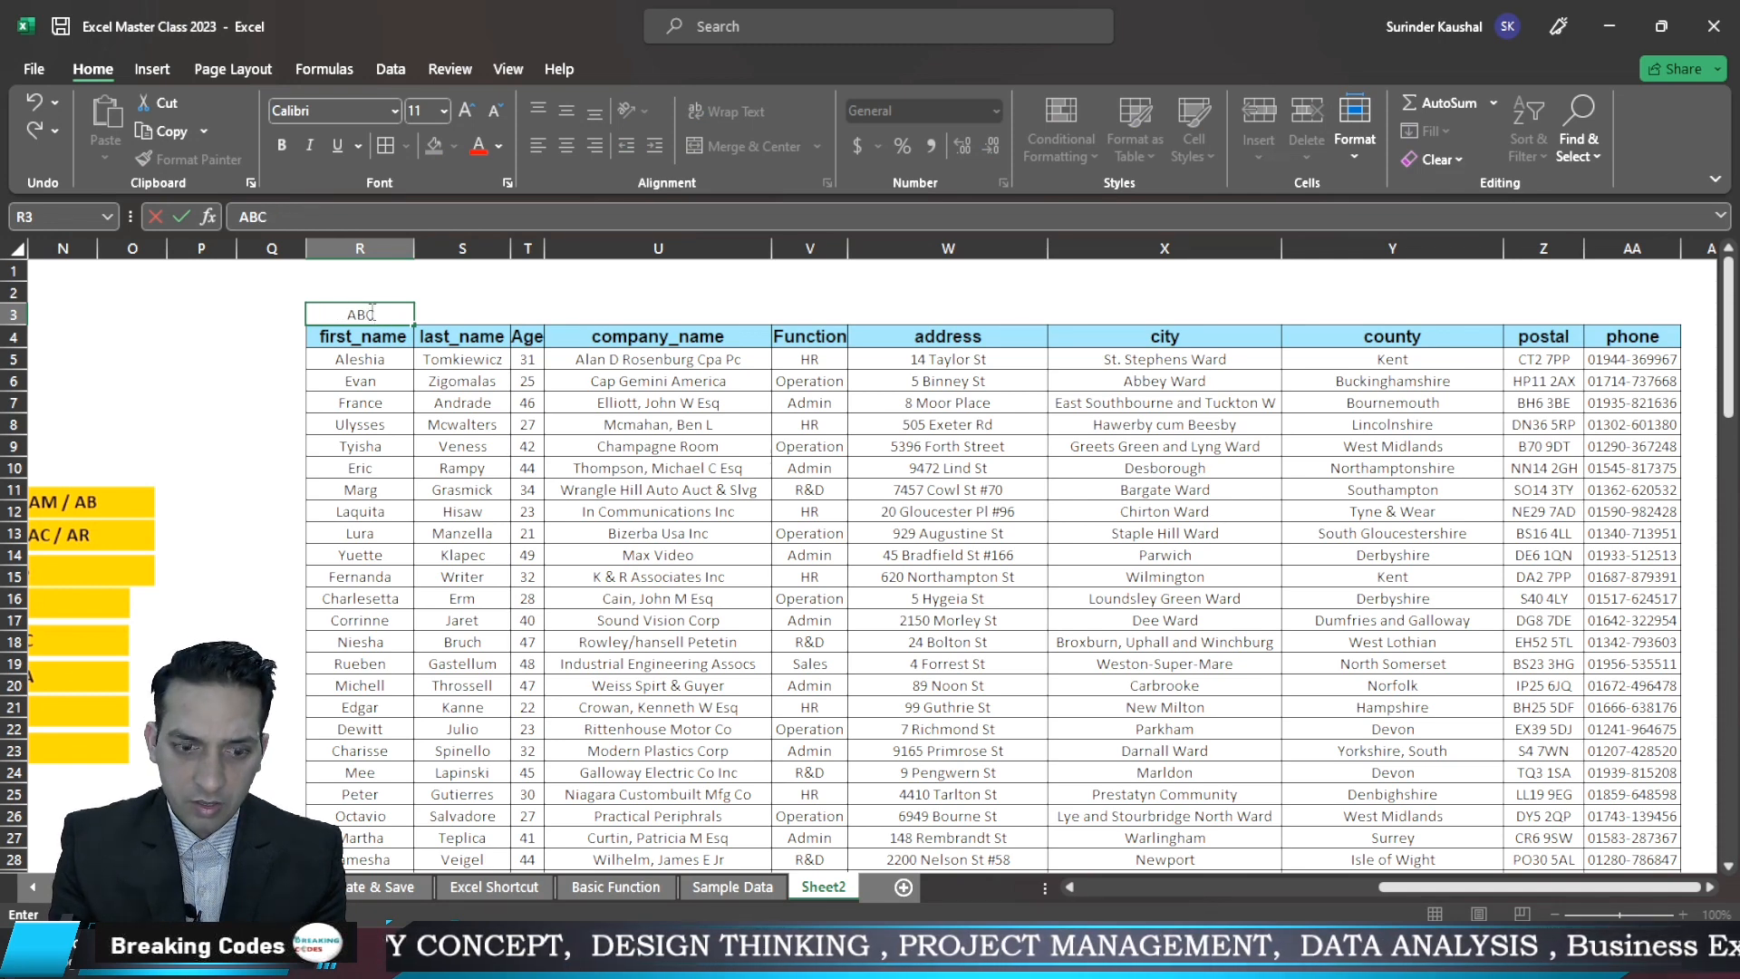
text( DIGITAL)
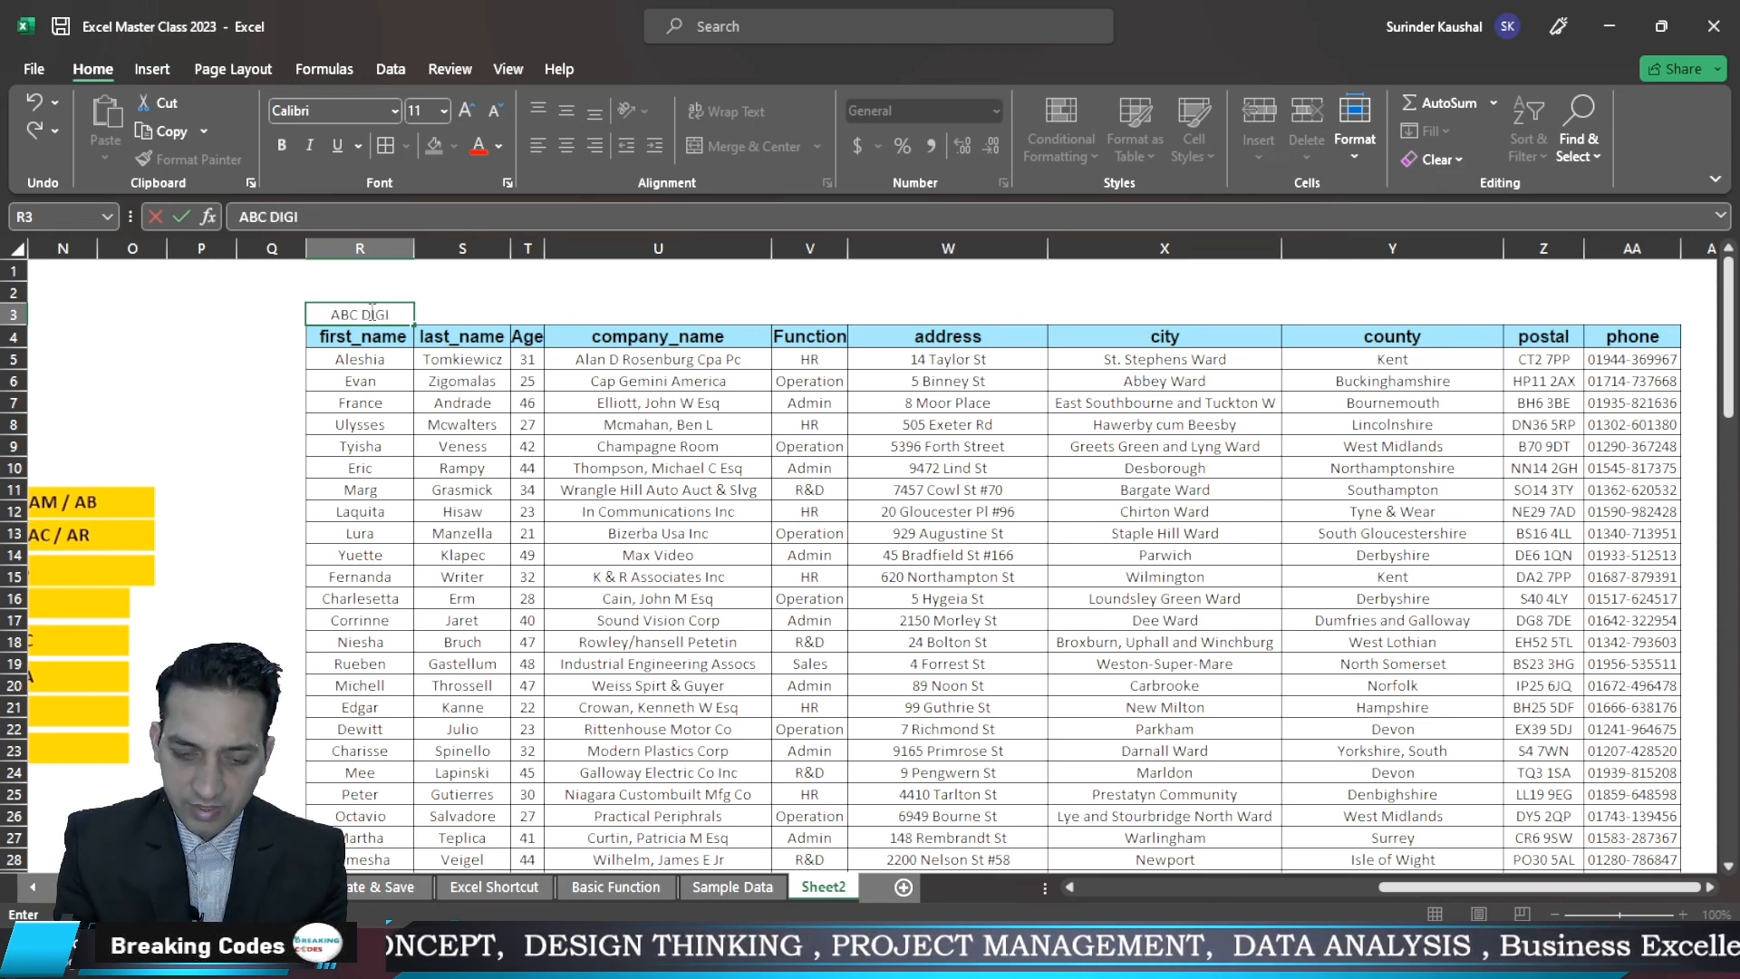
click(261, 386)
Format the ABC DIGITAL title in R3 as bold, size 22, in the Arial Rounded MT Bold font
click(338, 319)
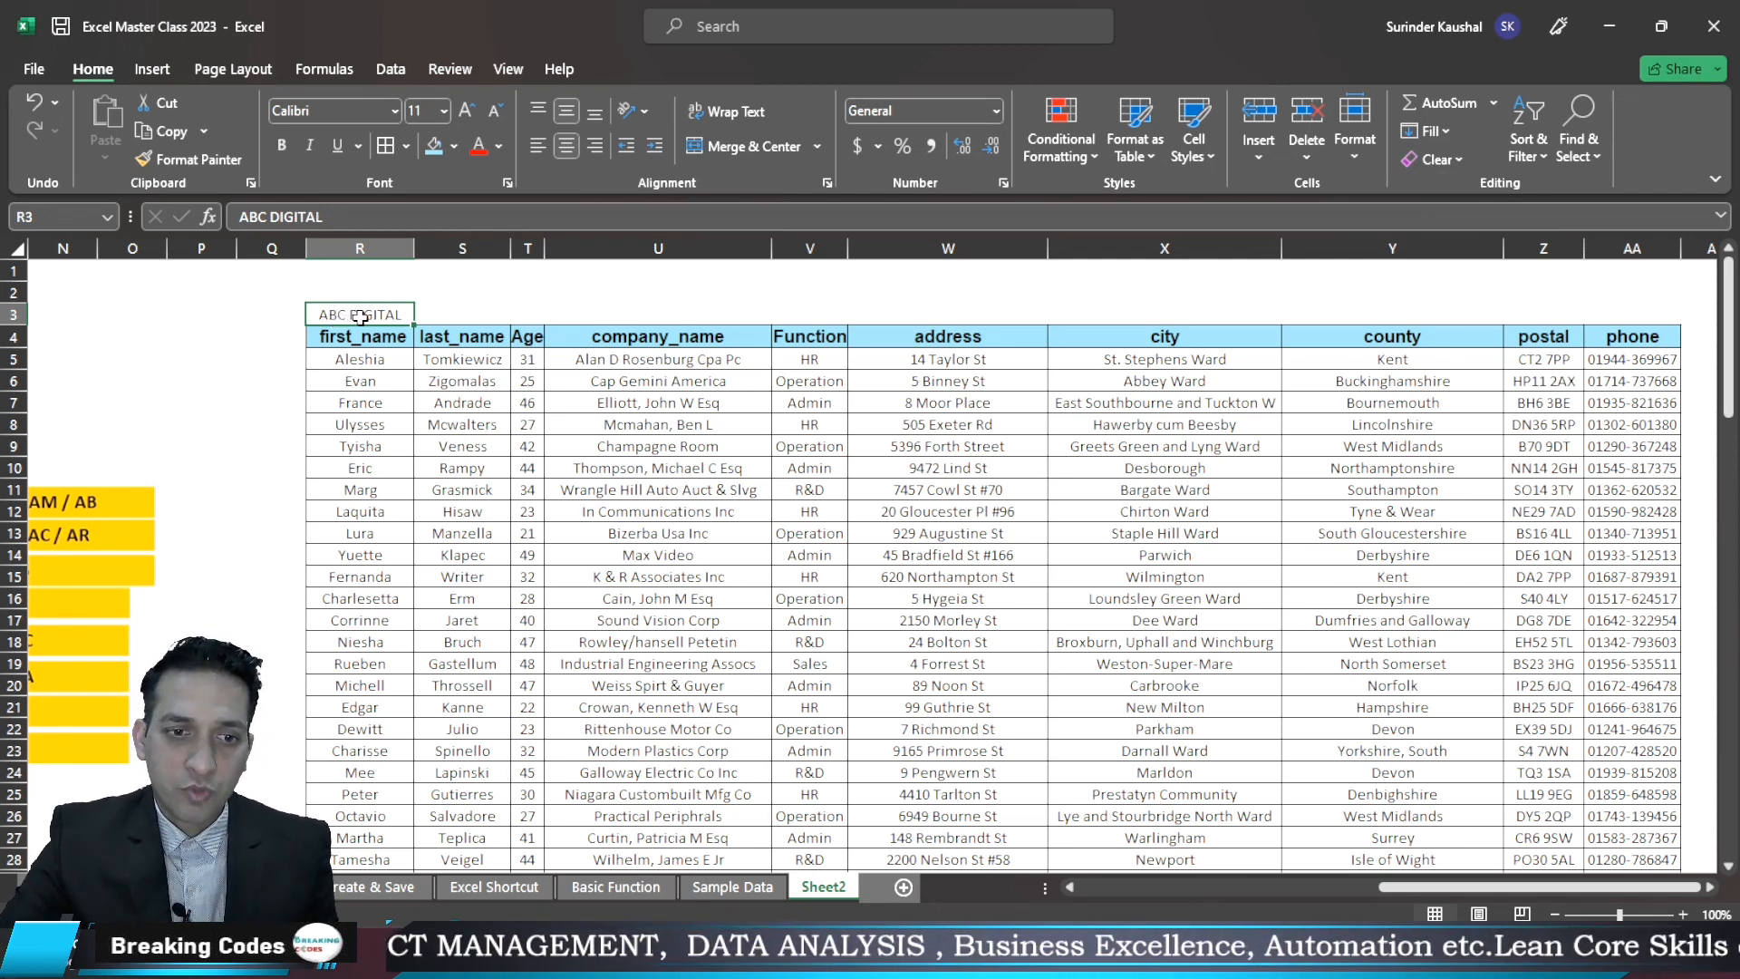
click(281, 146)
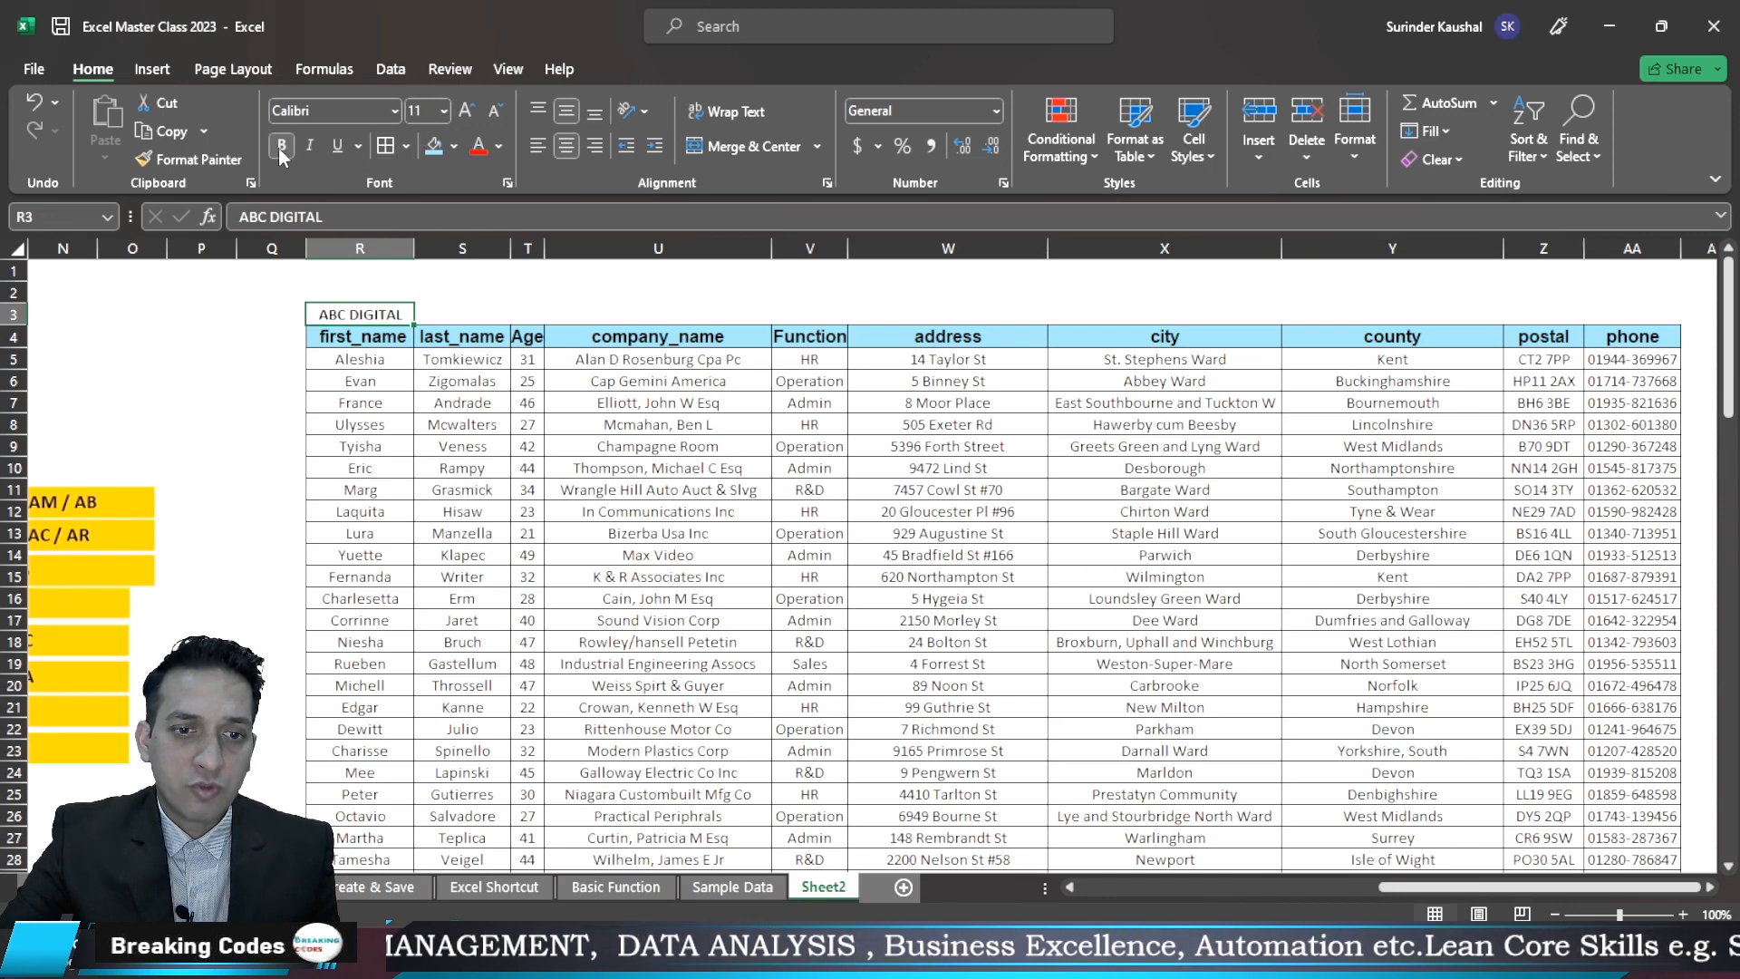
click(443, 110)
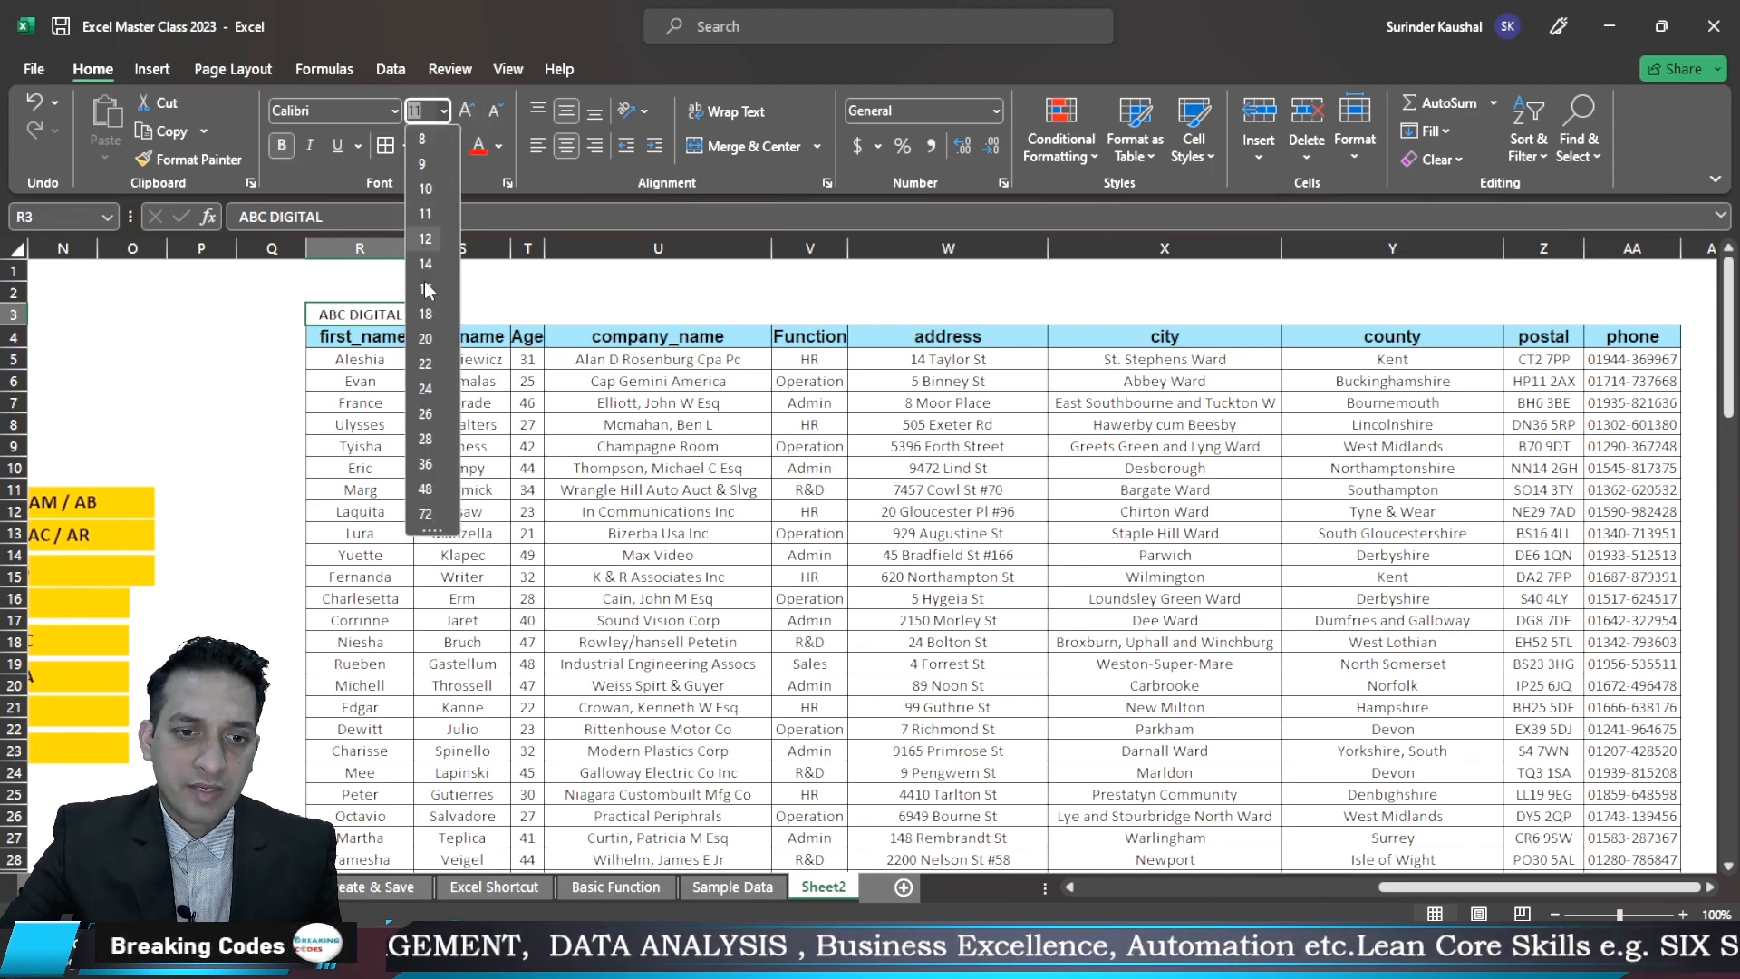
click(425, 289)
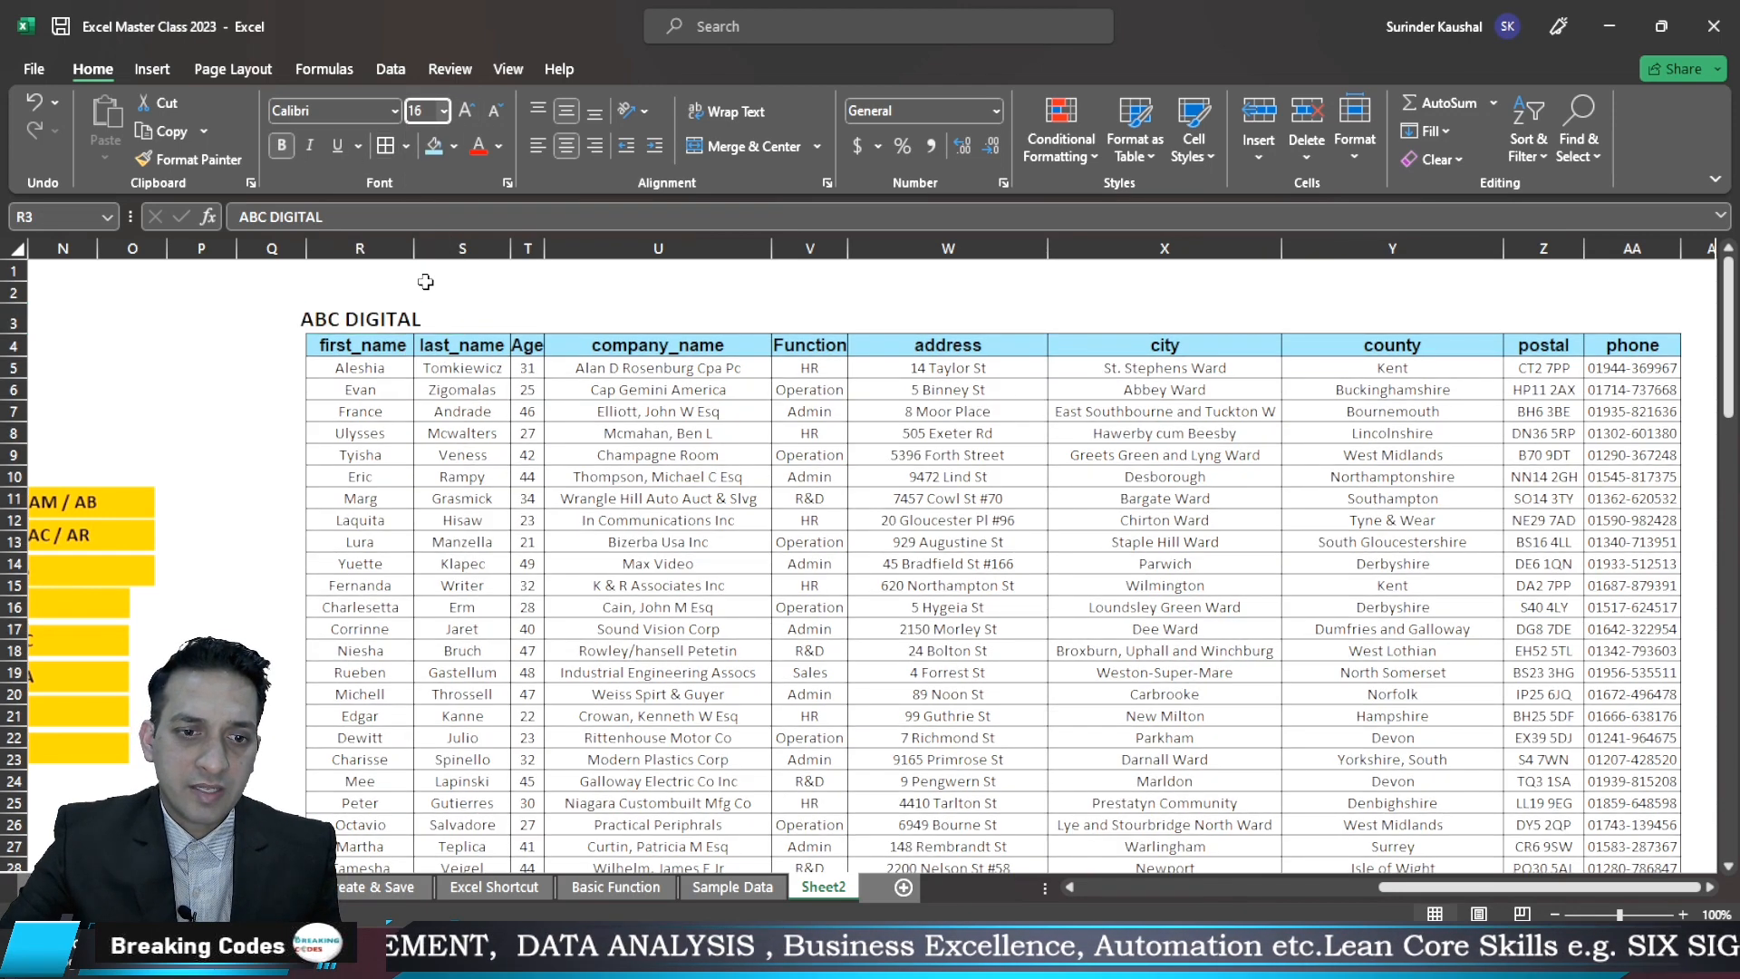
click(443, 111)
click(425, 365)
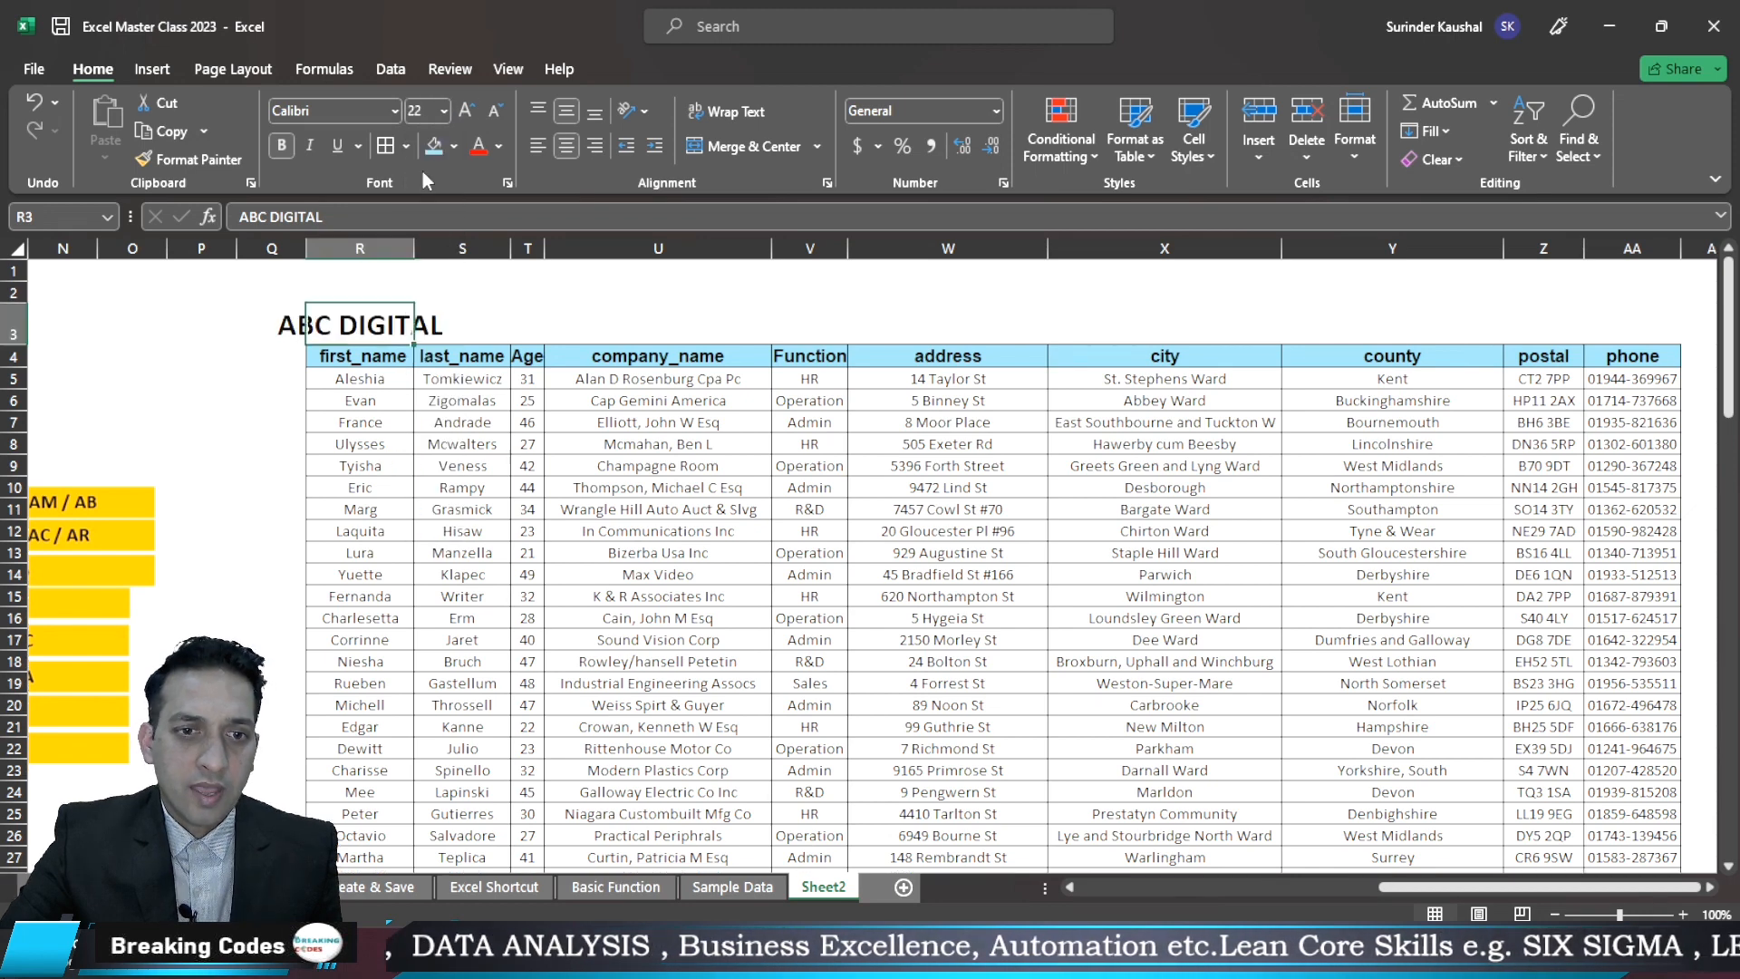
click(394, 110)
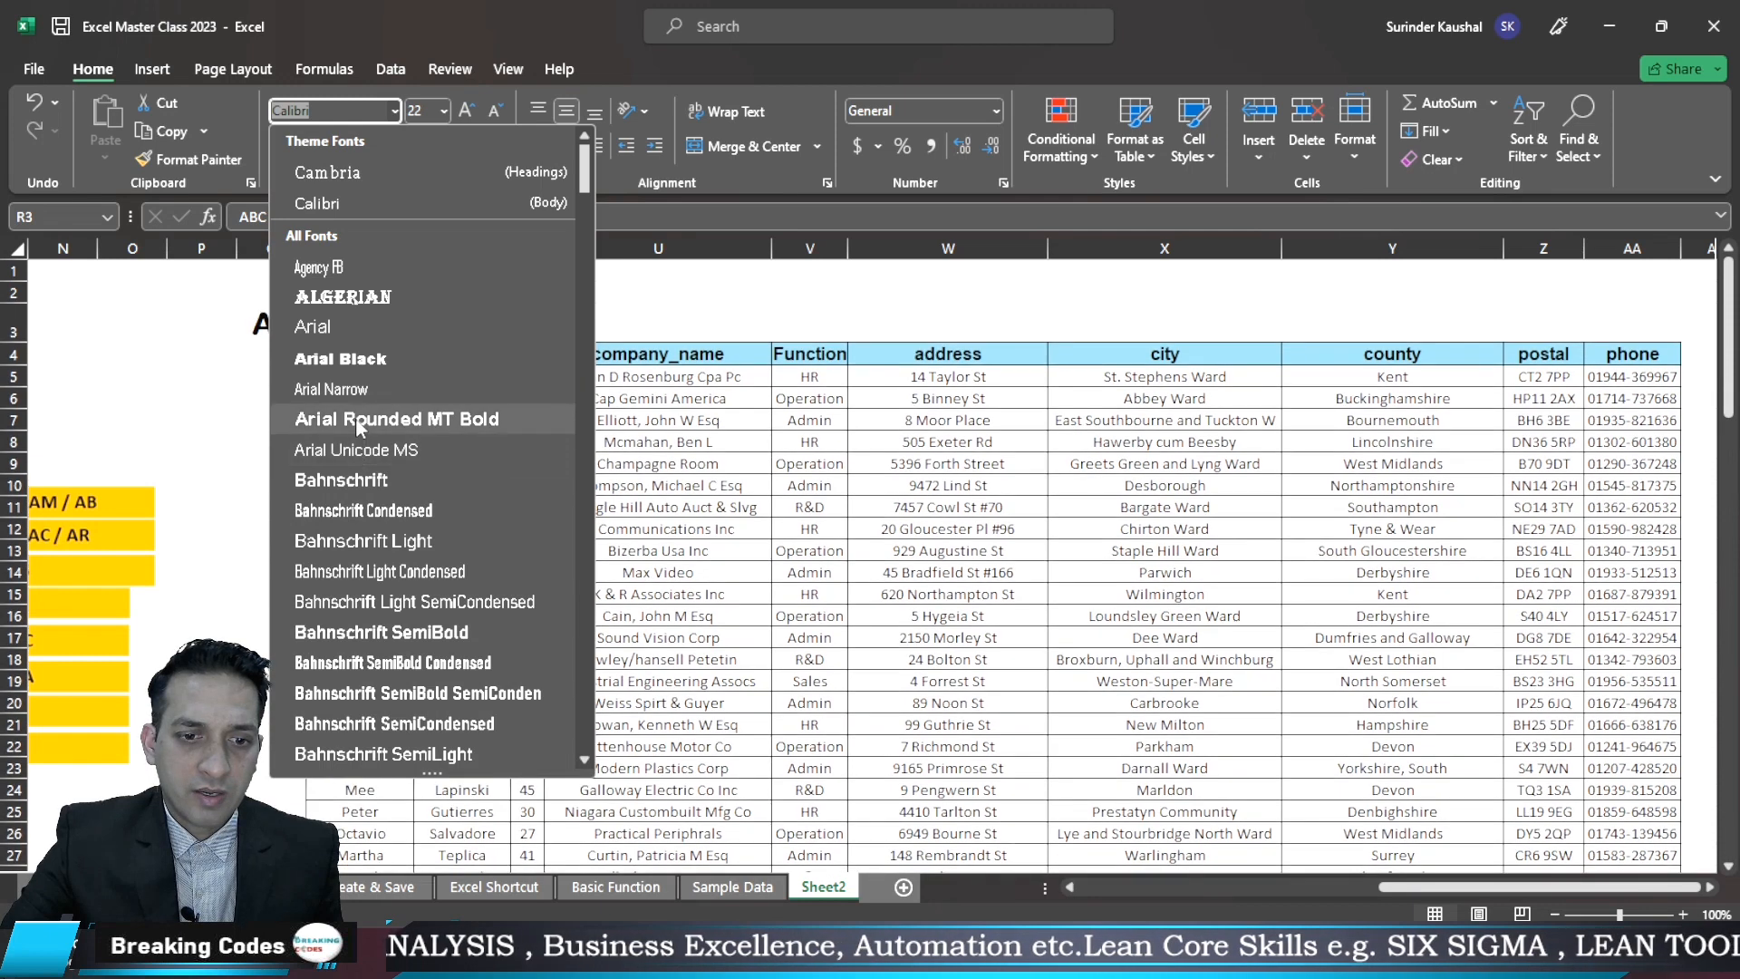
click(356, 418)
click(184, 420)
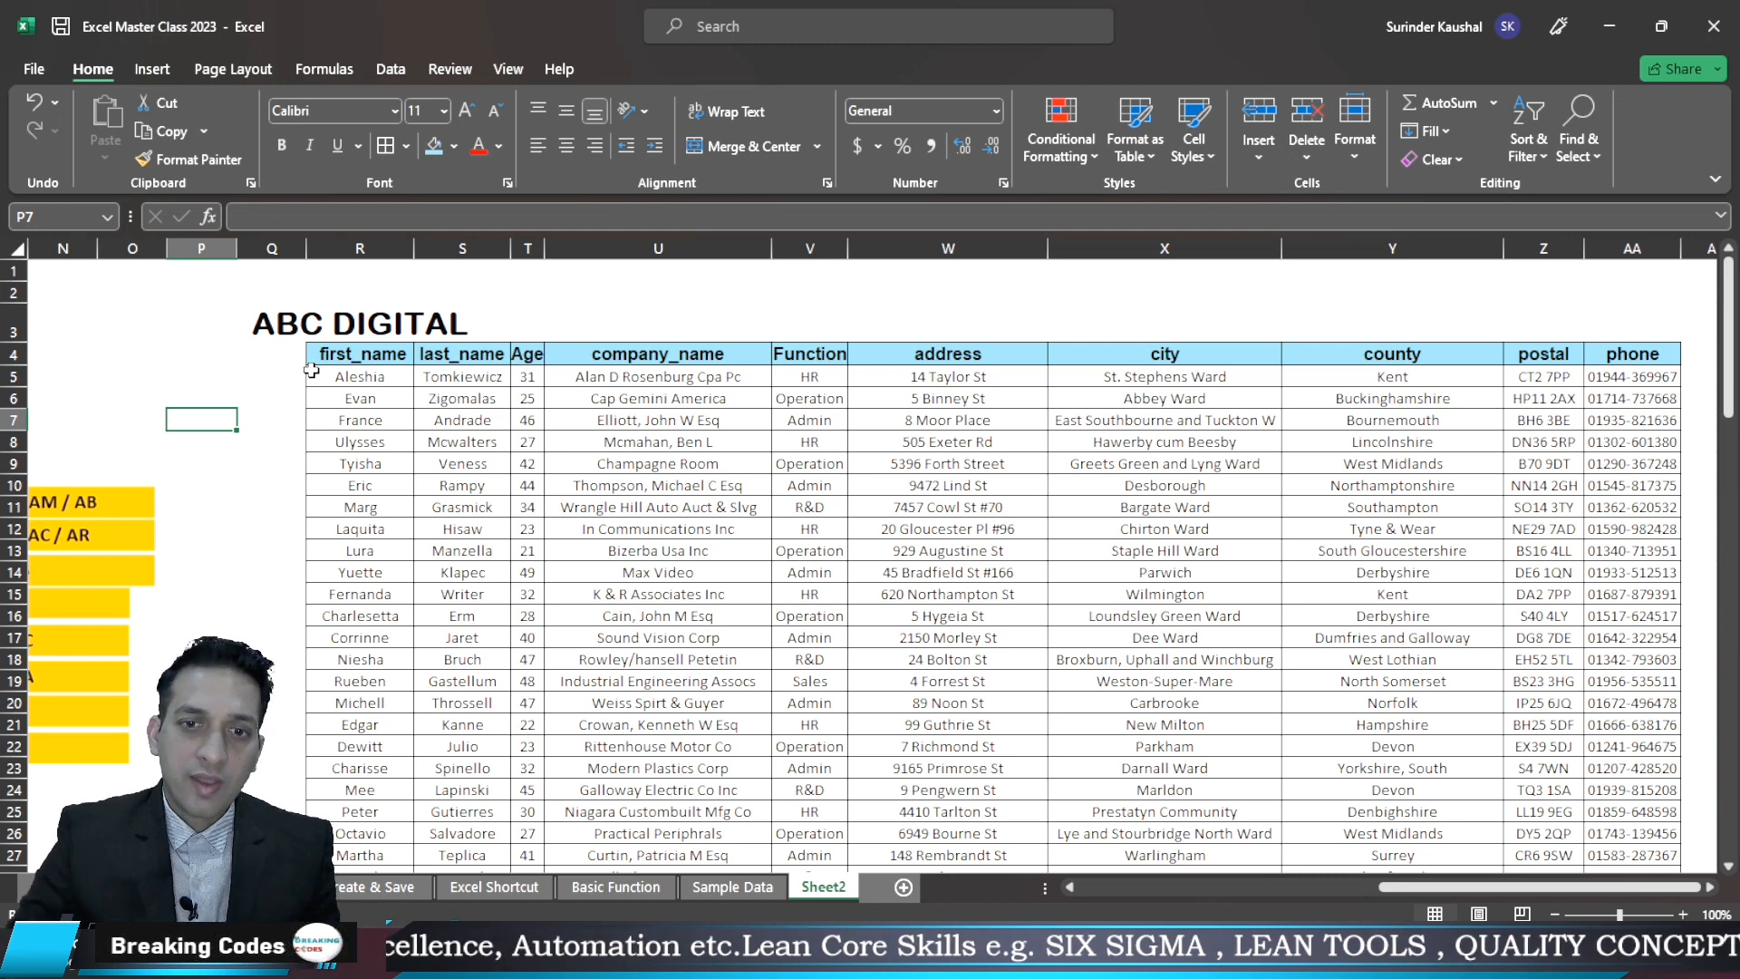
Apply Thick Outside Borders around the title row range R3:AA3
click(347, 334)
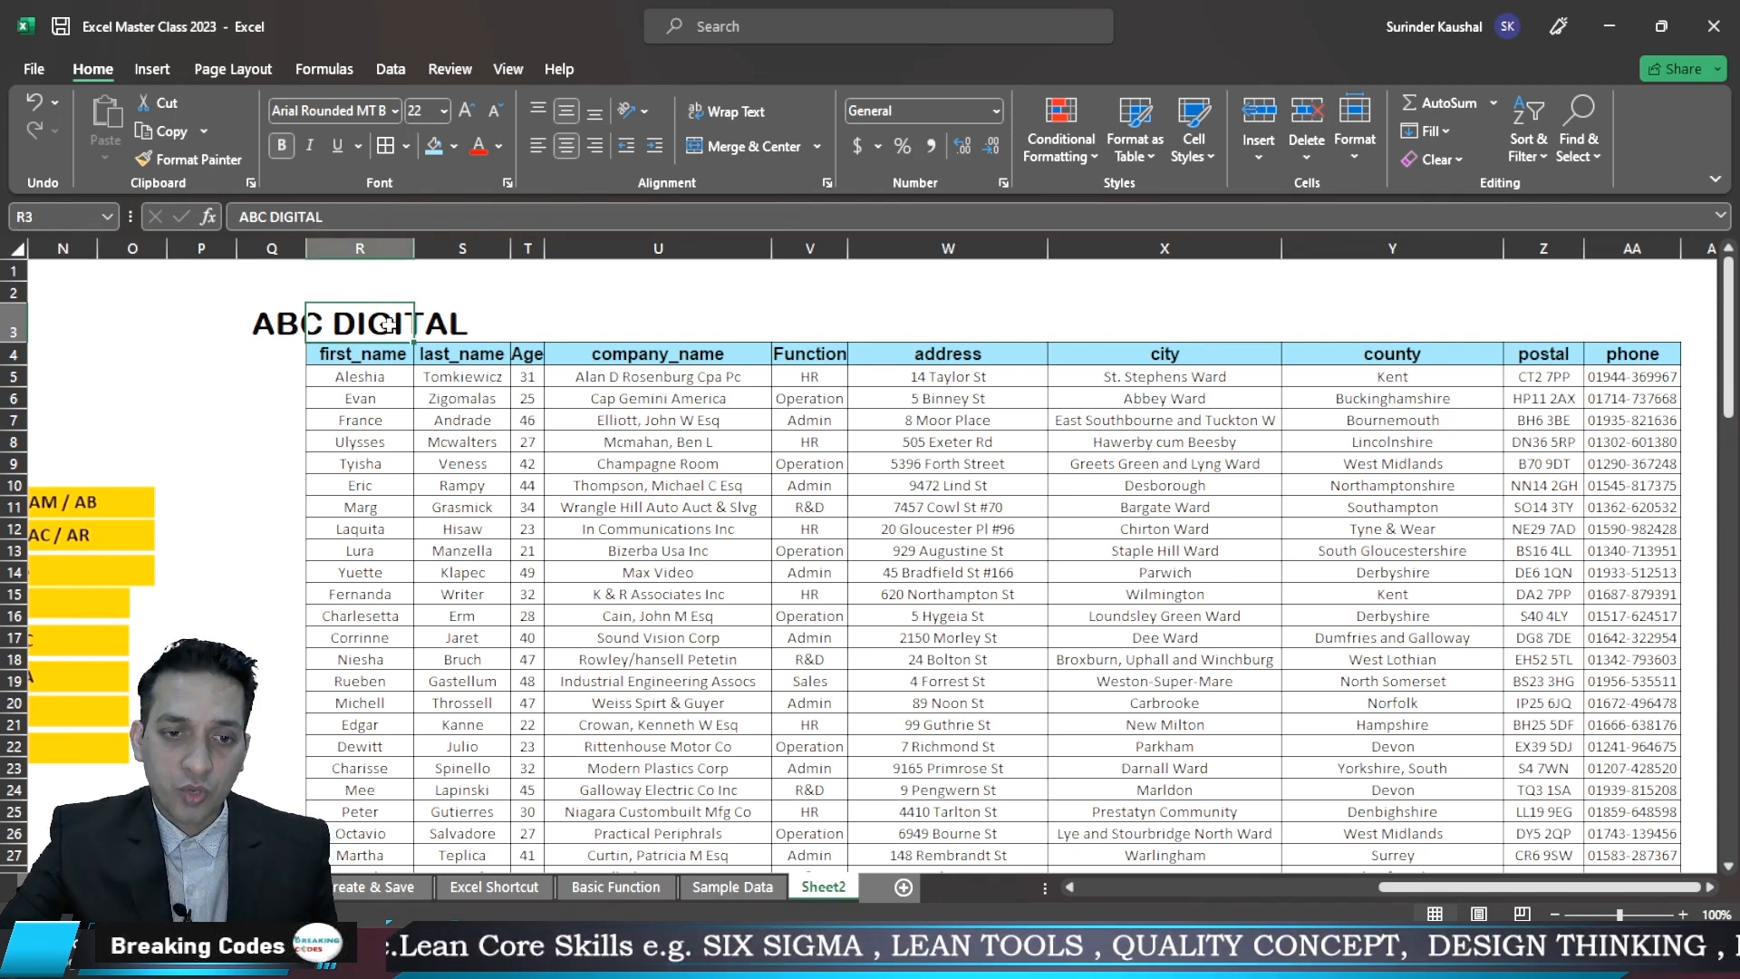
click(233, 356)
click(371, 328)
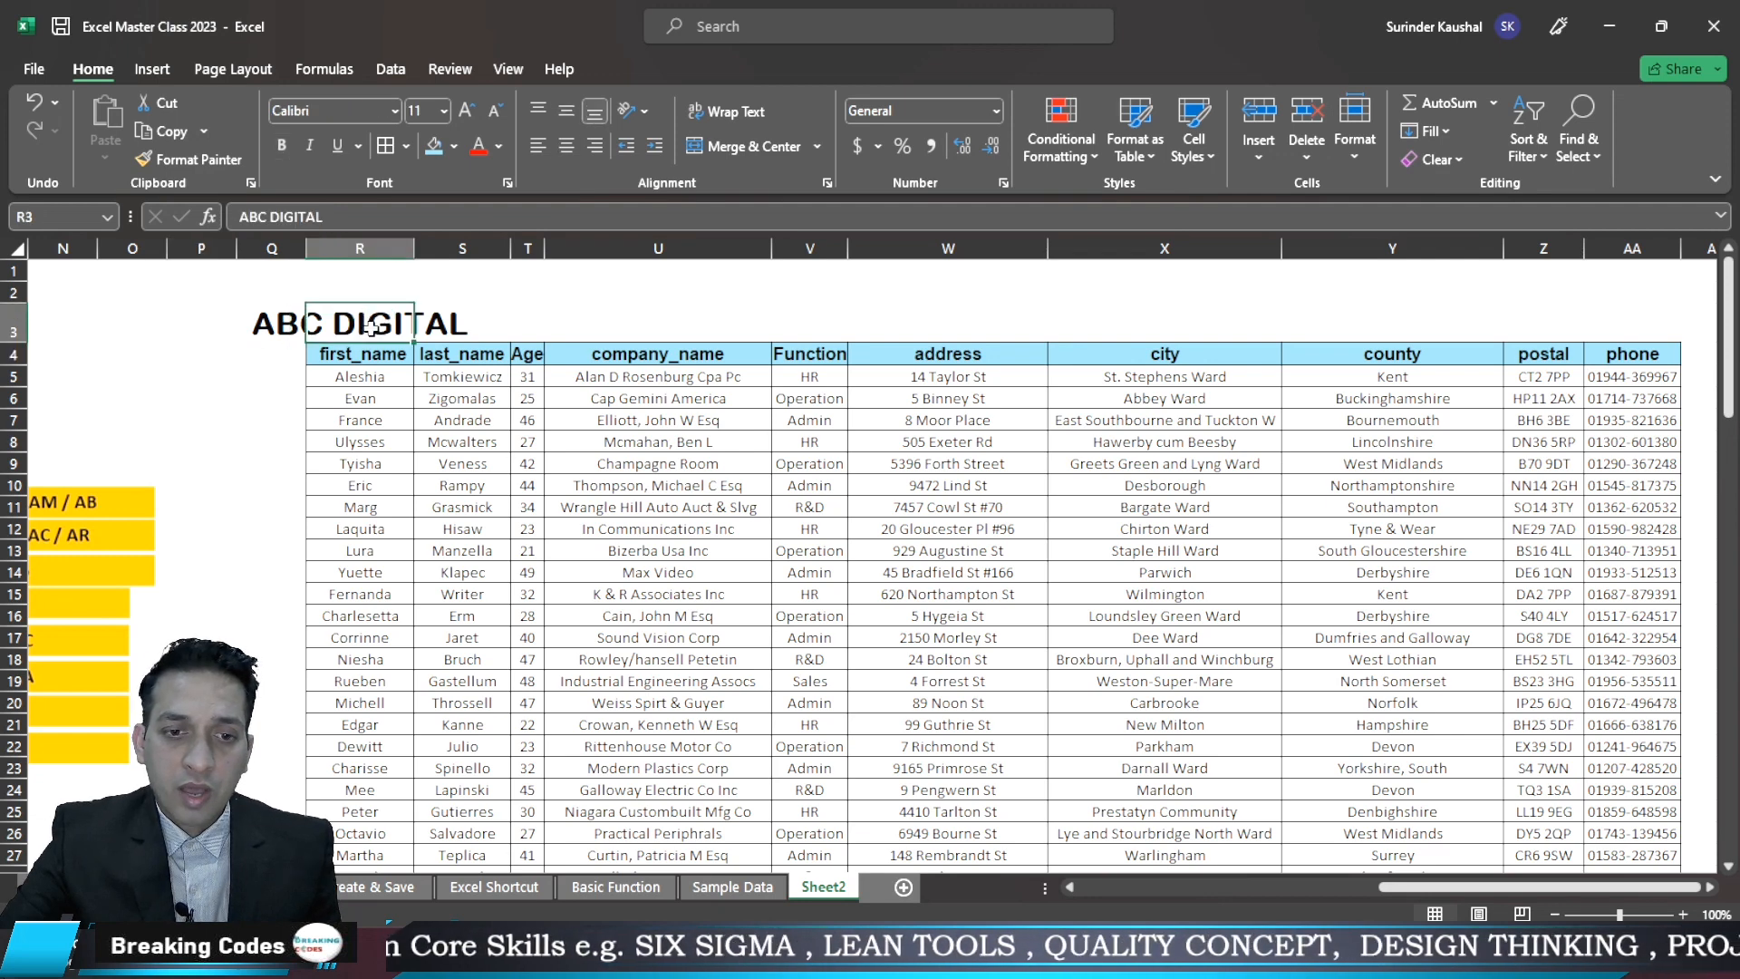
drag(371, 328, 1633, 324)
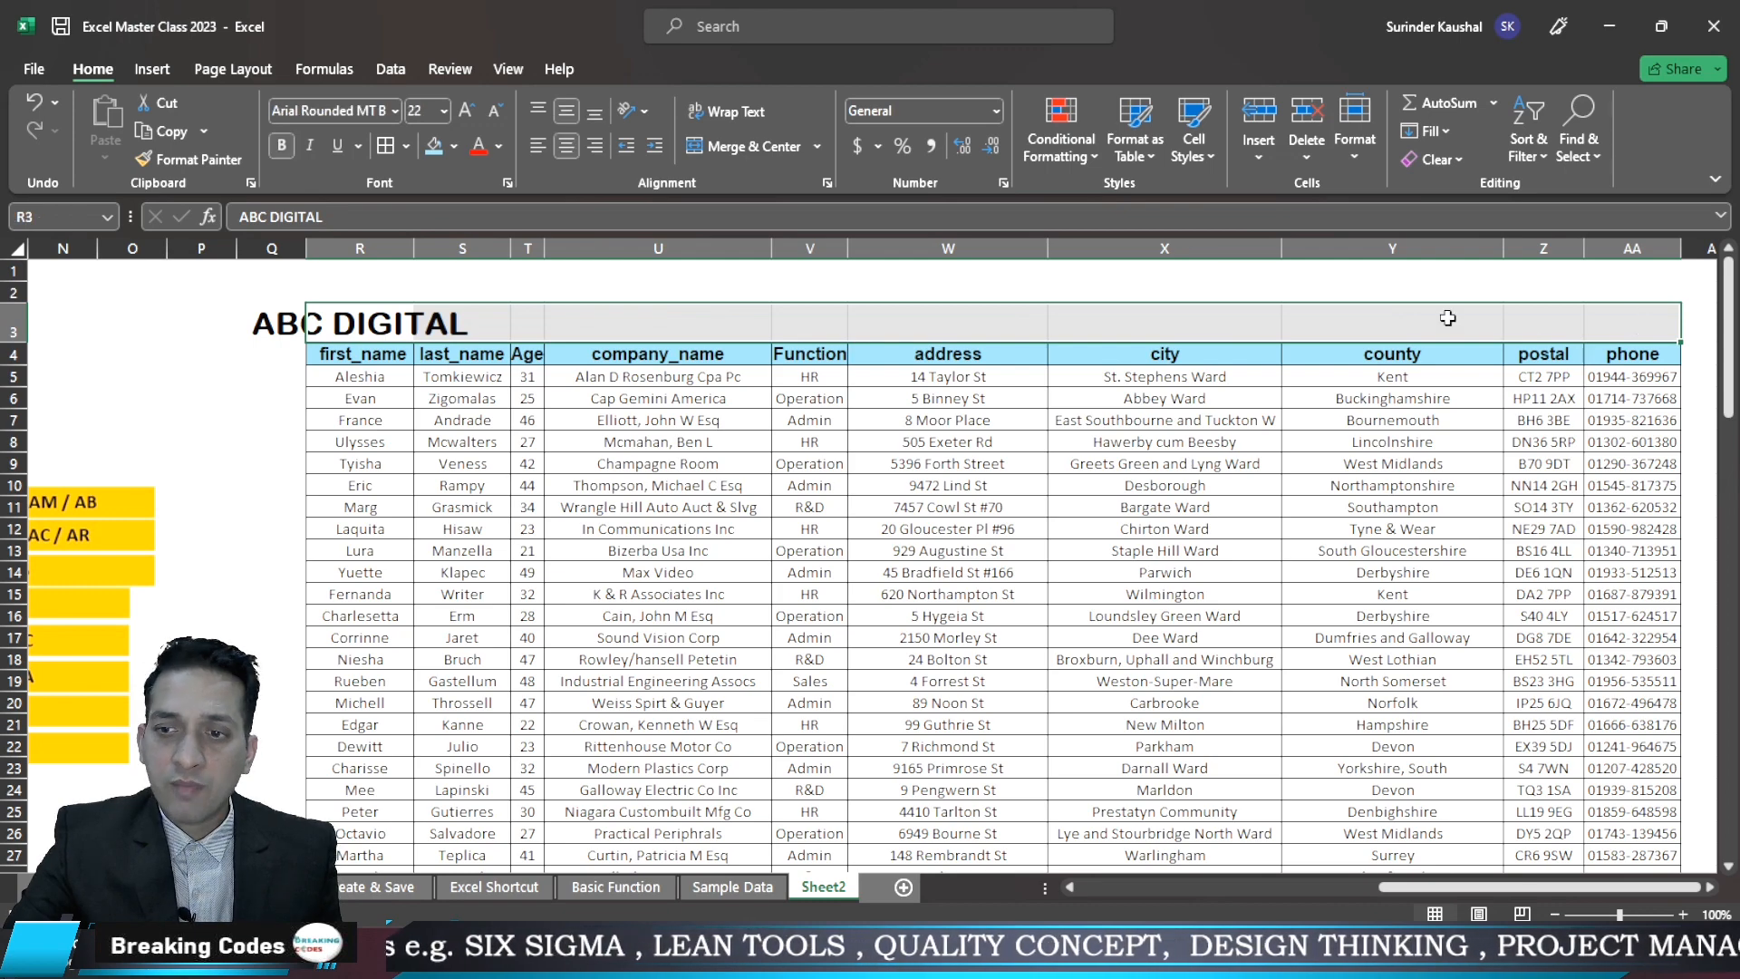
click(405, 145)
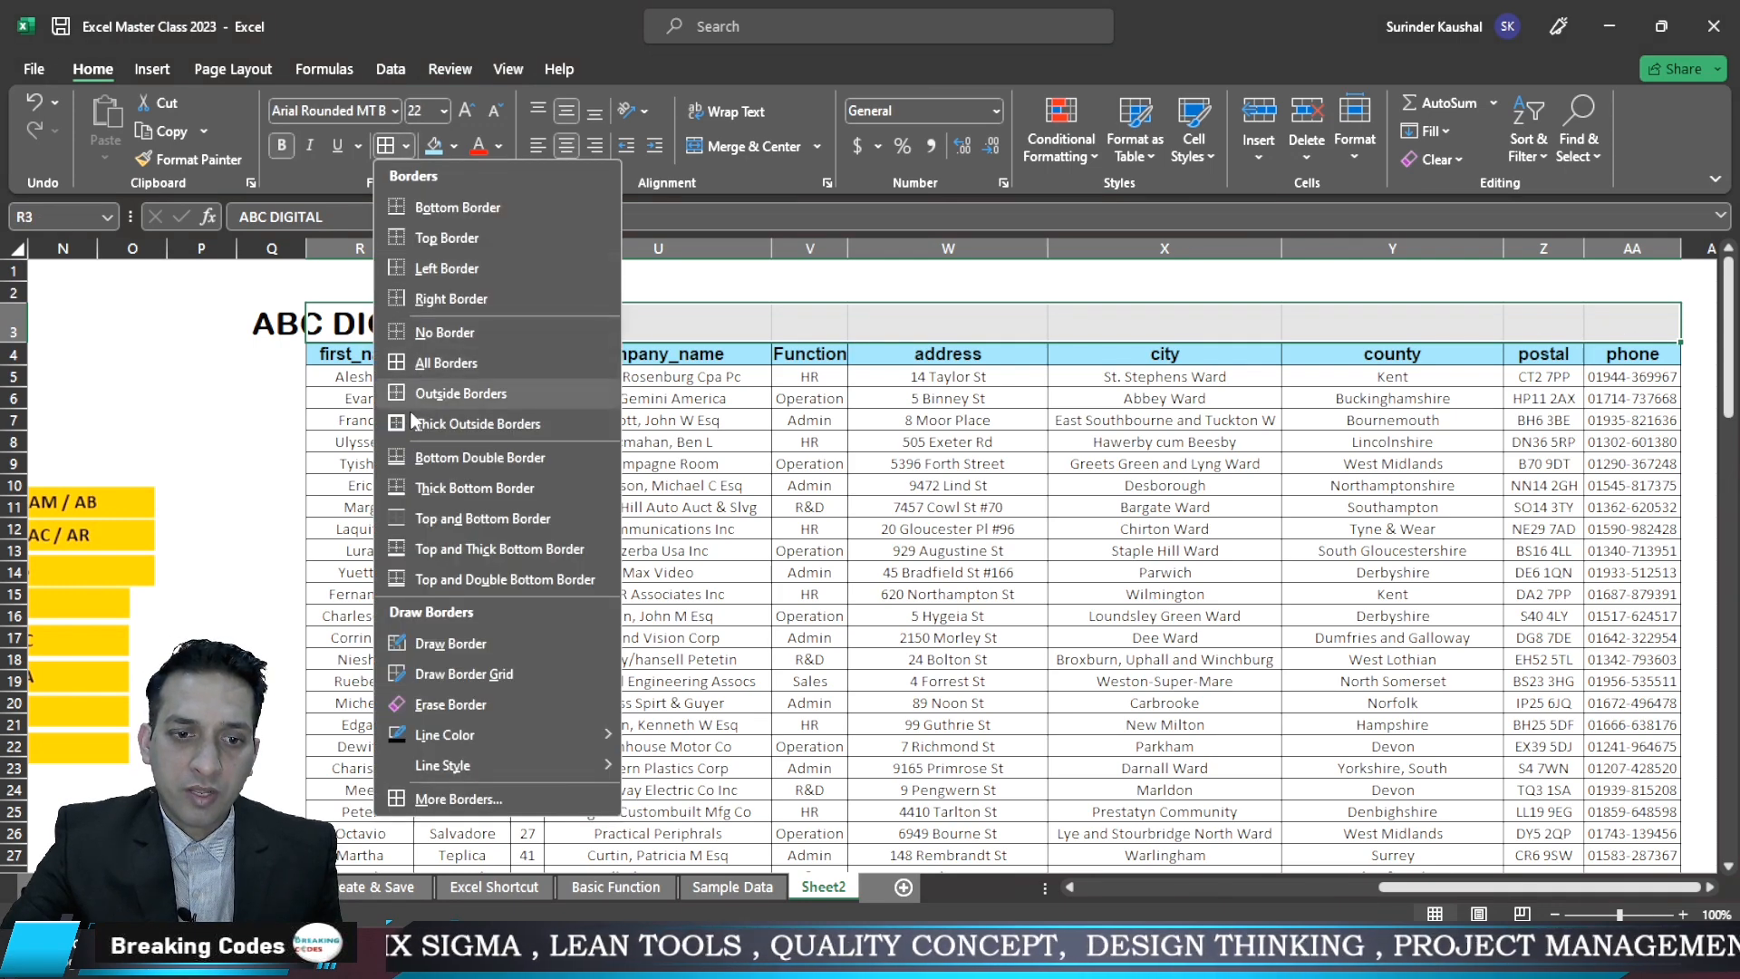
click(433, 423)
click(198, 404)
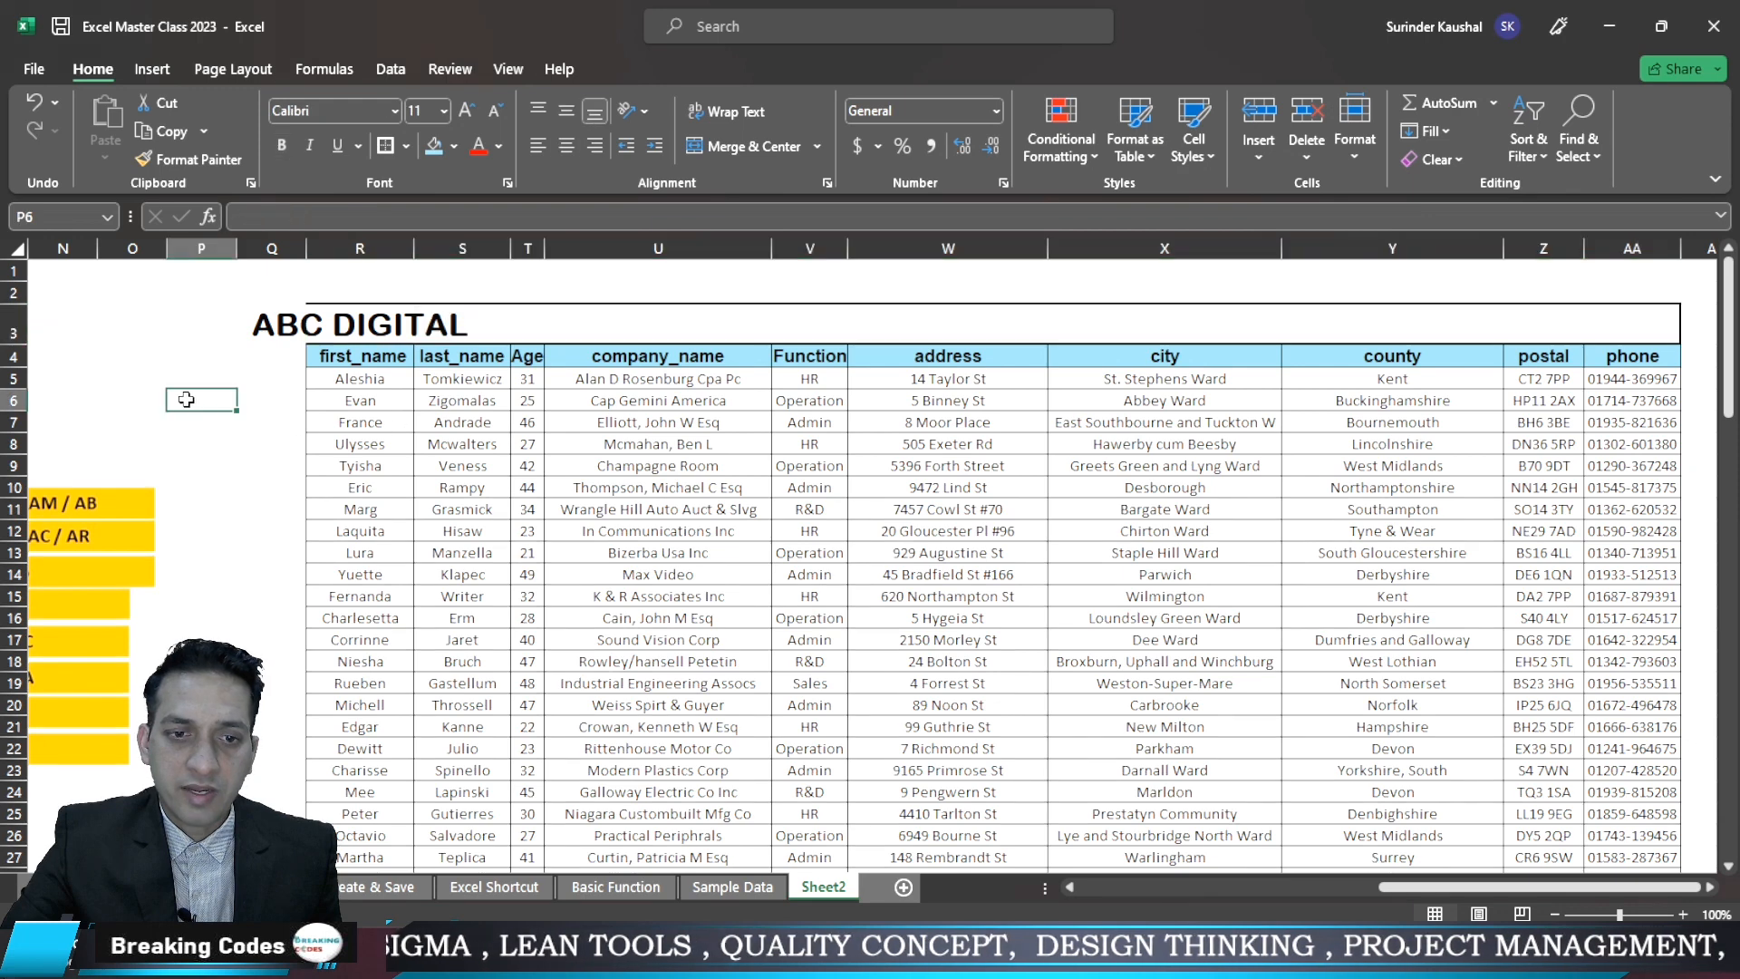
click(346, 326)
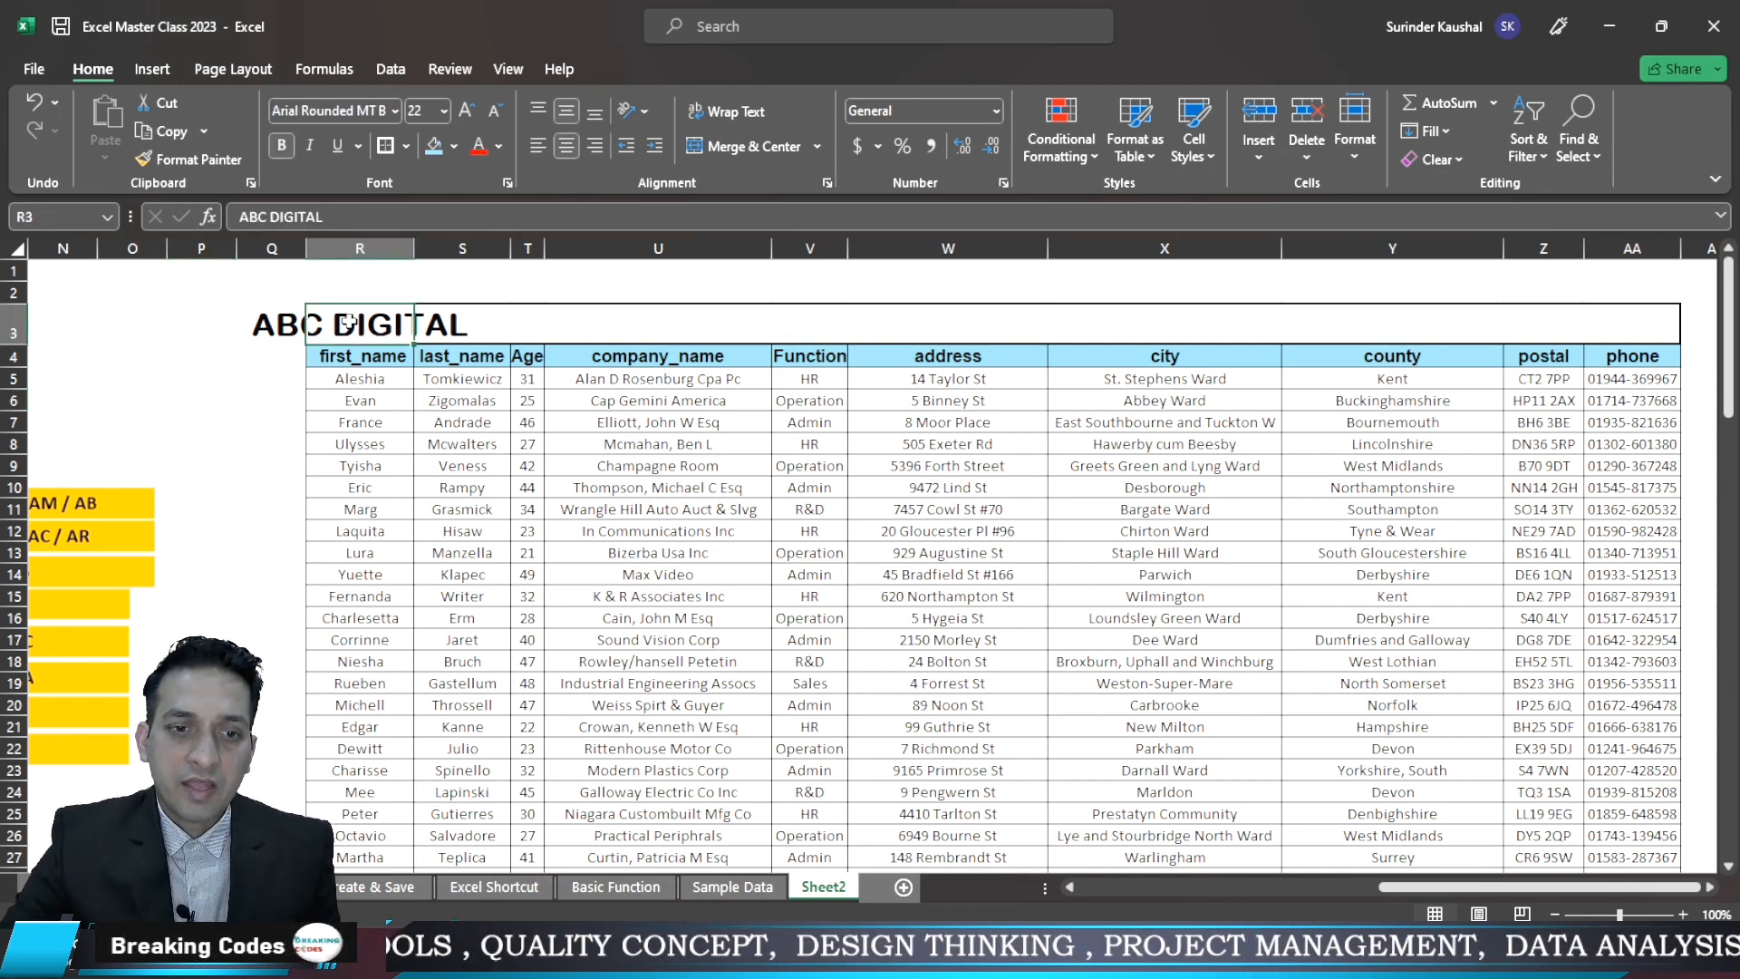
click(202, 351)
drag(349, 323, 1636, 325)
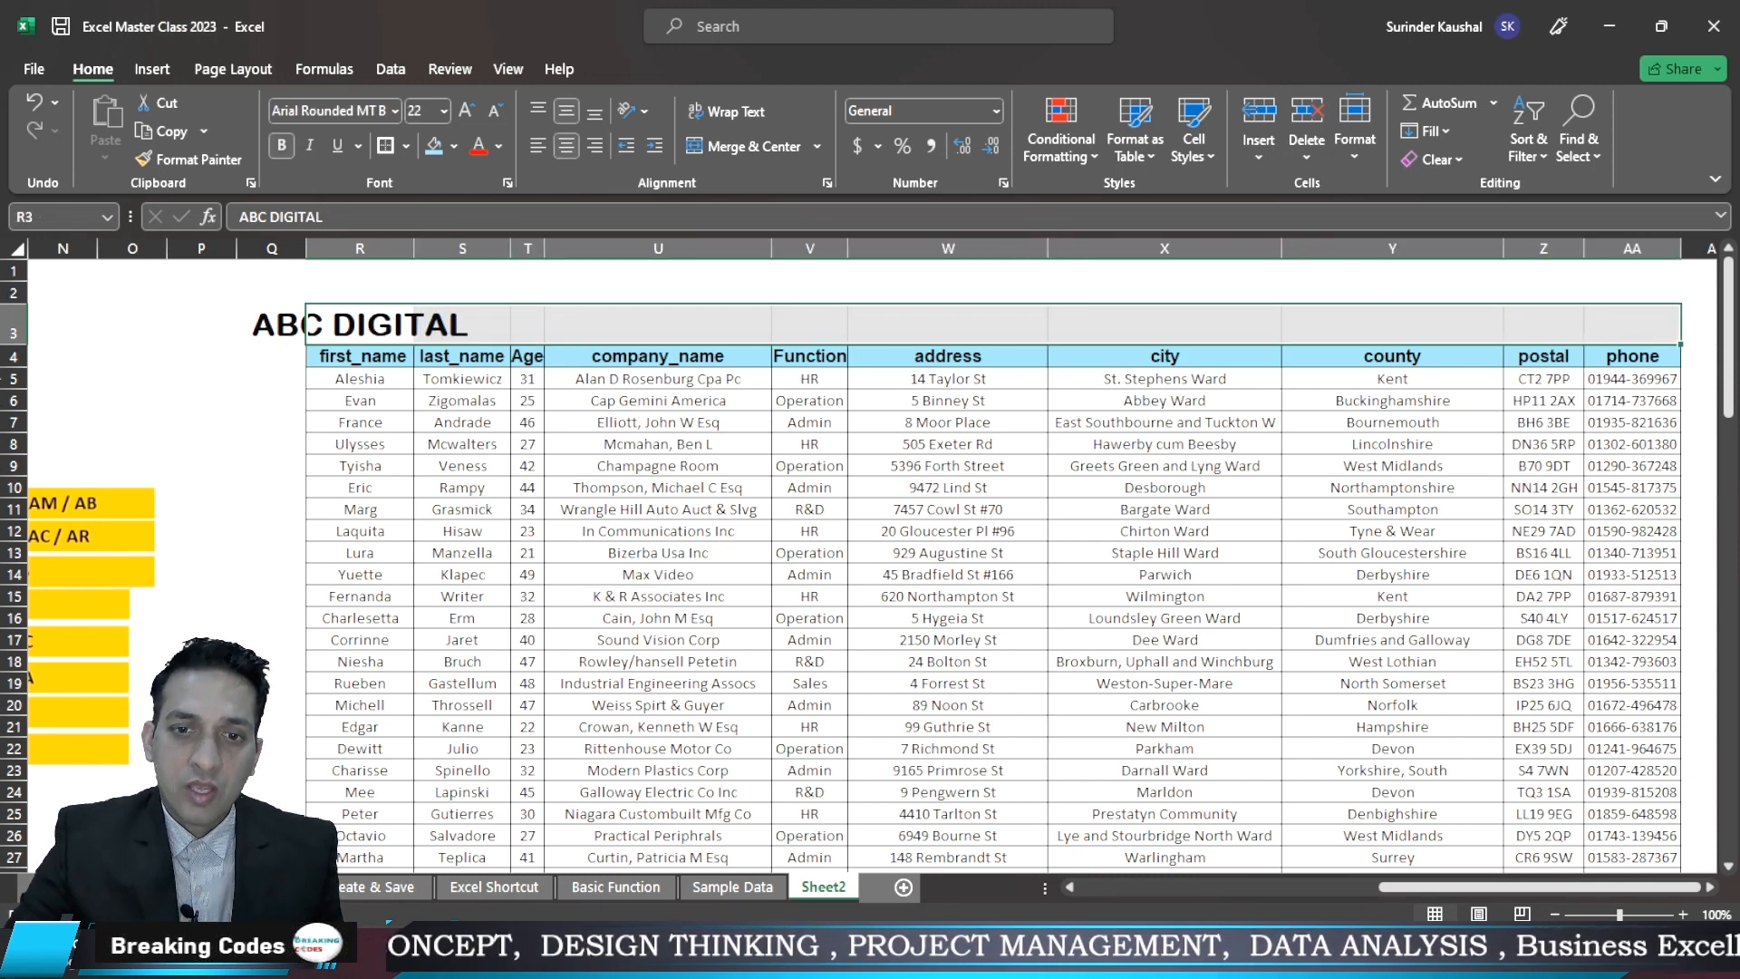
click(816, 147)
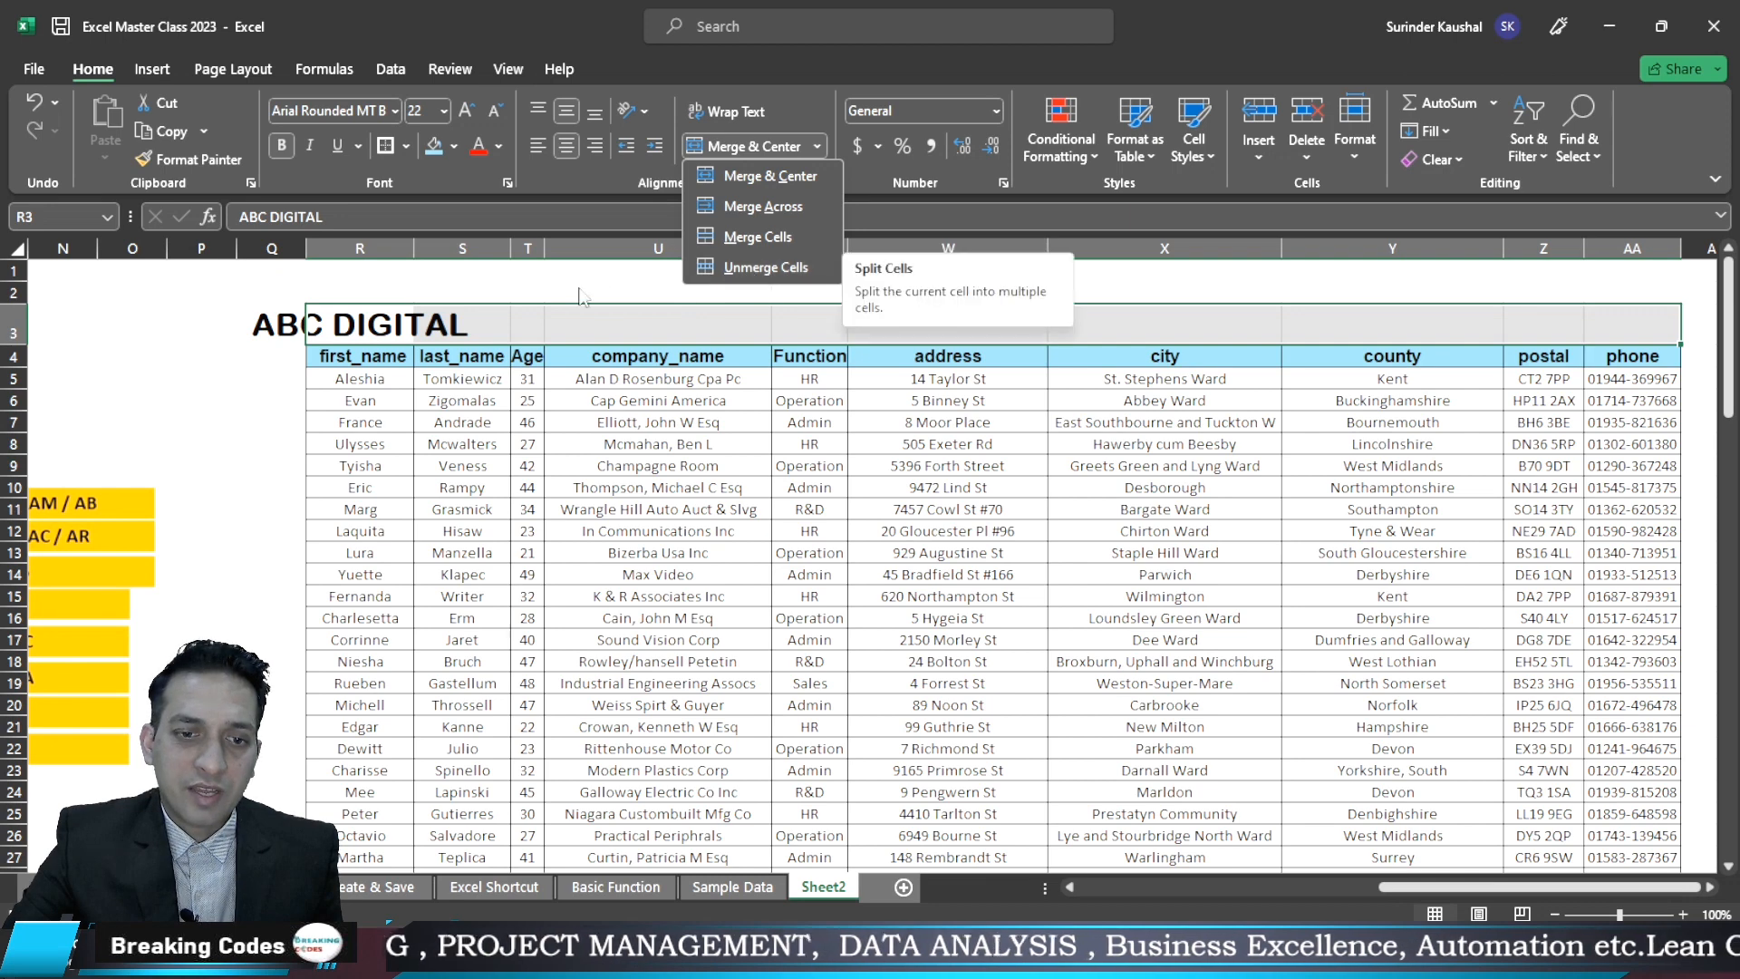
click(757, 268)
click(368, 330)
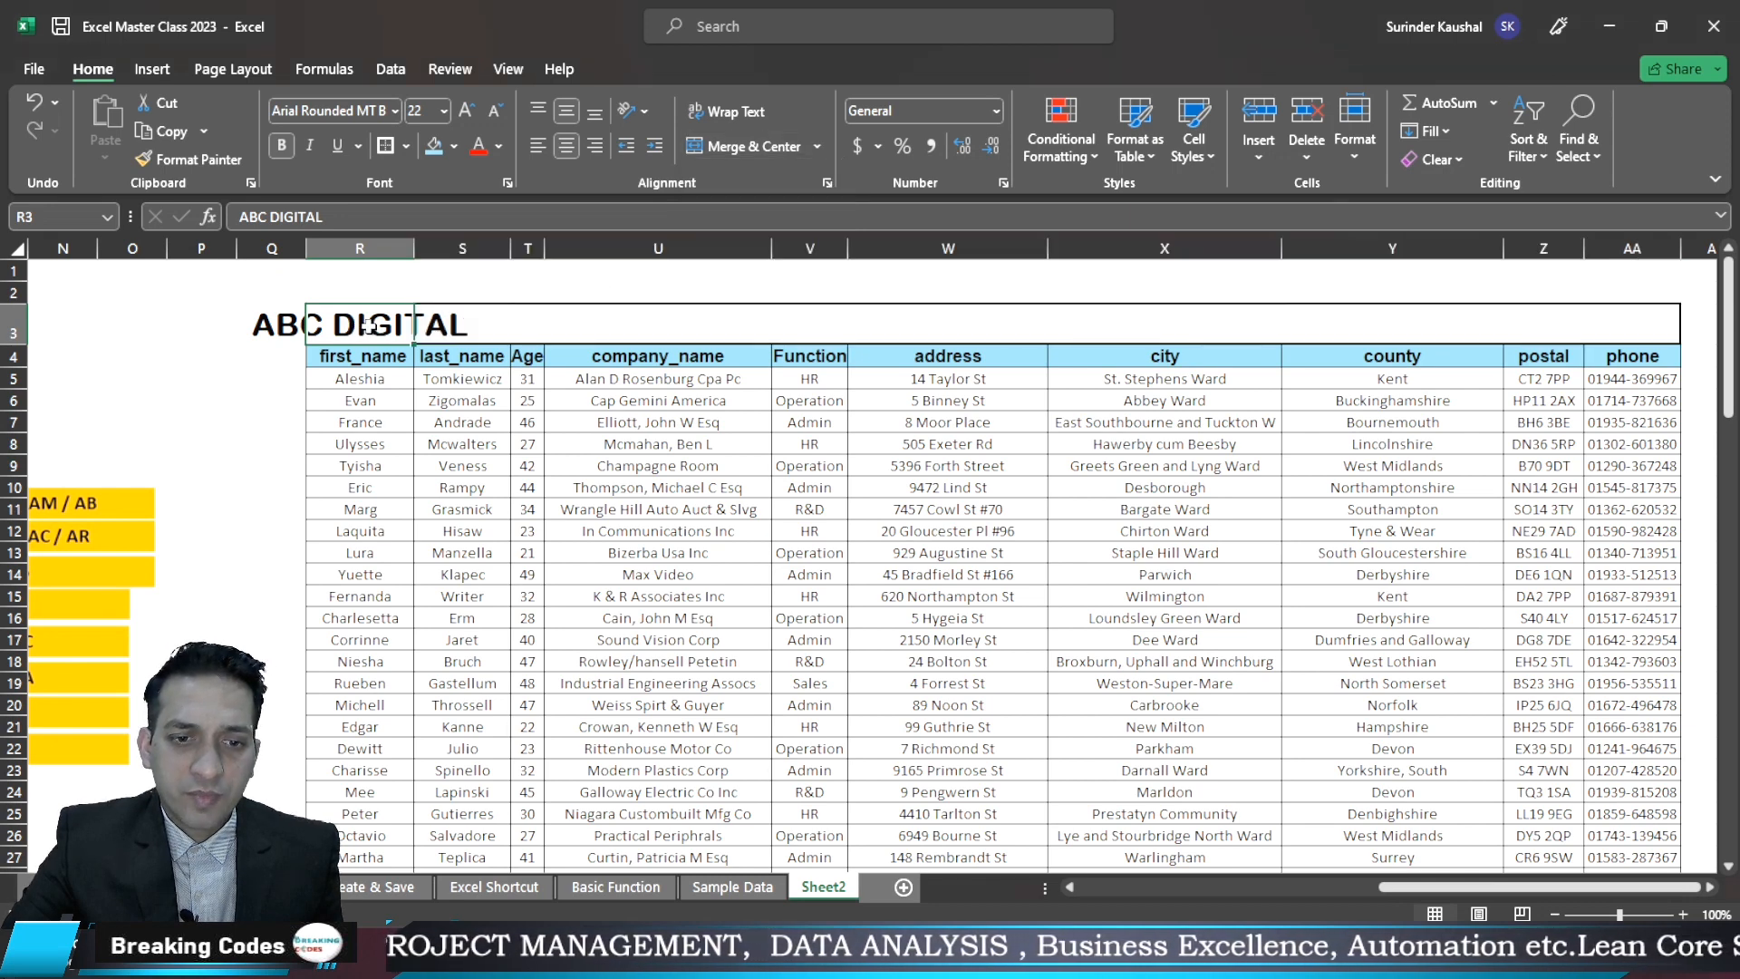
Merge cells R3 through AA3 into one title cell with the Merge Cells option
drag(378, 324, 1611, 315)
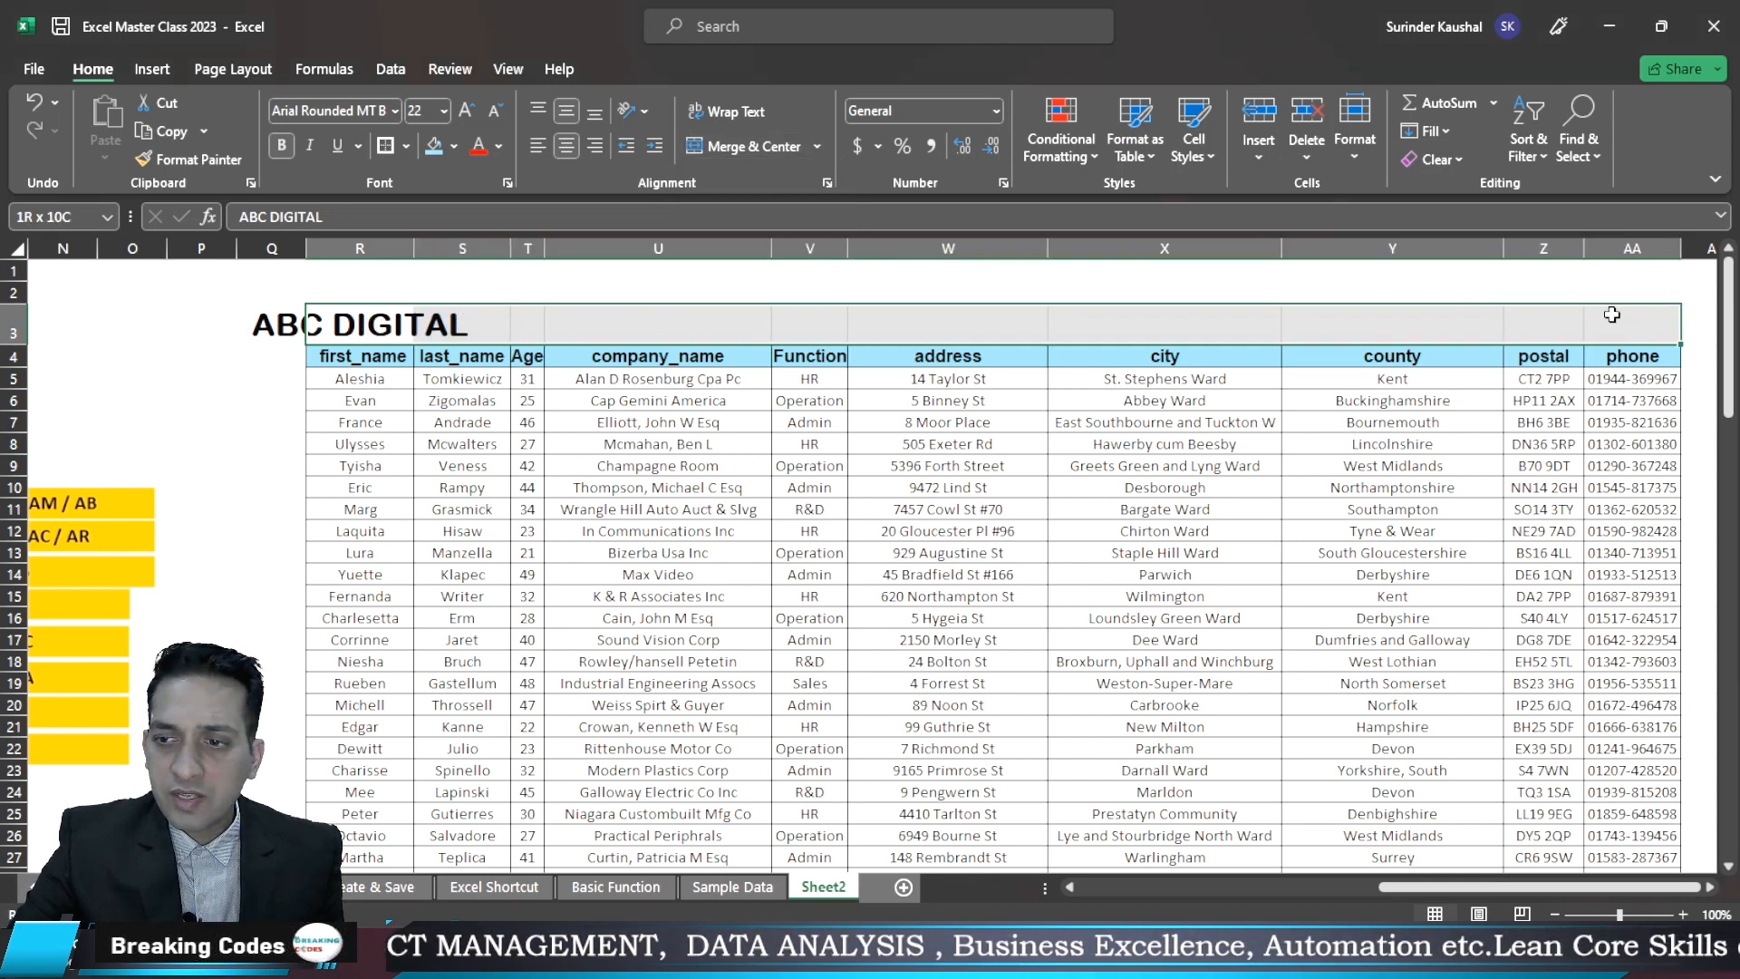
click(819, 146)
click(764, 239)
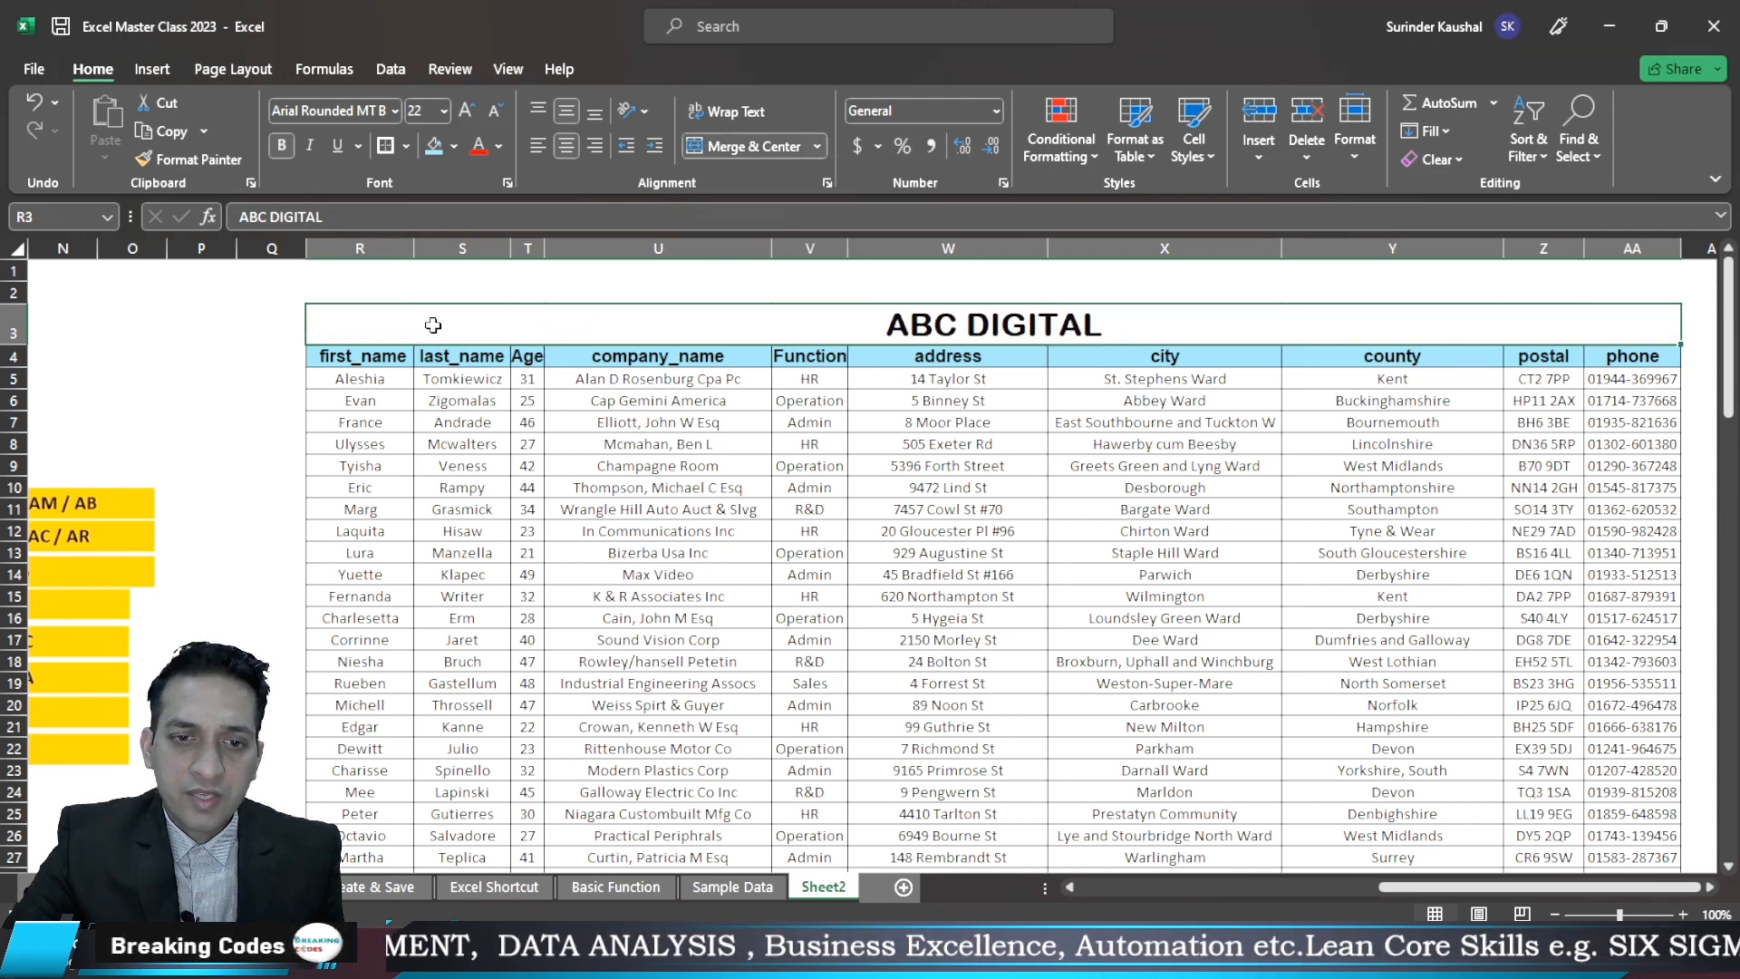
Unmerge the ABC DIGITAL title and merge it back across R3:AA3 with Merge & Center
click(817, 144)
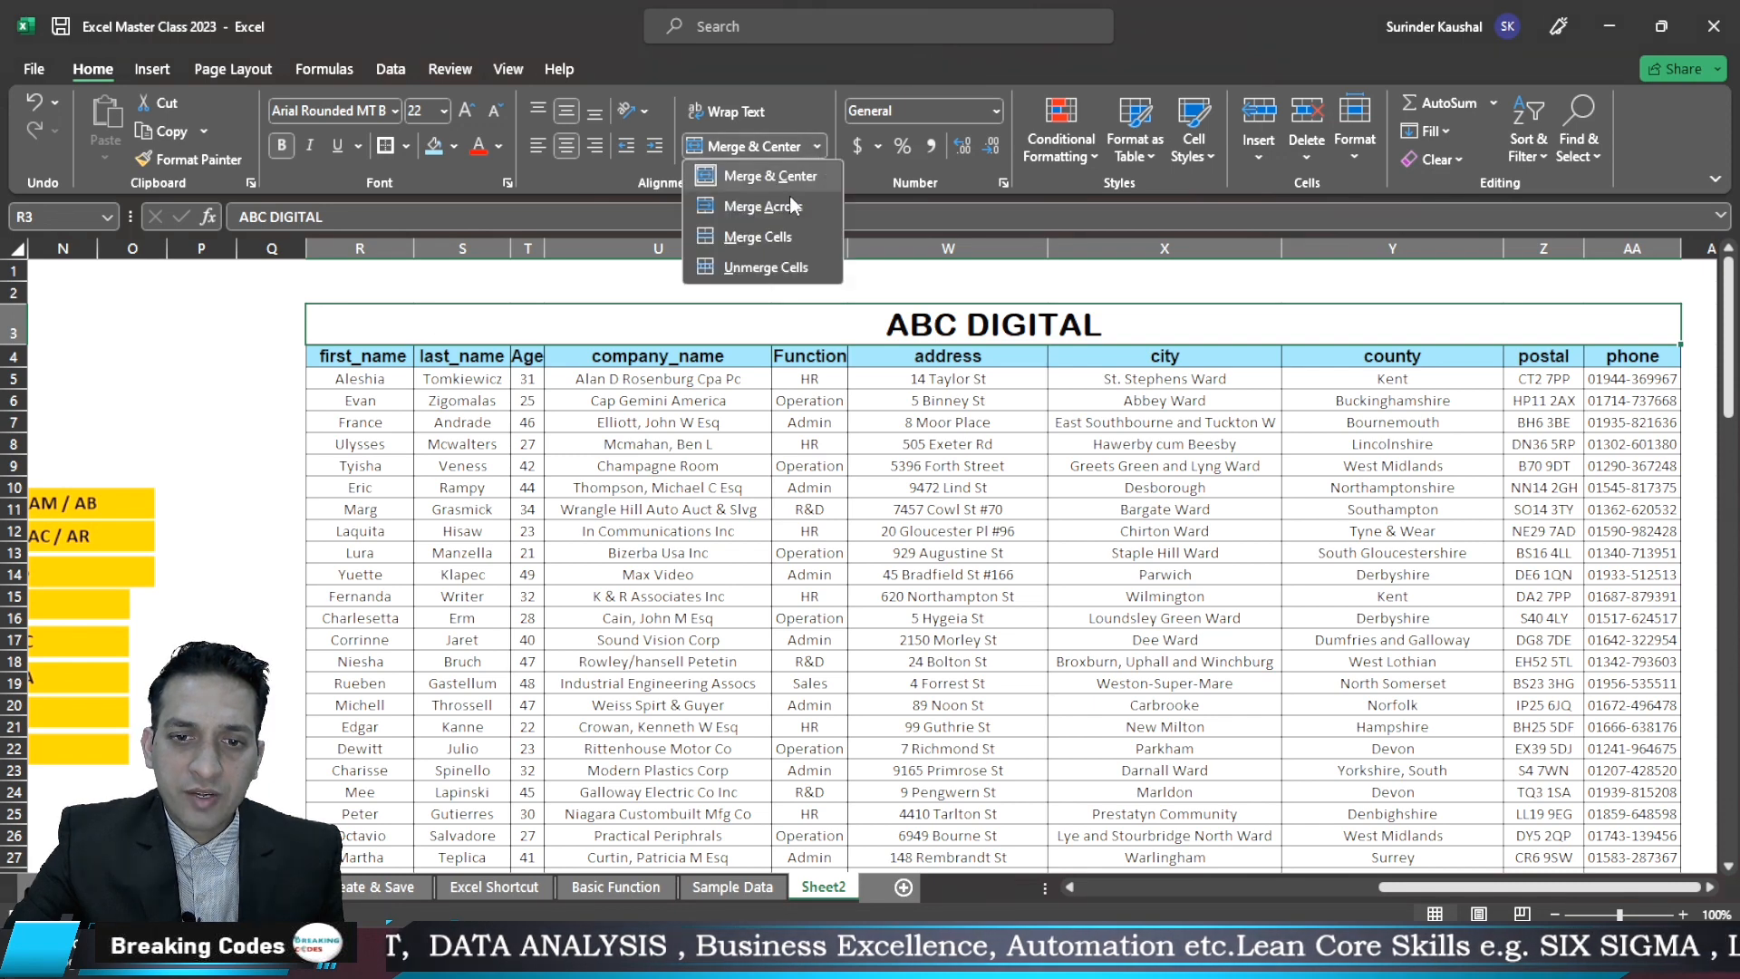
click(776, 179)
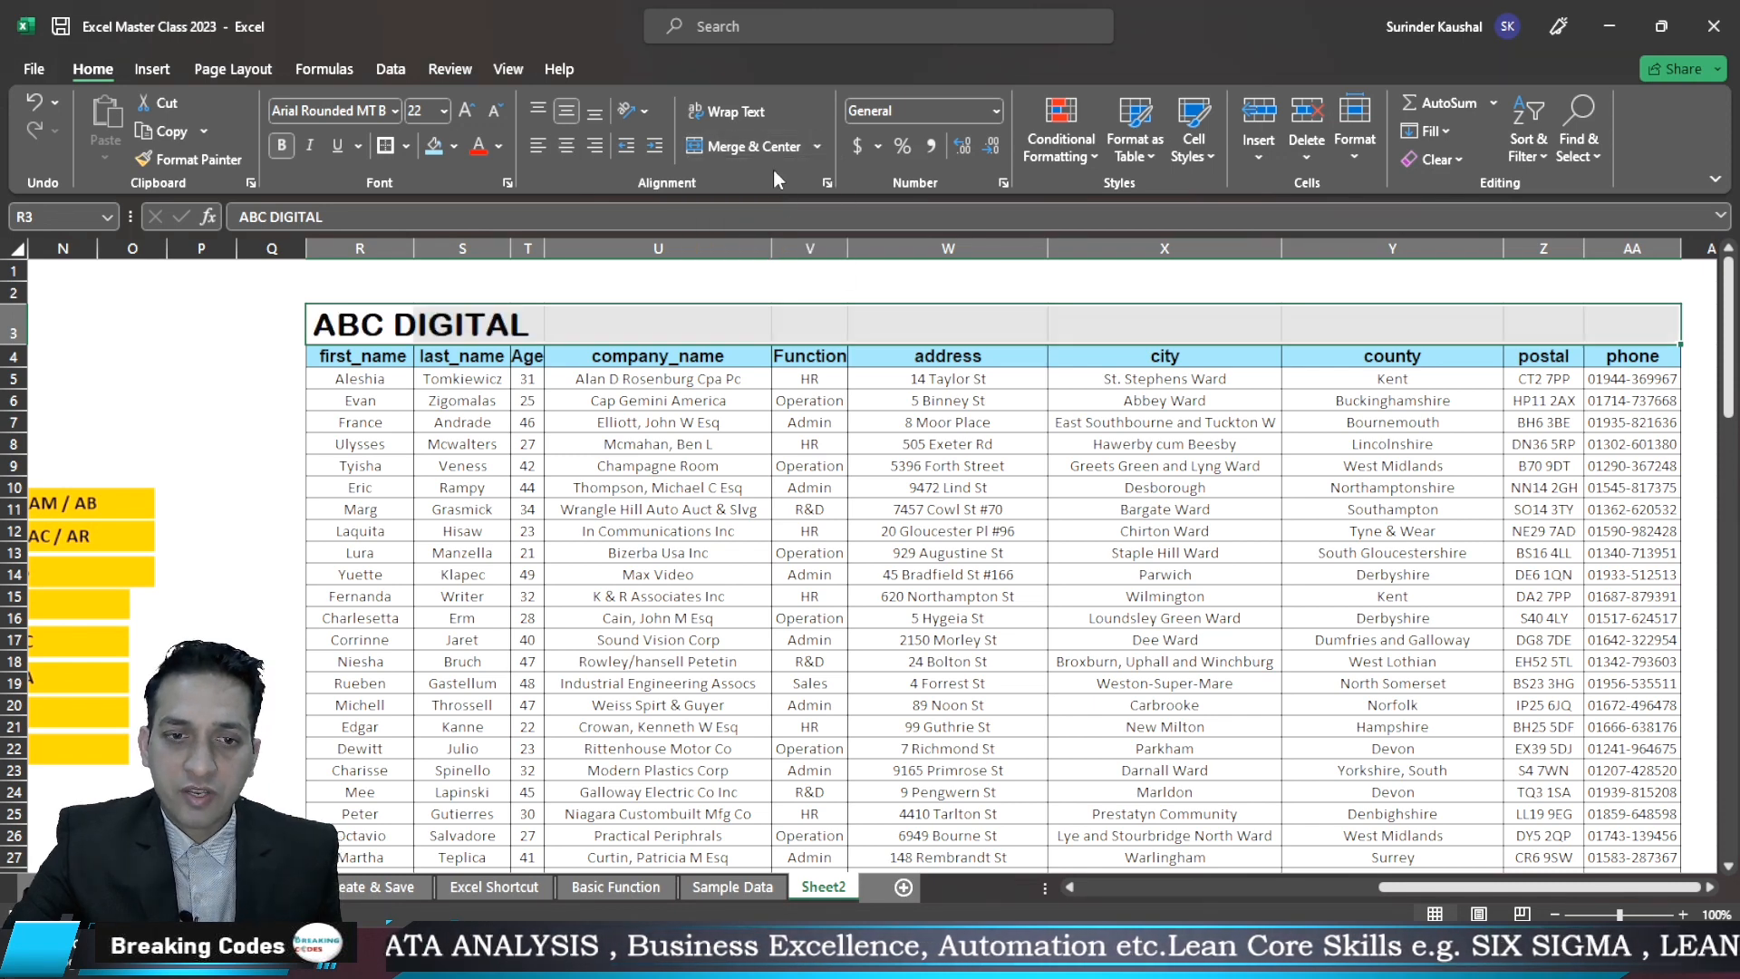
click(817, 144)
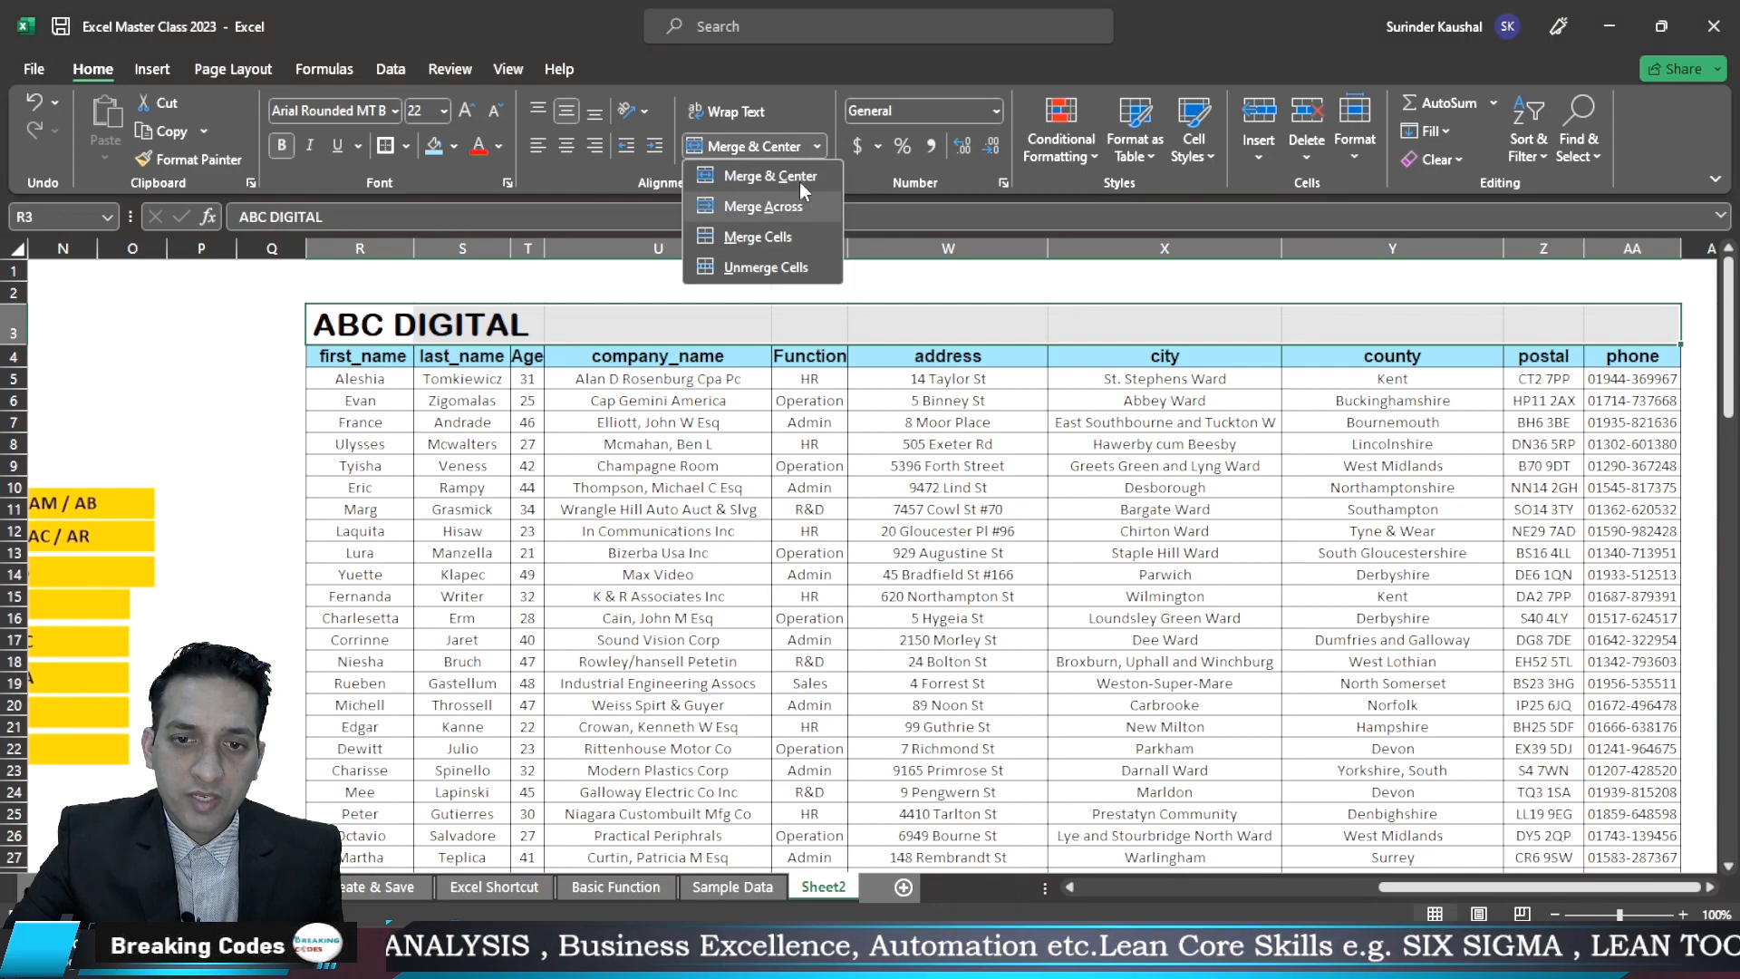
click(794, 174)
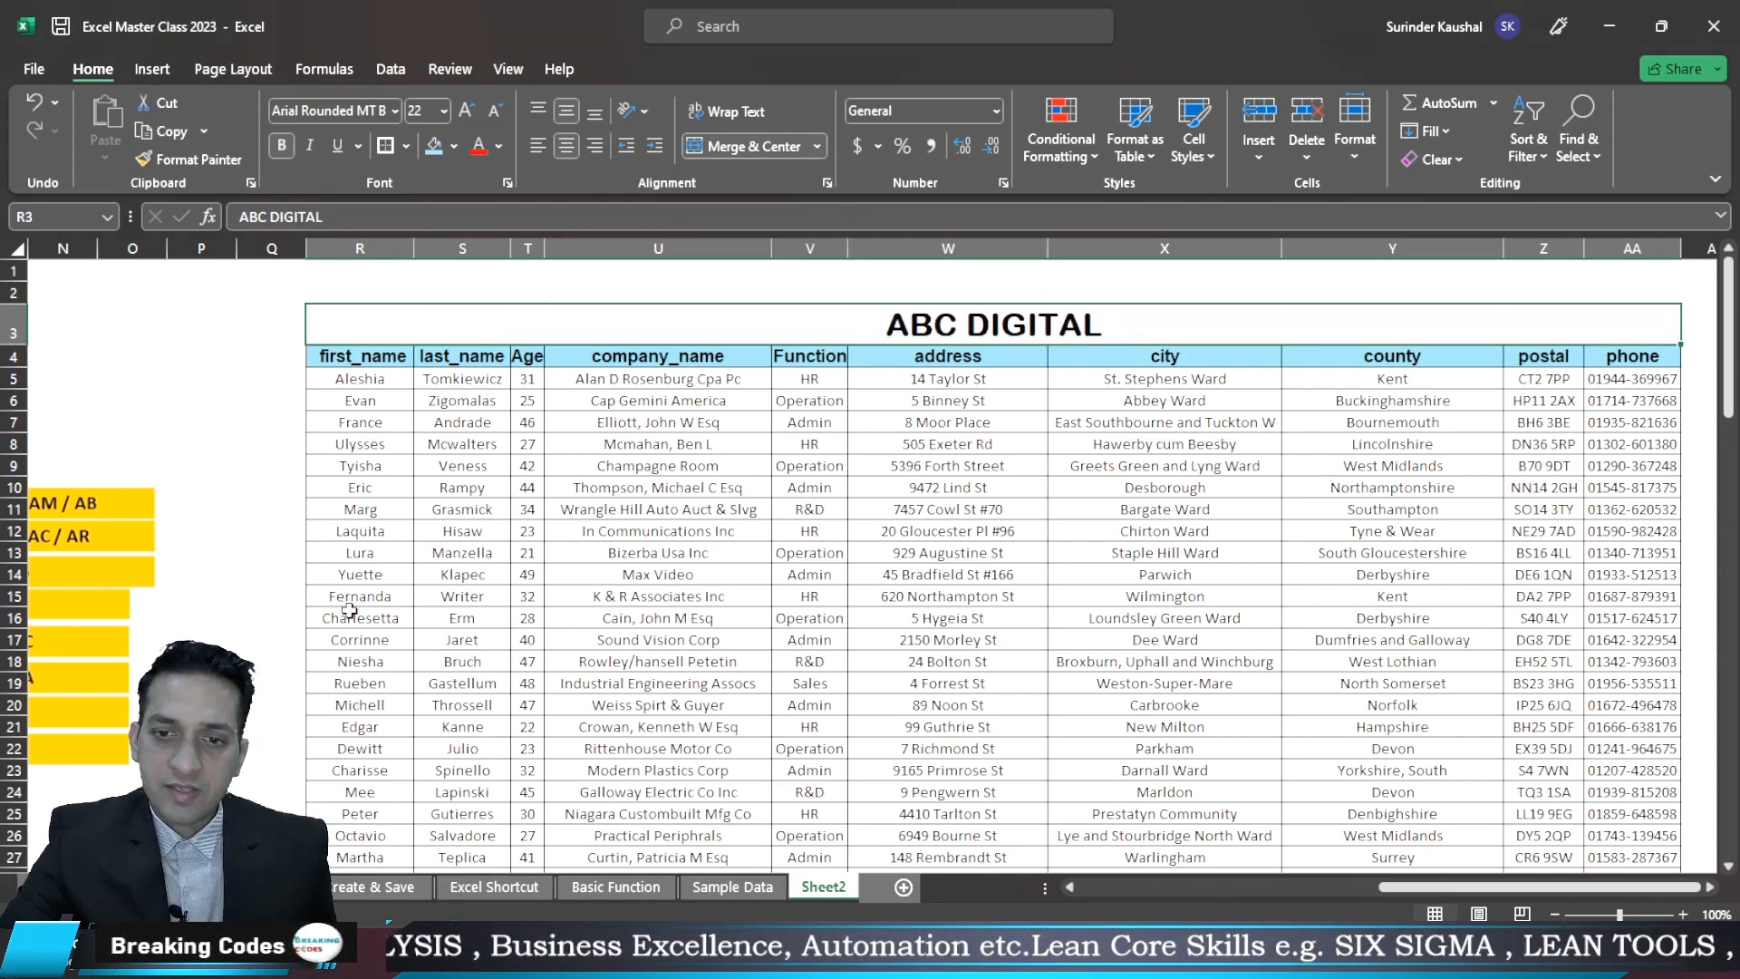
Set the font size of the merged ABC DIGITAL title to 26
click(466, 110)
click(466, 109)
click(466, 110)
click(466, 110)
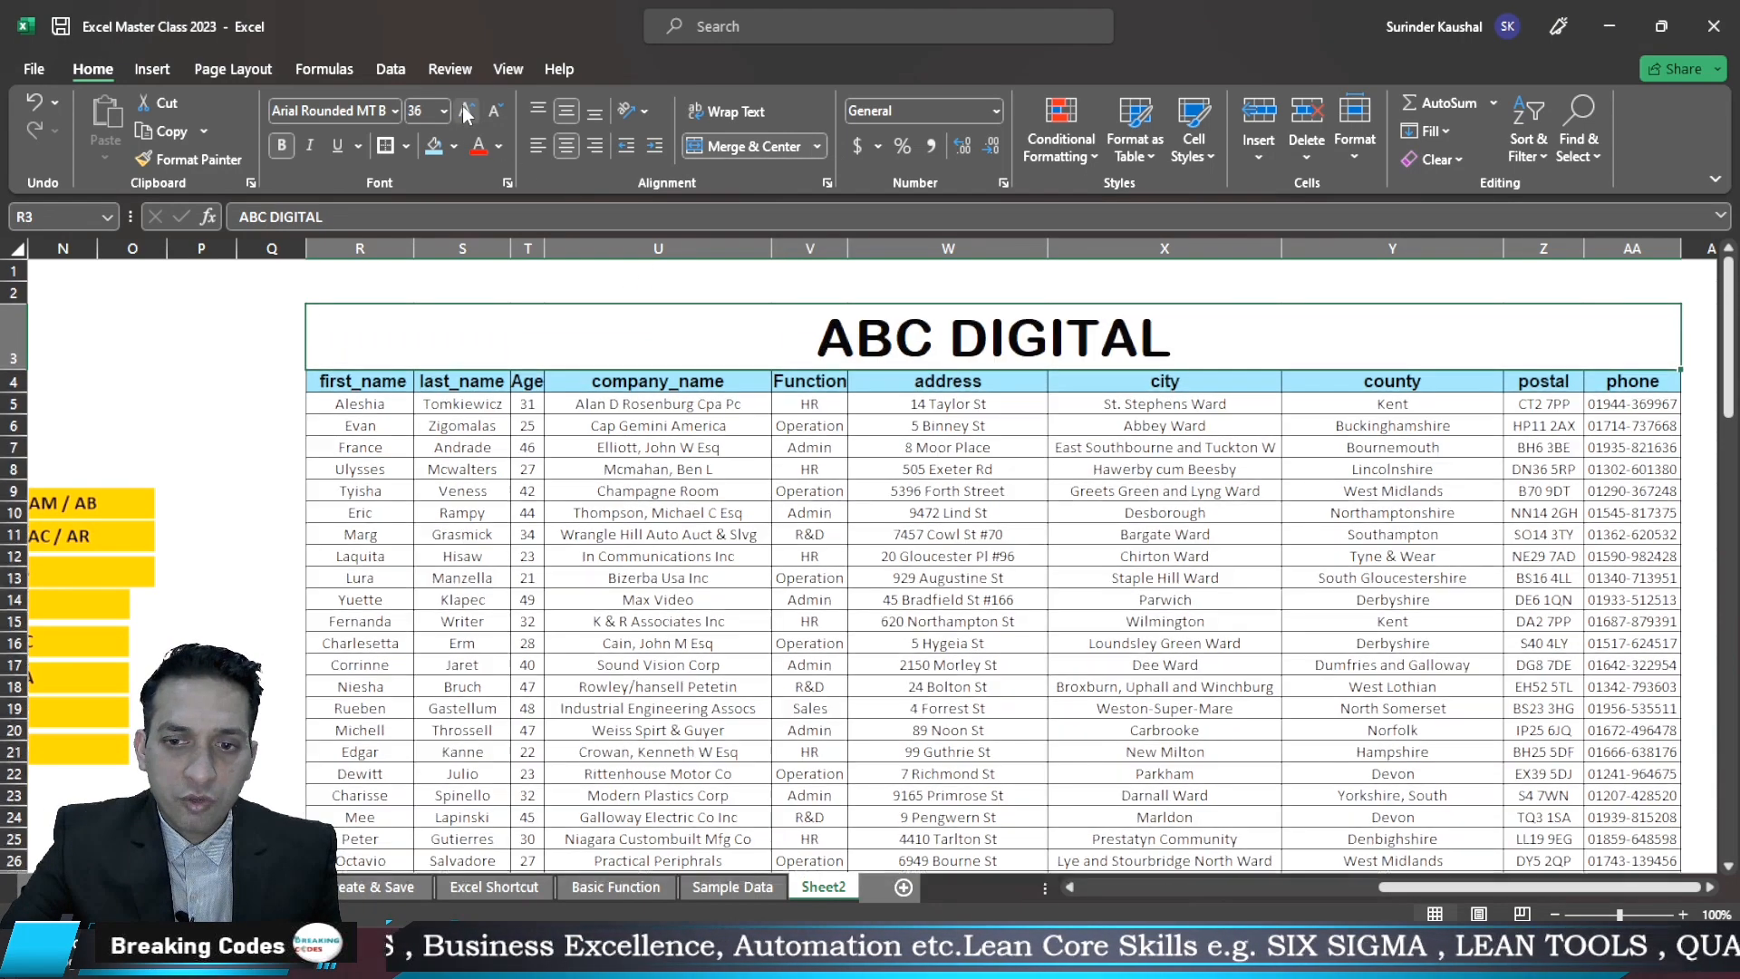
click(466, 110)
click(466, 110)
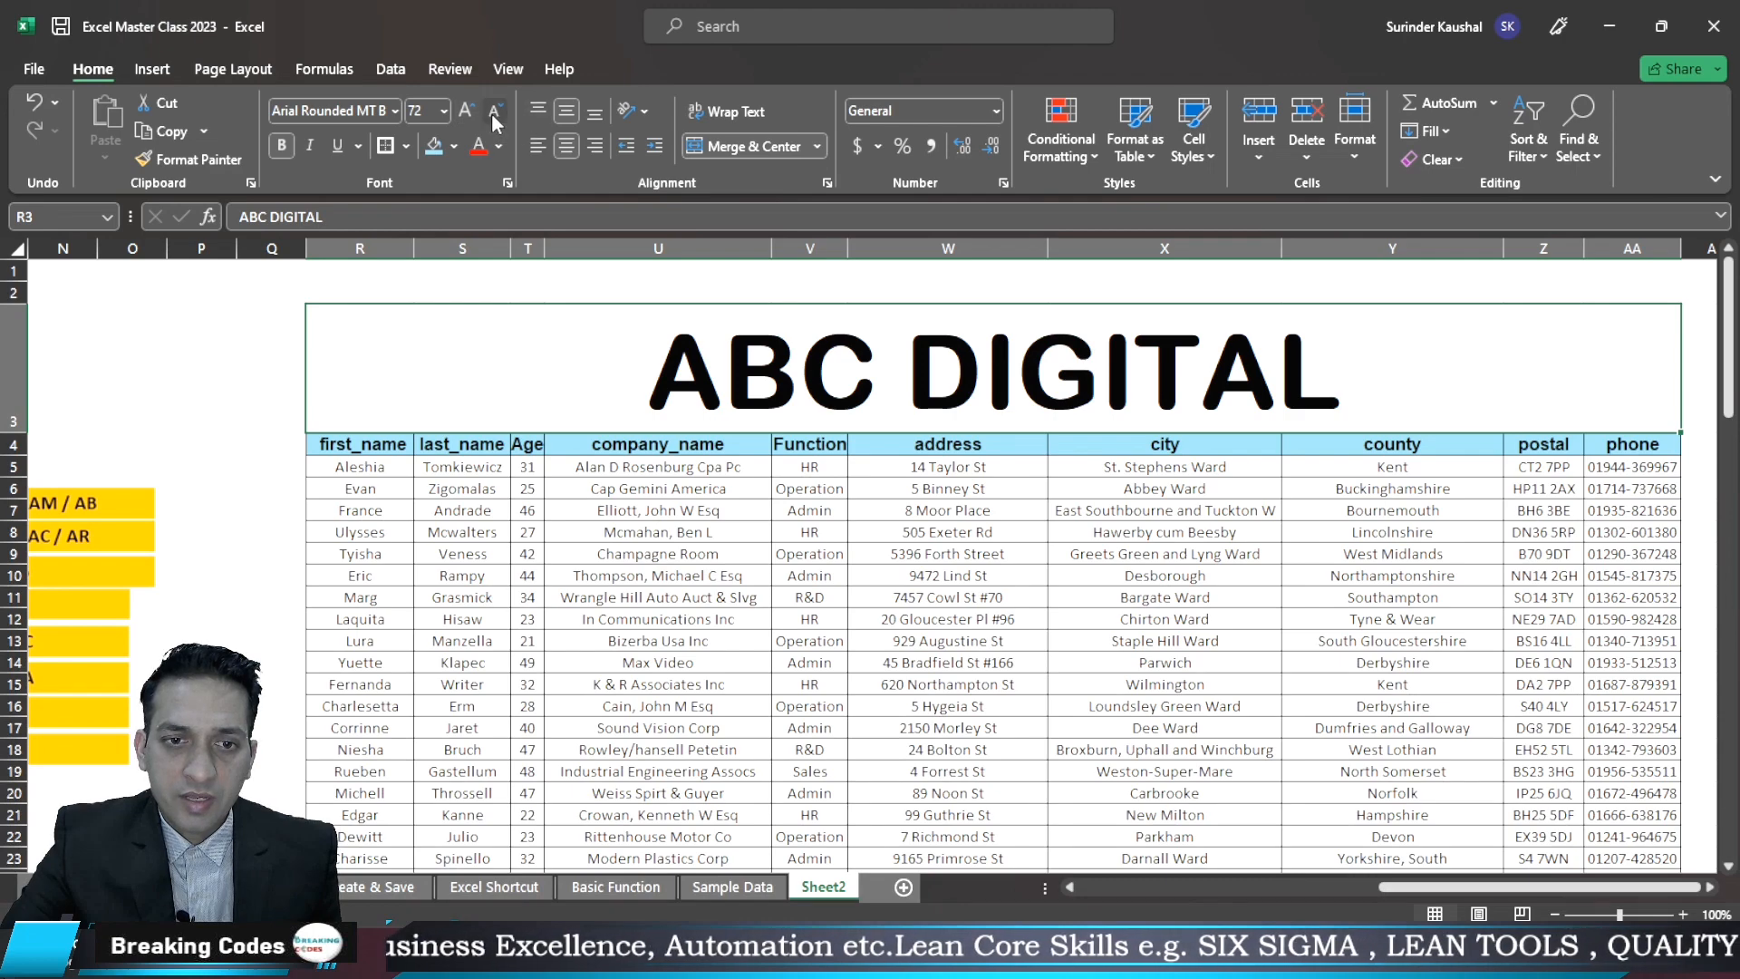
click(494, 110)
click(495, 109)
click(495, 110)
click(495, 110)
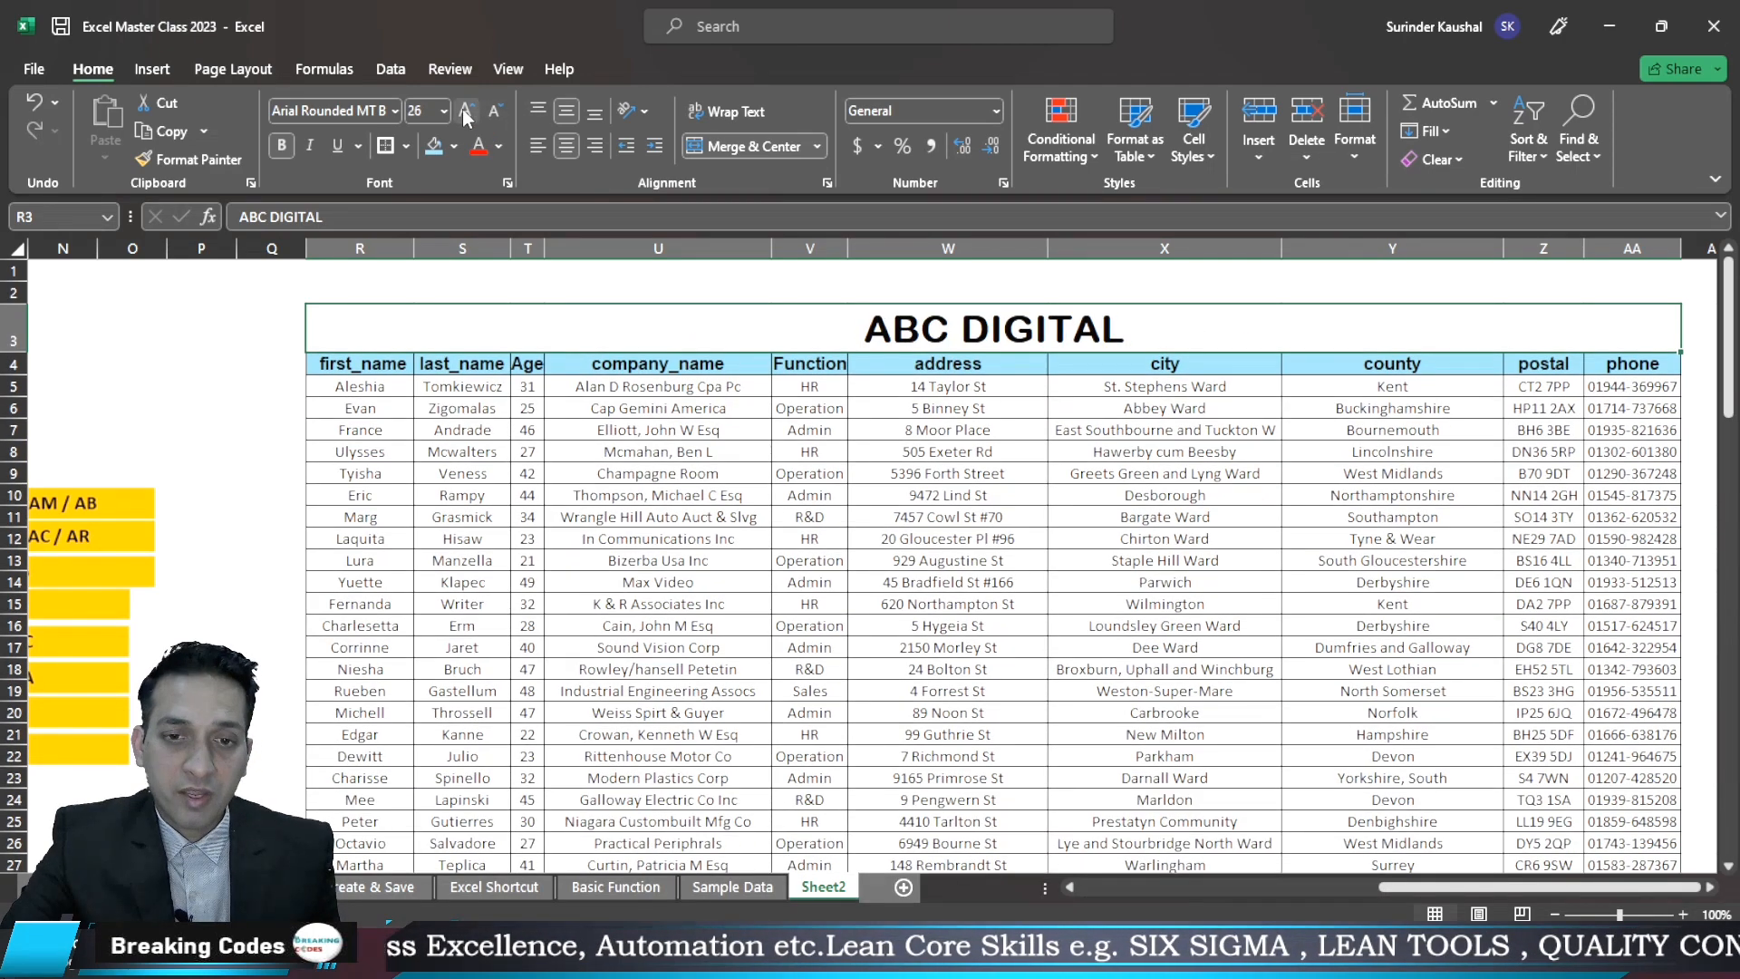
Fill the ABC DIGITAL title cell with a light orange theme shade and color its text standard dark blue
click(455, 146)
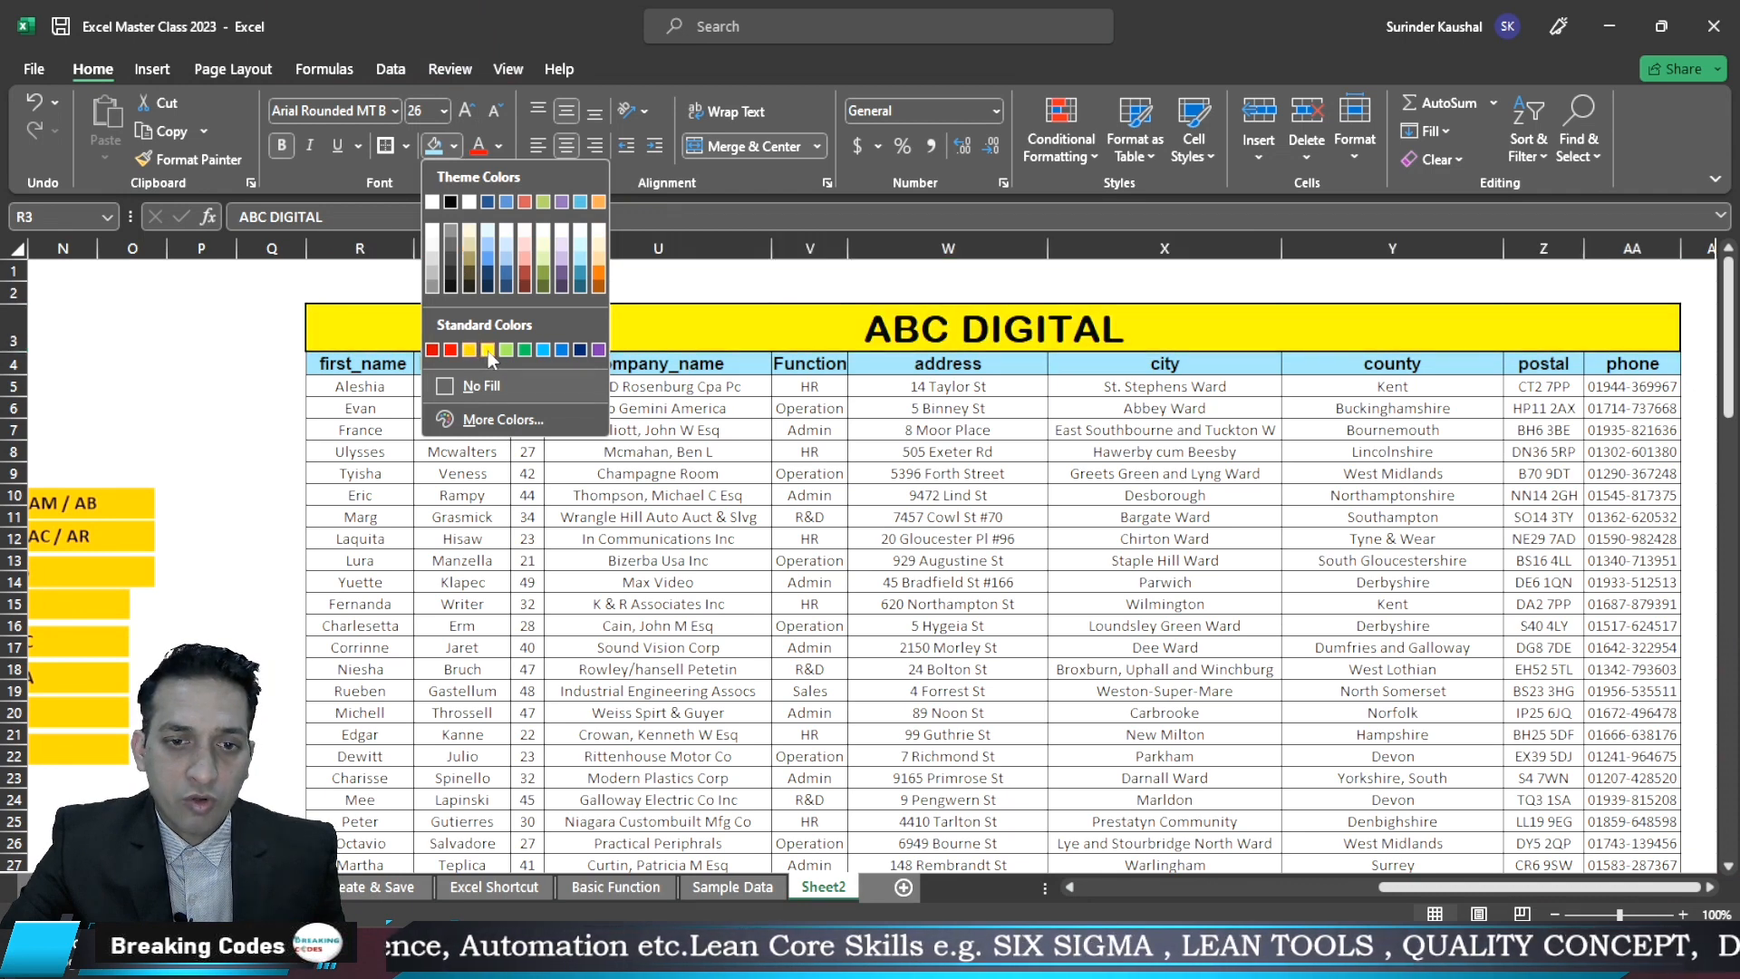
click(599, 256)
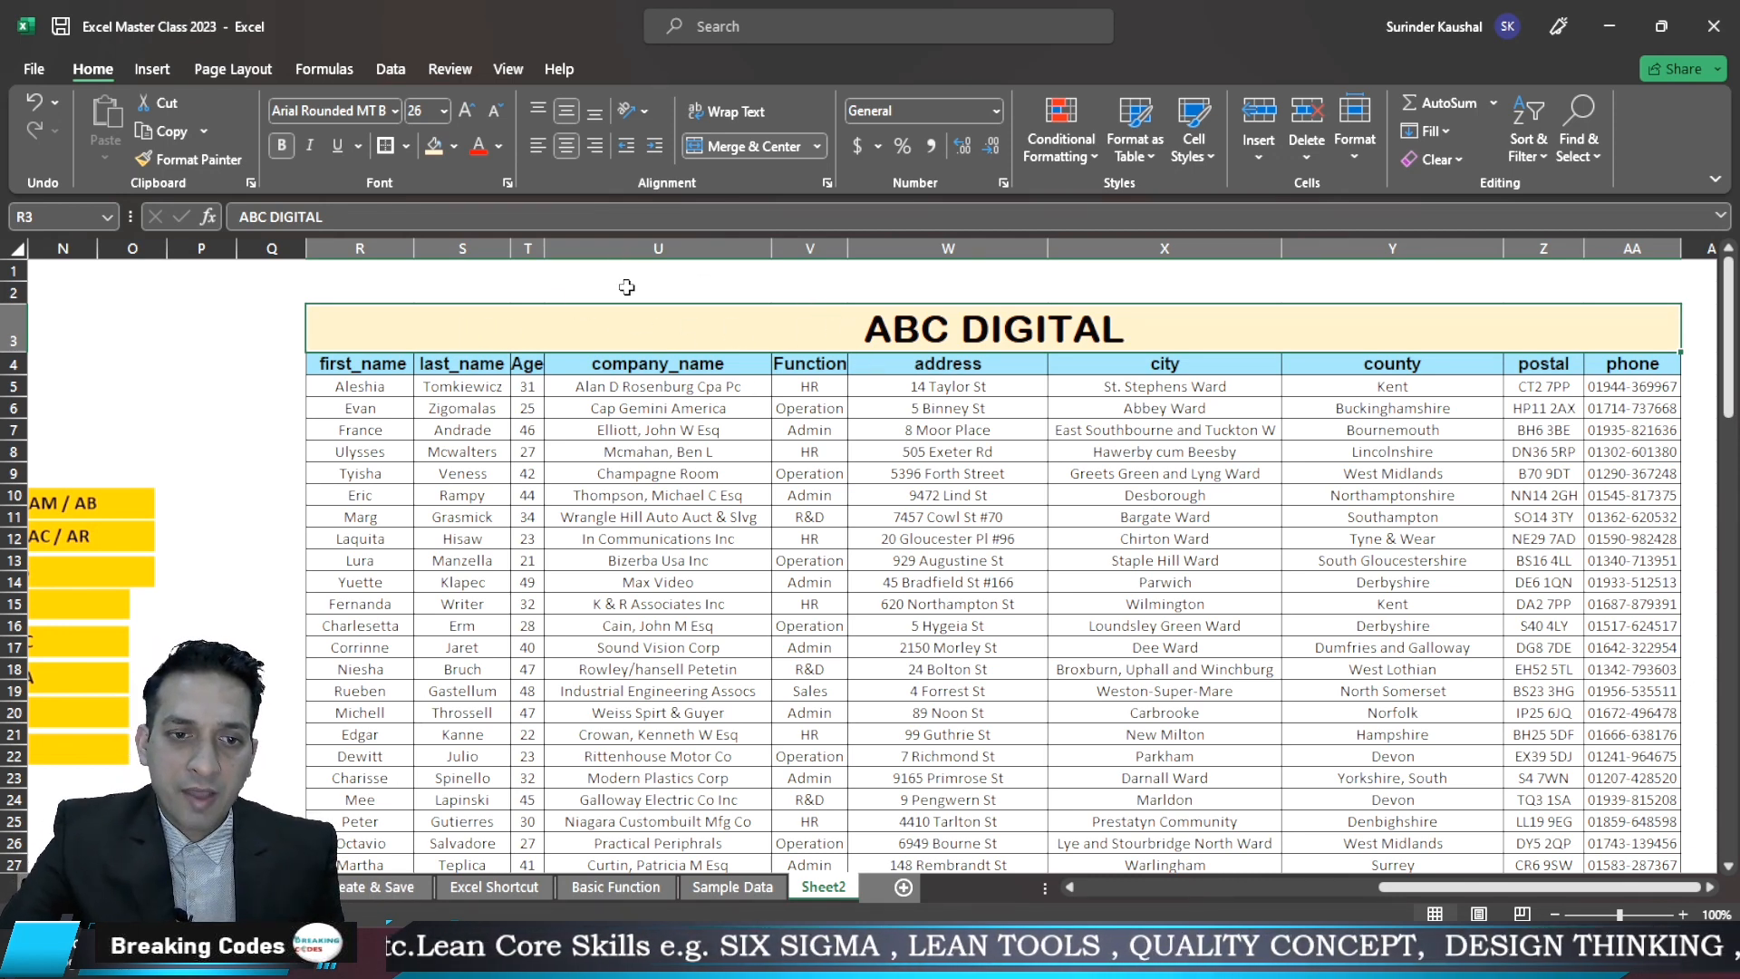
click(499, 146)
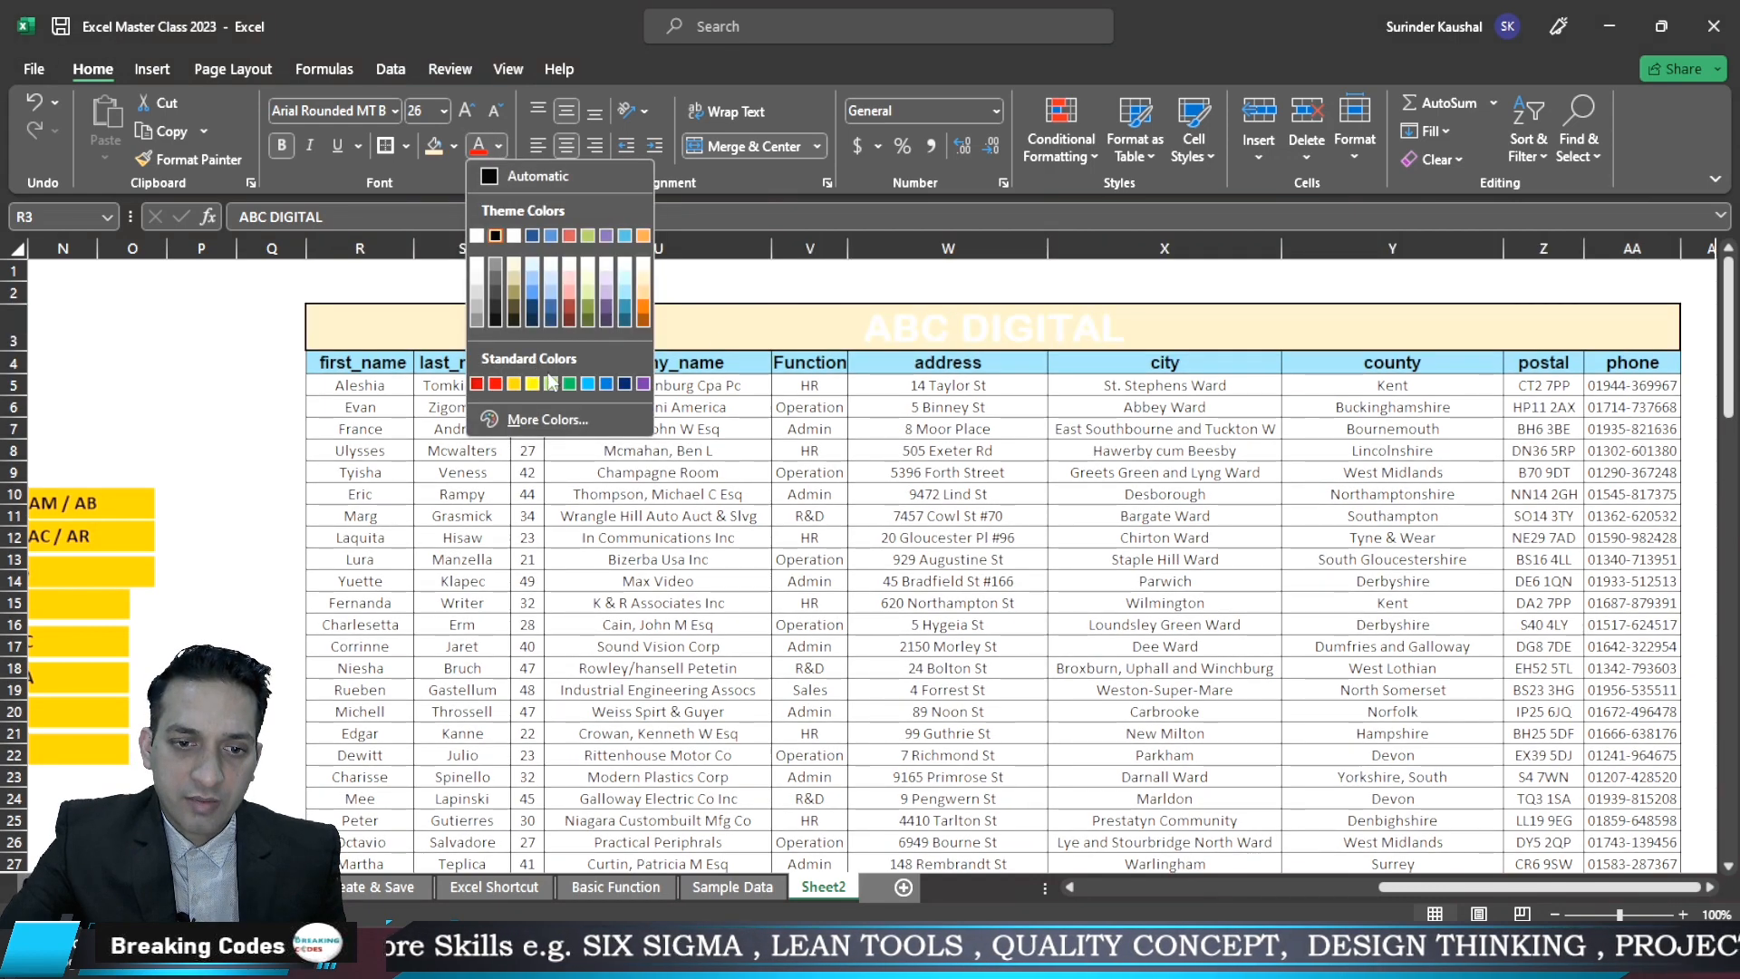
click(625, 384)
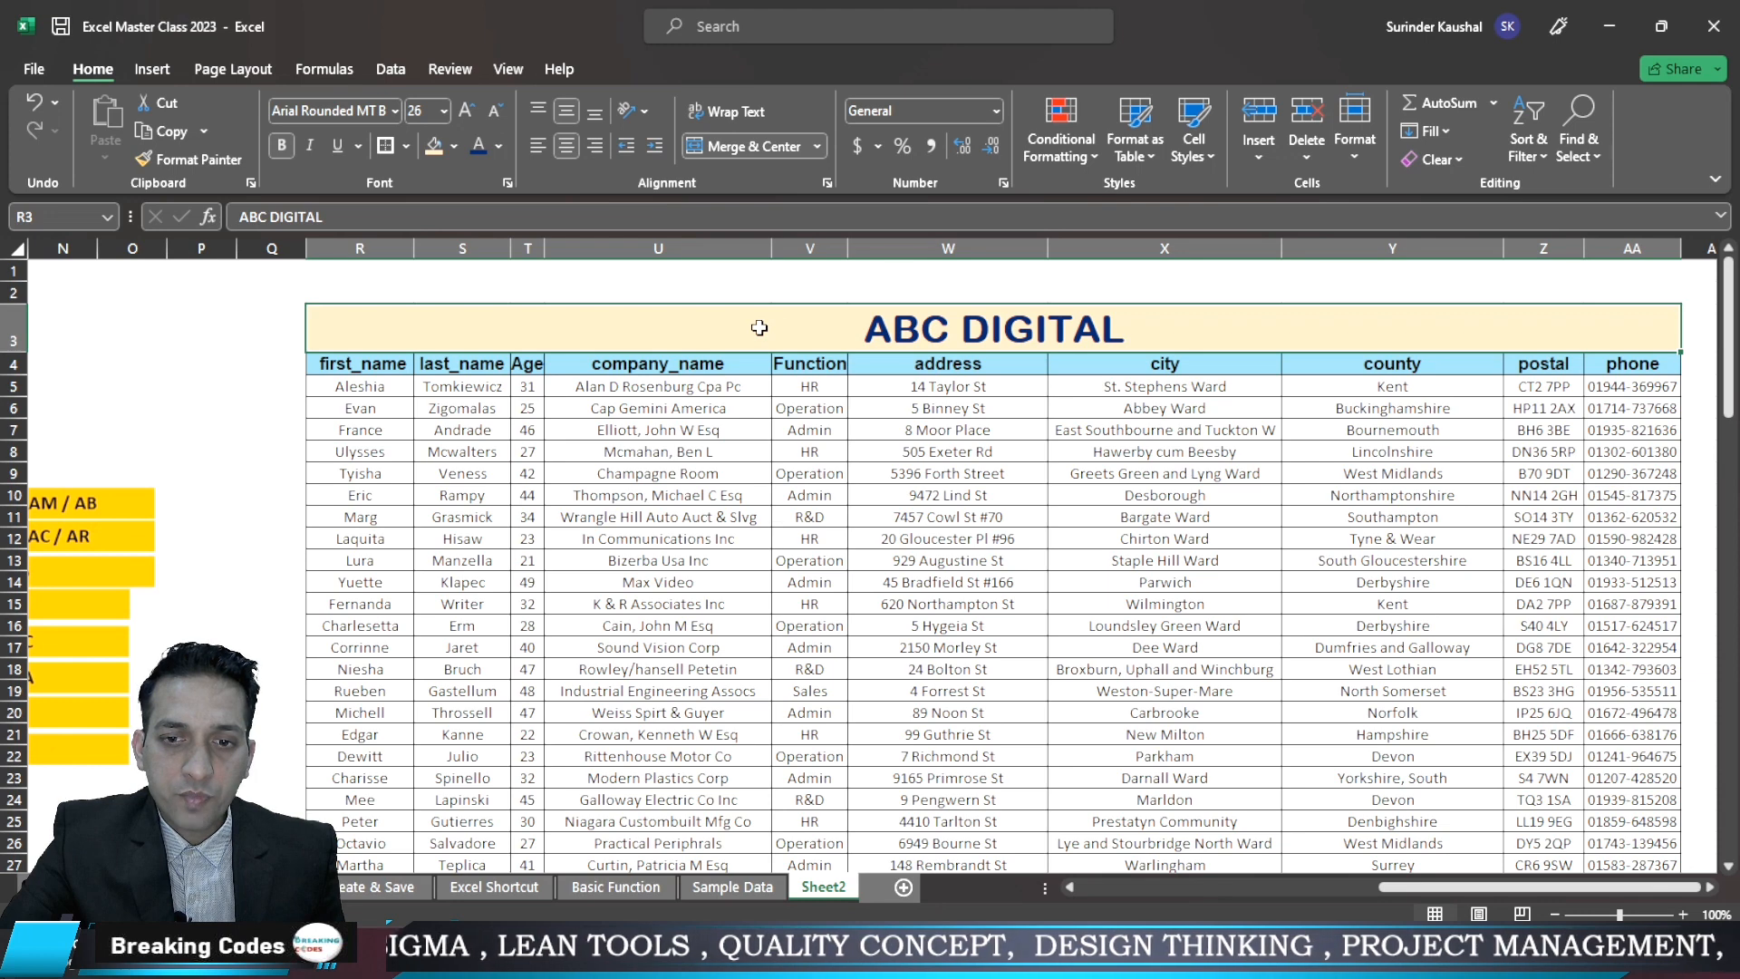
Insert two blank sheet rows at row 2, above the ABC DIGITAL title
click(354, 290)
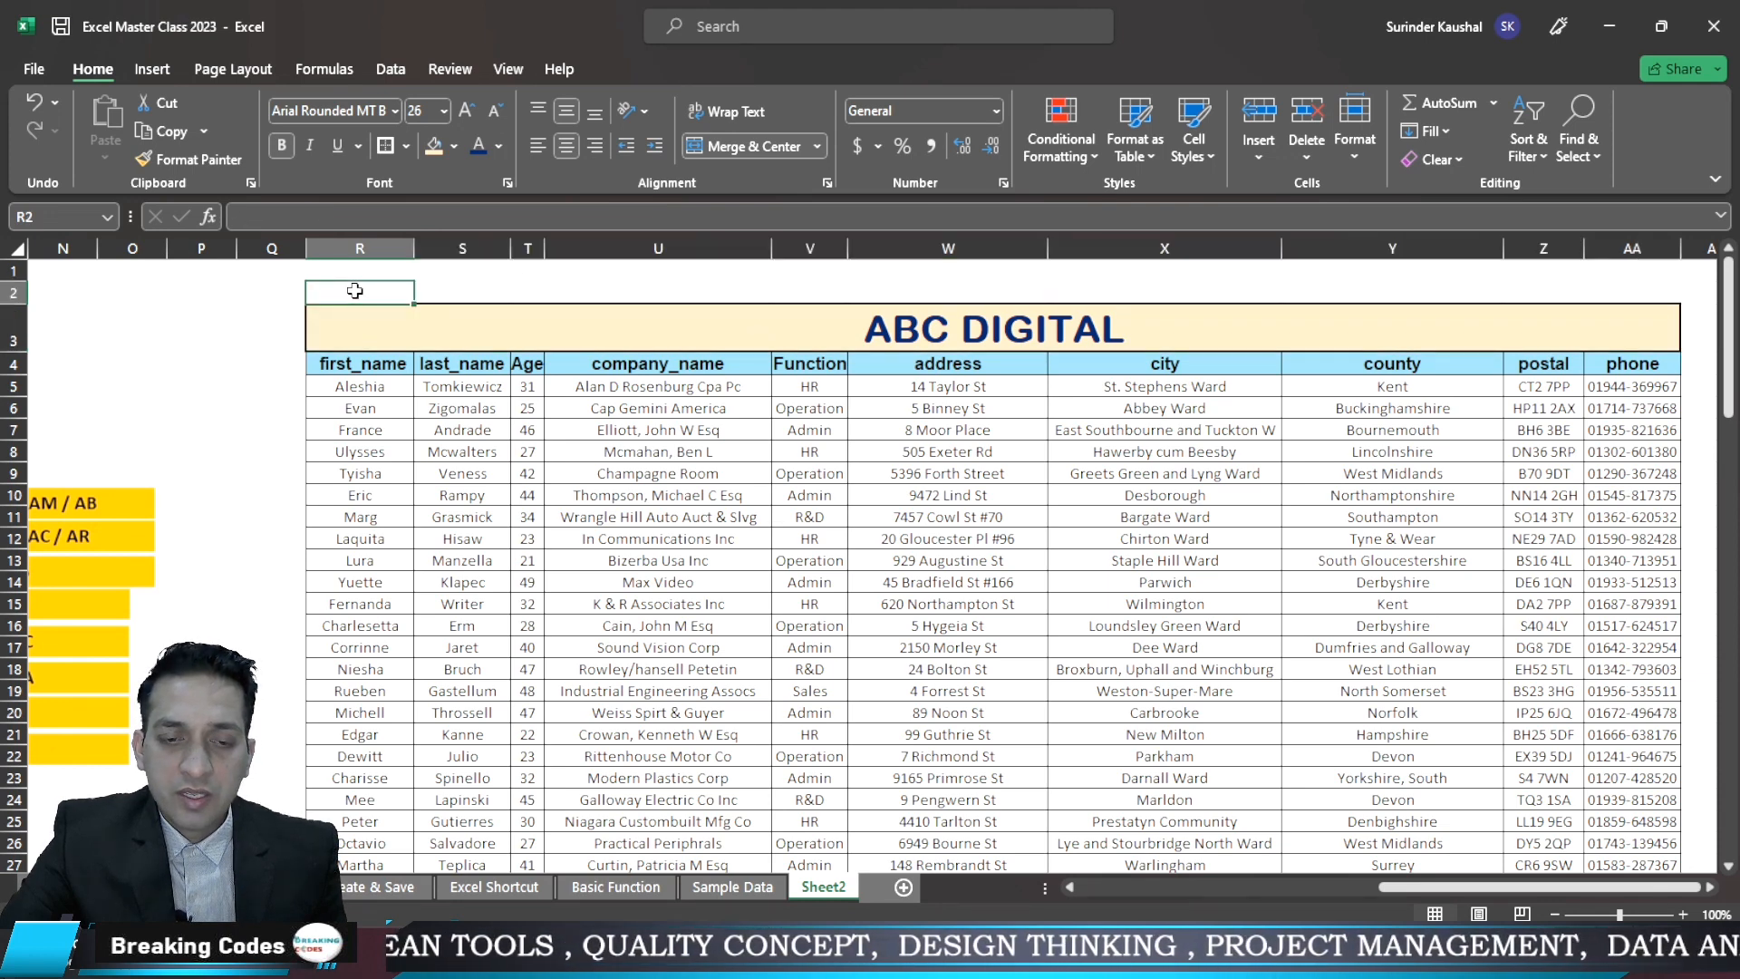
click(11, 292)
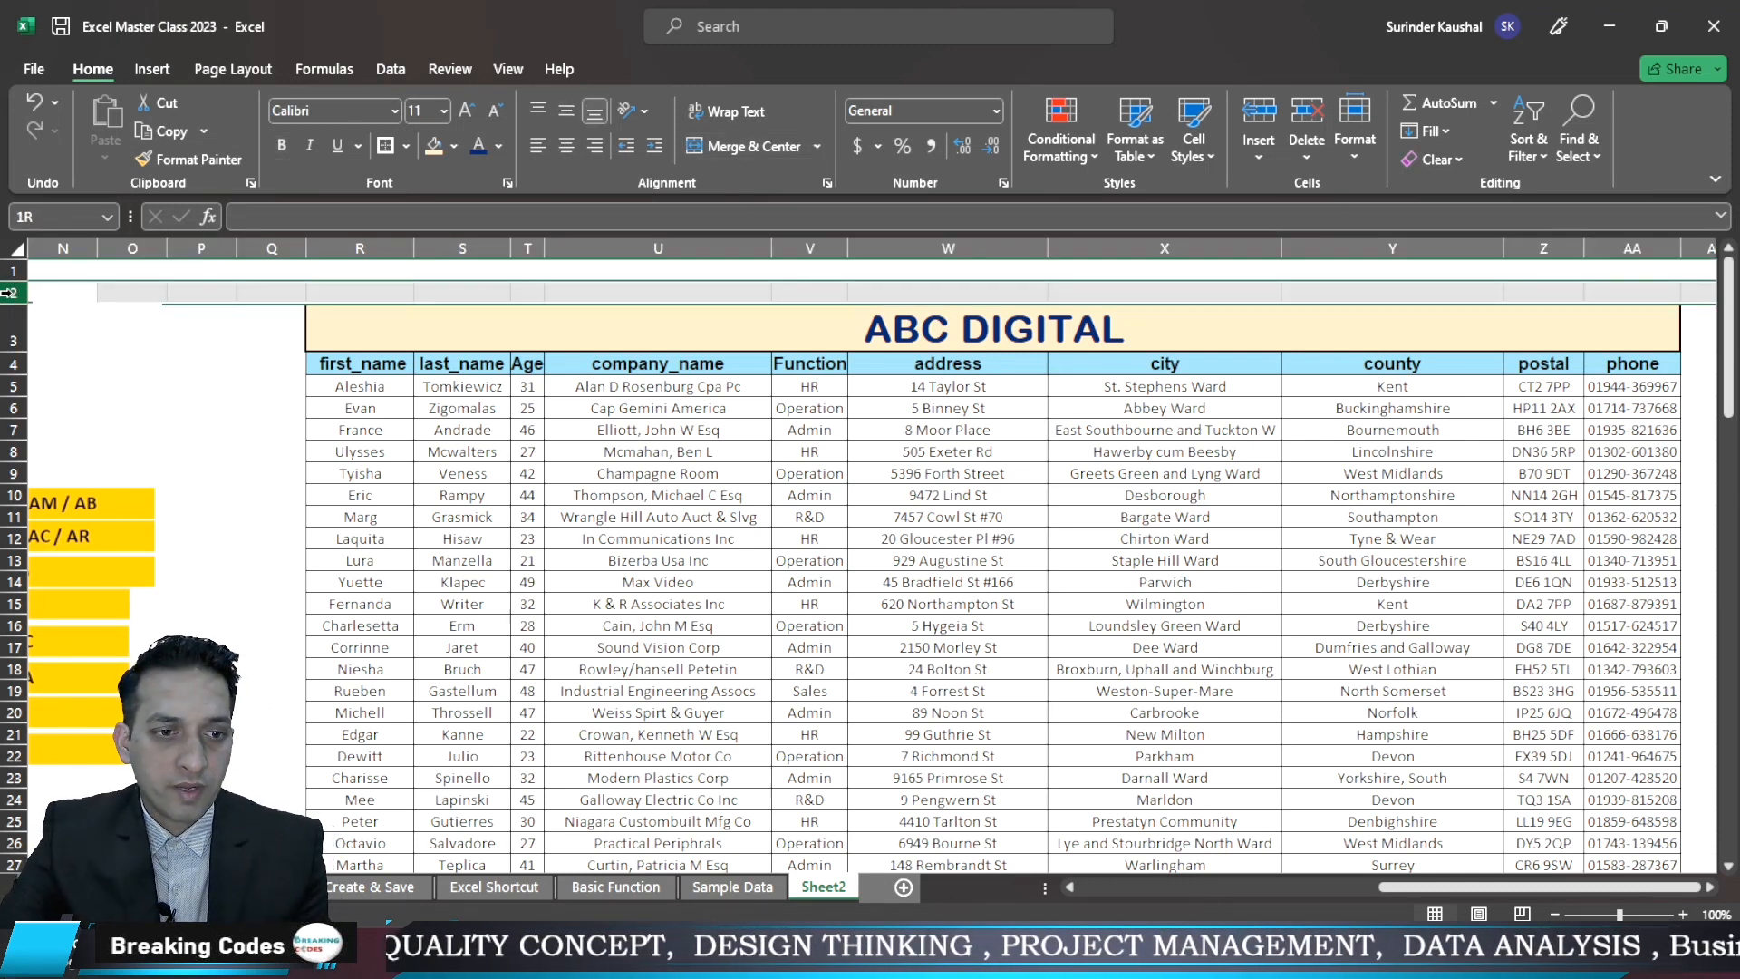
click(7, 293)
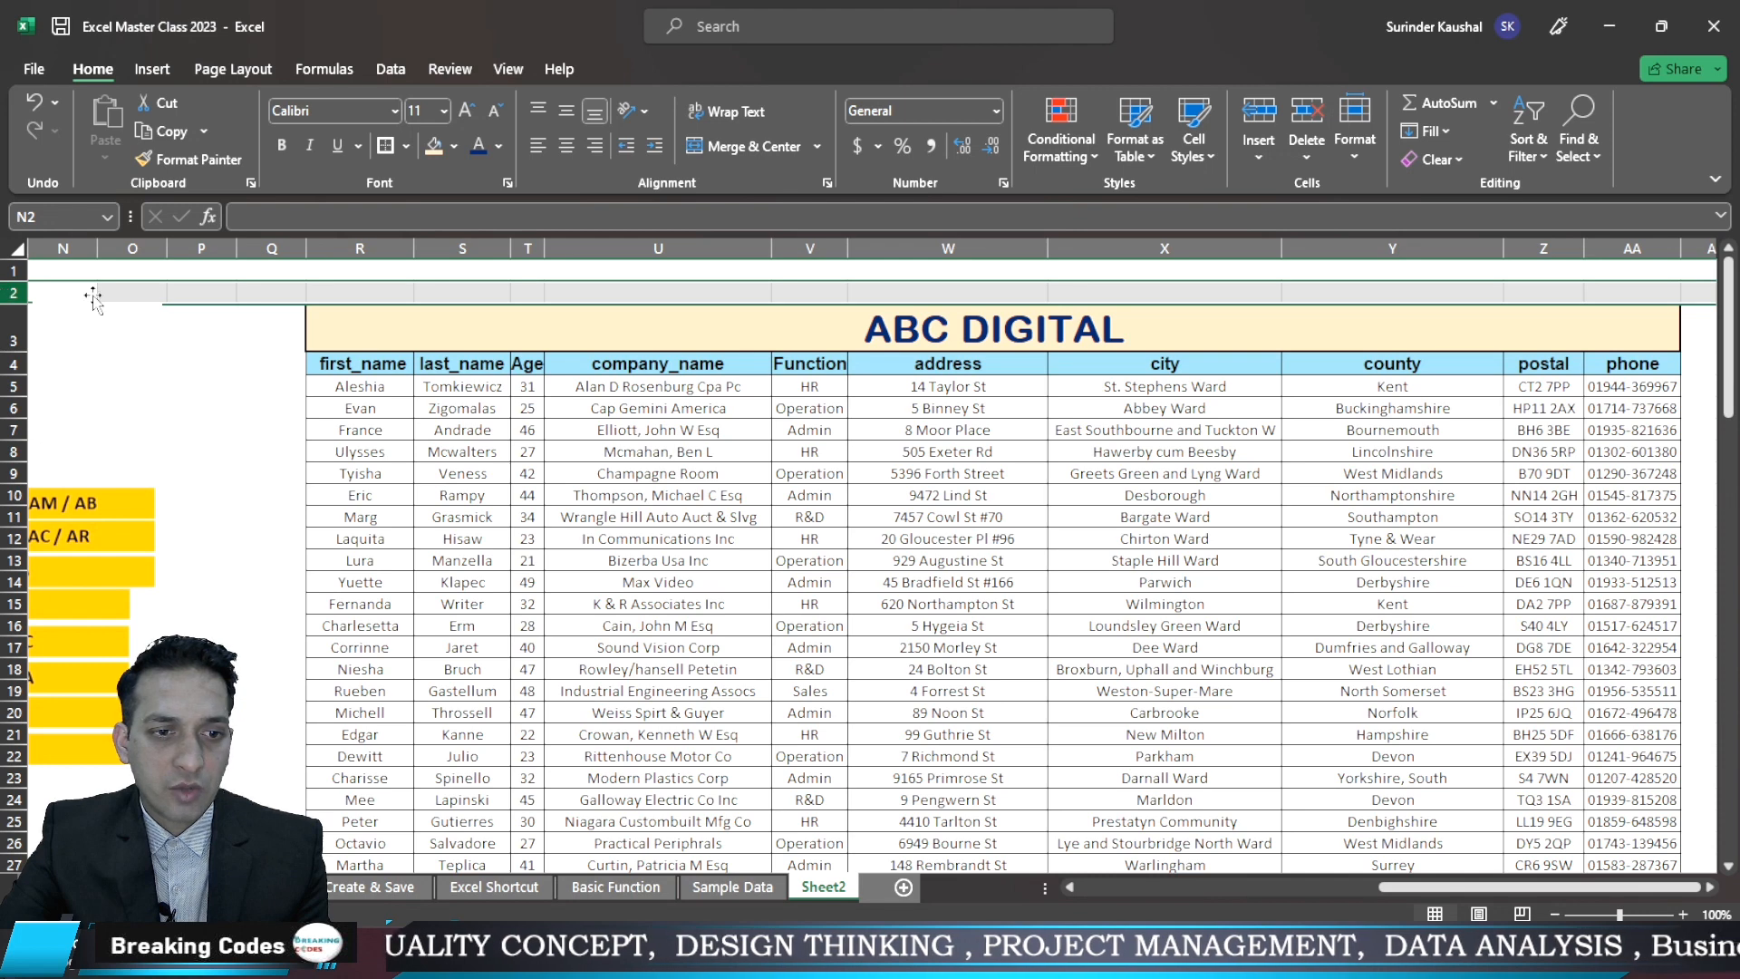
click(7, 293)
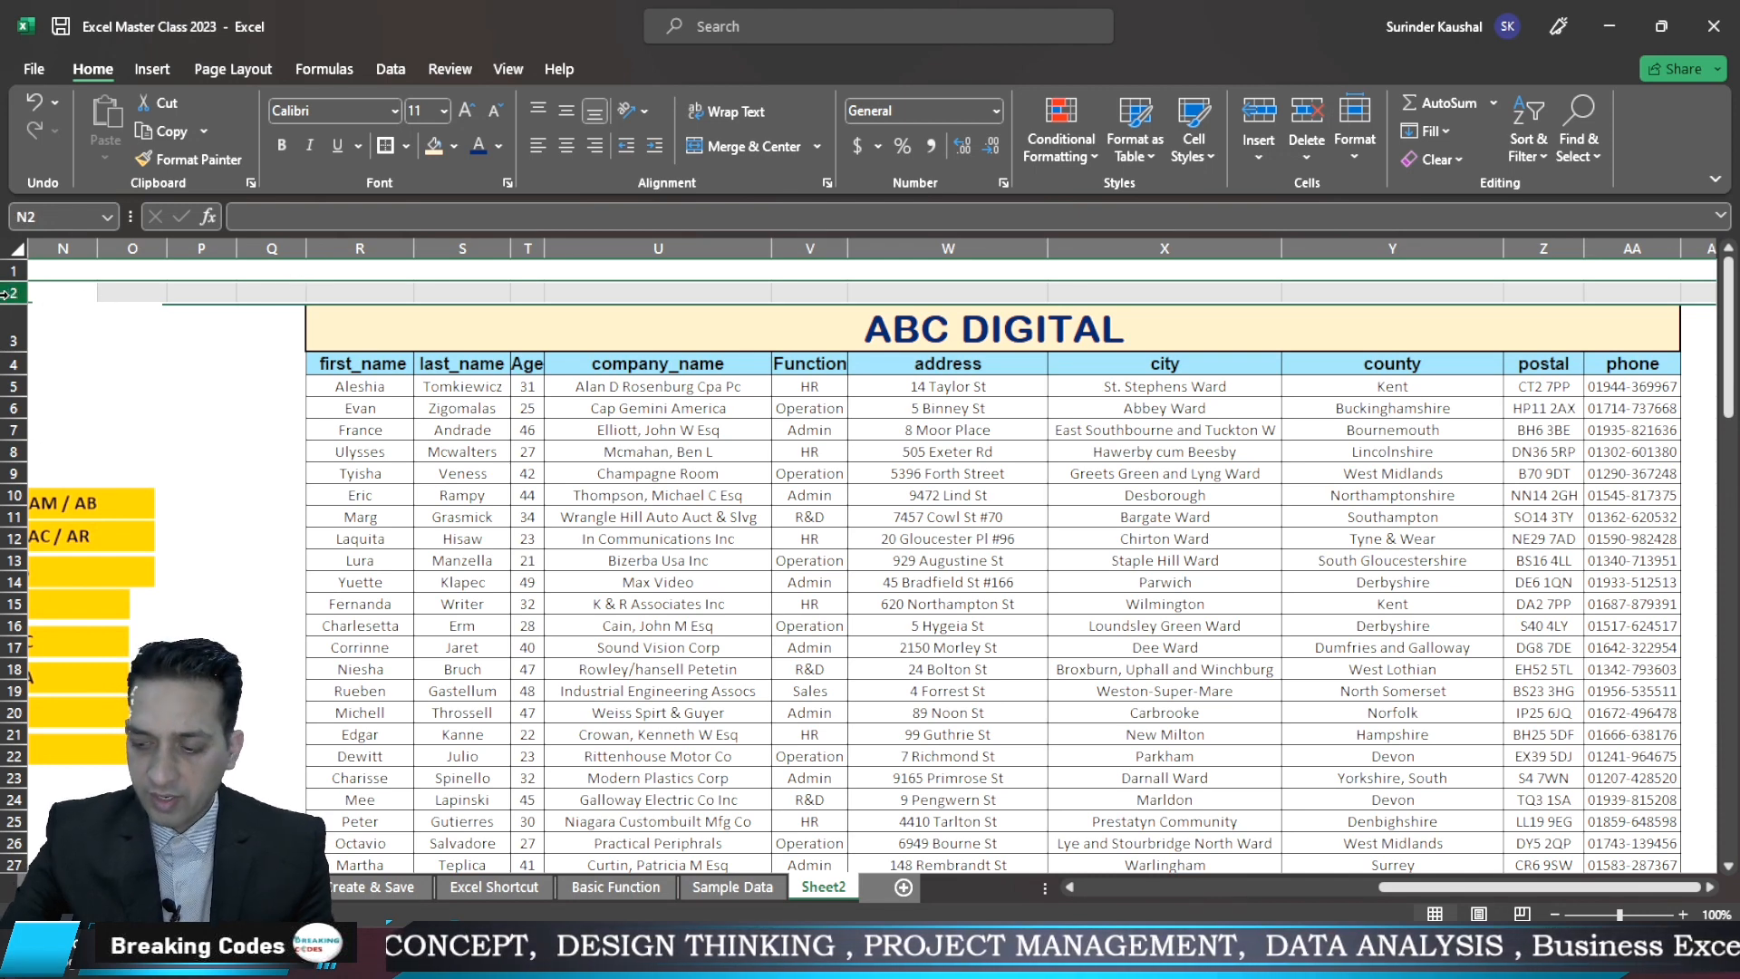
key(ctrl+shift+plus)
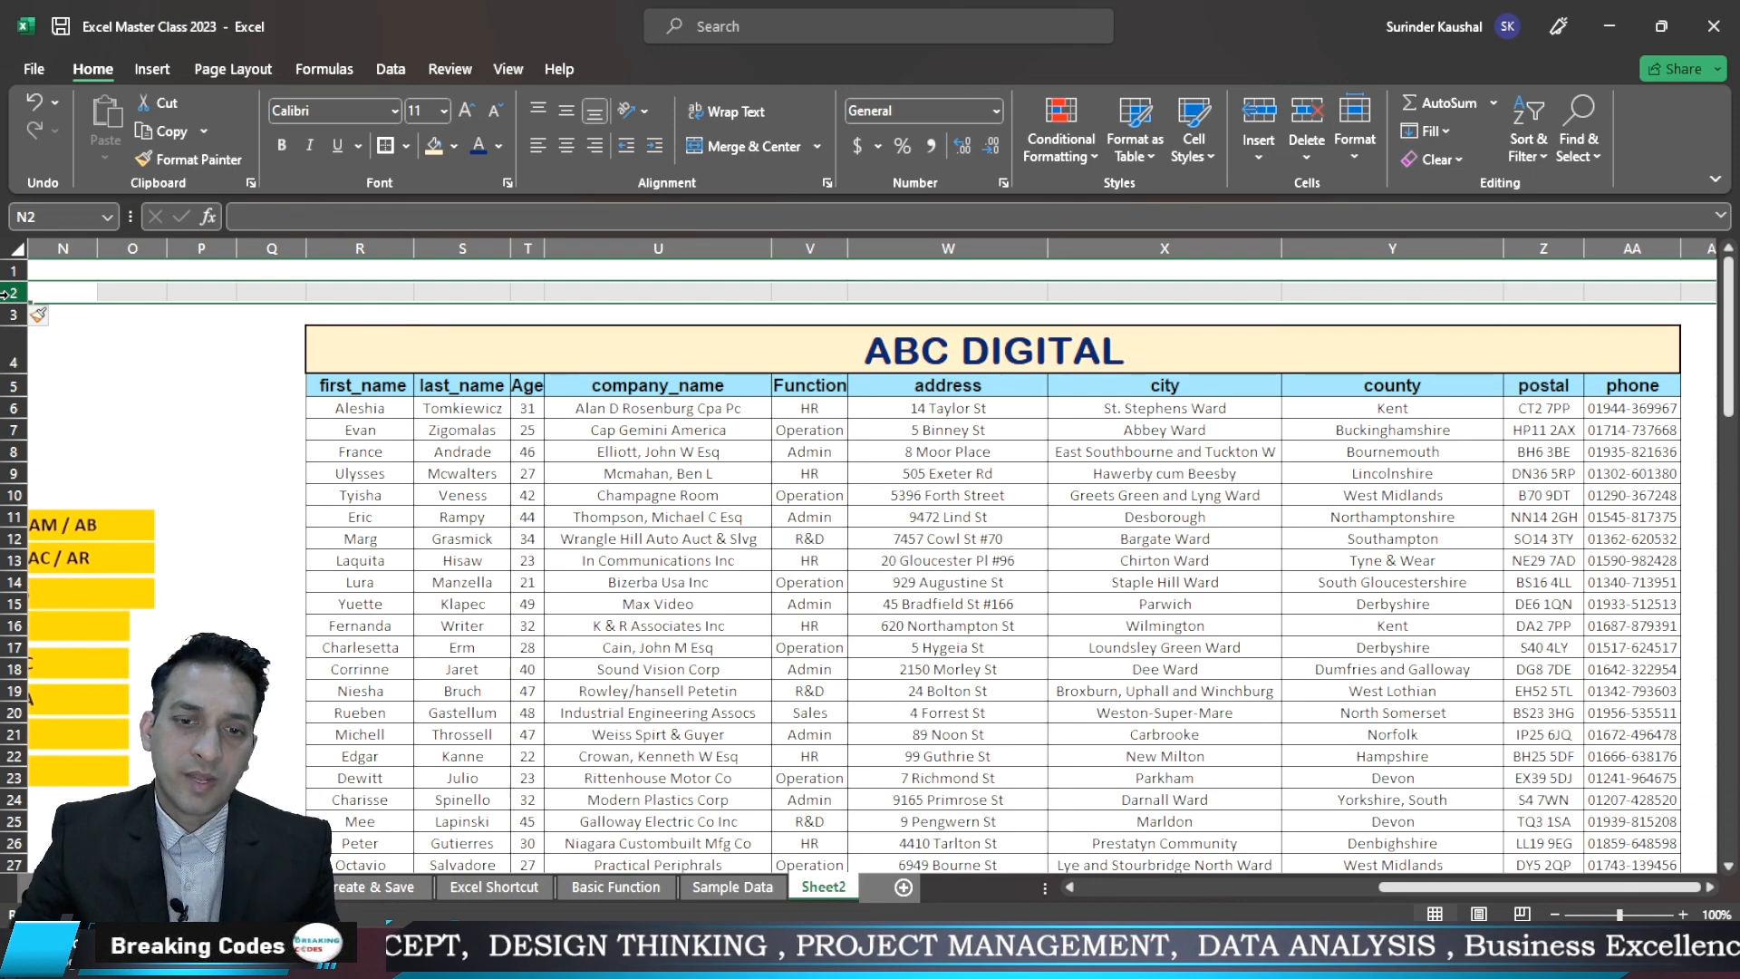
key(ctrl+shift+plus)
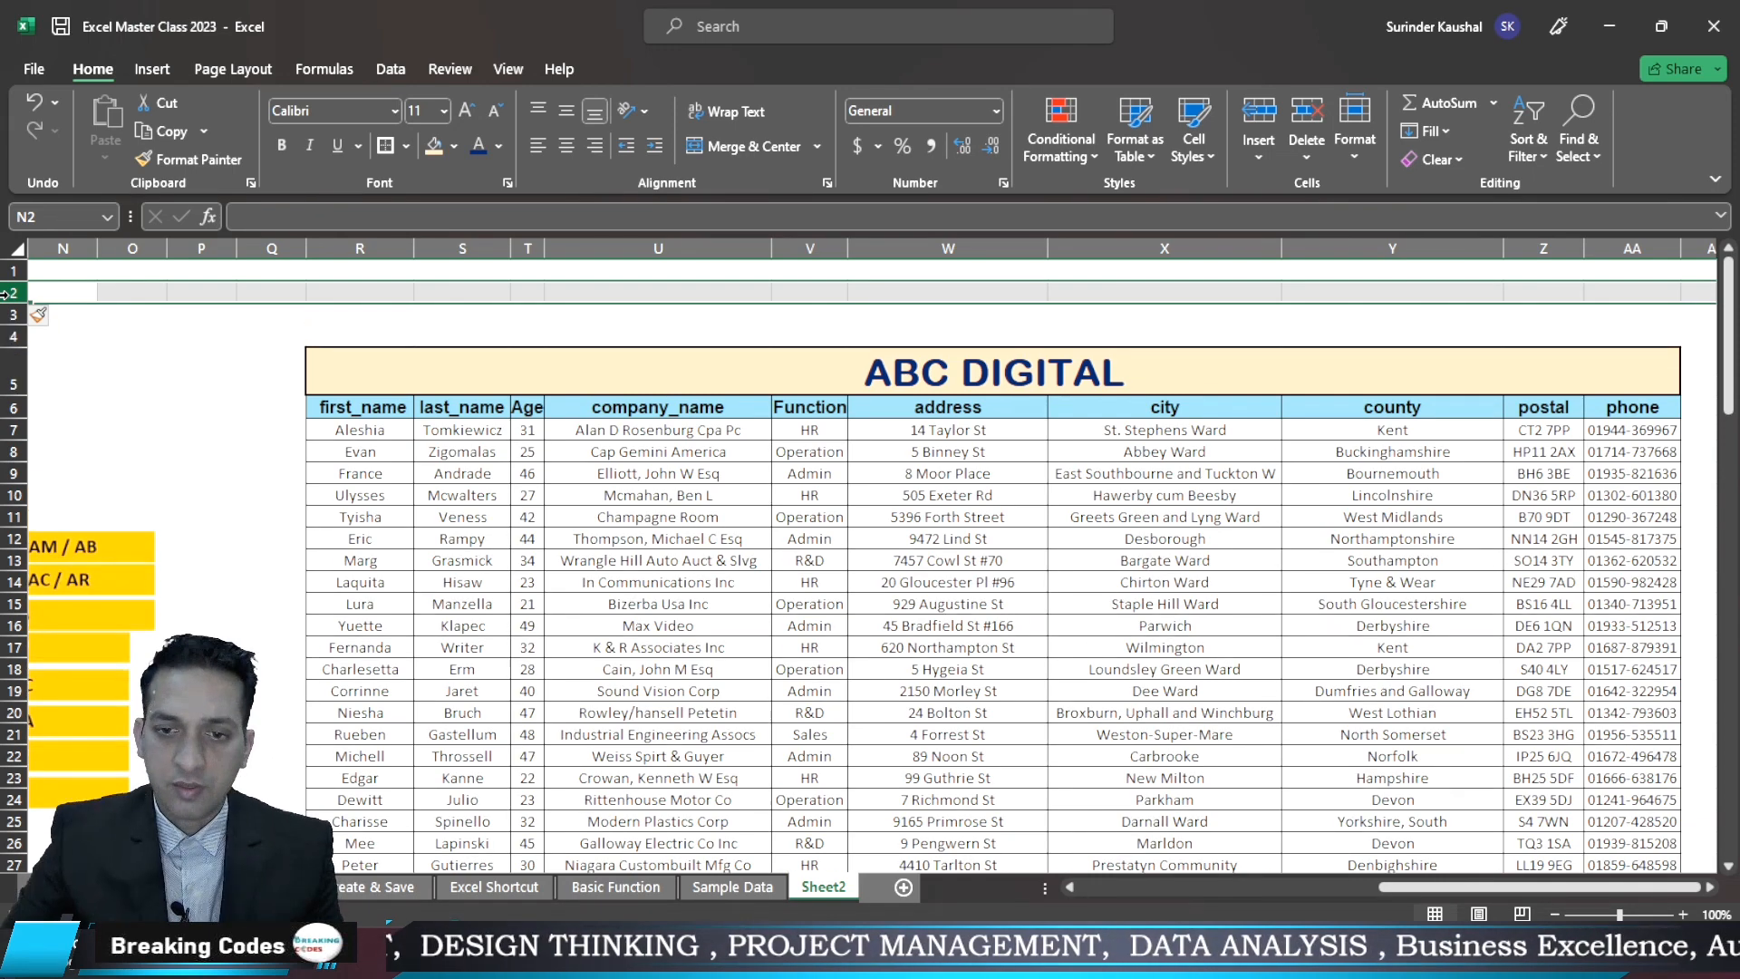
Enter the heading Monthly Report in cell R4, directly above the ABC DIGITAL title
click(428, 343)
click(355, 334)
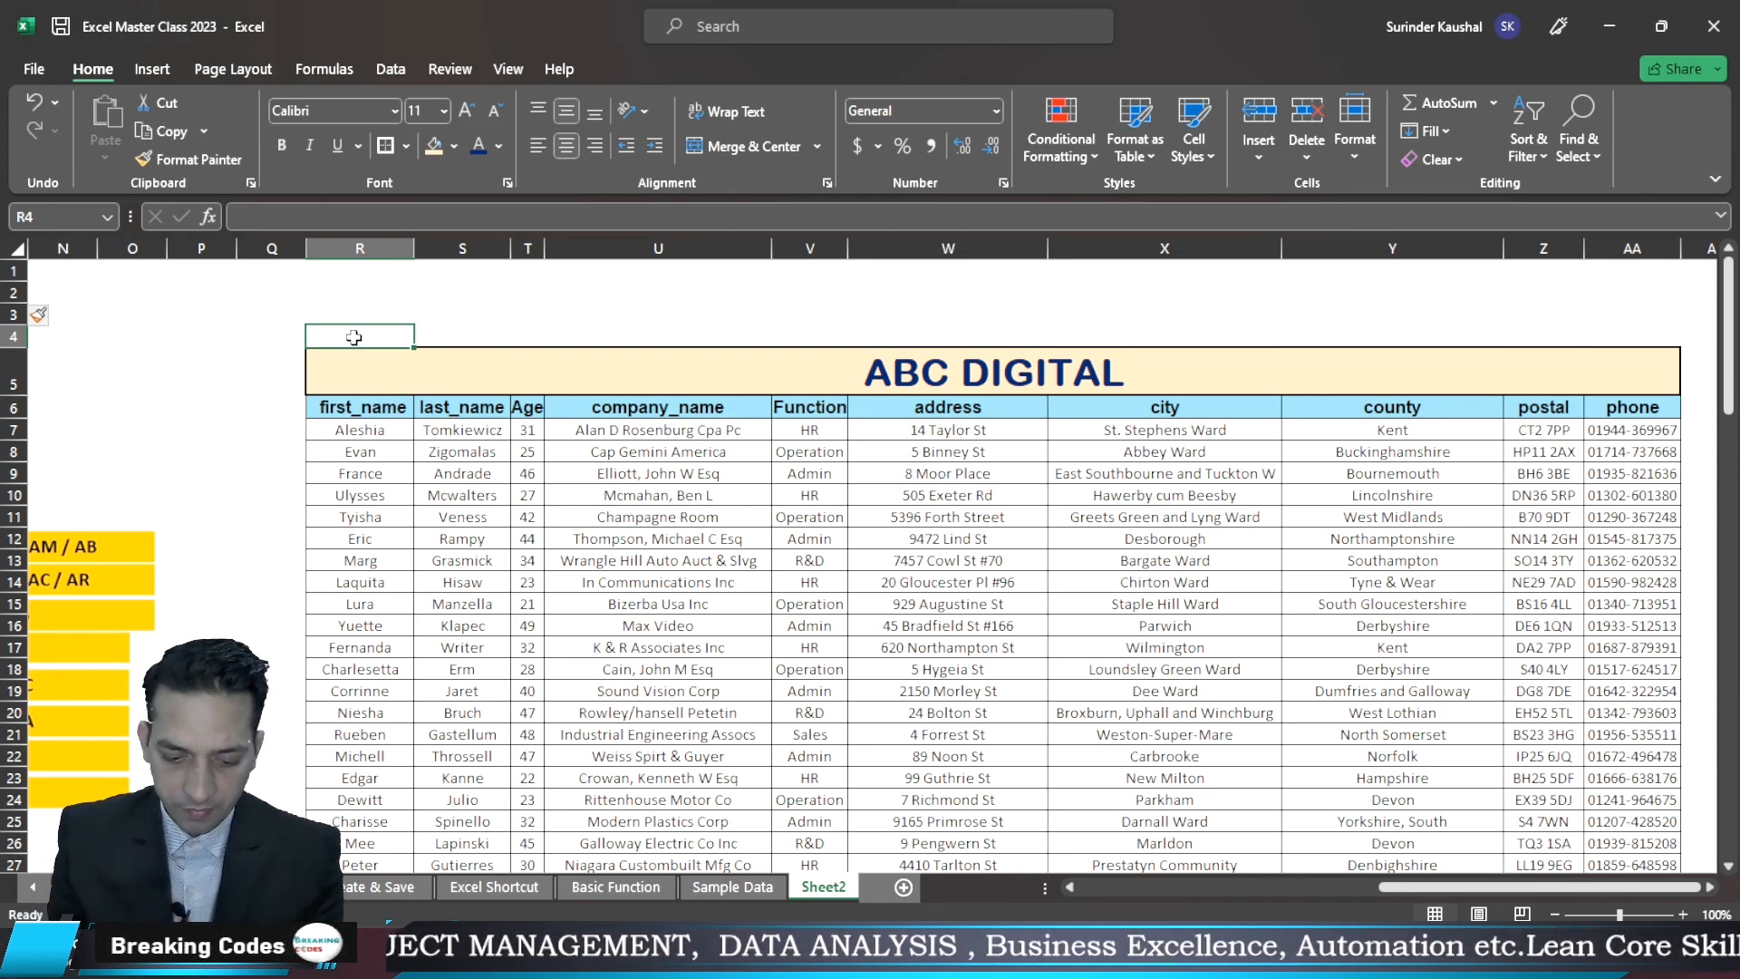
text(MOnthl)
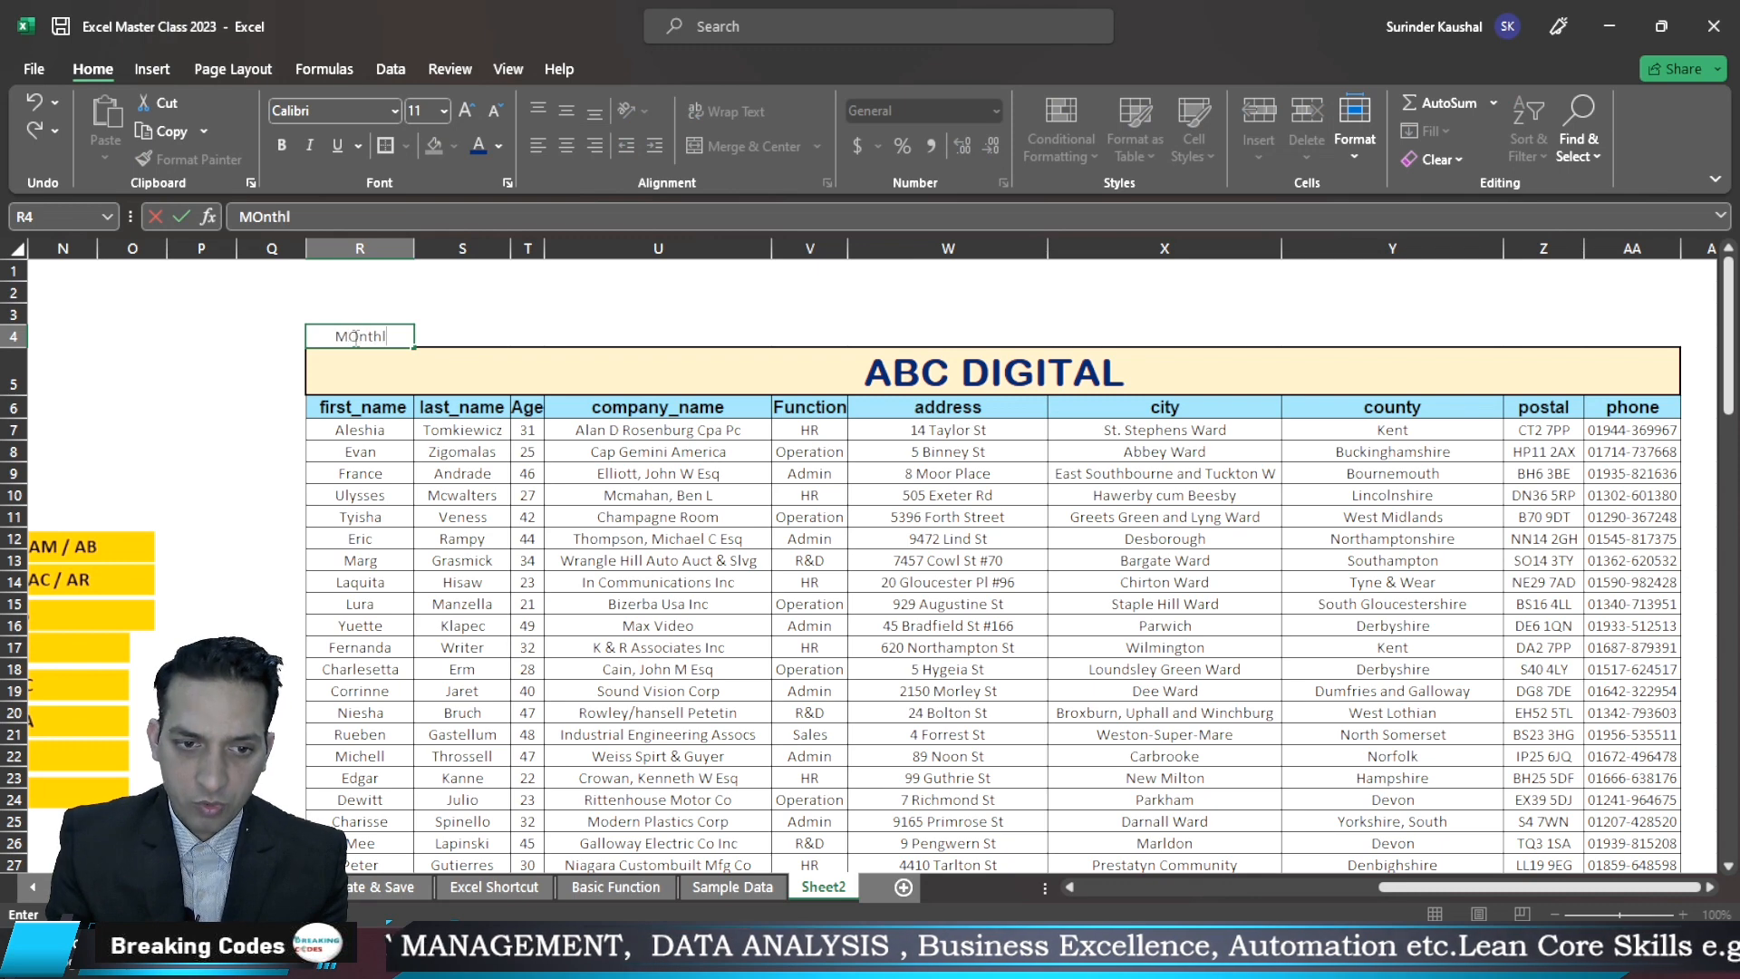
text(y Report)
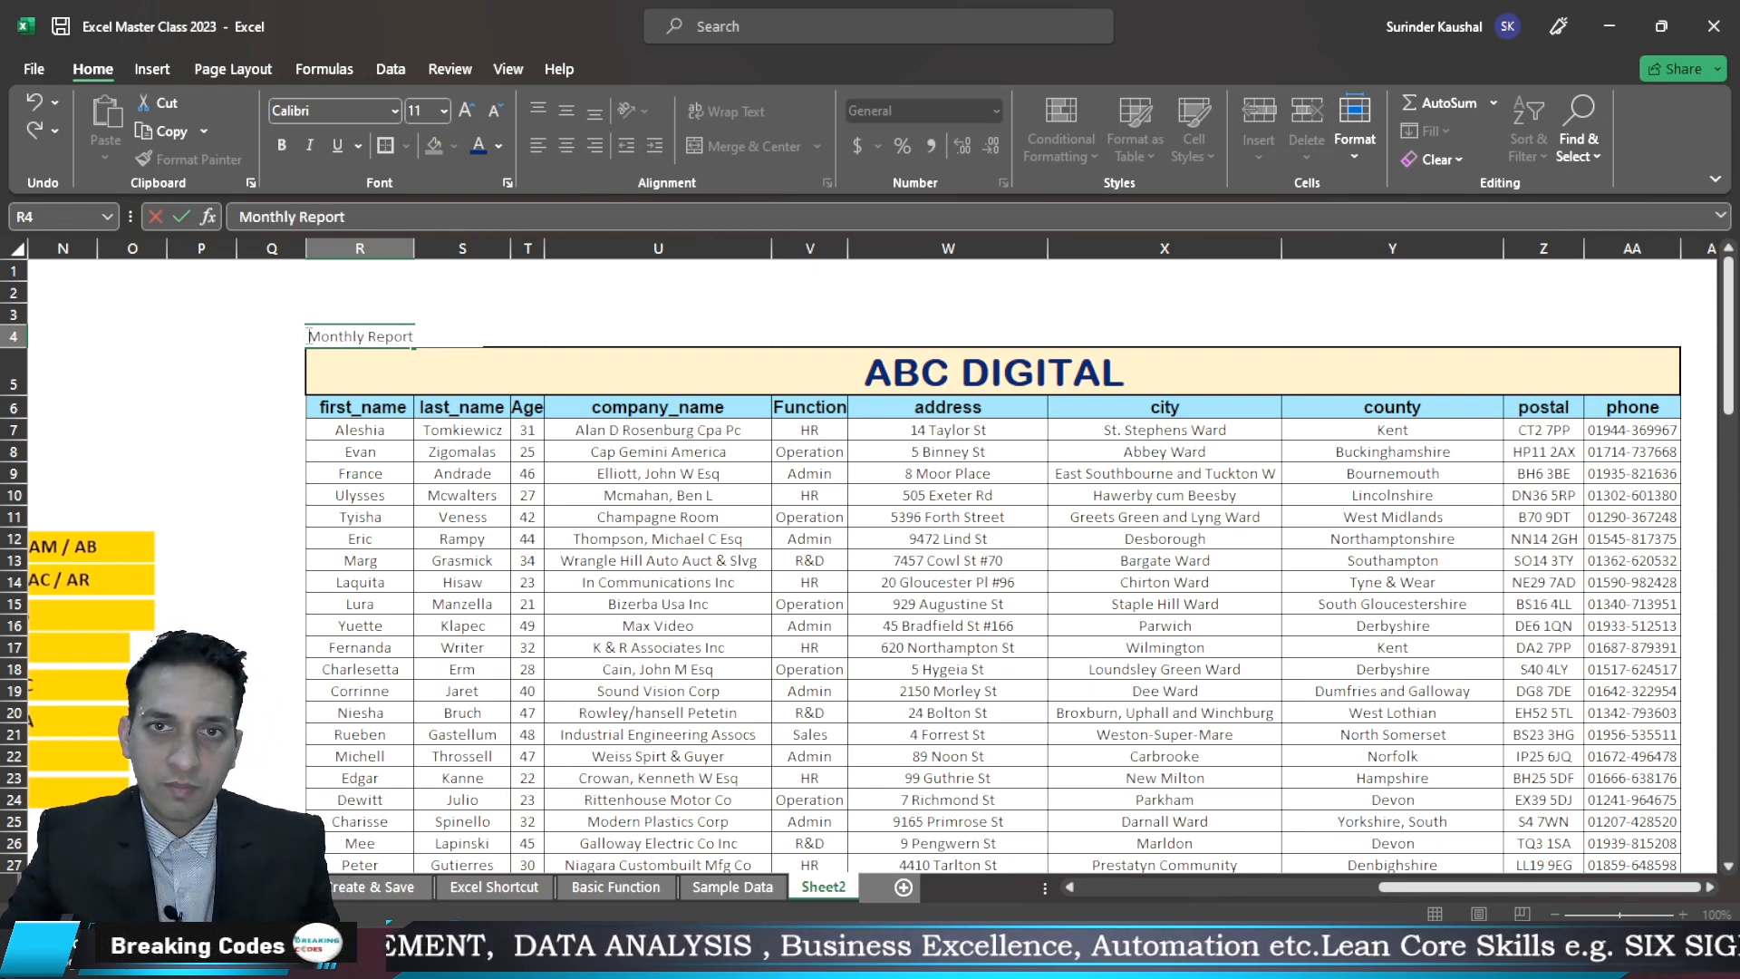
click(427, 299)
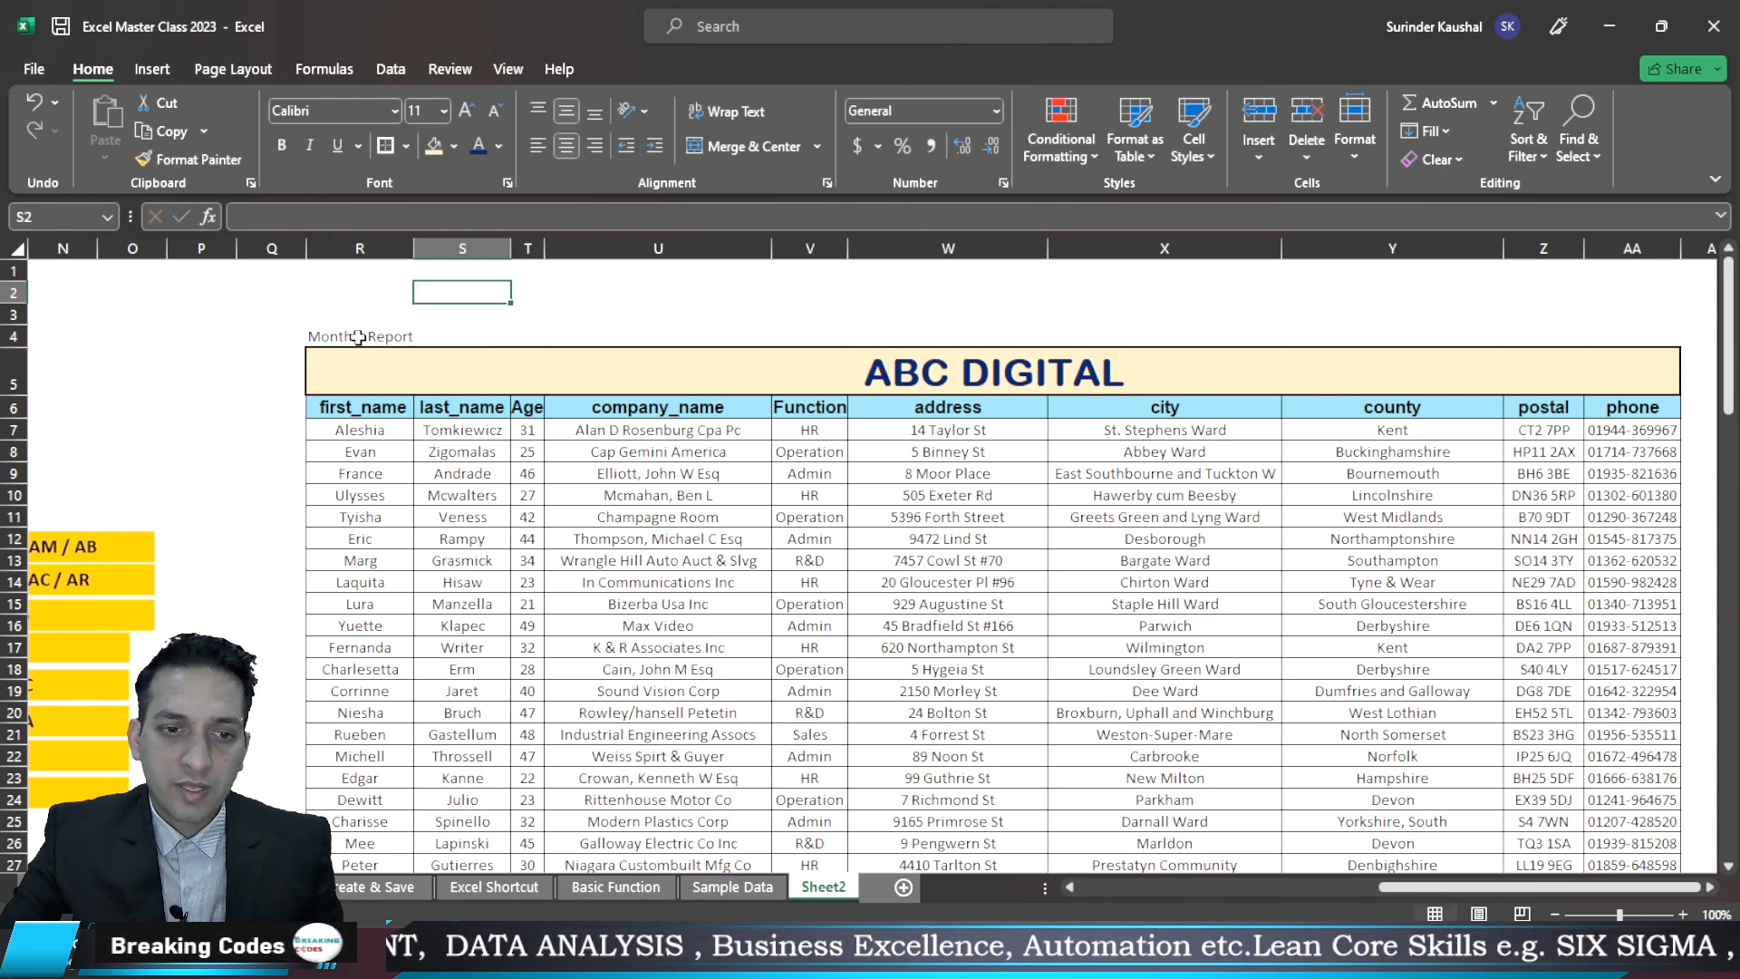
Merge and center the Monthly Report heading across R4:AA4
click(359, 337)
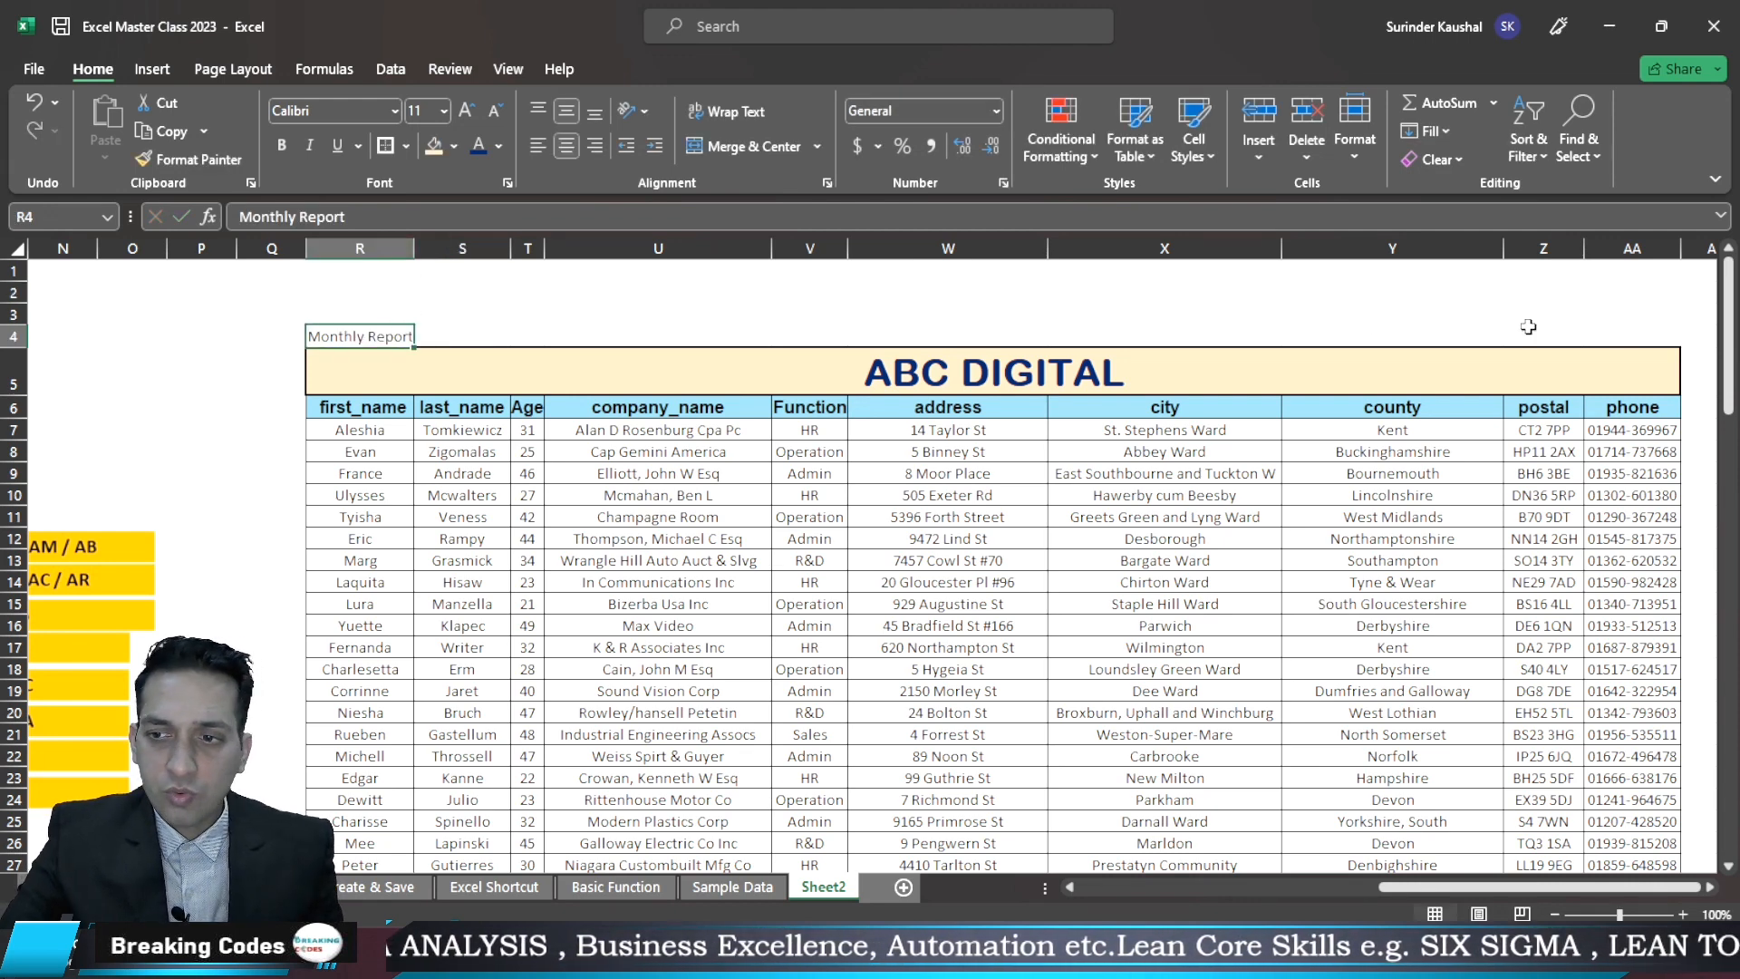
mouse_move(1670, 333)
mouse_down()
mouse_move(1222, 352)
mouse_move(462, 353)
mouse_move(389, 338)
mouse_move(1631, 344)
mouse_move(1434, 280)
mouse_move(1649, 335)
mouse_up()
click(389, 337)
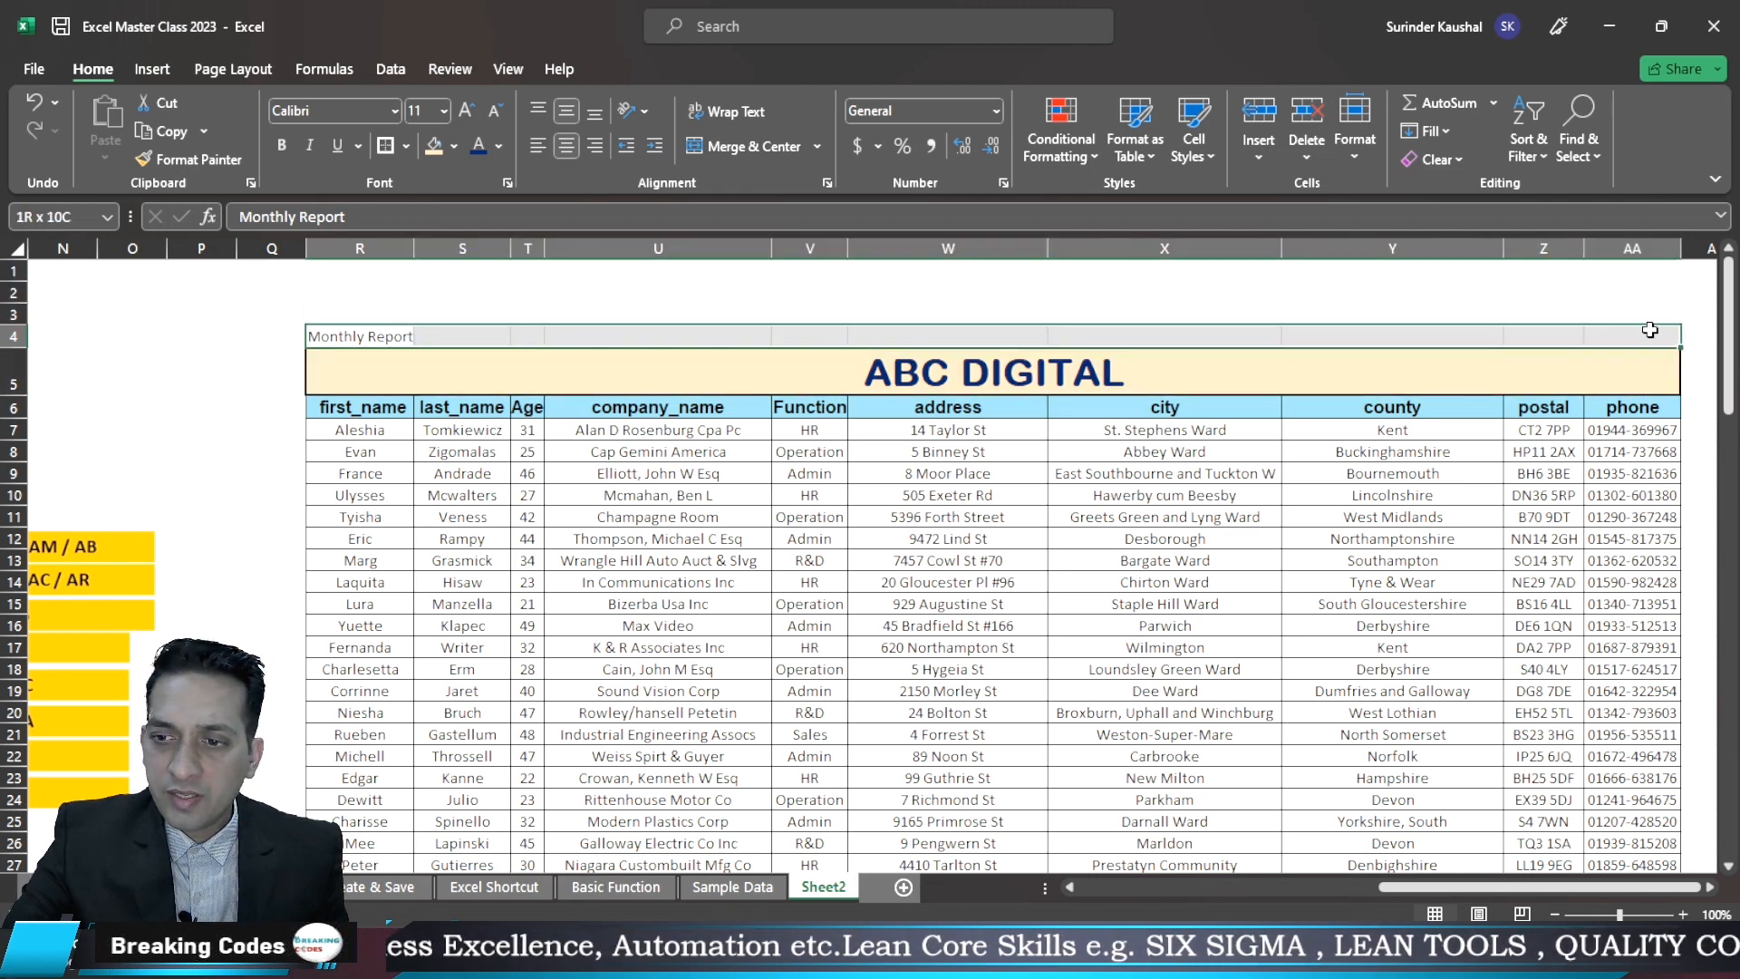
click(726, 148)
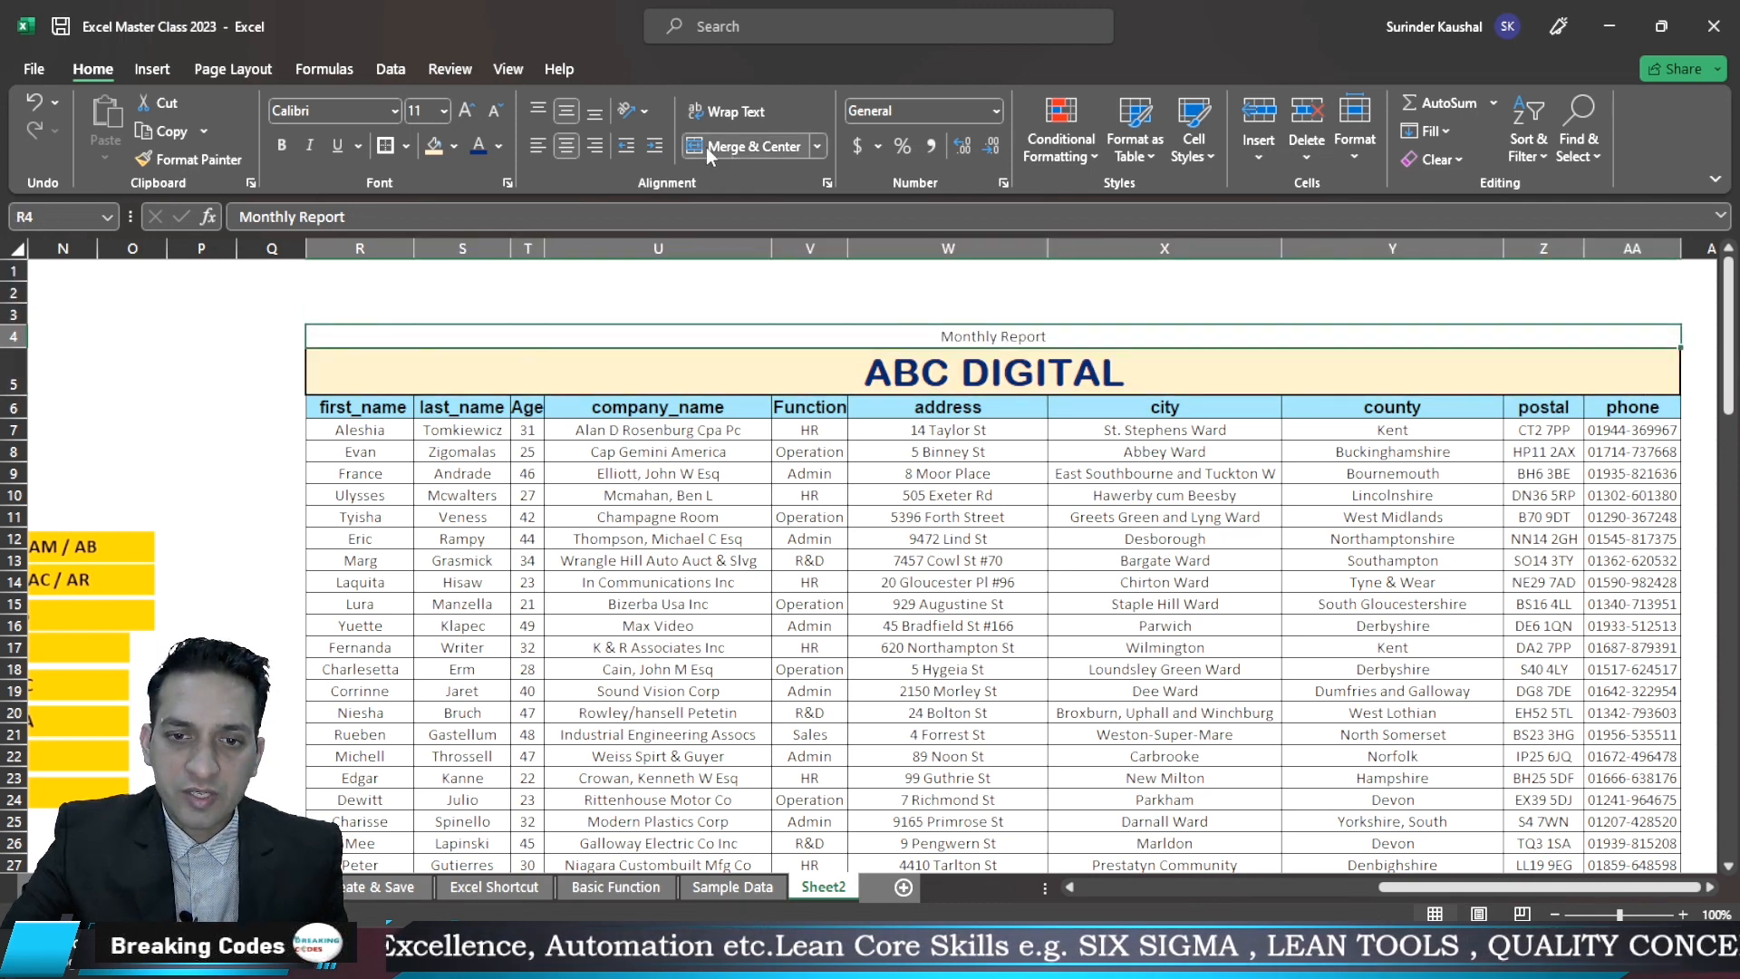
Set the font size of the Monthly Report heading to 18
click(464, 110)
click(465, 111)
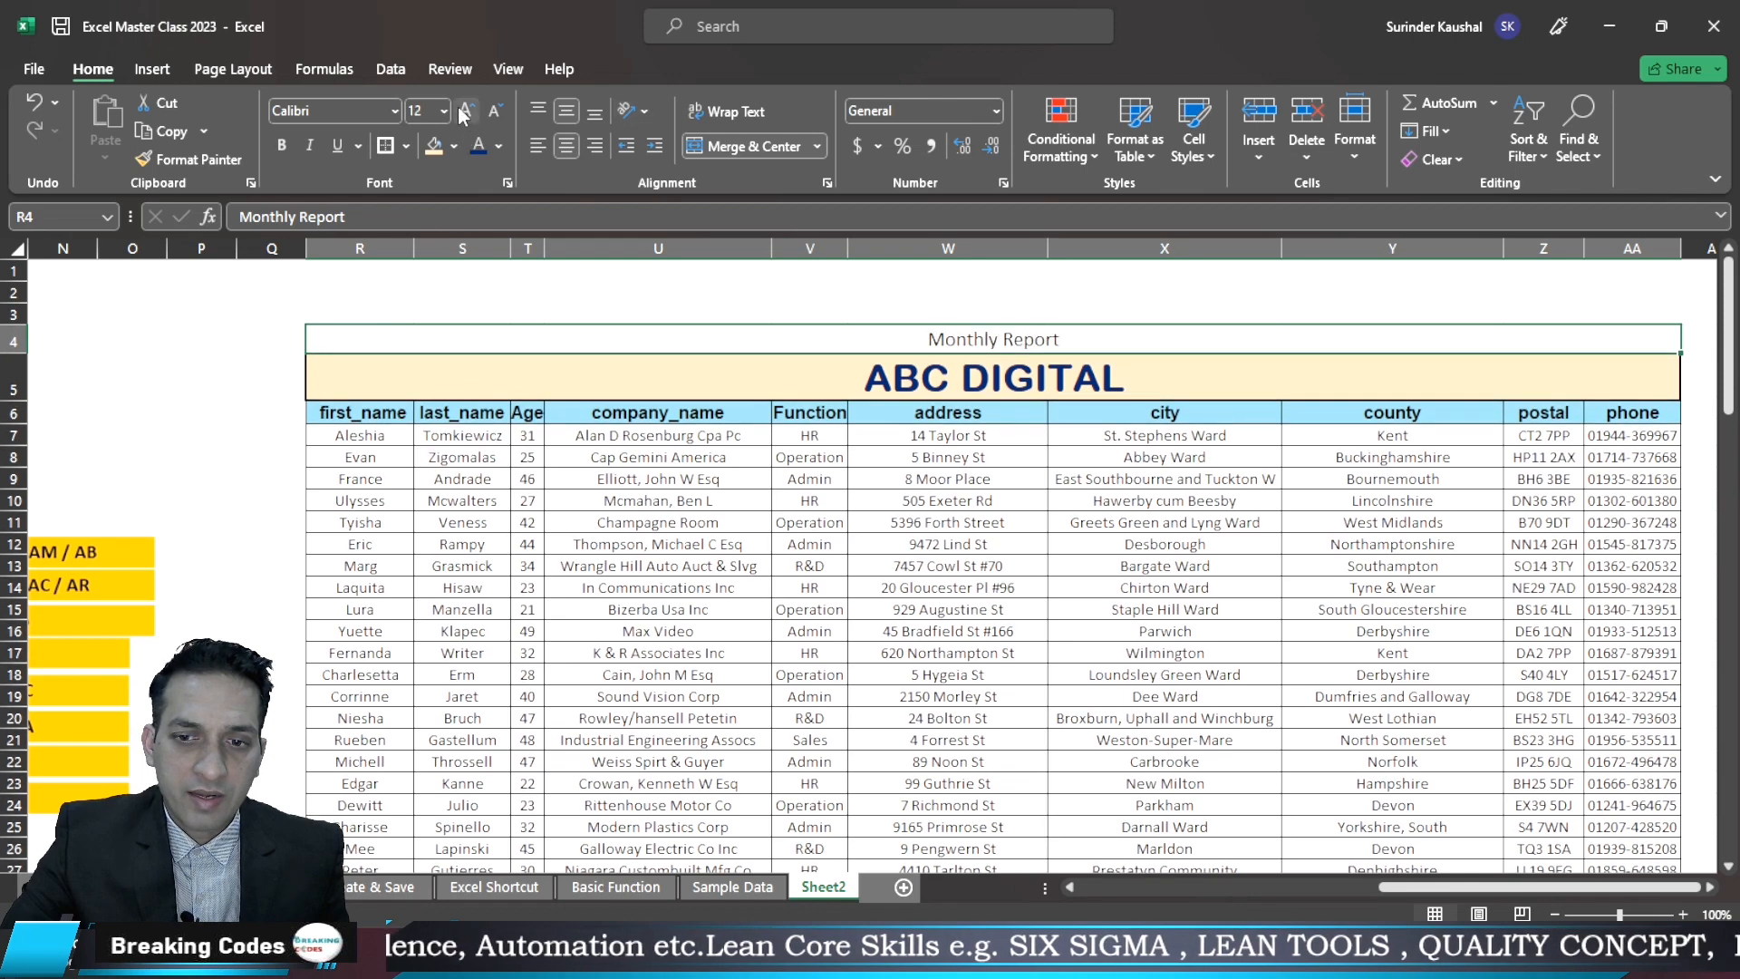
click(465, 110)
click(465, 110)
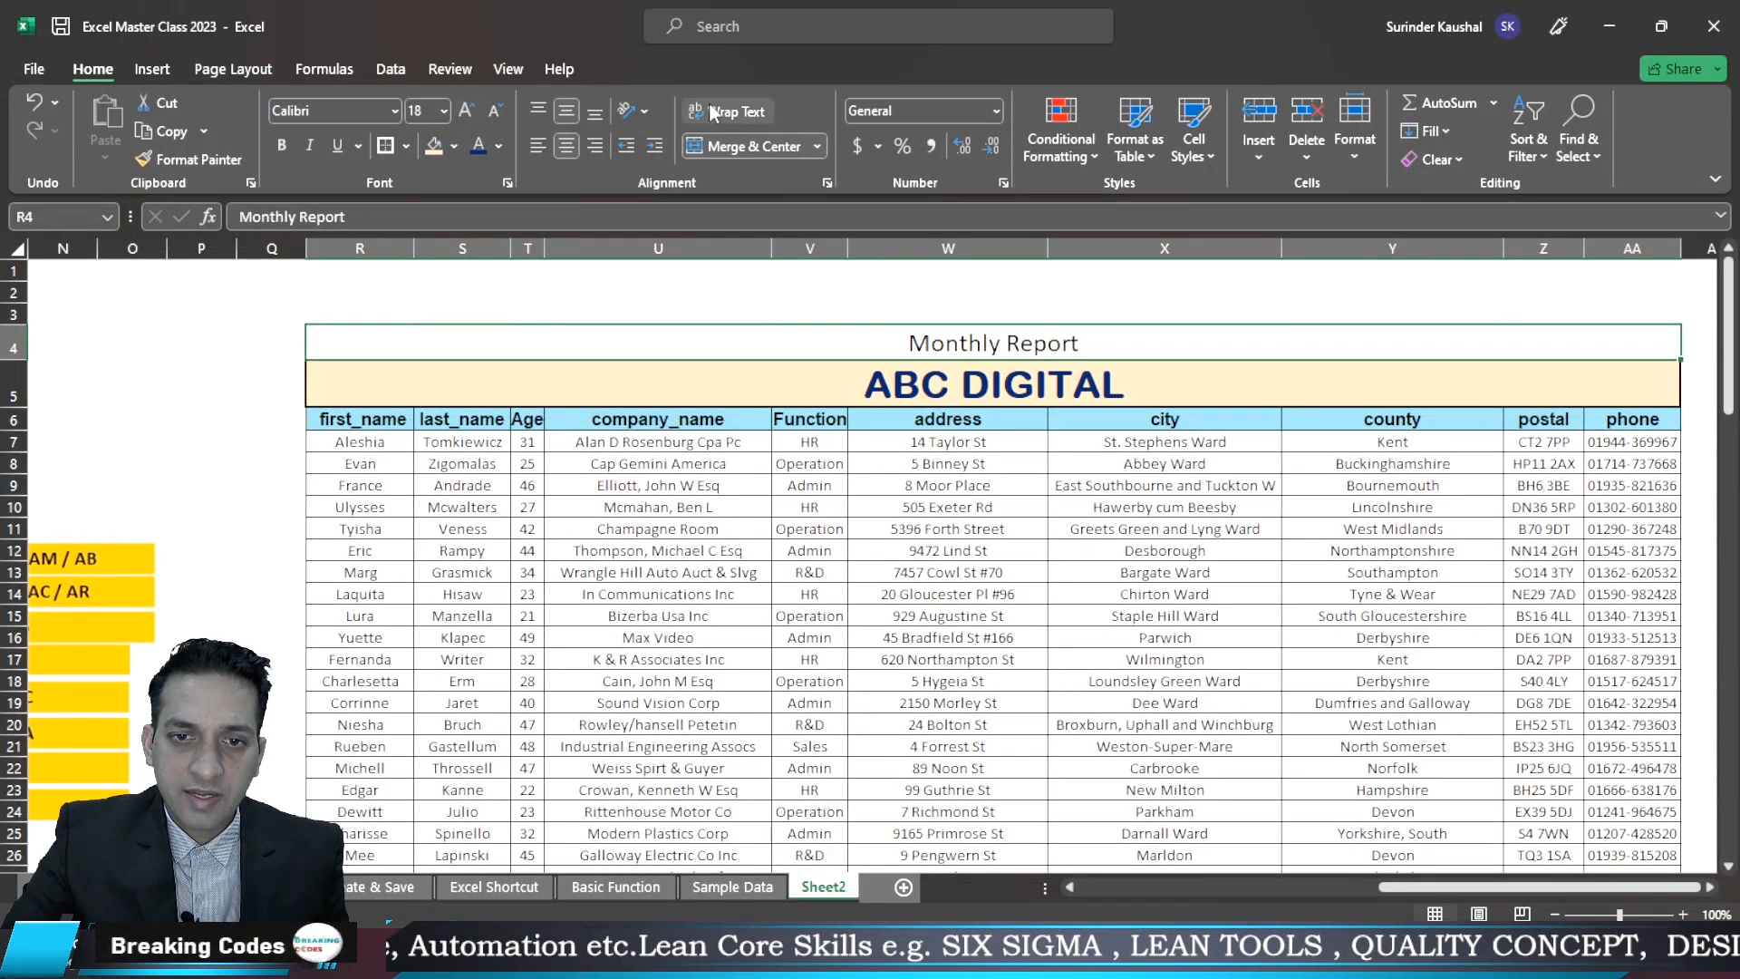
Format the Monthly Report heading as bold with a light red fill and thick outside borders
click(454, 147)
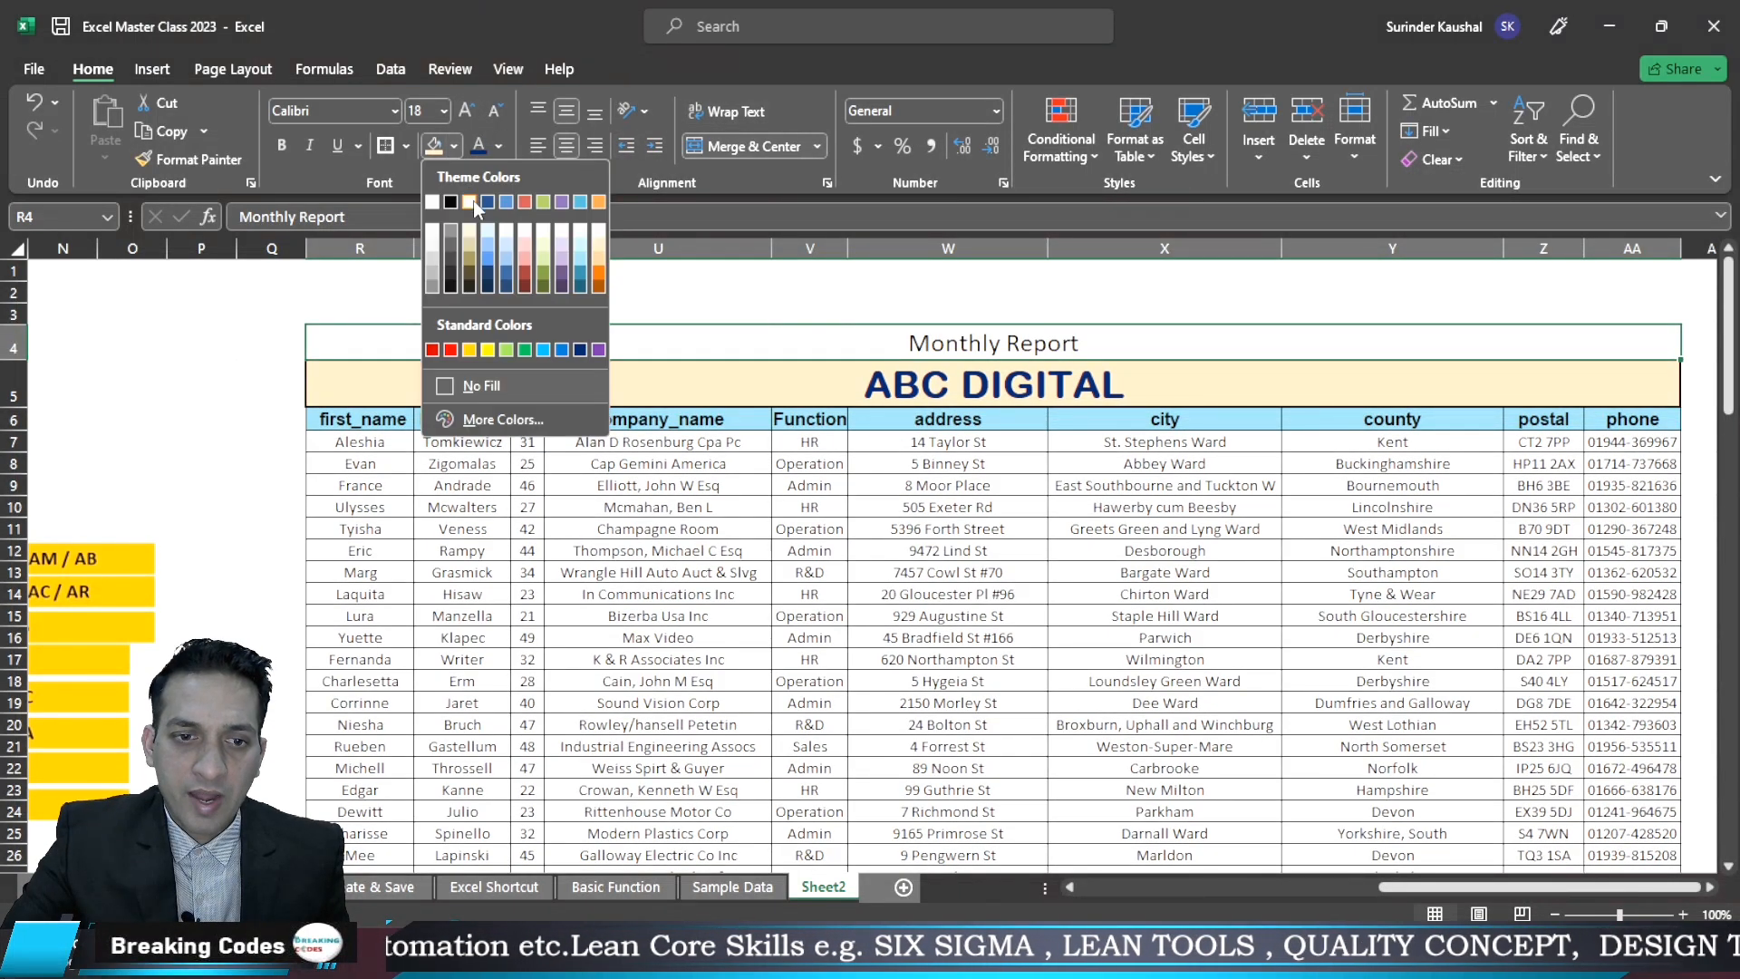
click(524, 233)
click(280, 149)
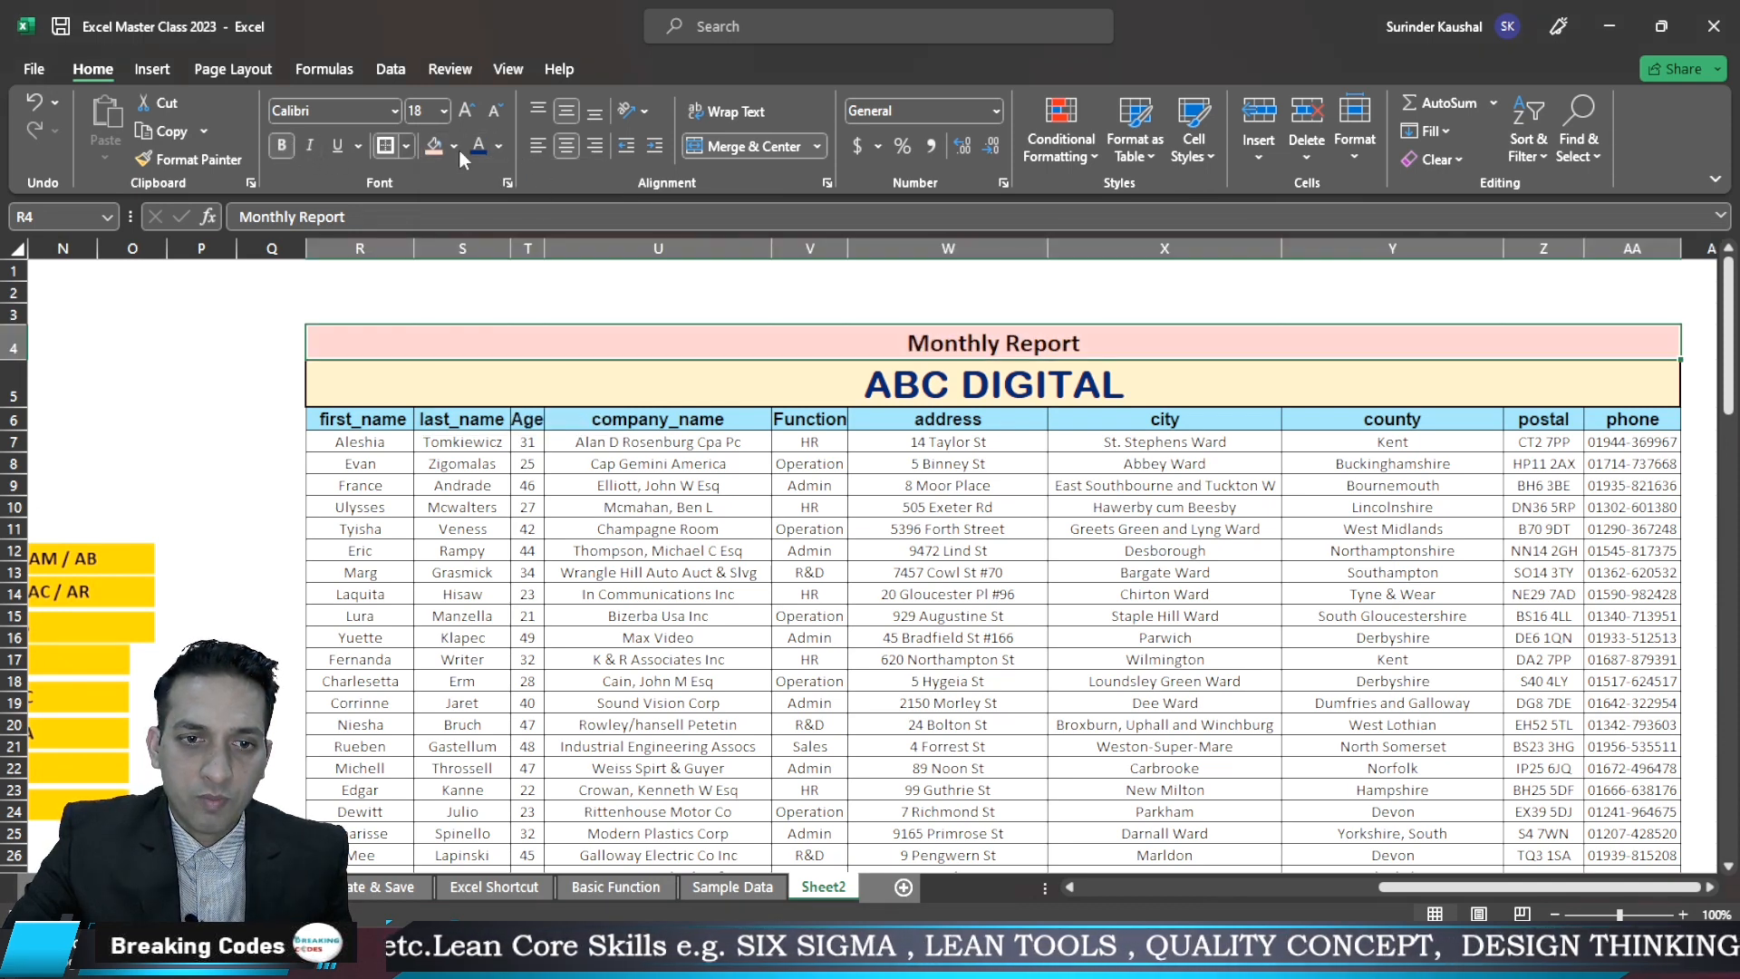
click(385, 147)
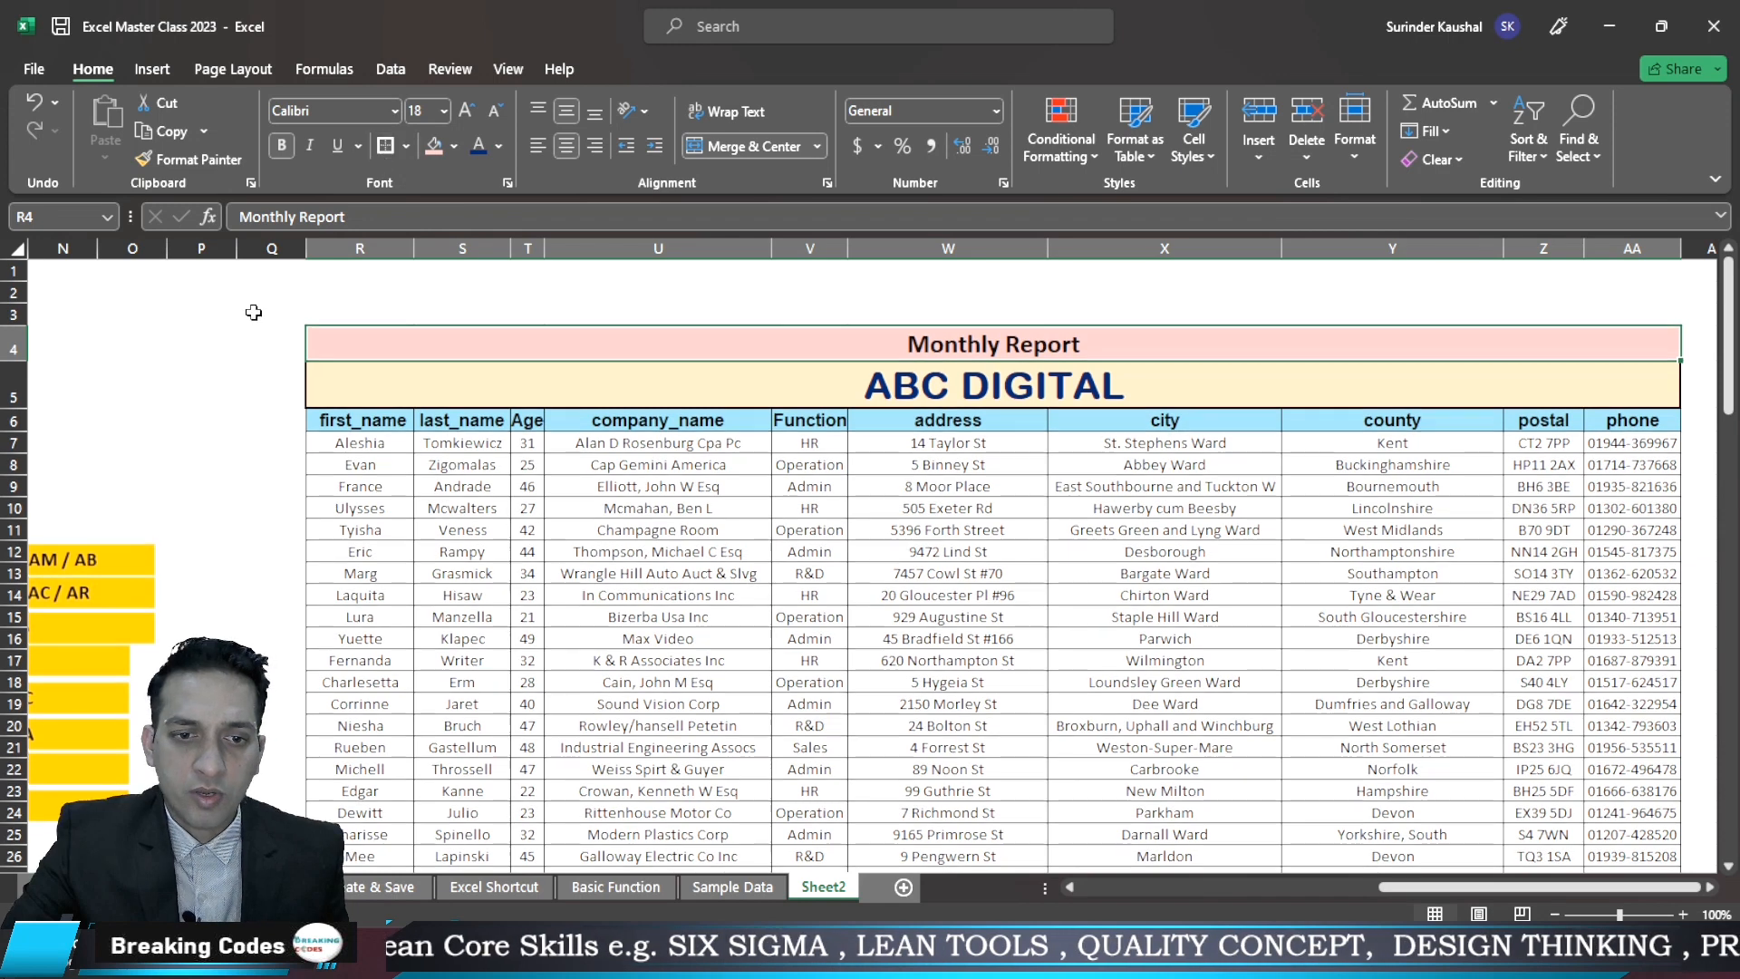
click(249, 312)
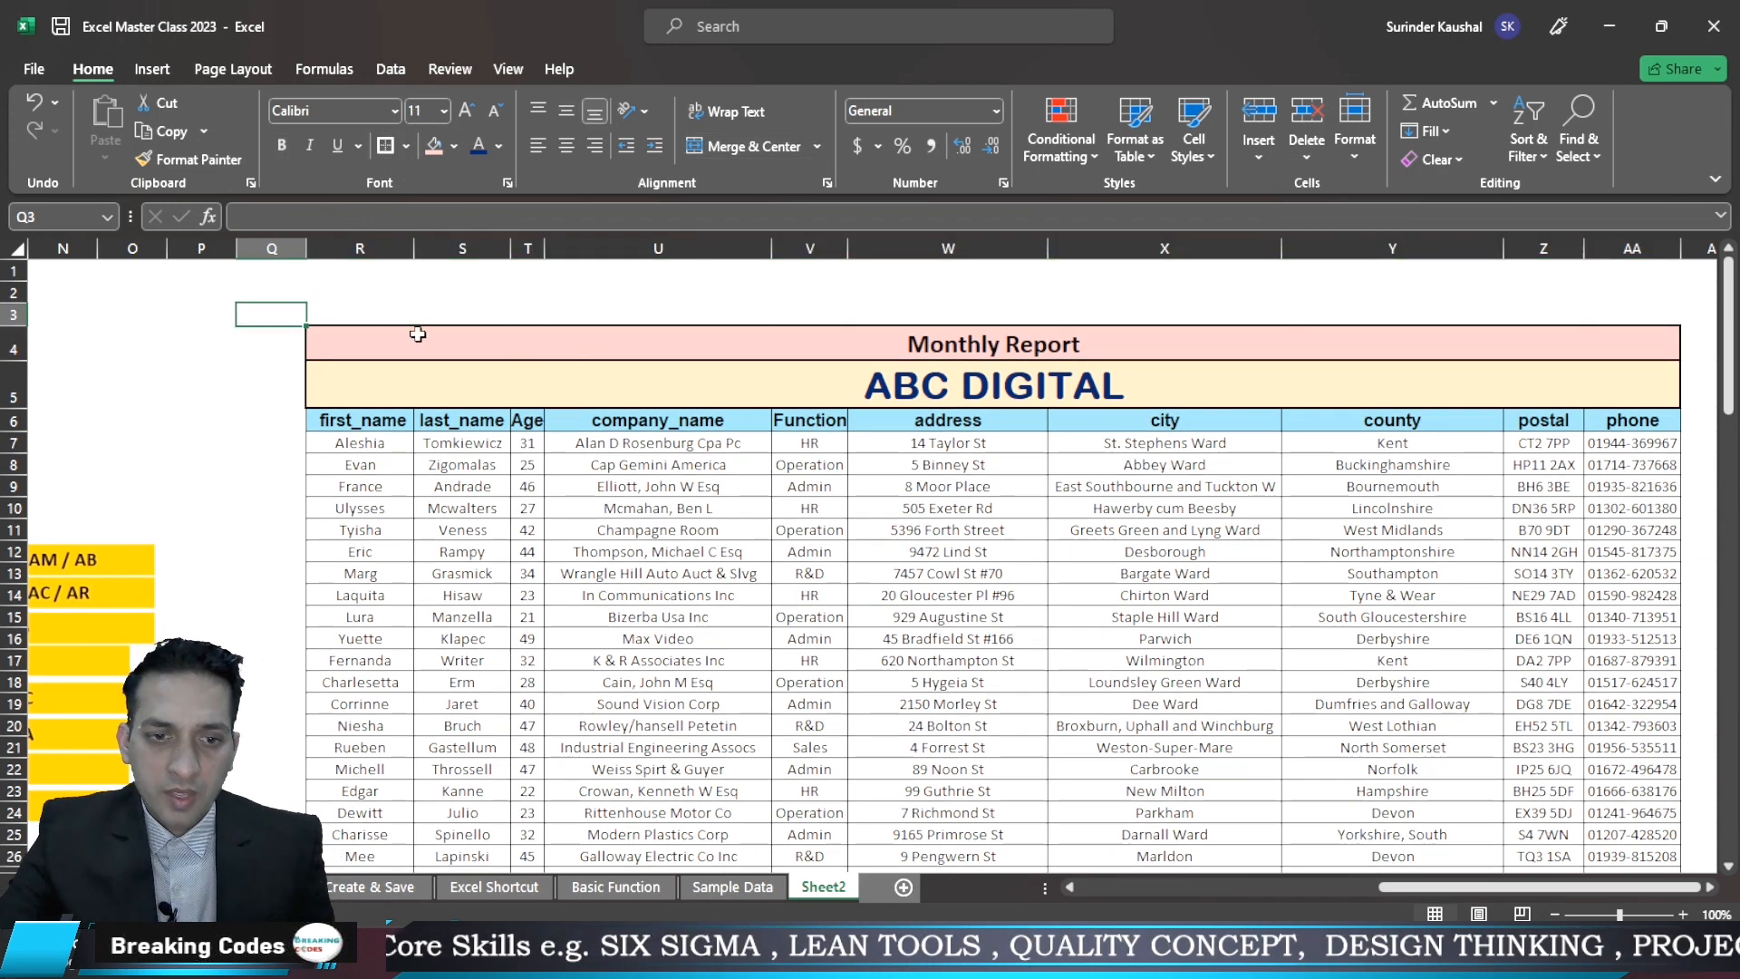
Apply thick outside borders around the blank range R3:AA3 above the Monthly Report heading
drag(379, 313, 685, 328)
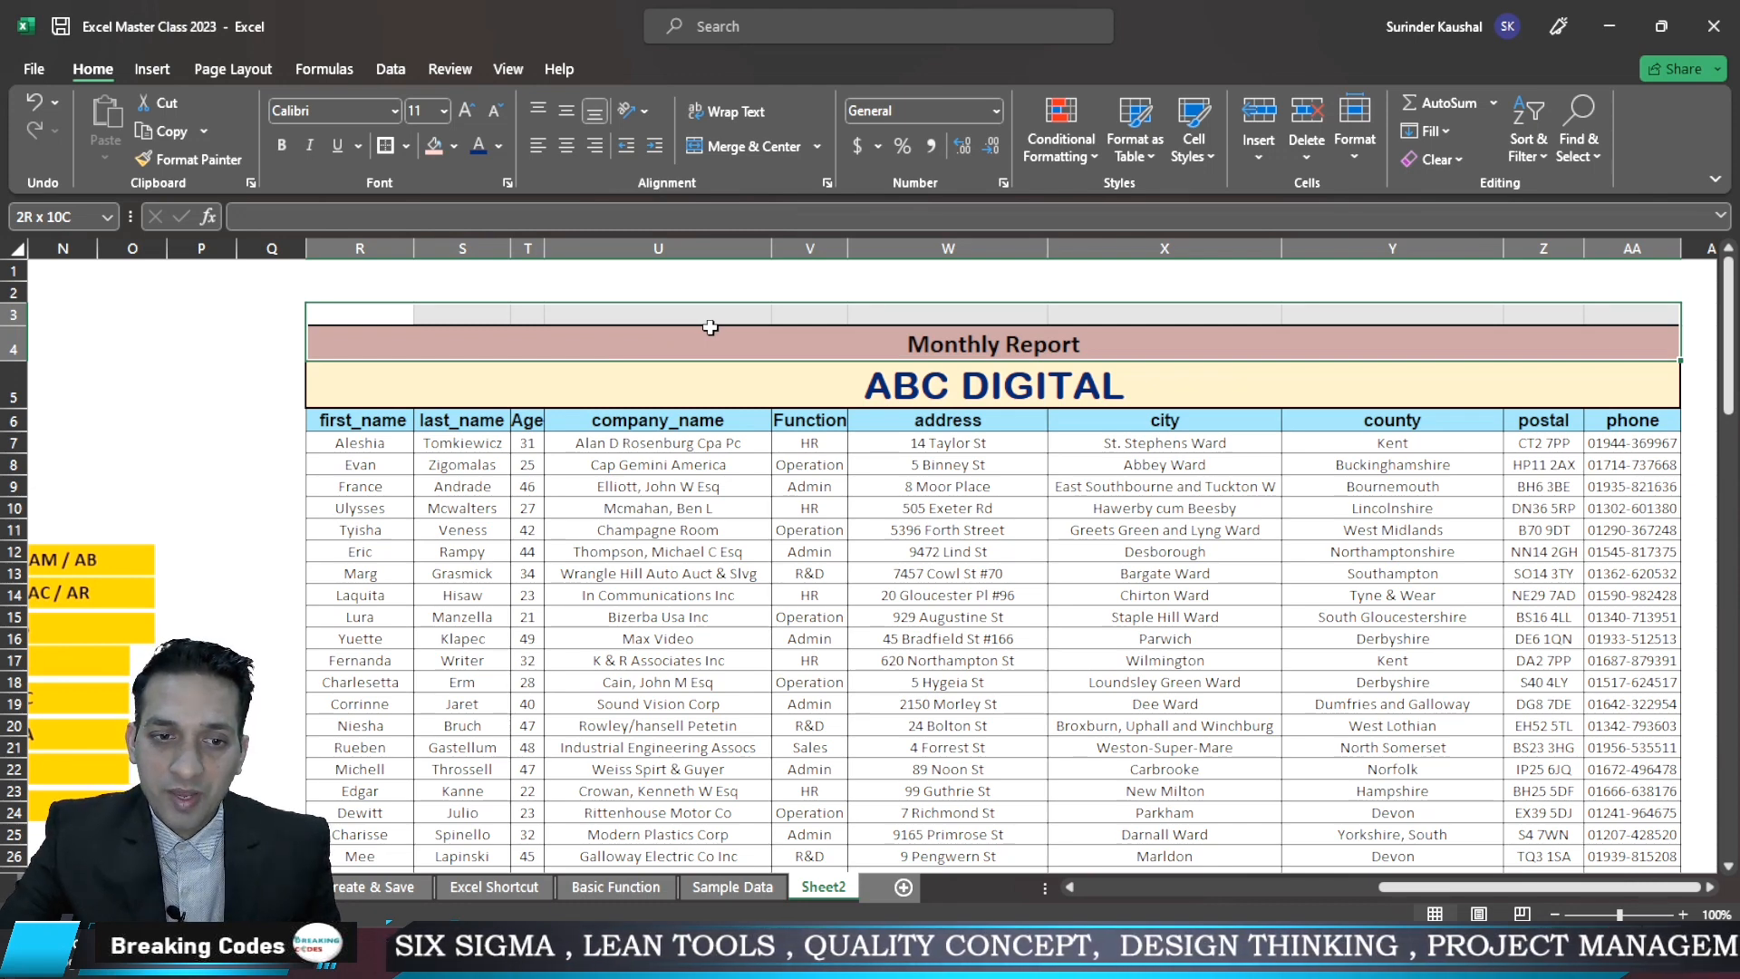
drag(710, 327, 708, 326)
click(386, 147)
Enter the heading Research Team Progress in cell R3 above the Monthly Report row
click(386, 315)
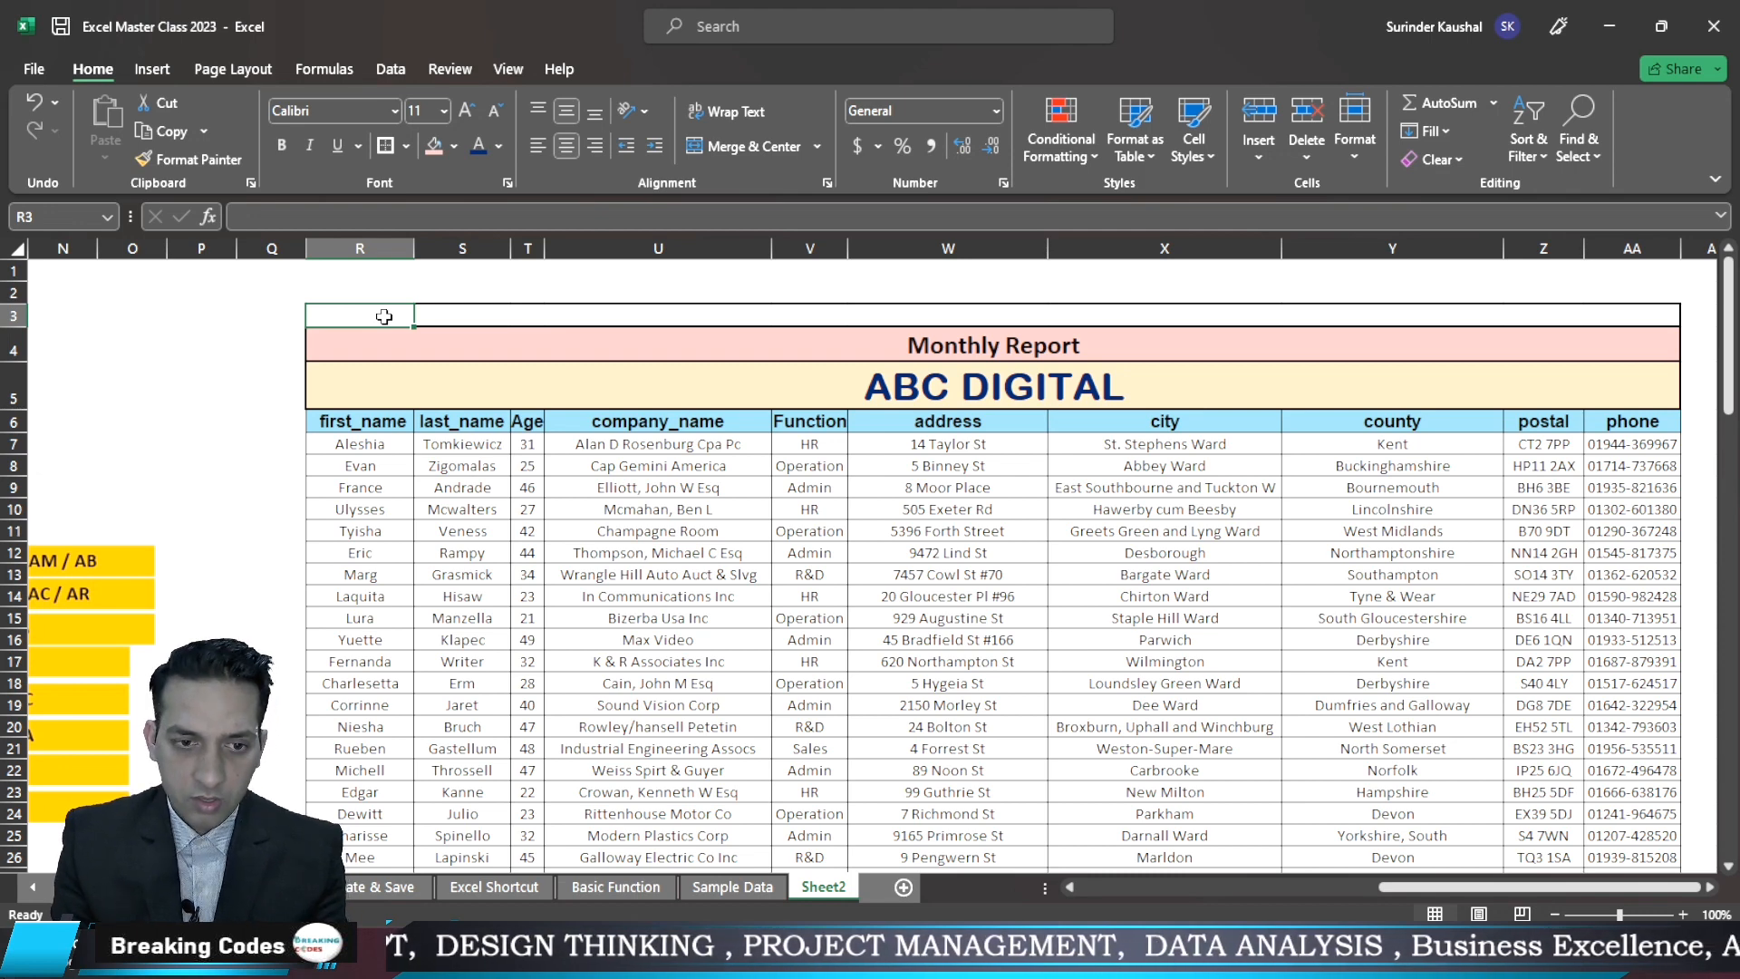
text(Reed)
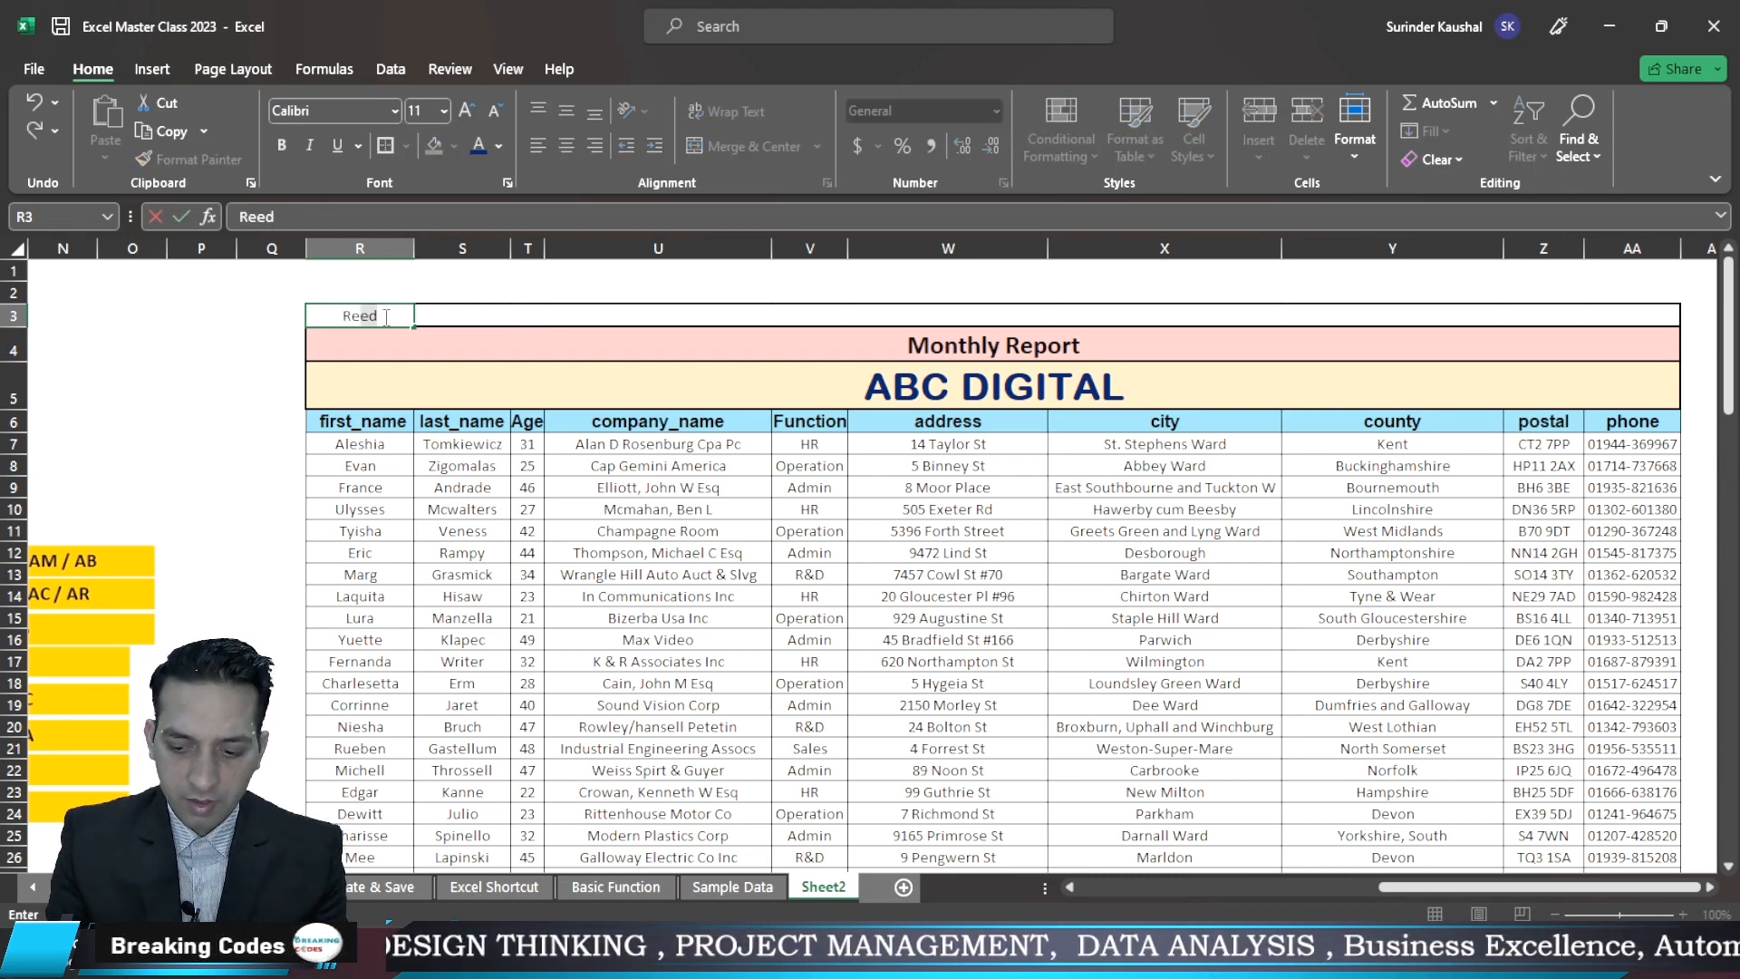
key(BackSpace)
key(BackSpace)
text(sear)
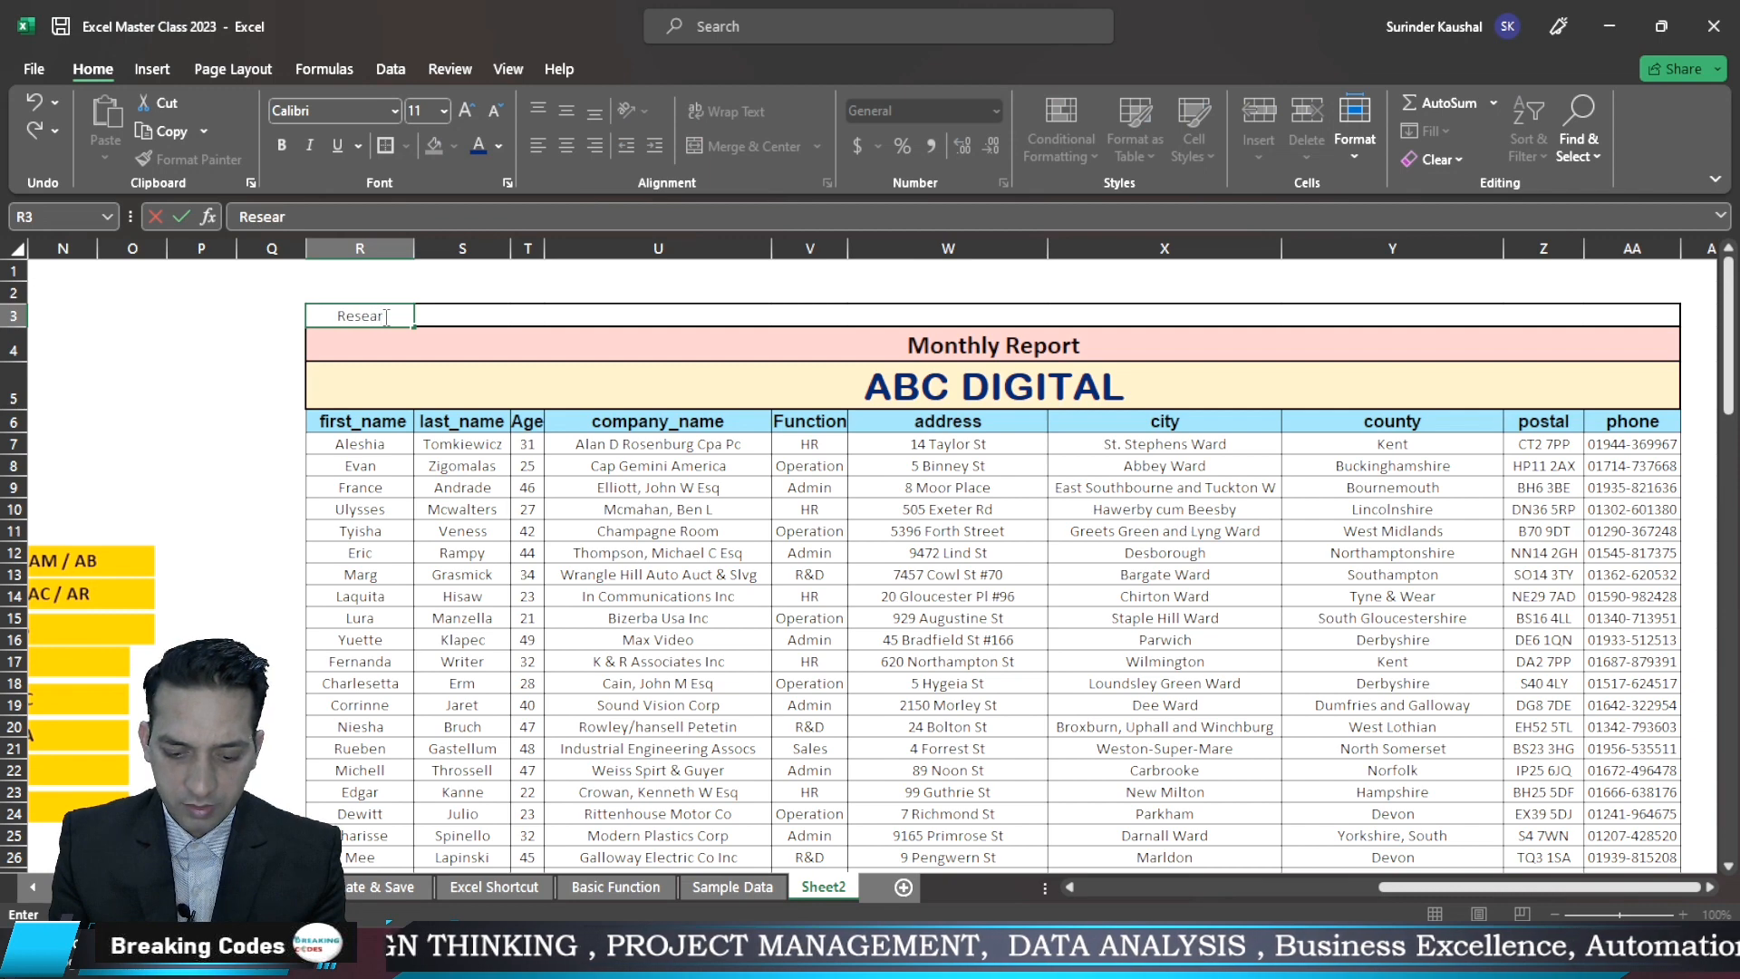
text(ch Team,)
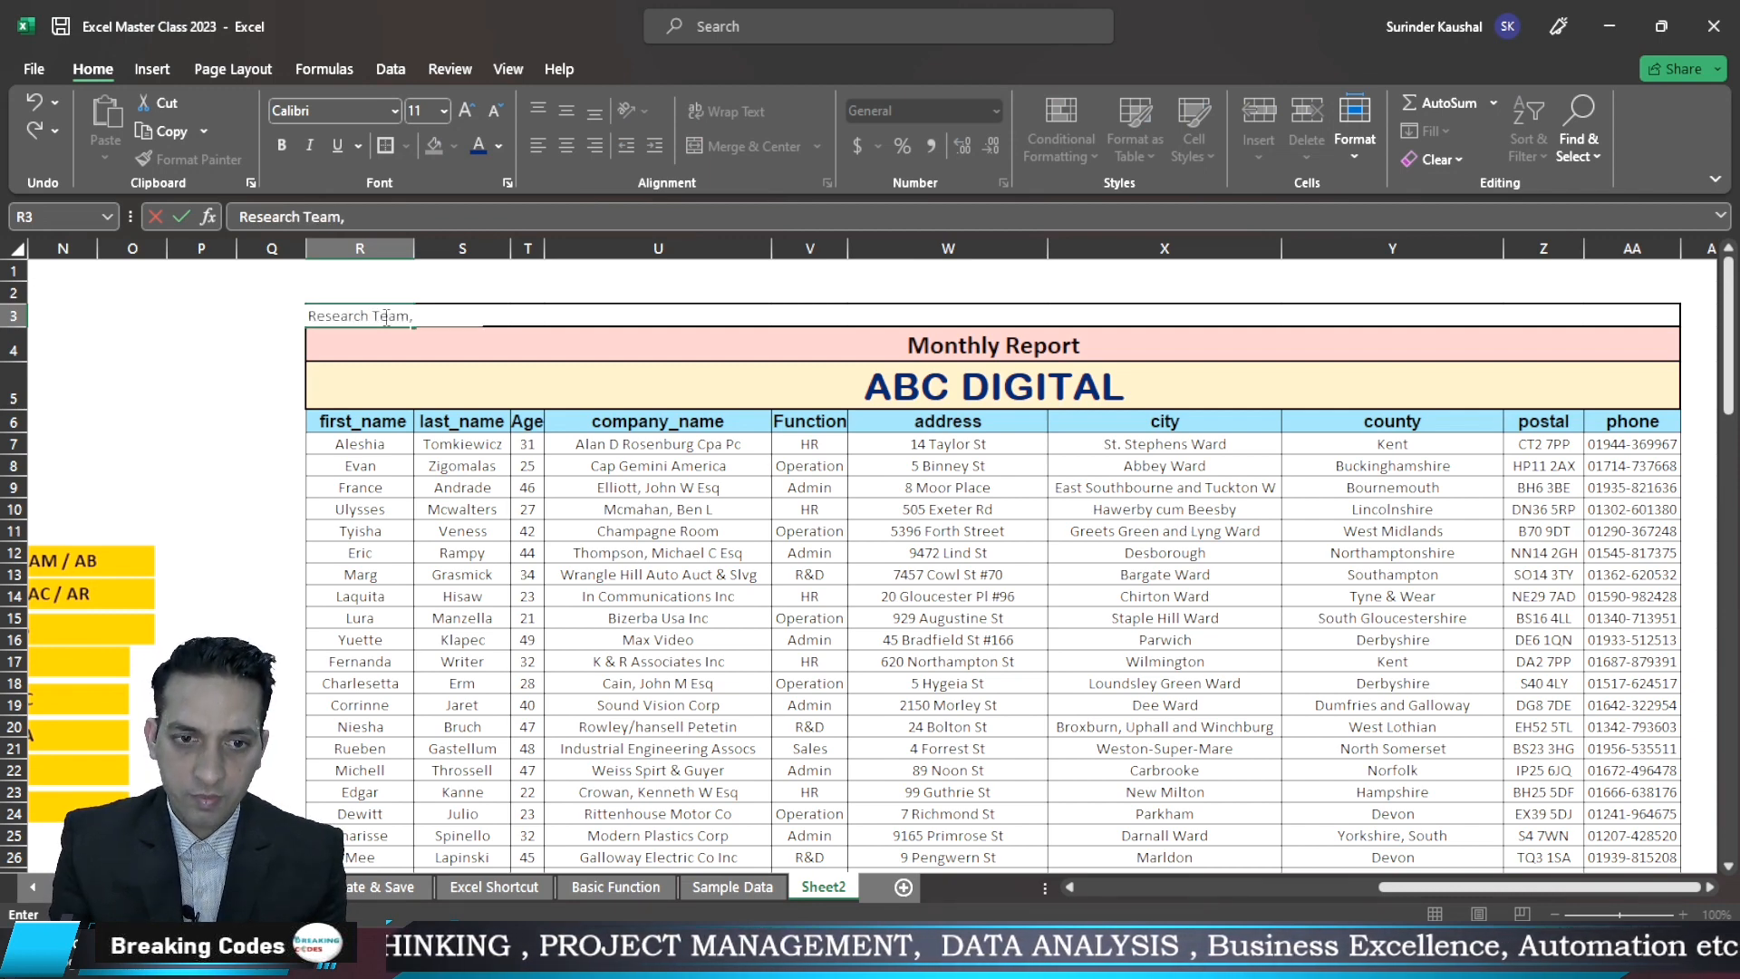
key(BackSpace)
text(Progress)
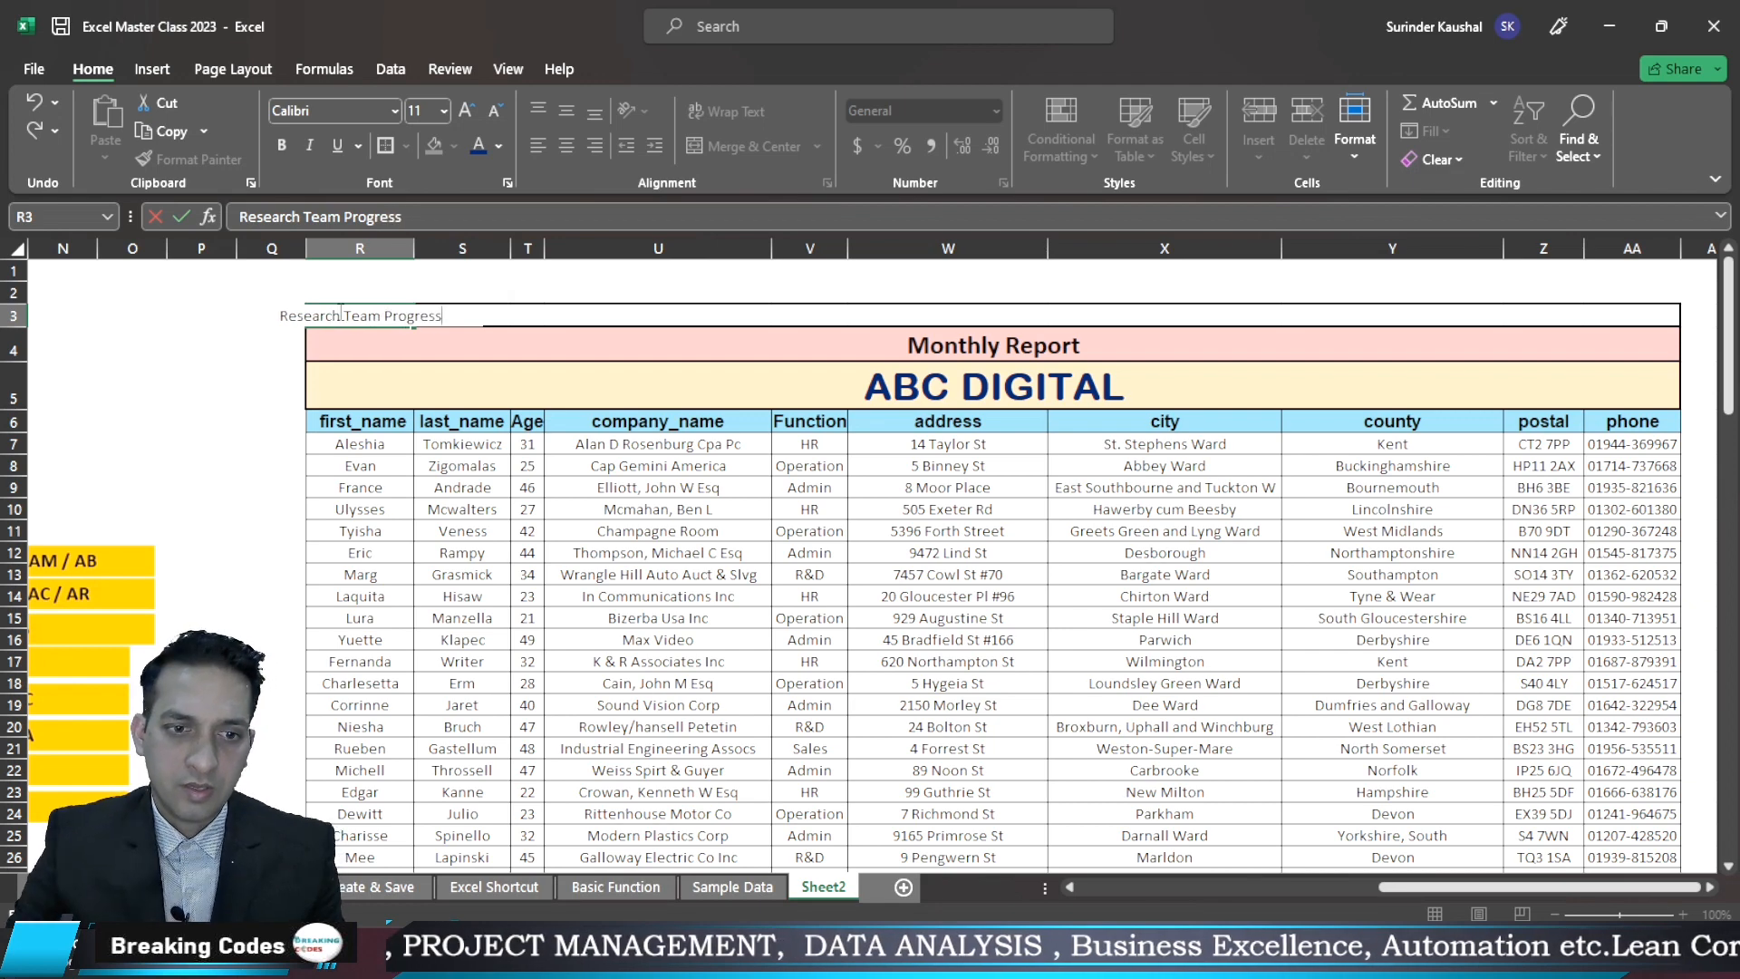
key(ctrl+Return)
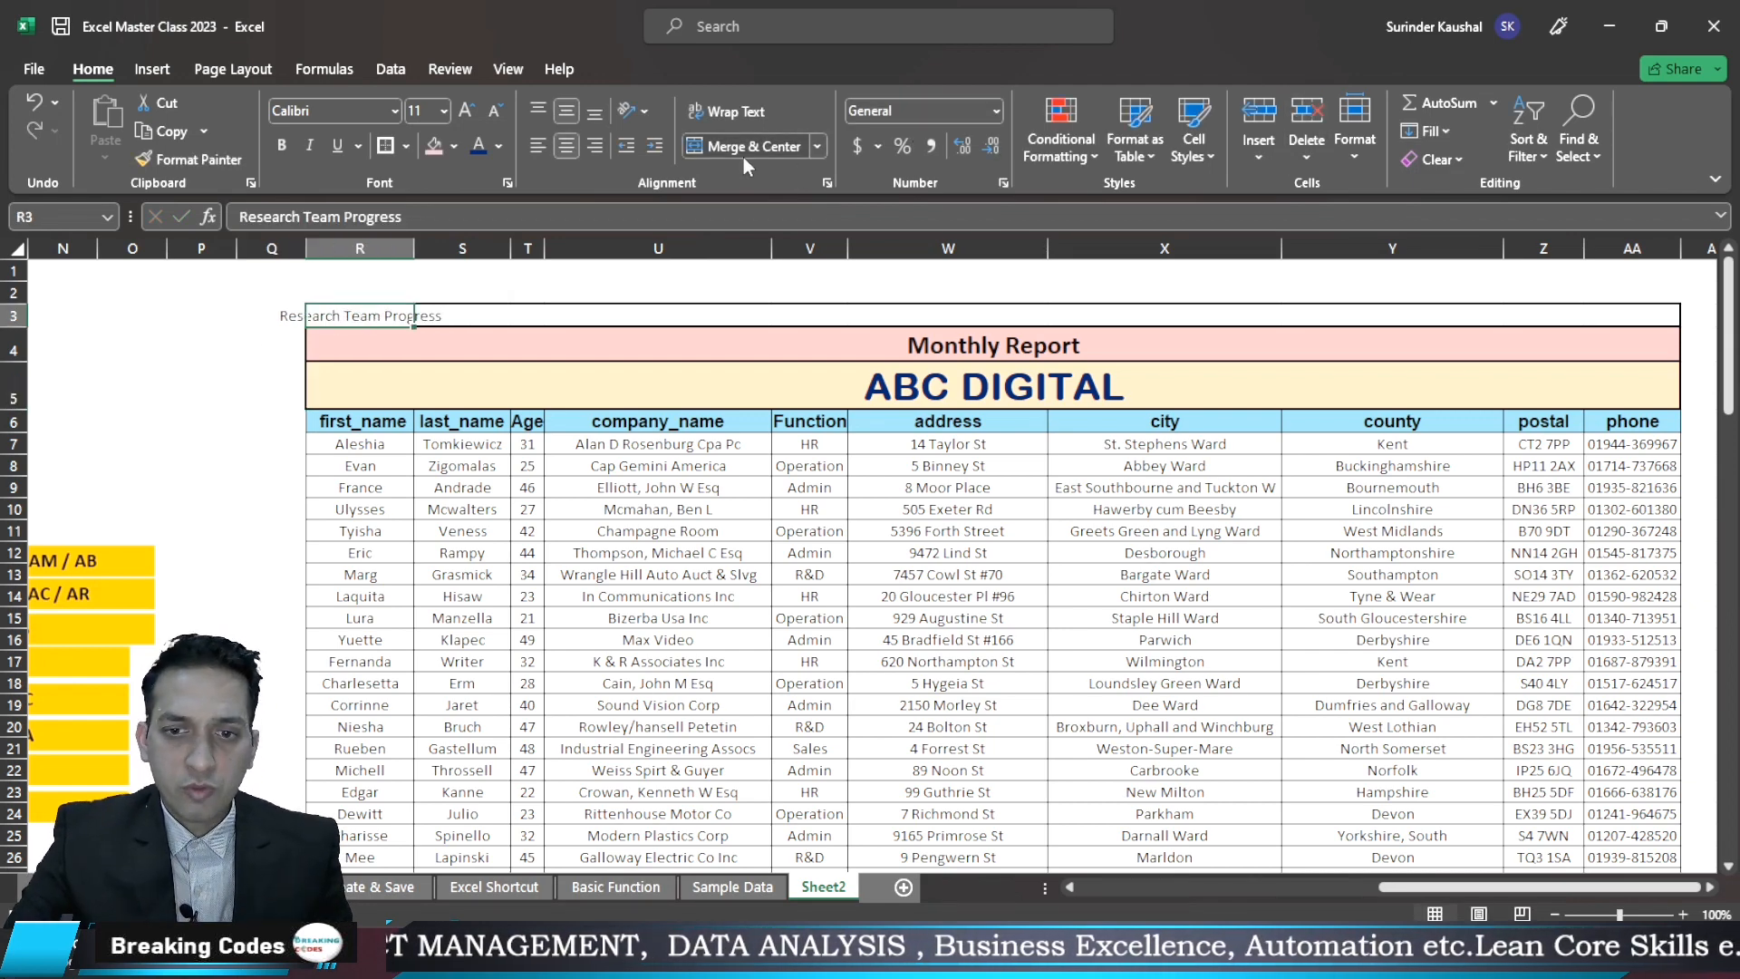
Merge and center the Research Team Progress heading across R3:AA3
click(67, 393)
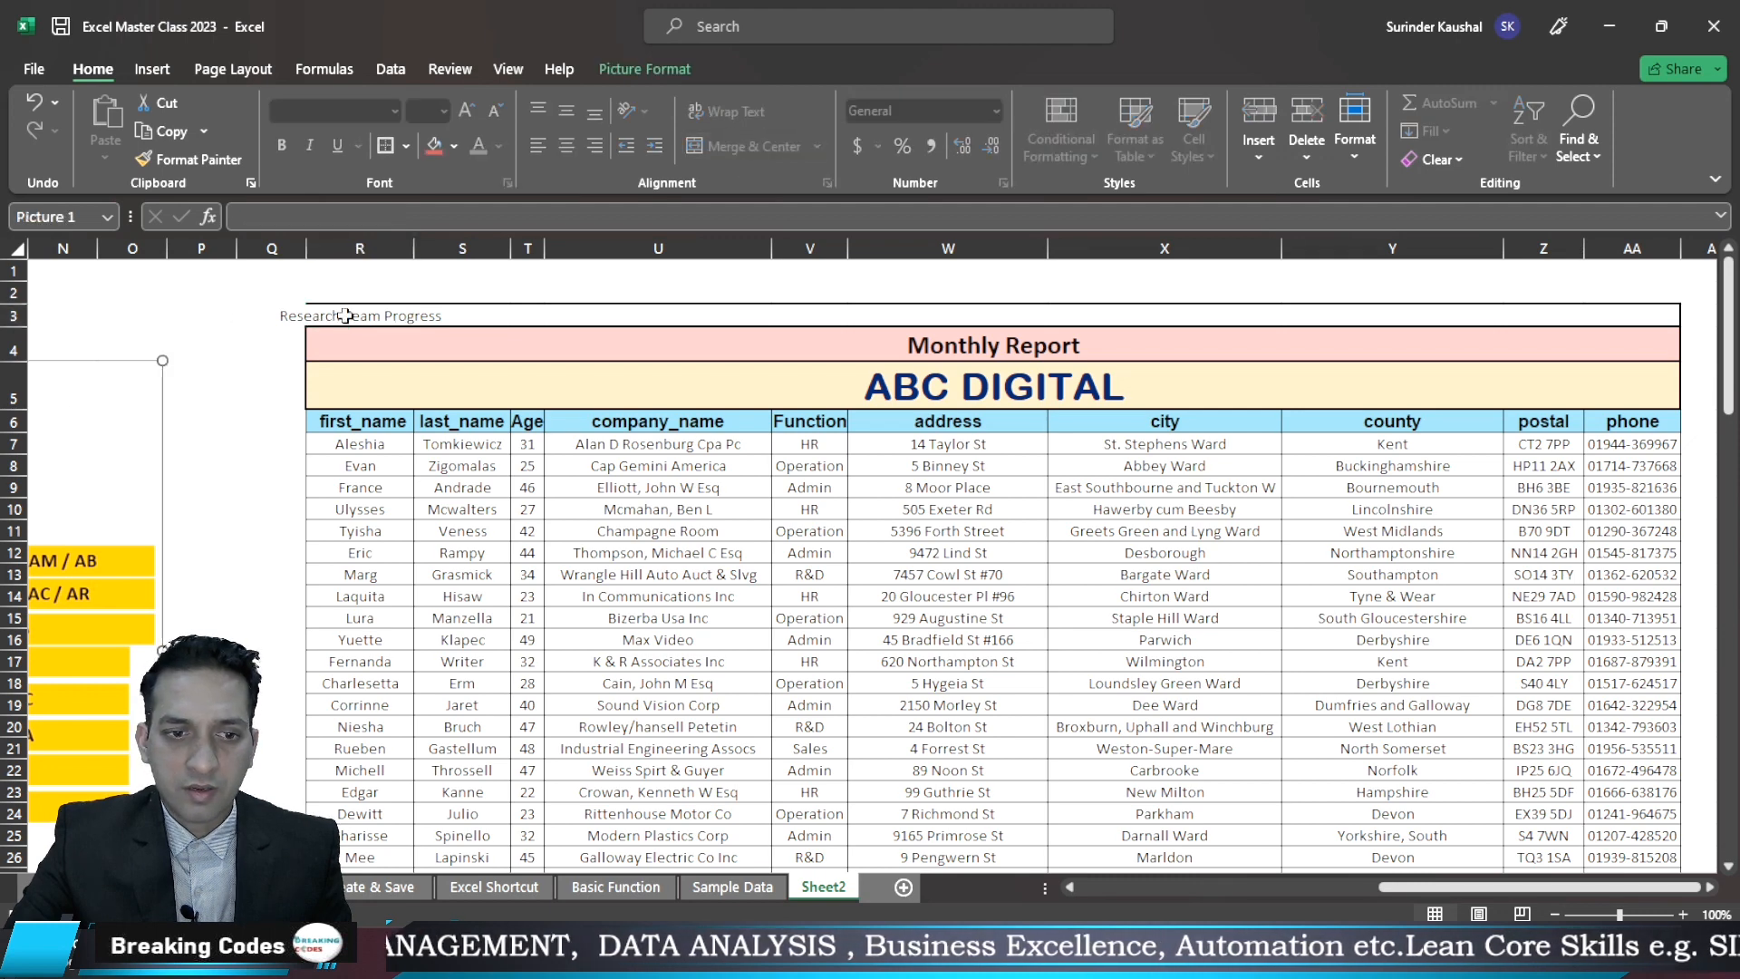
click(347, 316)
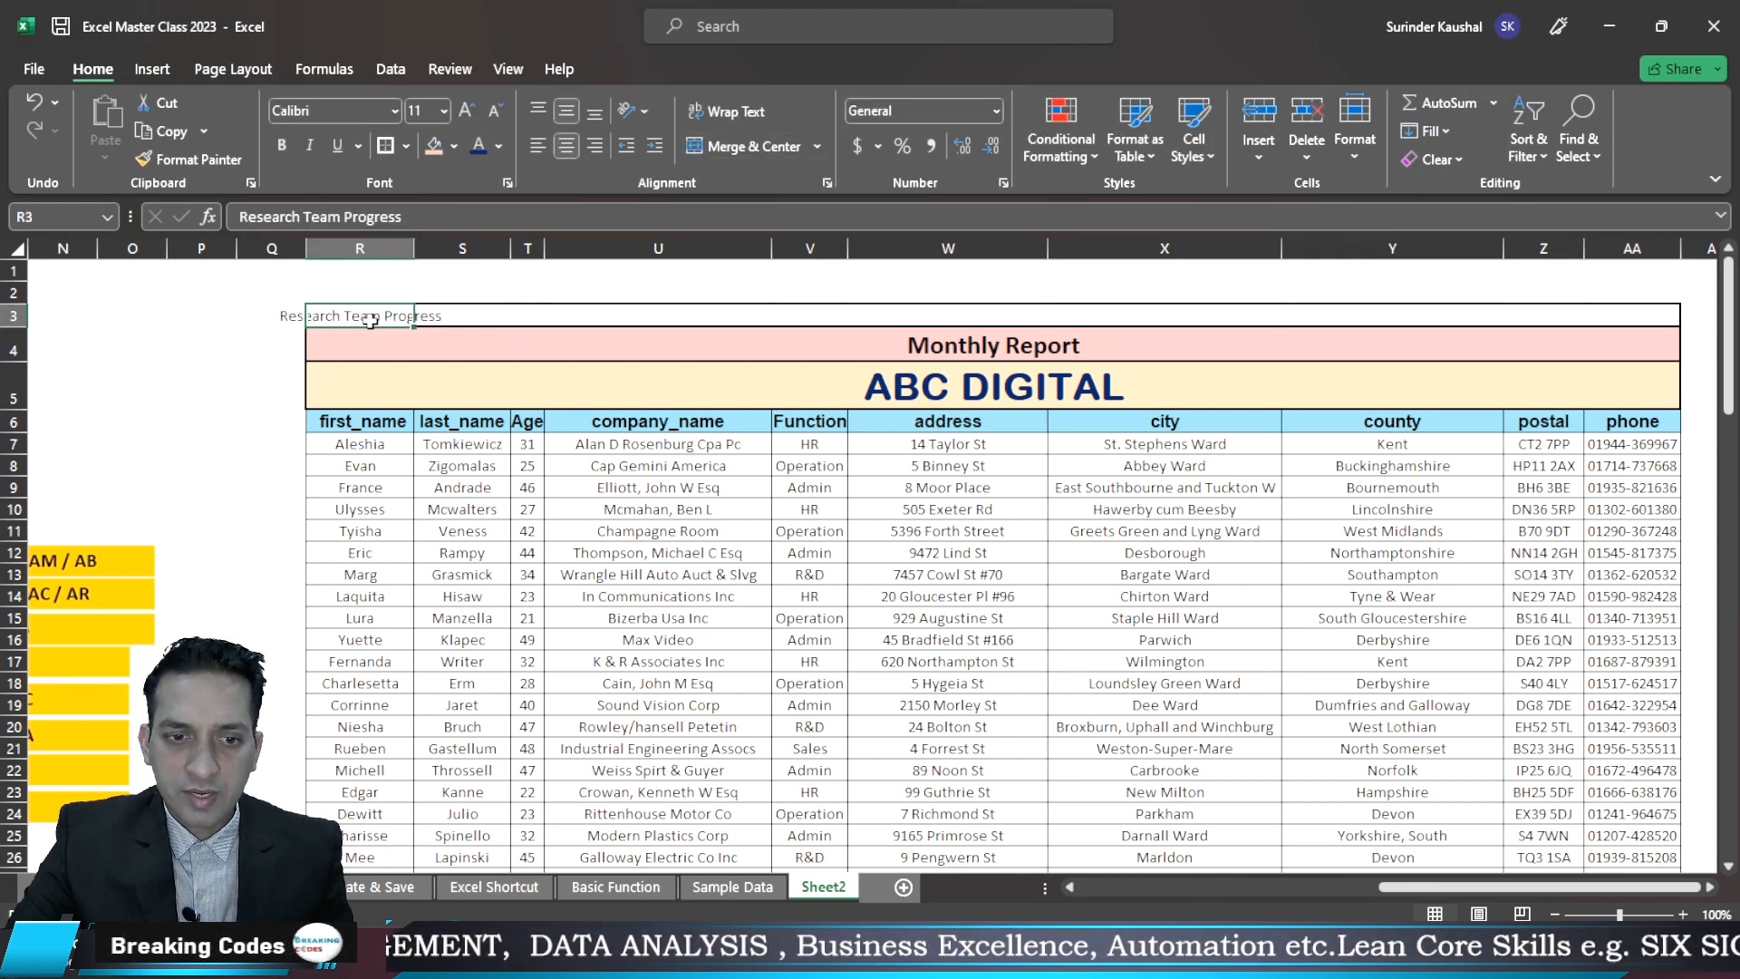
drag(371, 317, 1626, 316)
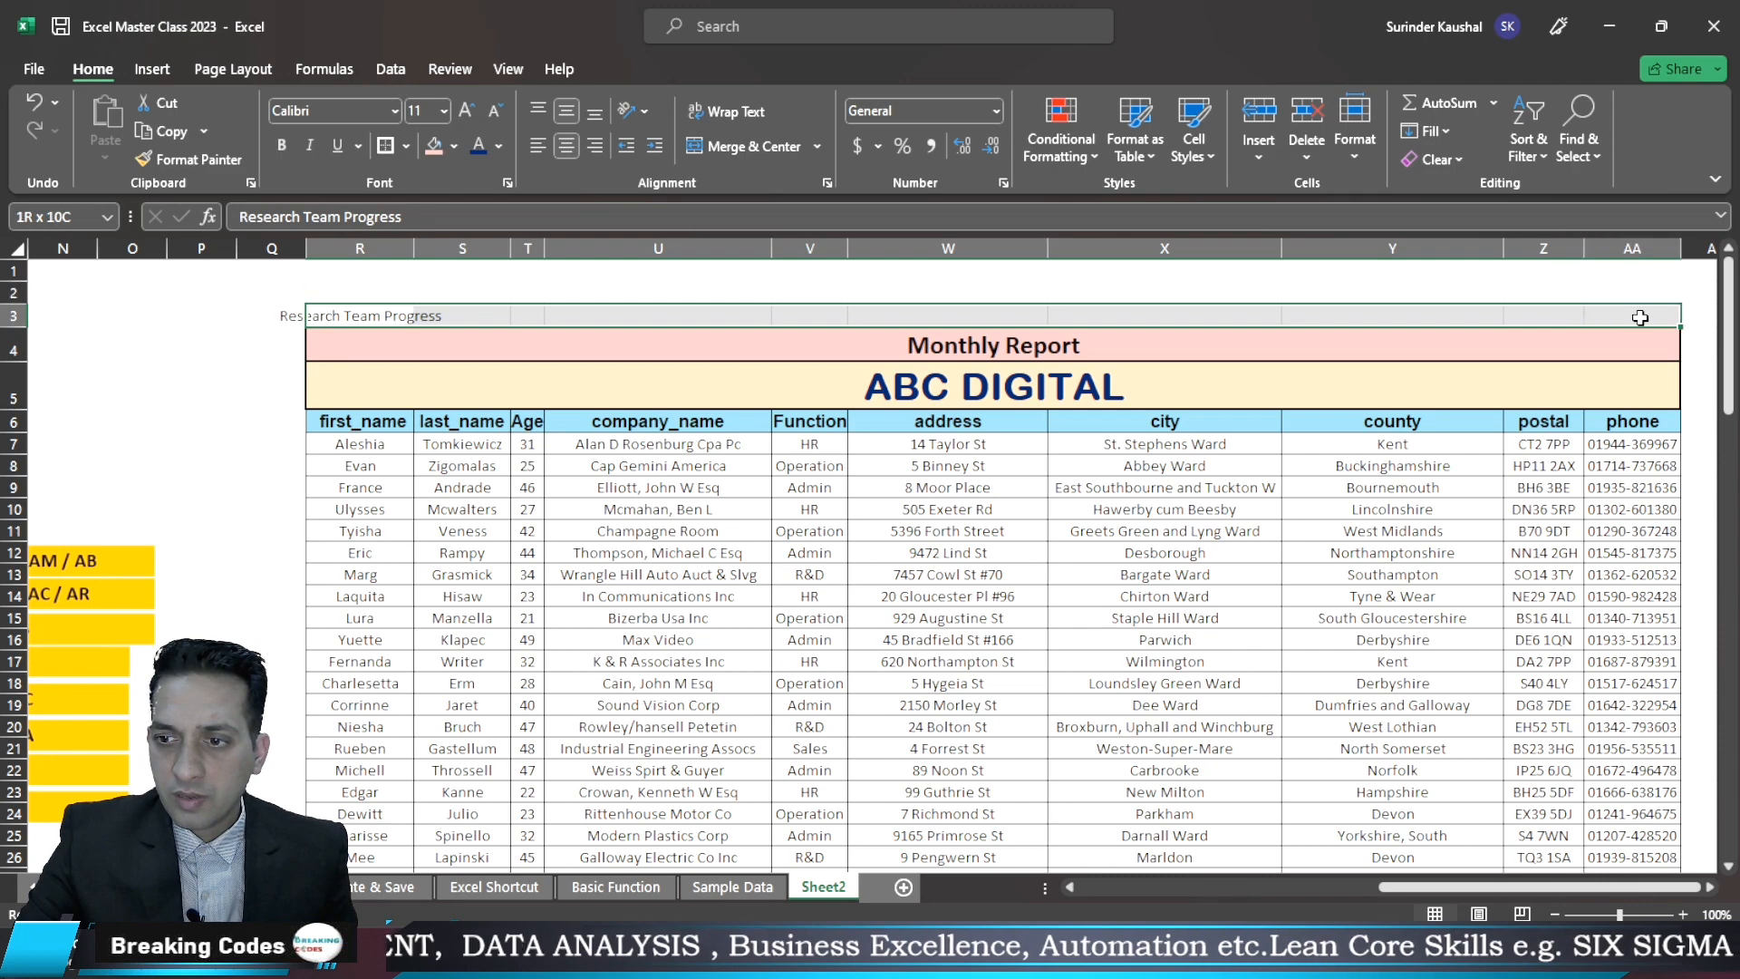
click(761, 145)
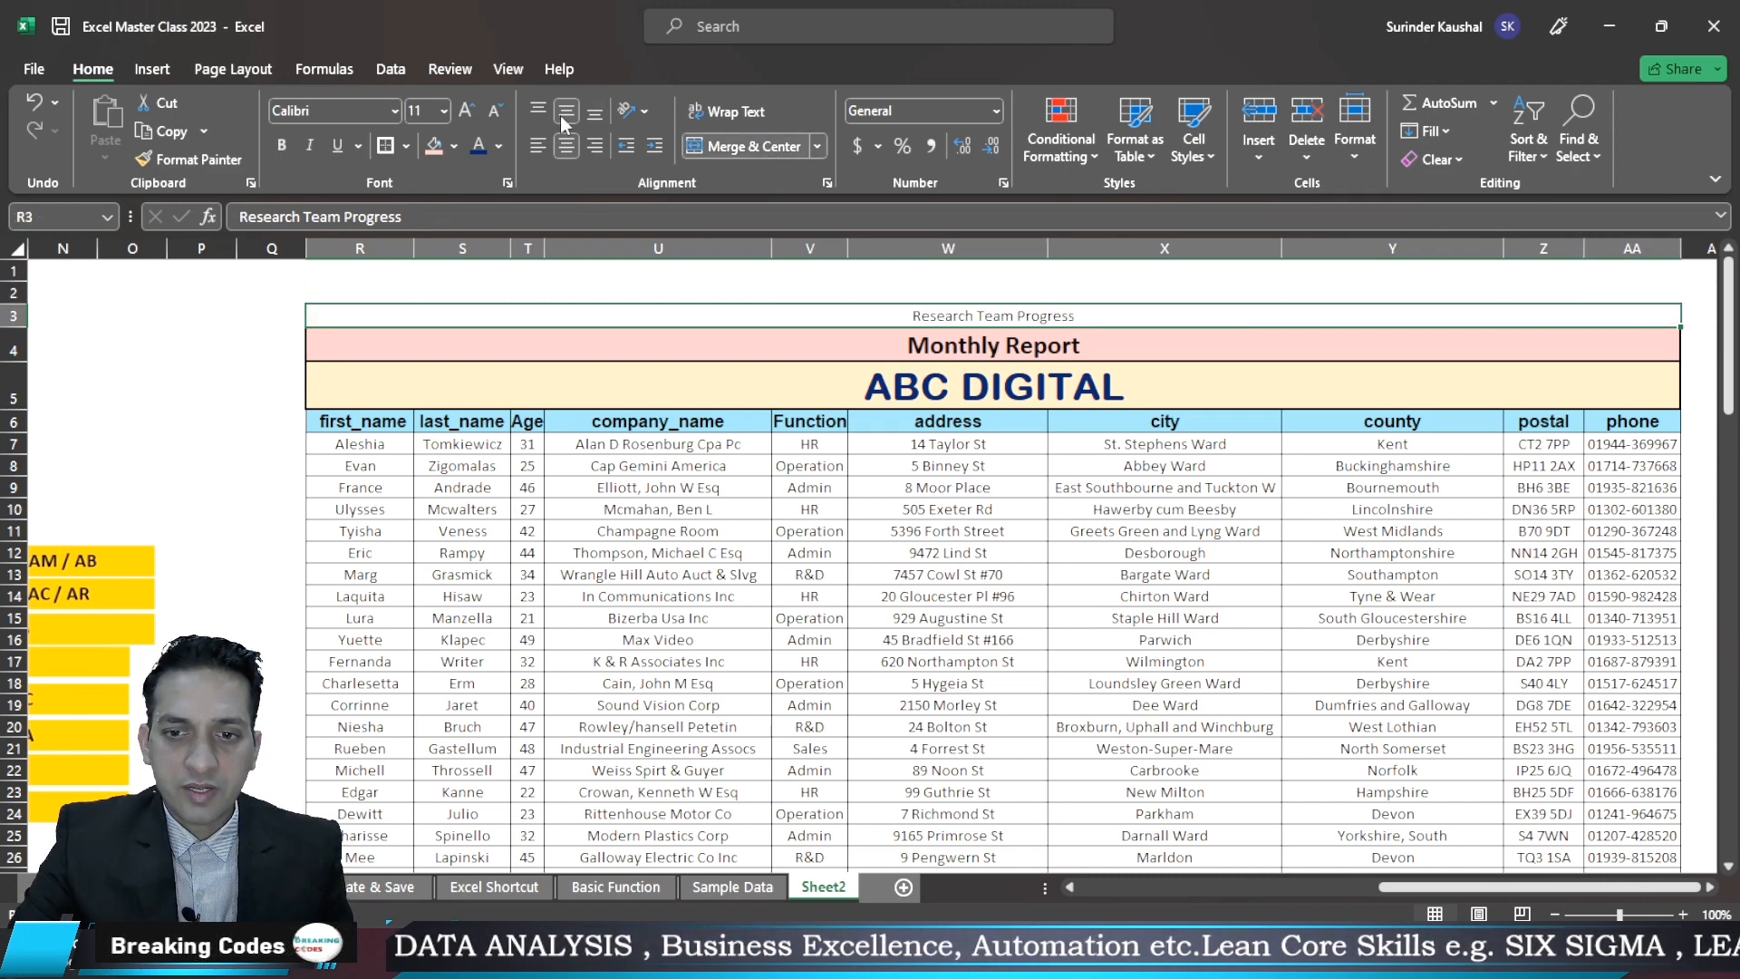
Increase the Research Team Progress heading's font size to 20 and make it bold
click(462, 112)
click(463, 112)
click(463, 112)
click(462, 112)
click(462, 113)
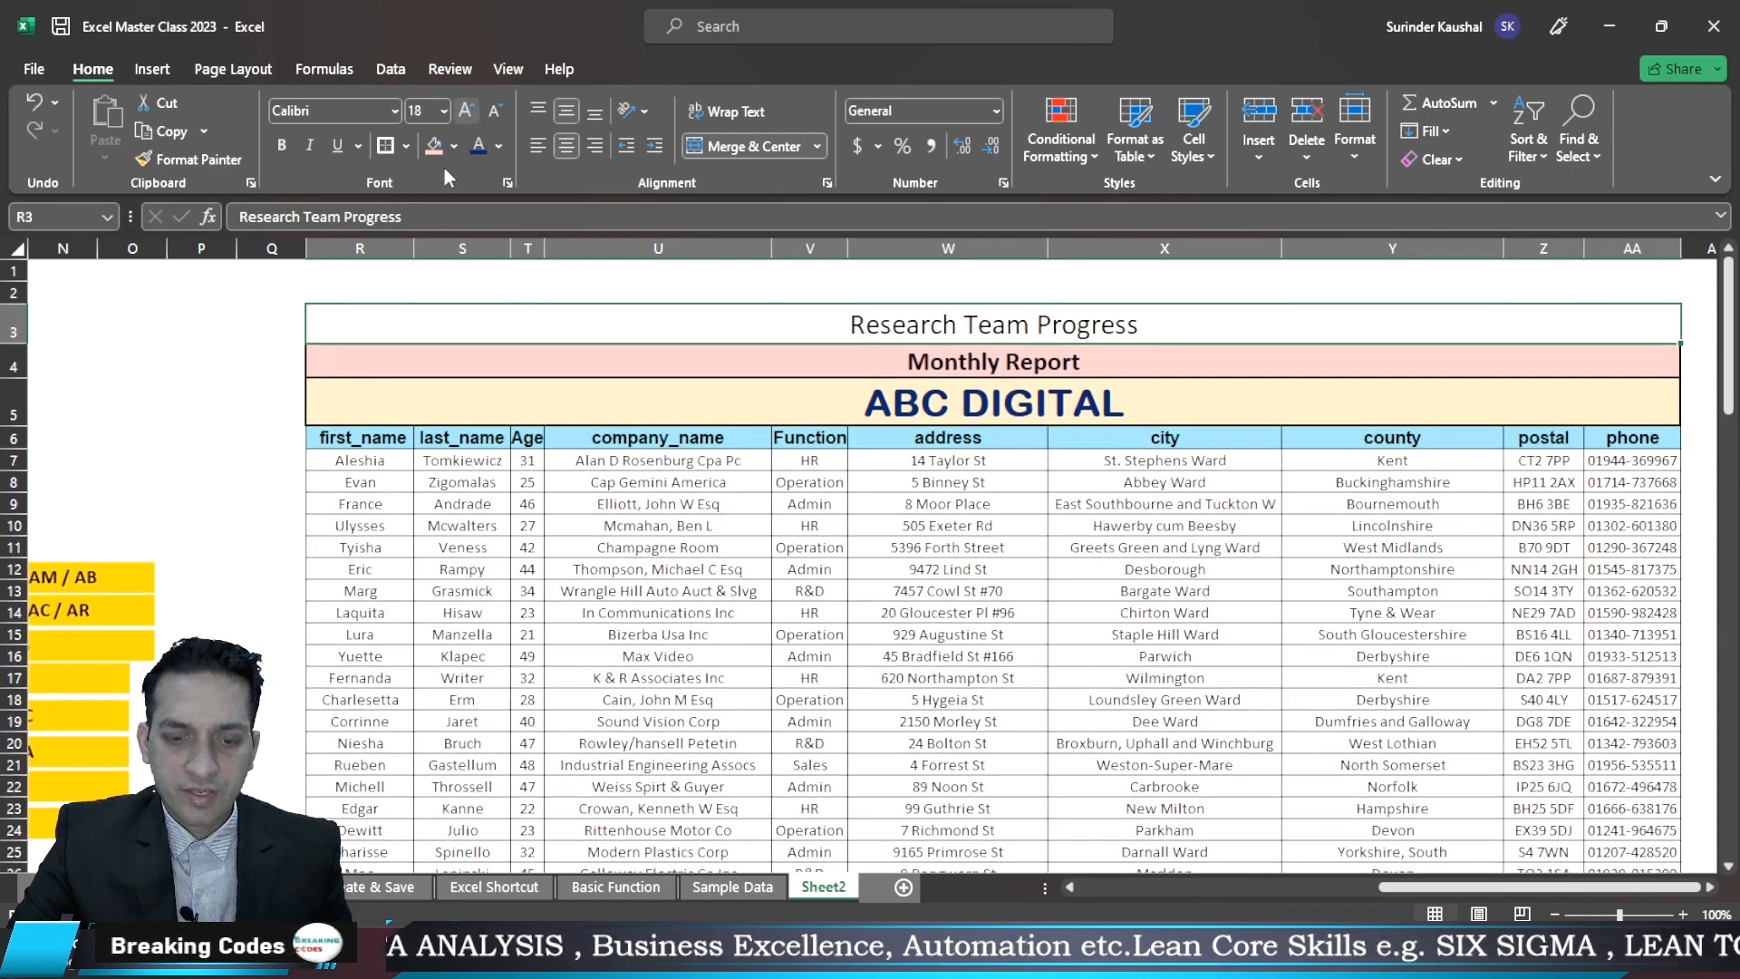
key(ctrl+b)
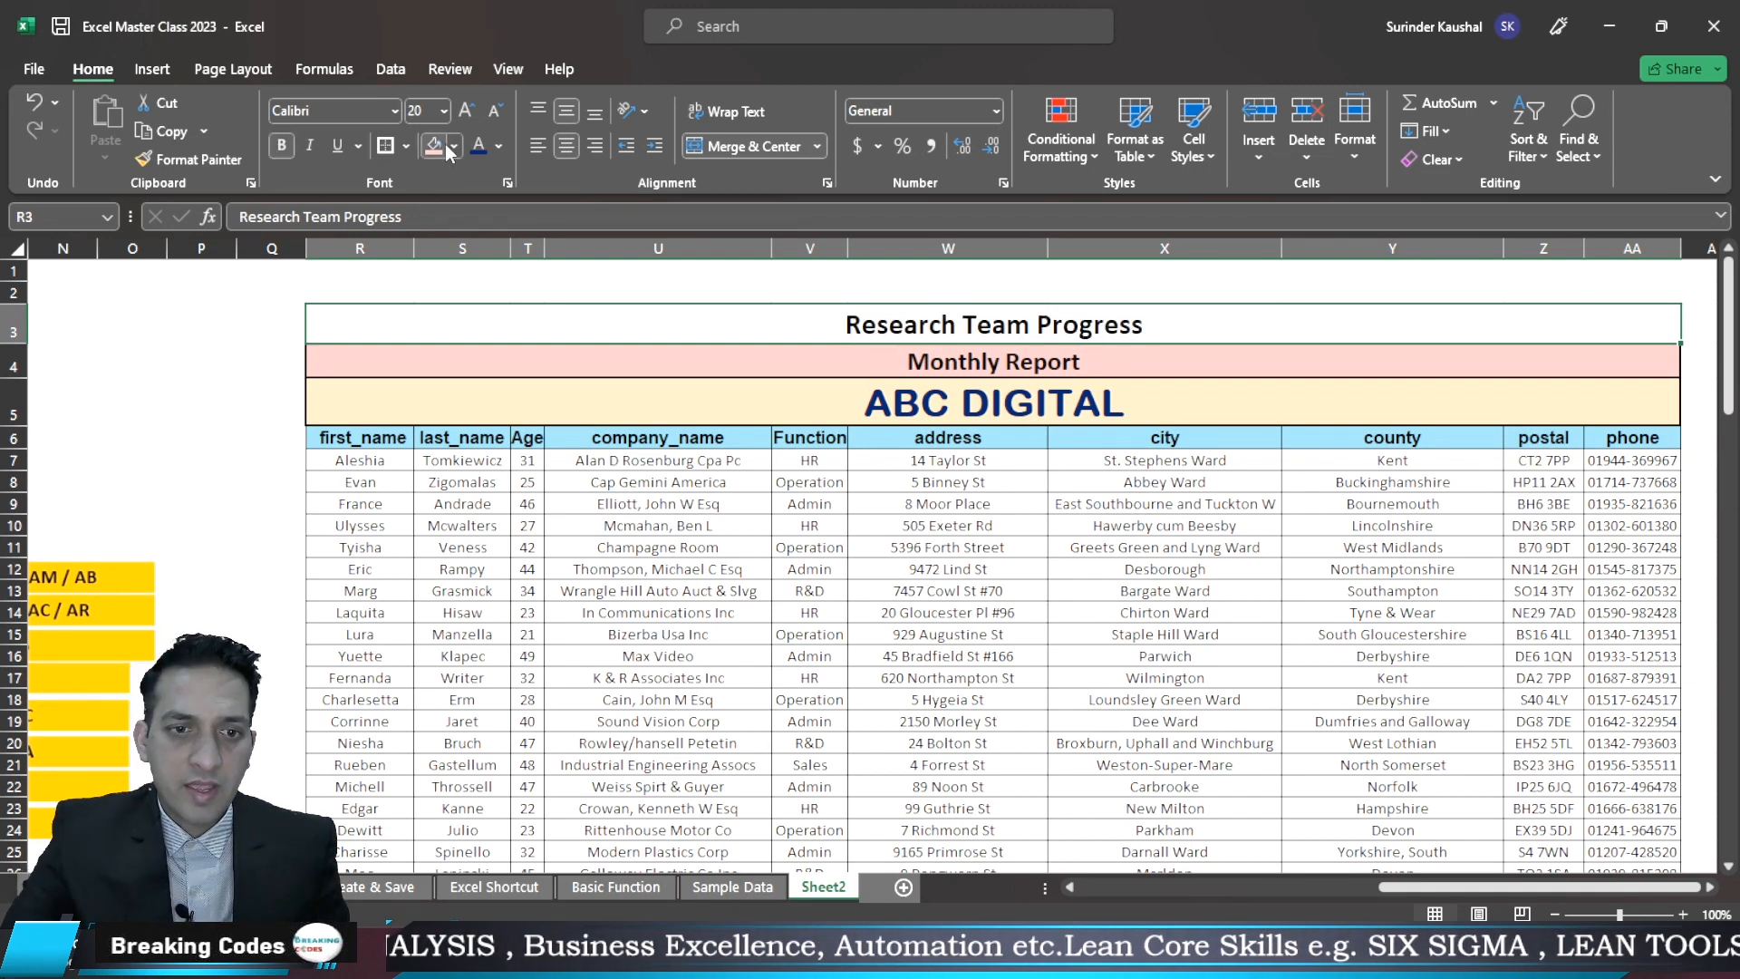
Give the Research Team Progress heading a light green fill and set its font to Arial Black
click(456, 147)
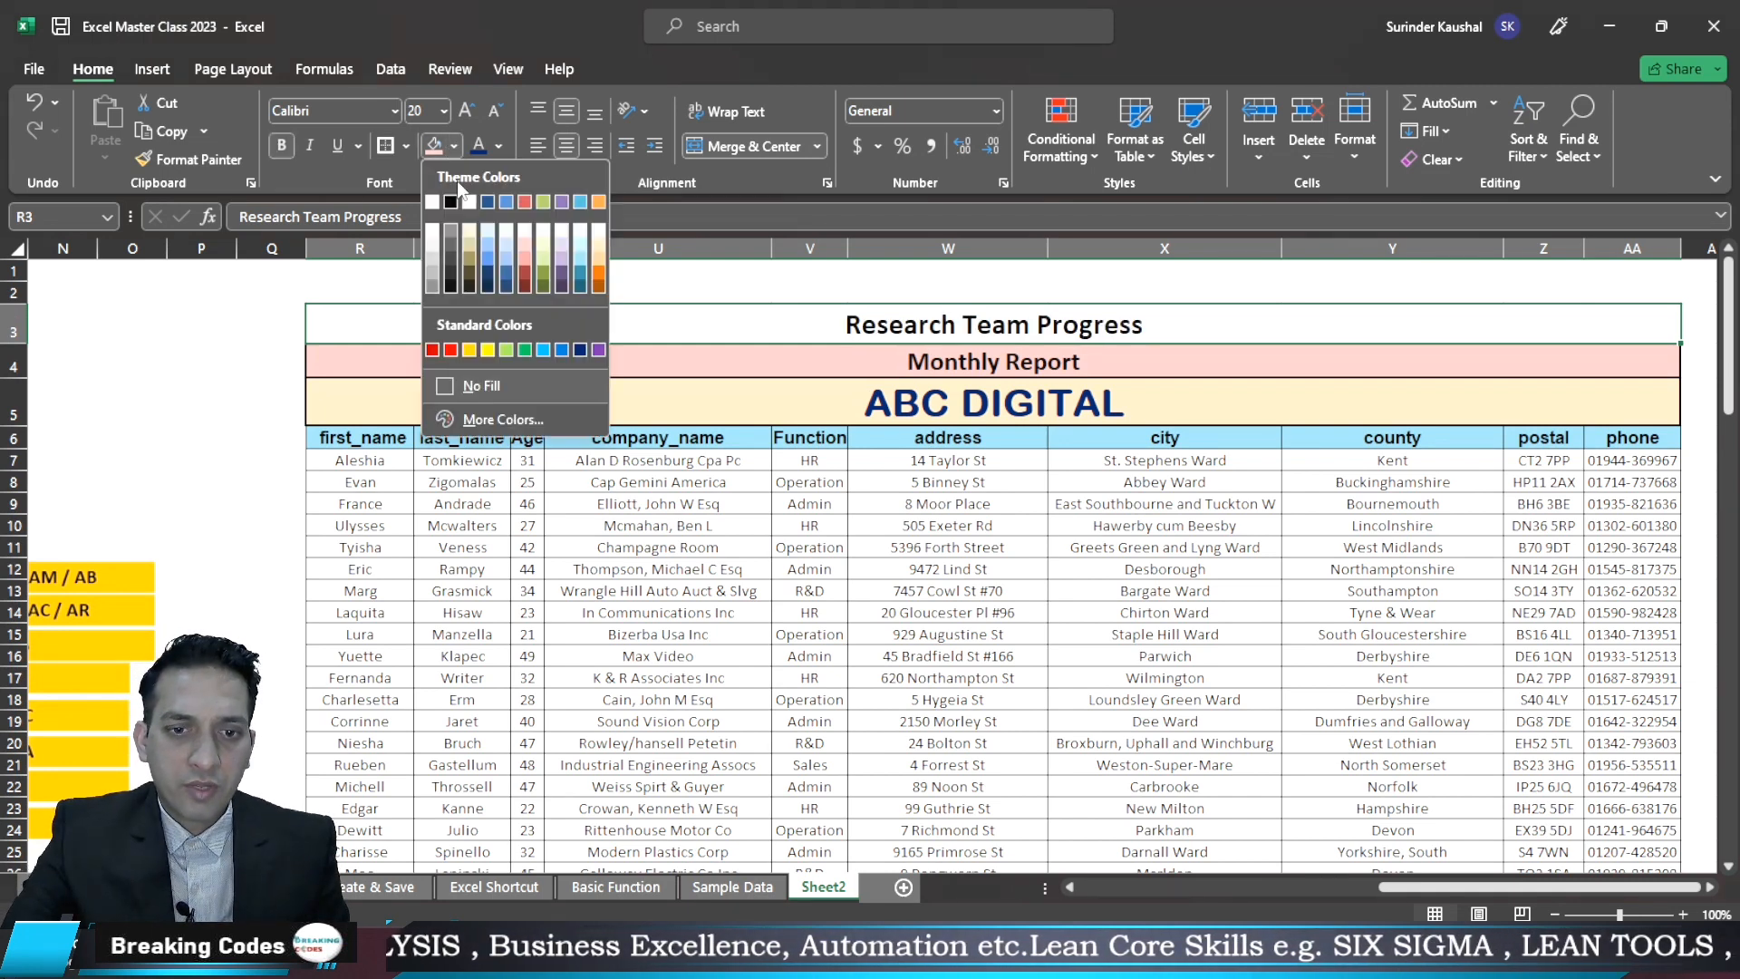
click(541, 232)
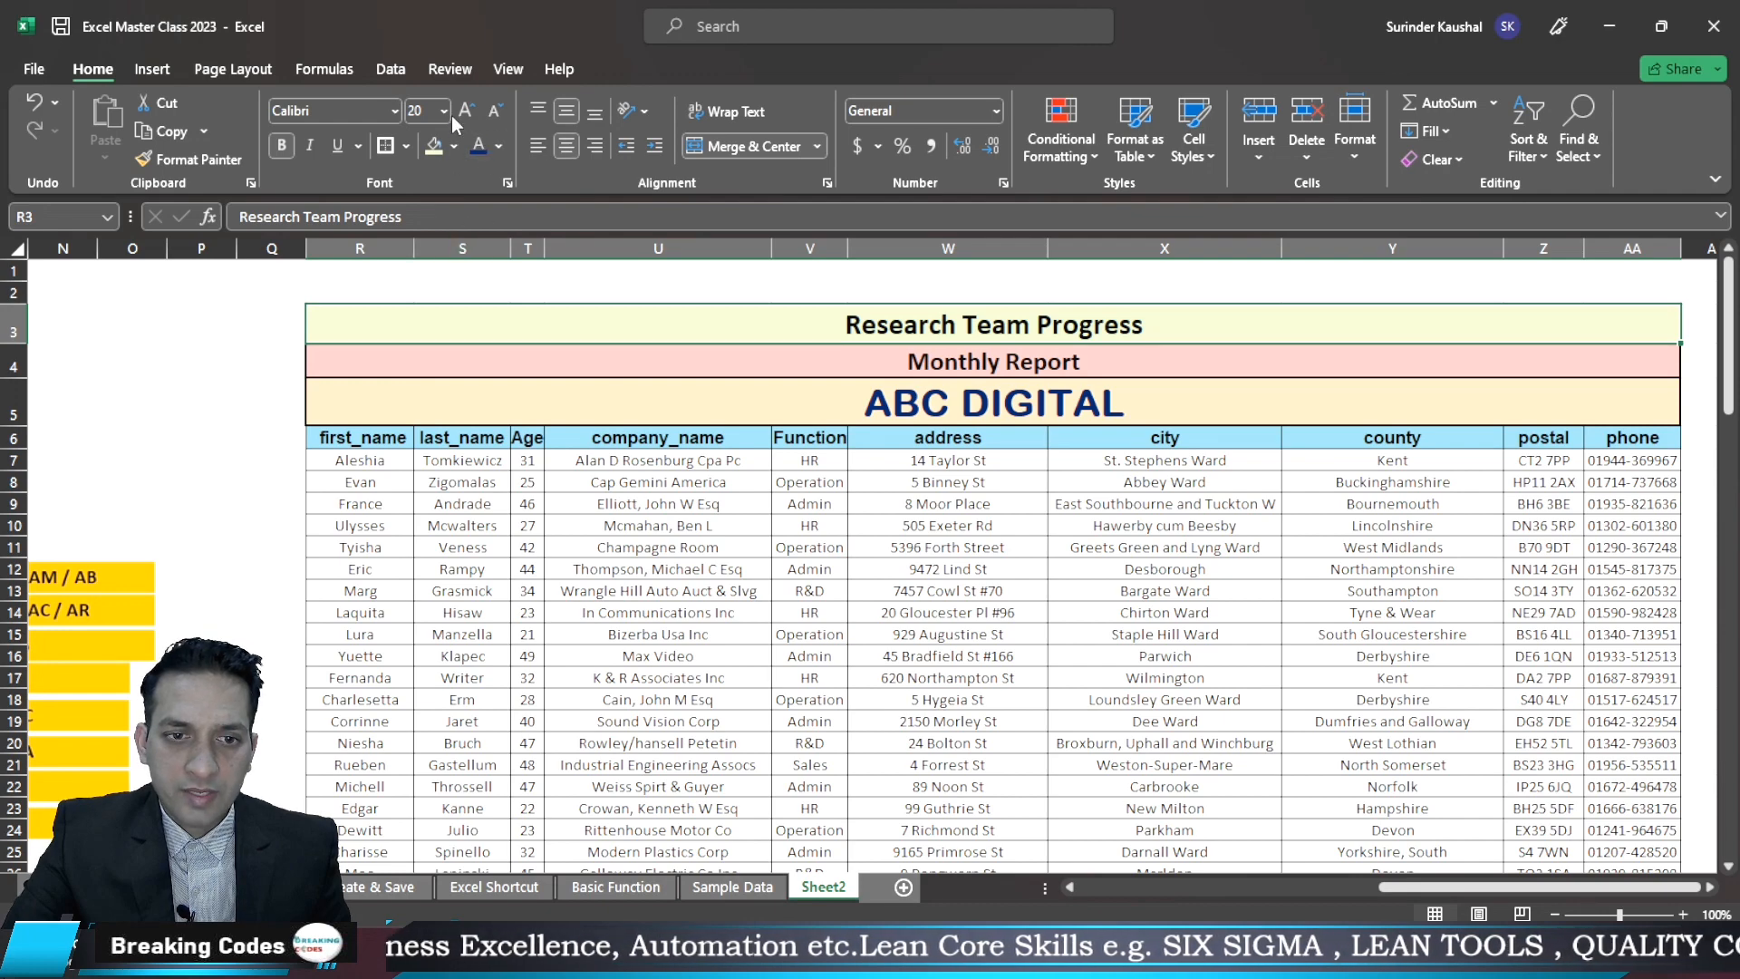
click(393, 111)
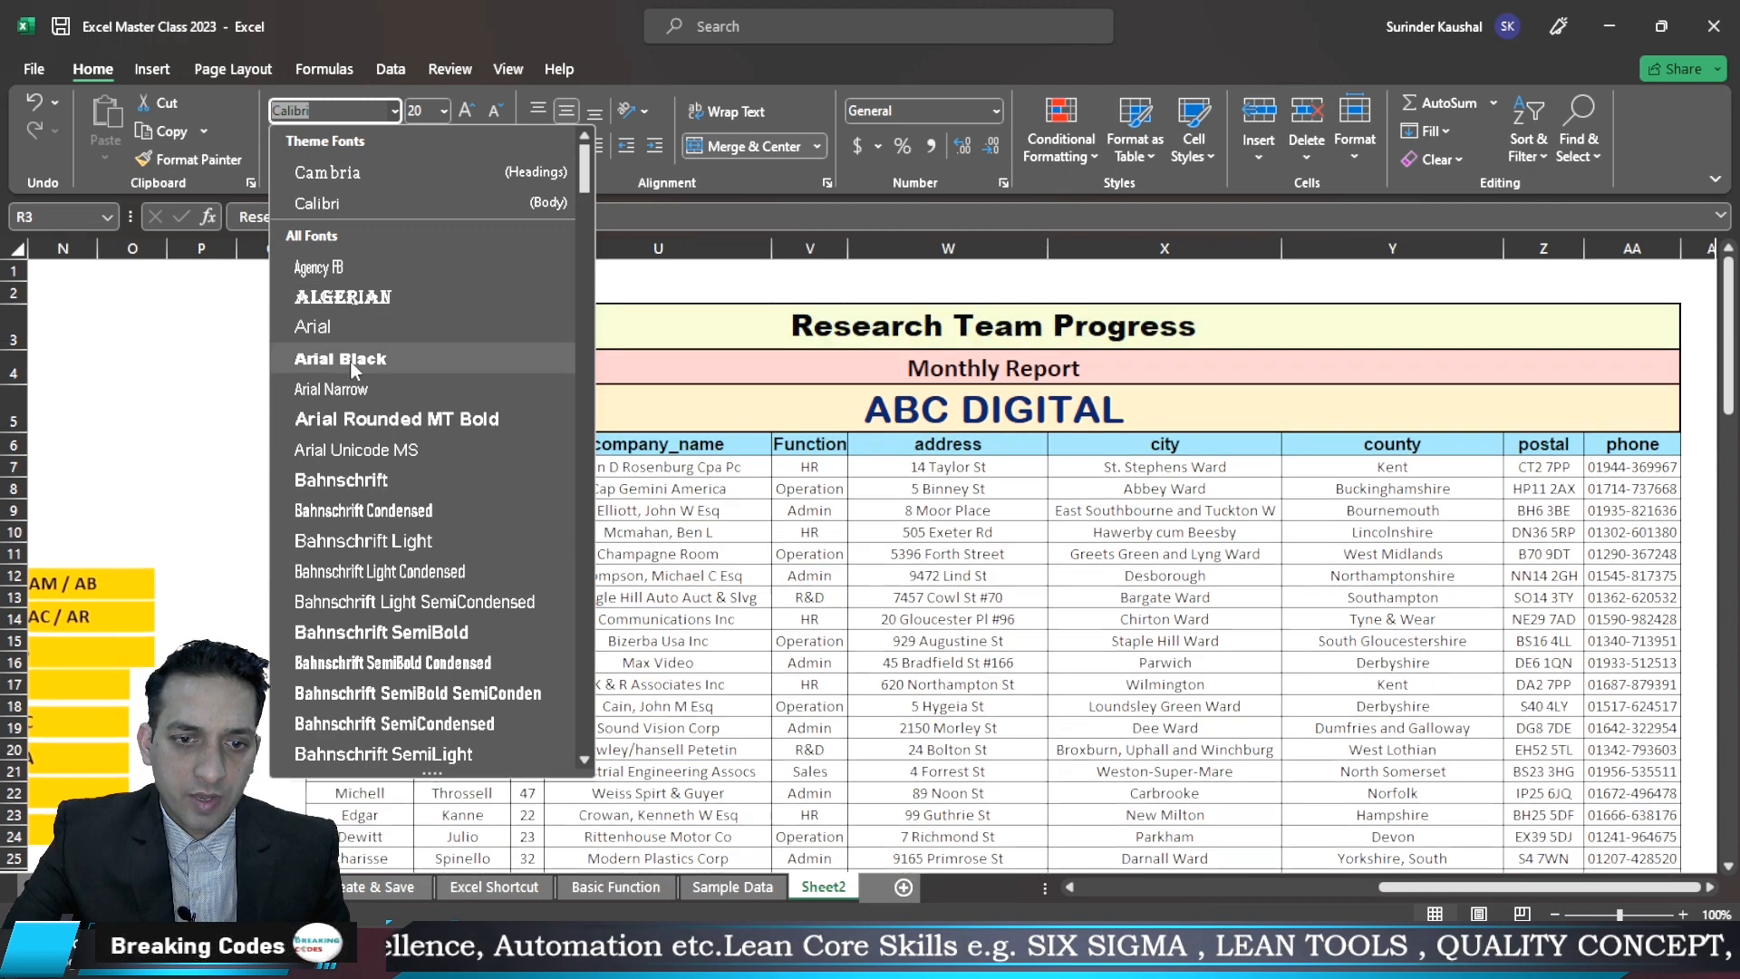
click(351, 361)
click(194, 404)
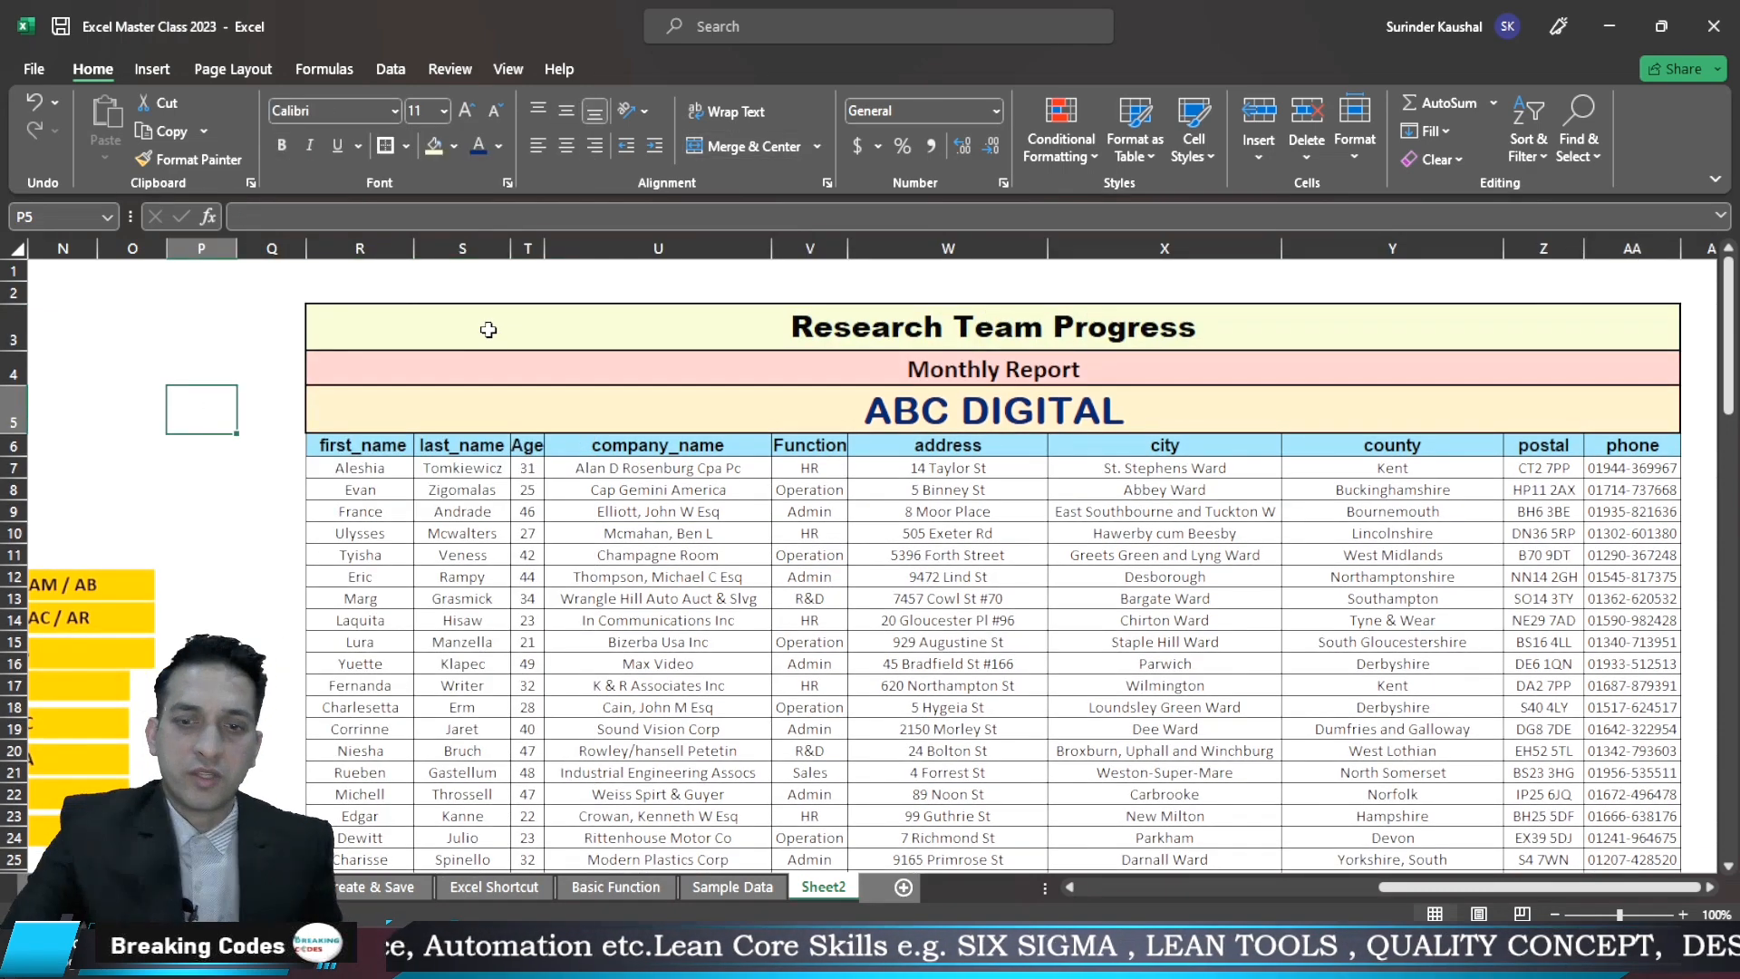
click(550, 341)
double_click(550, 341)
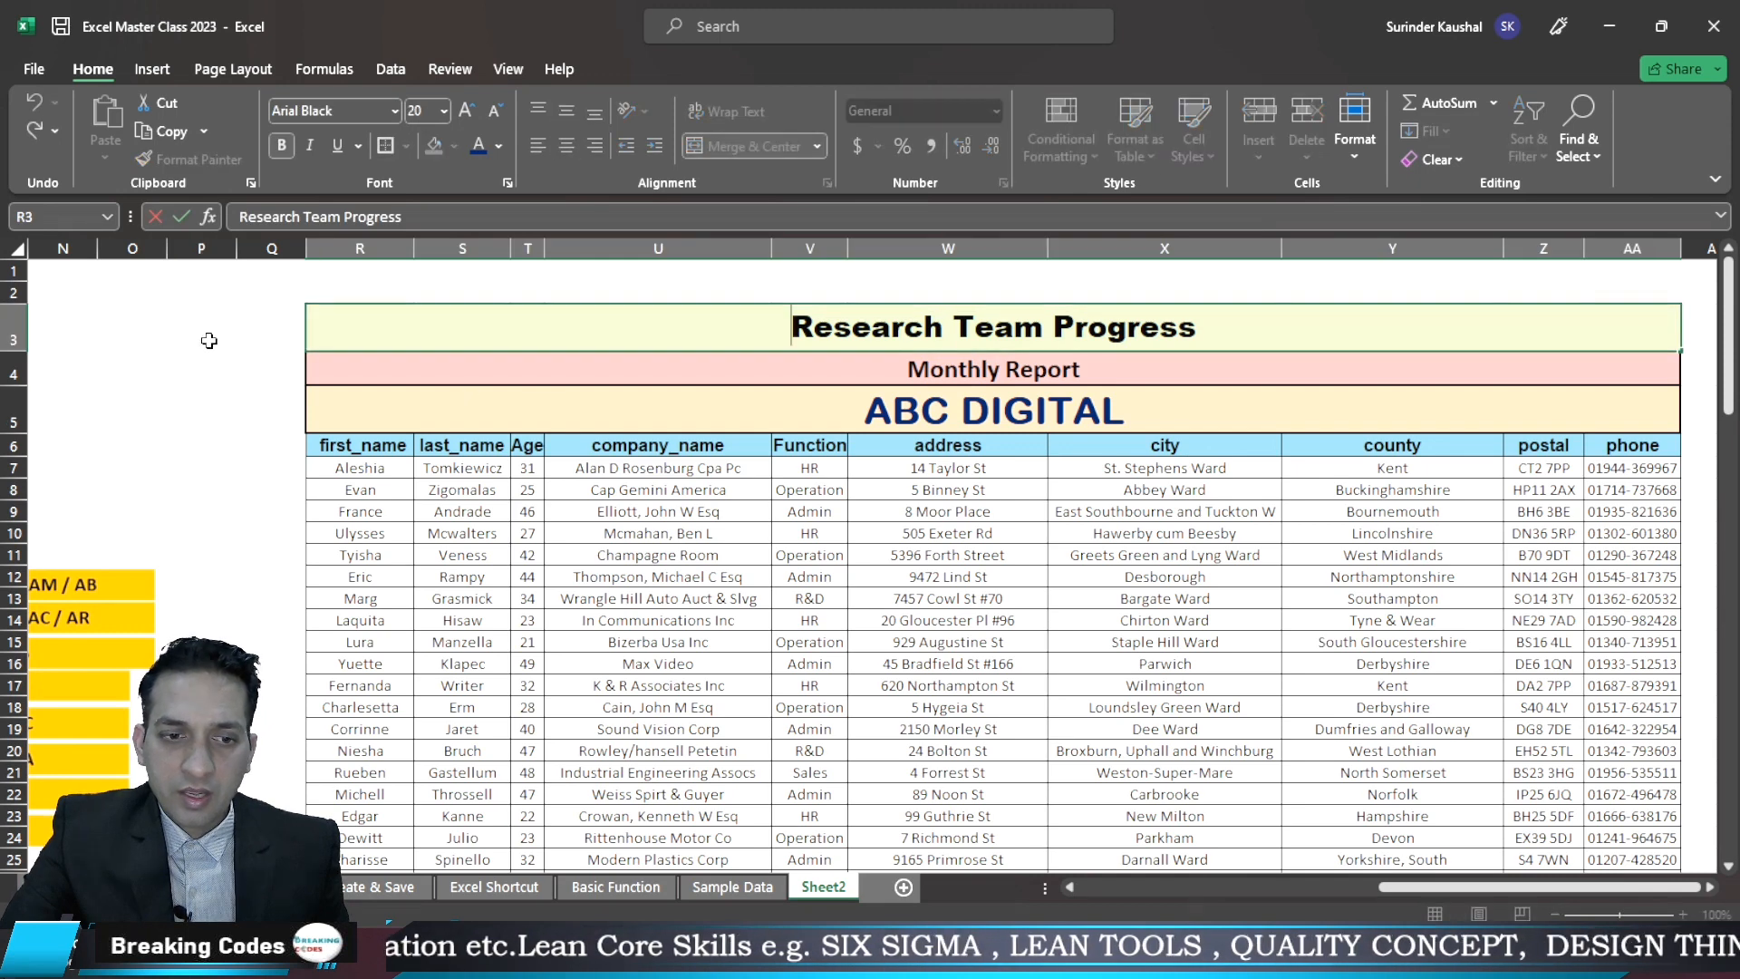
click(209, 341)
drag(525, 329, 529, 396)
click(544, 321)
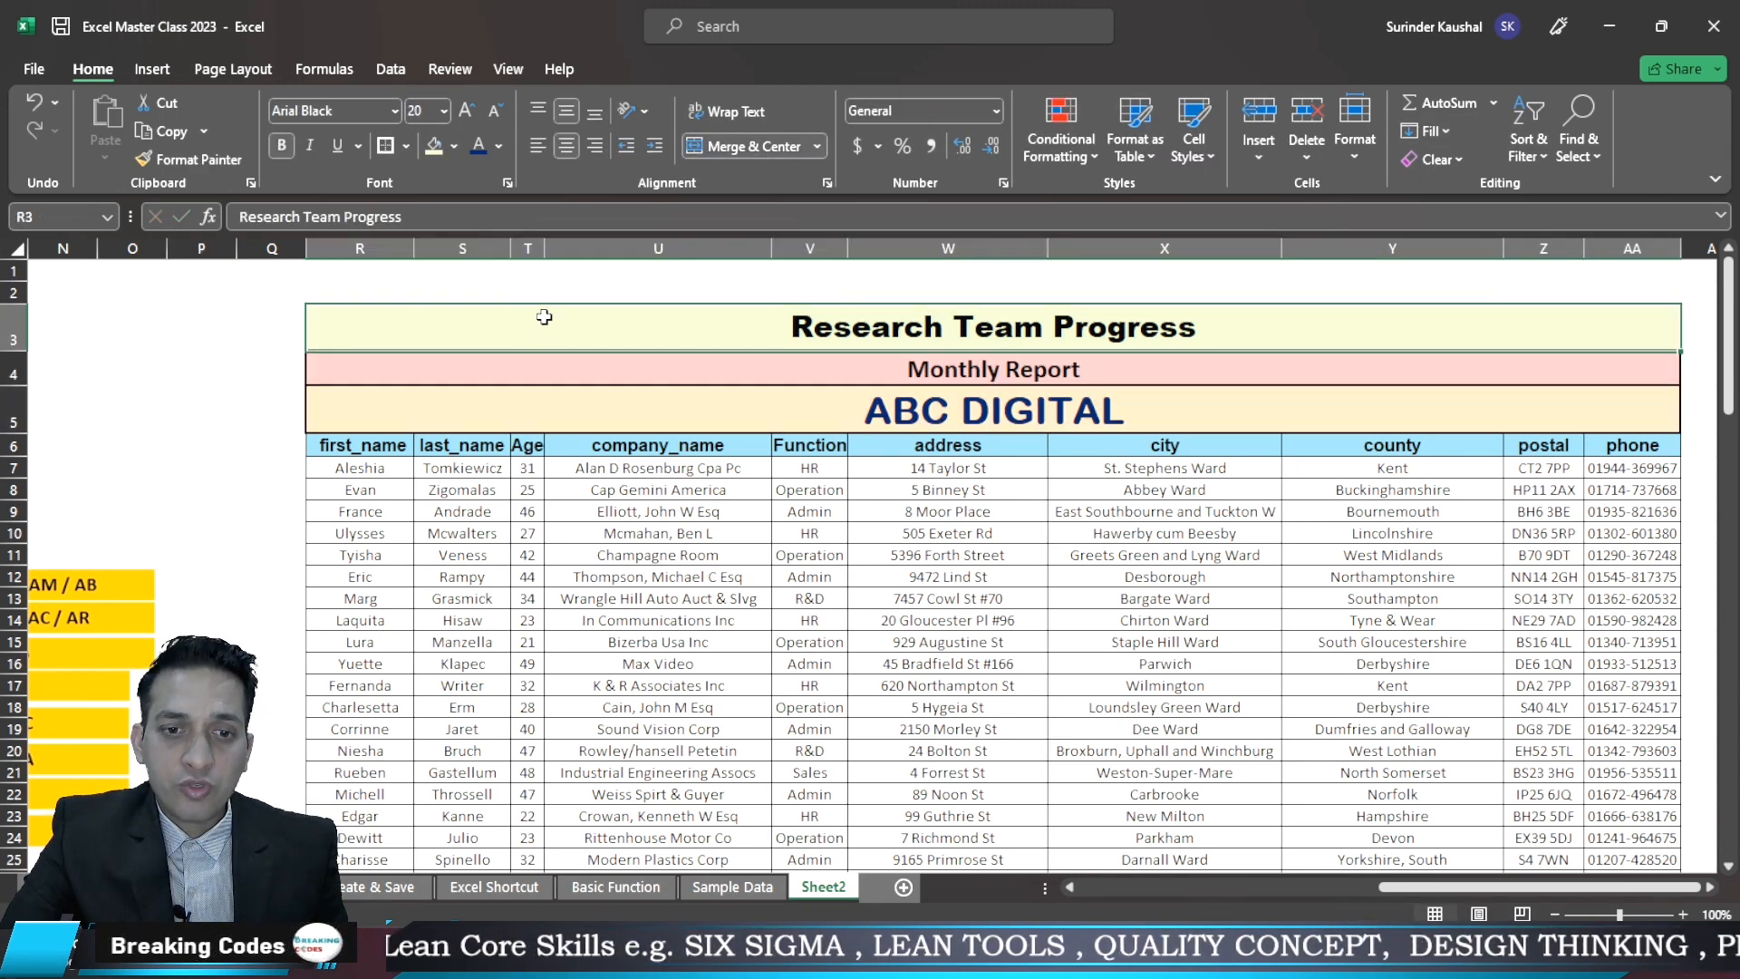
Try merging the three title rows in R3:AA5 into one cell with Merge Cells, and undo the merge
drag(543, 316, 544, 392)
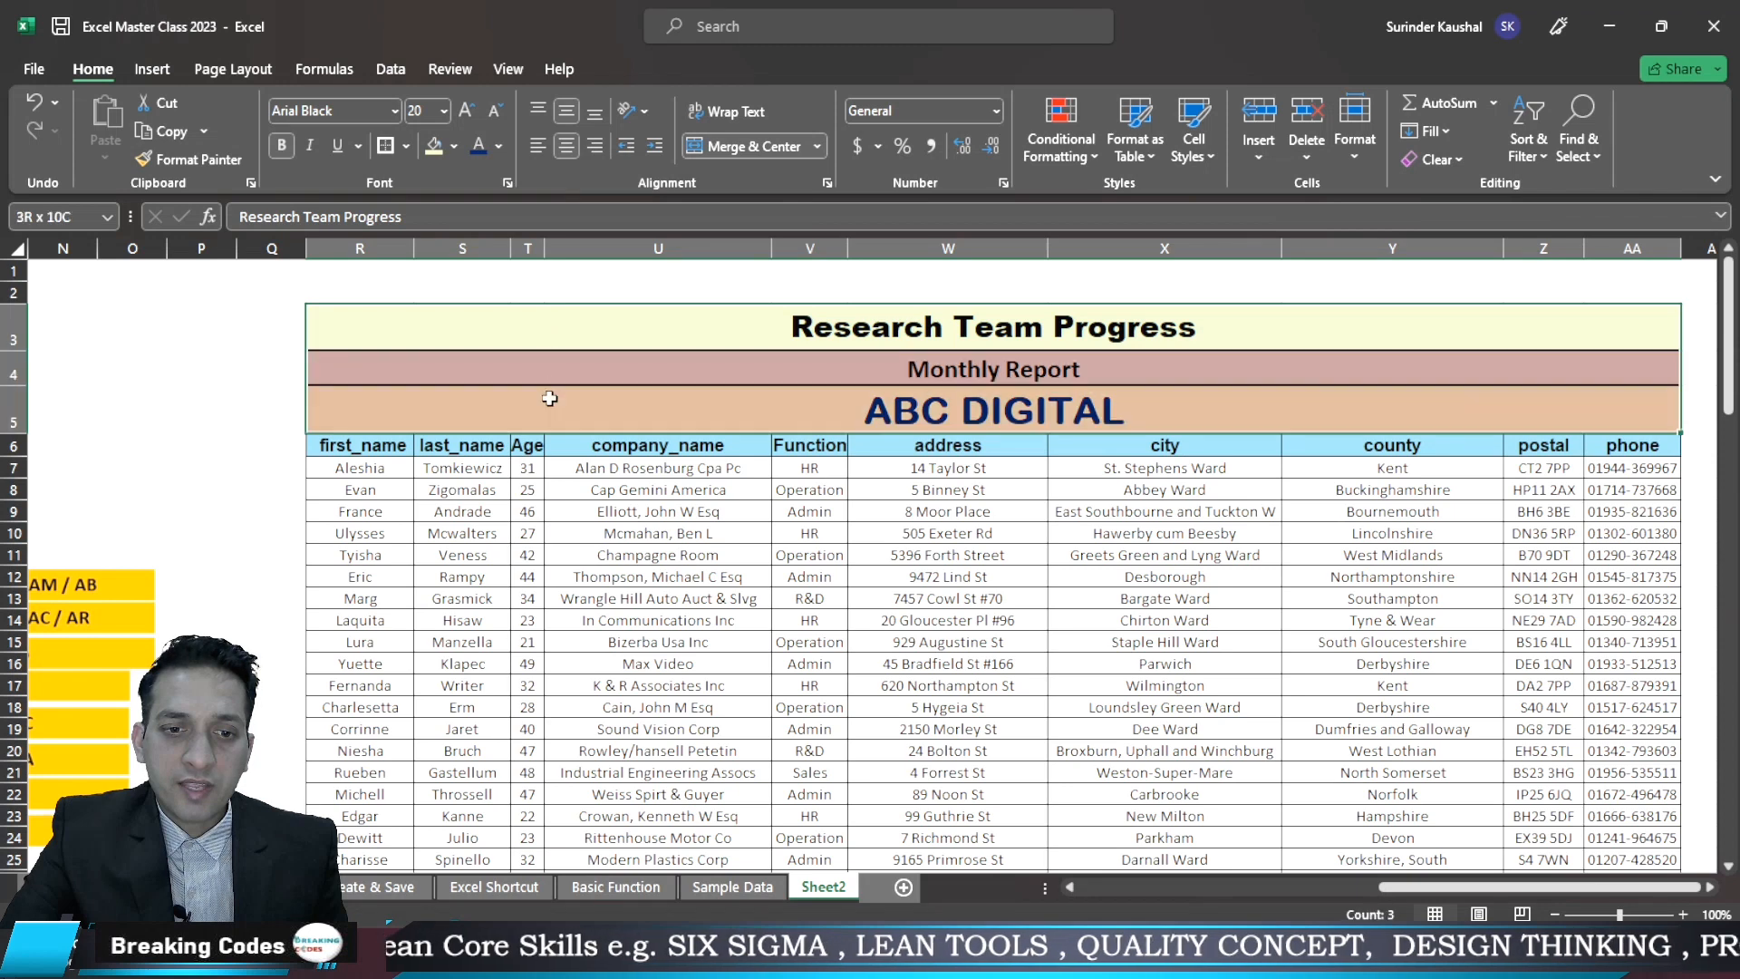
click(816, 147)
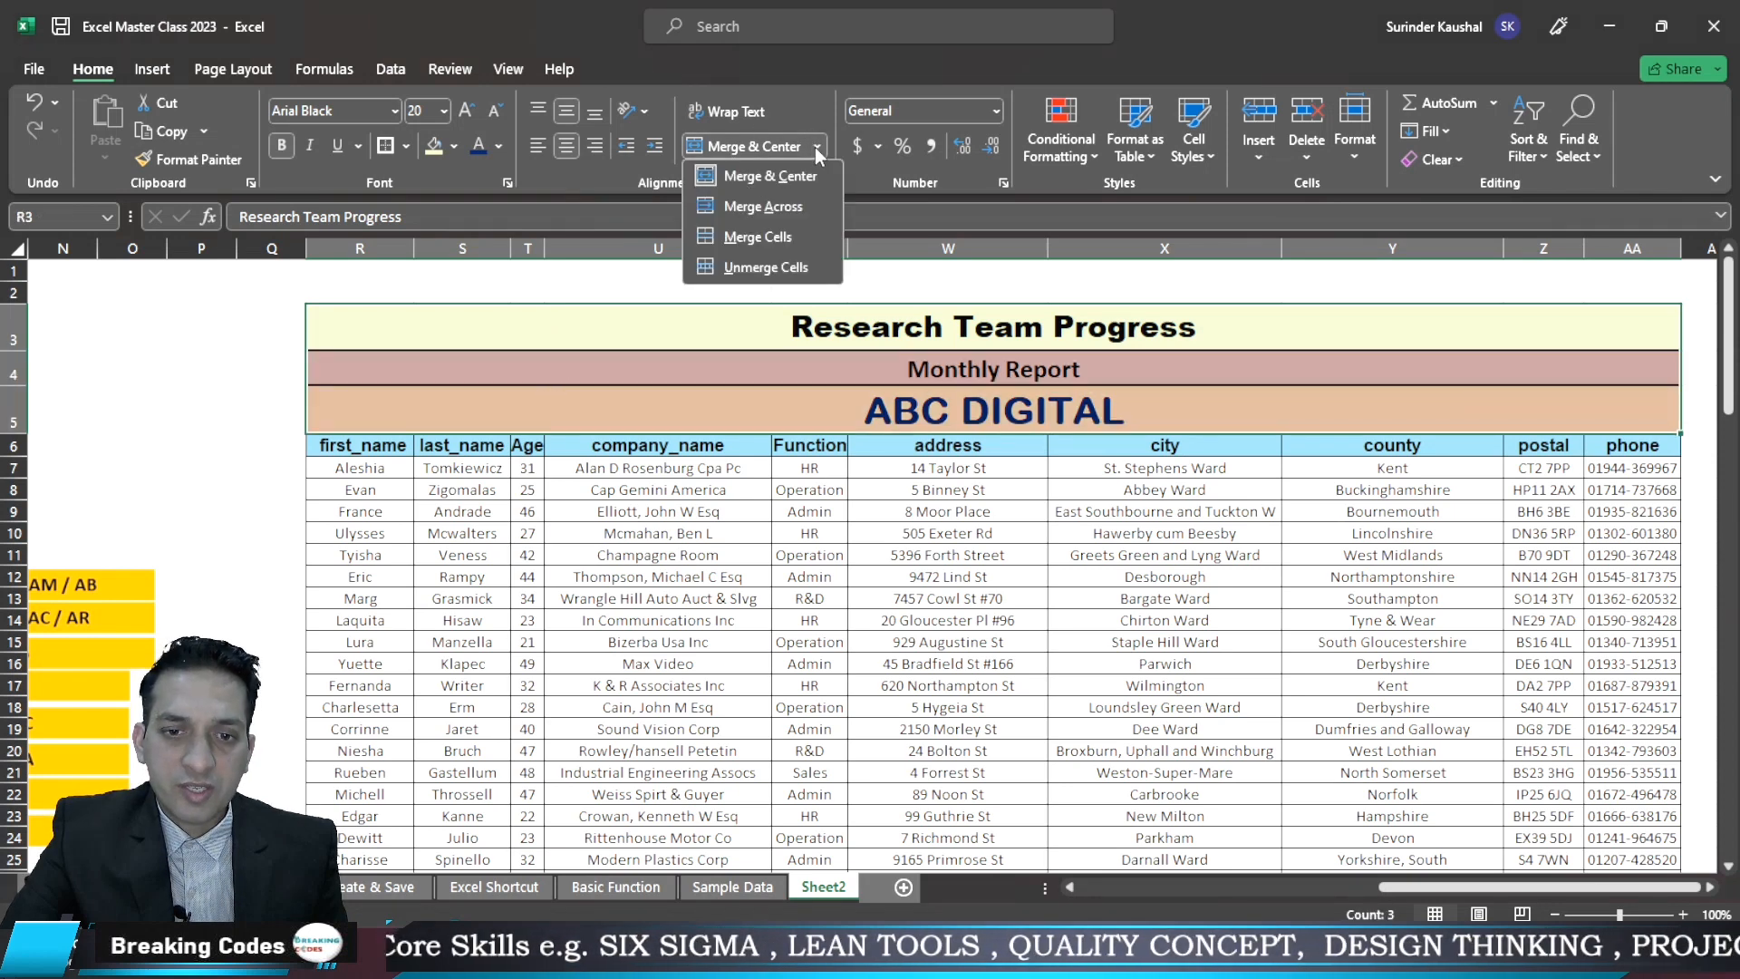
click(775, 237)
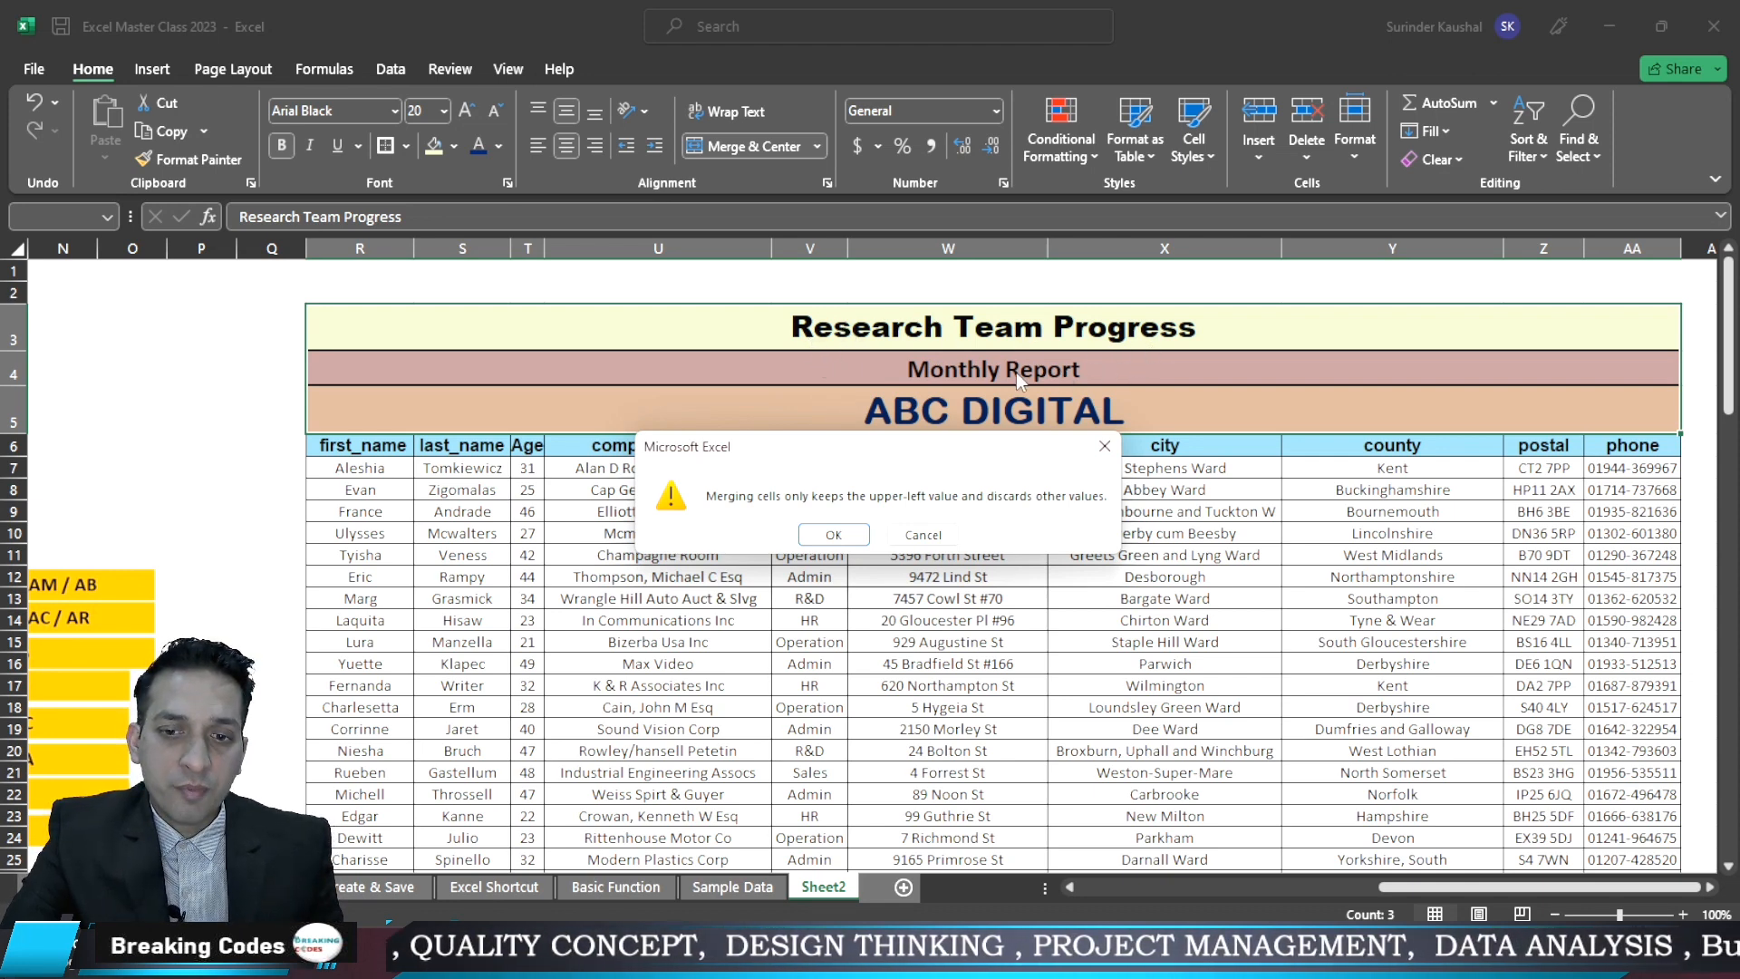
click(847, 531)
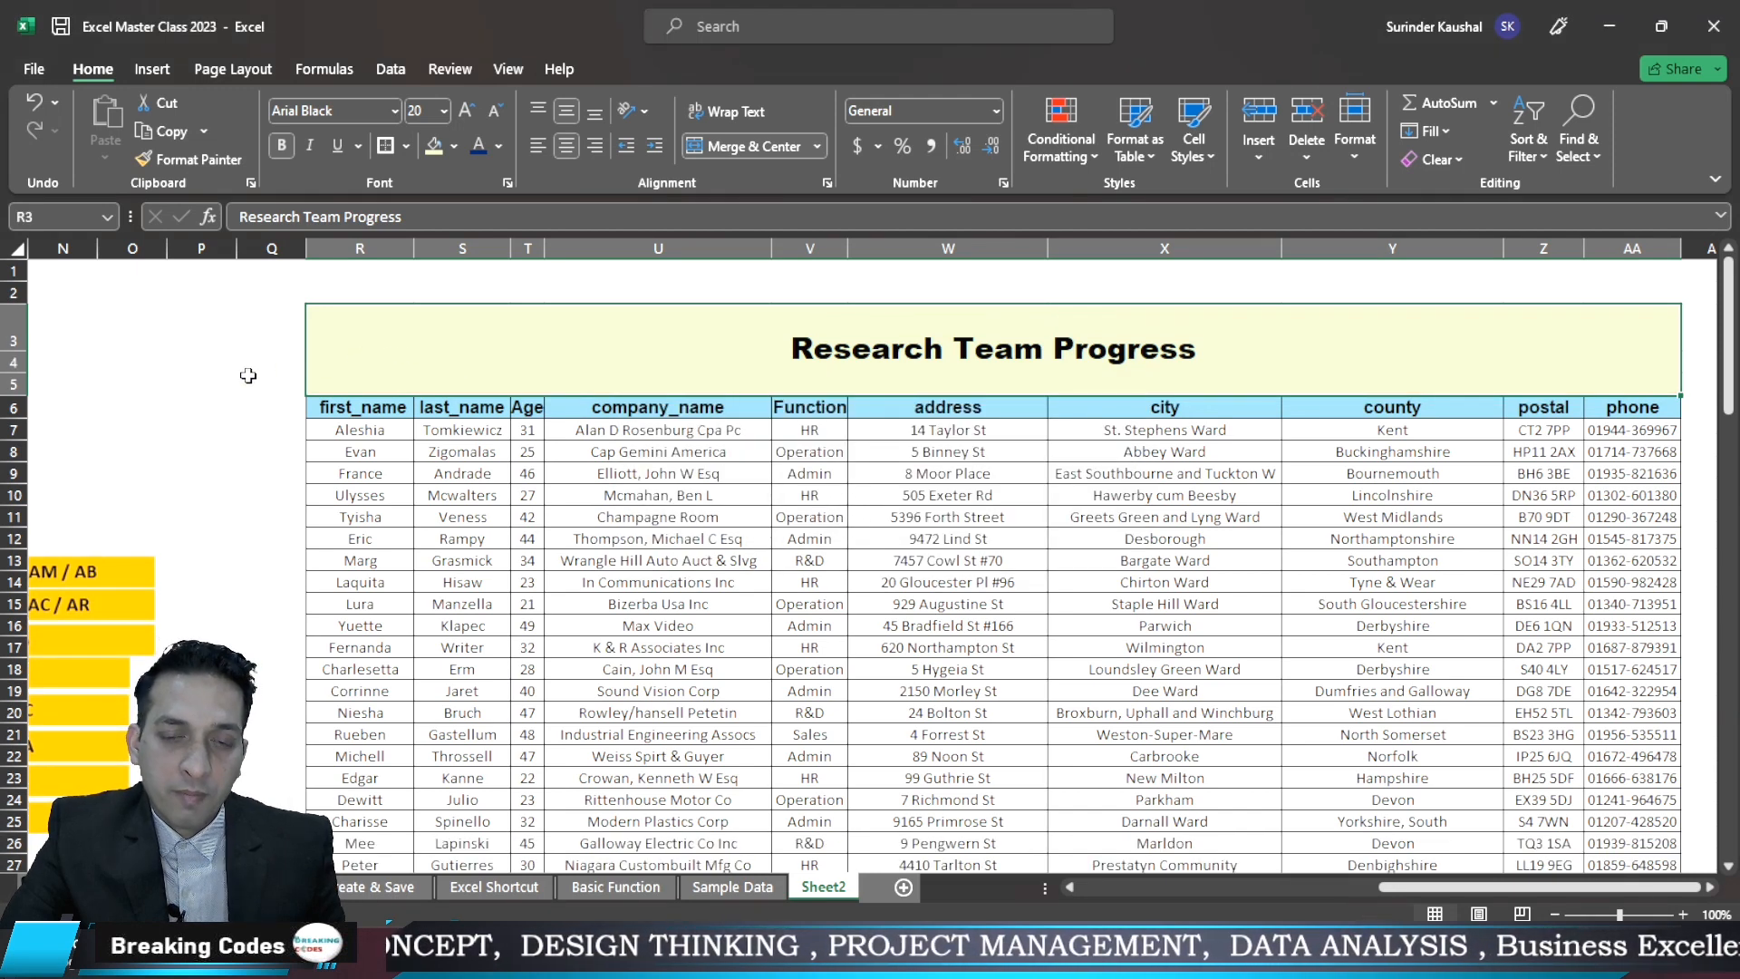
click(245, 340)
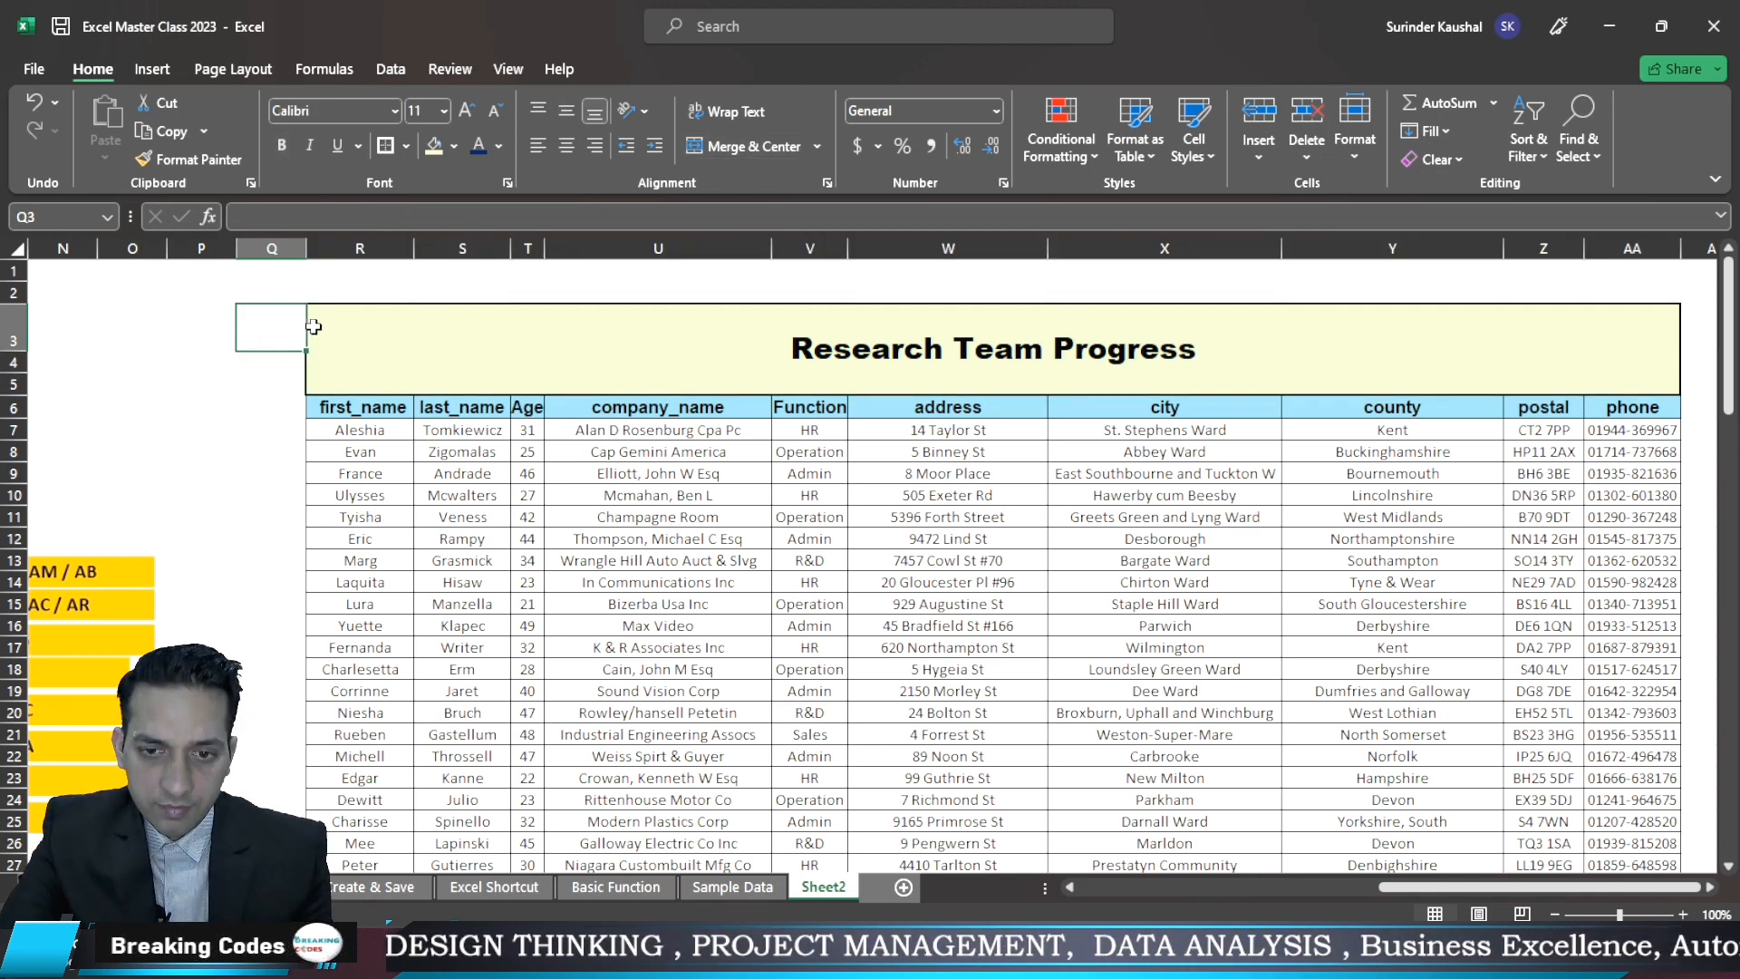
key(ctrl+z)
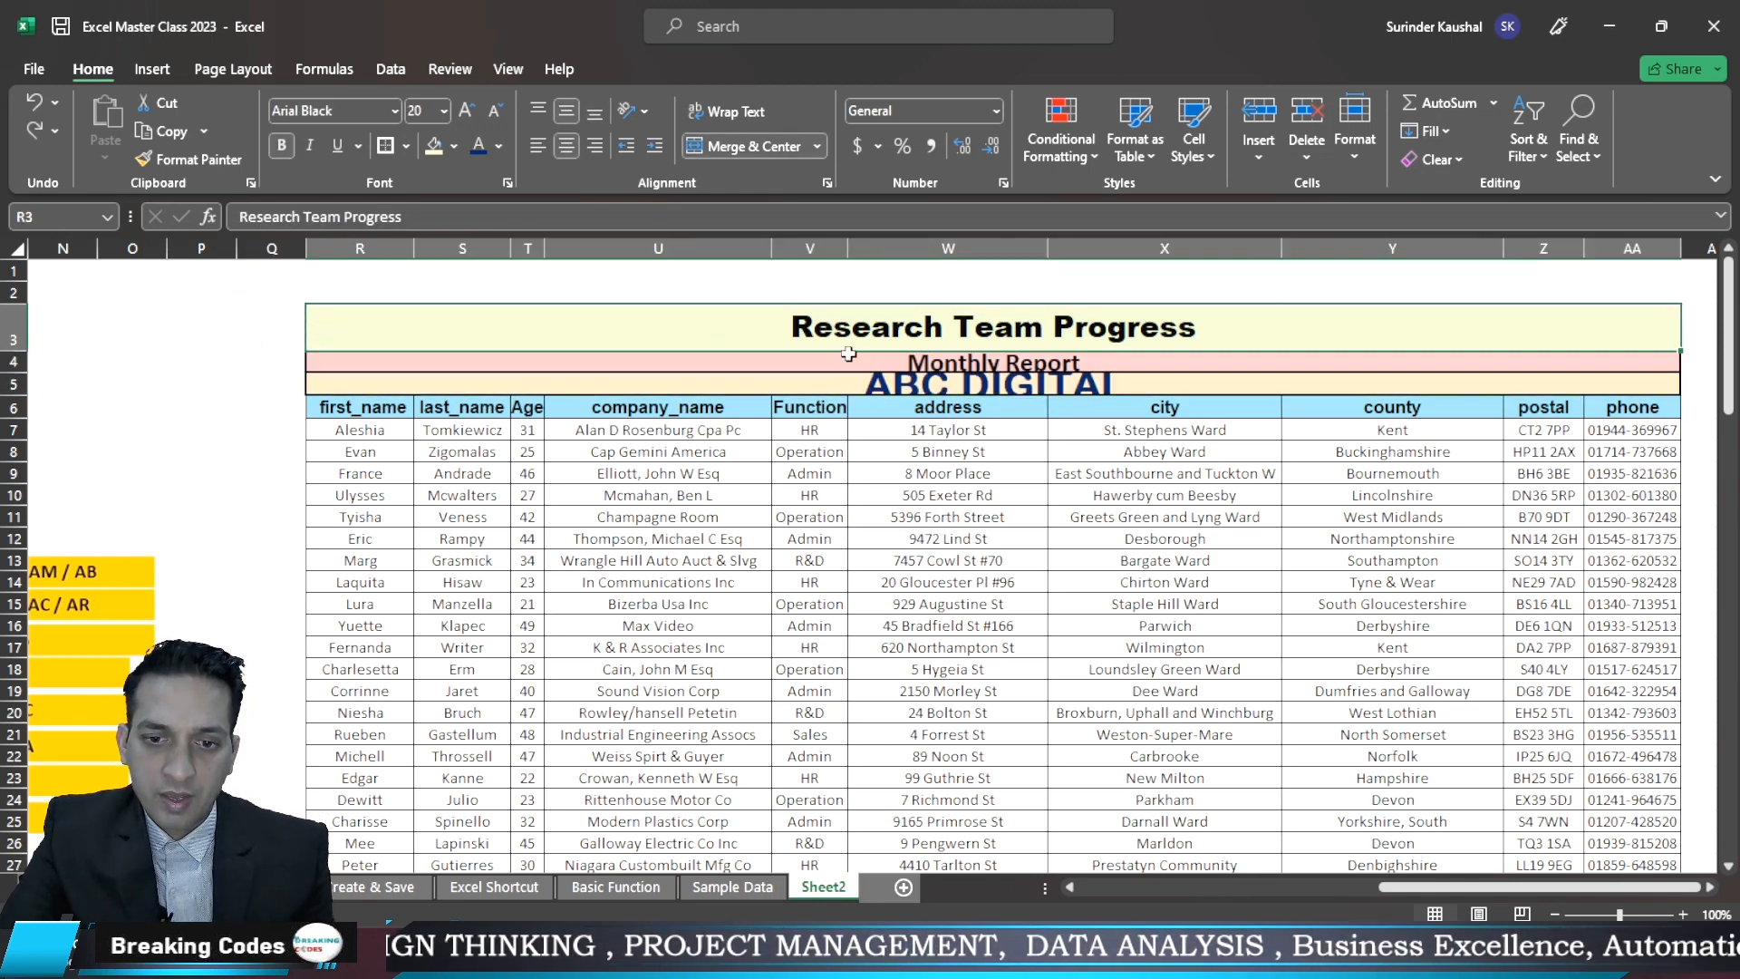
Unmerge the three title rows in R3:AA5
drag(848, 354, 848, 386)
click(818, 146)
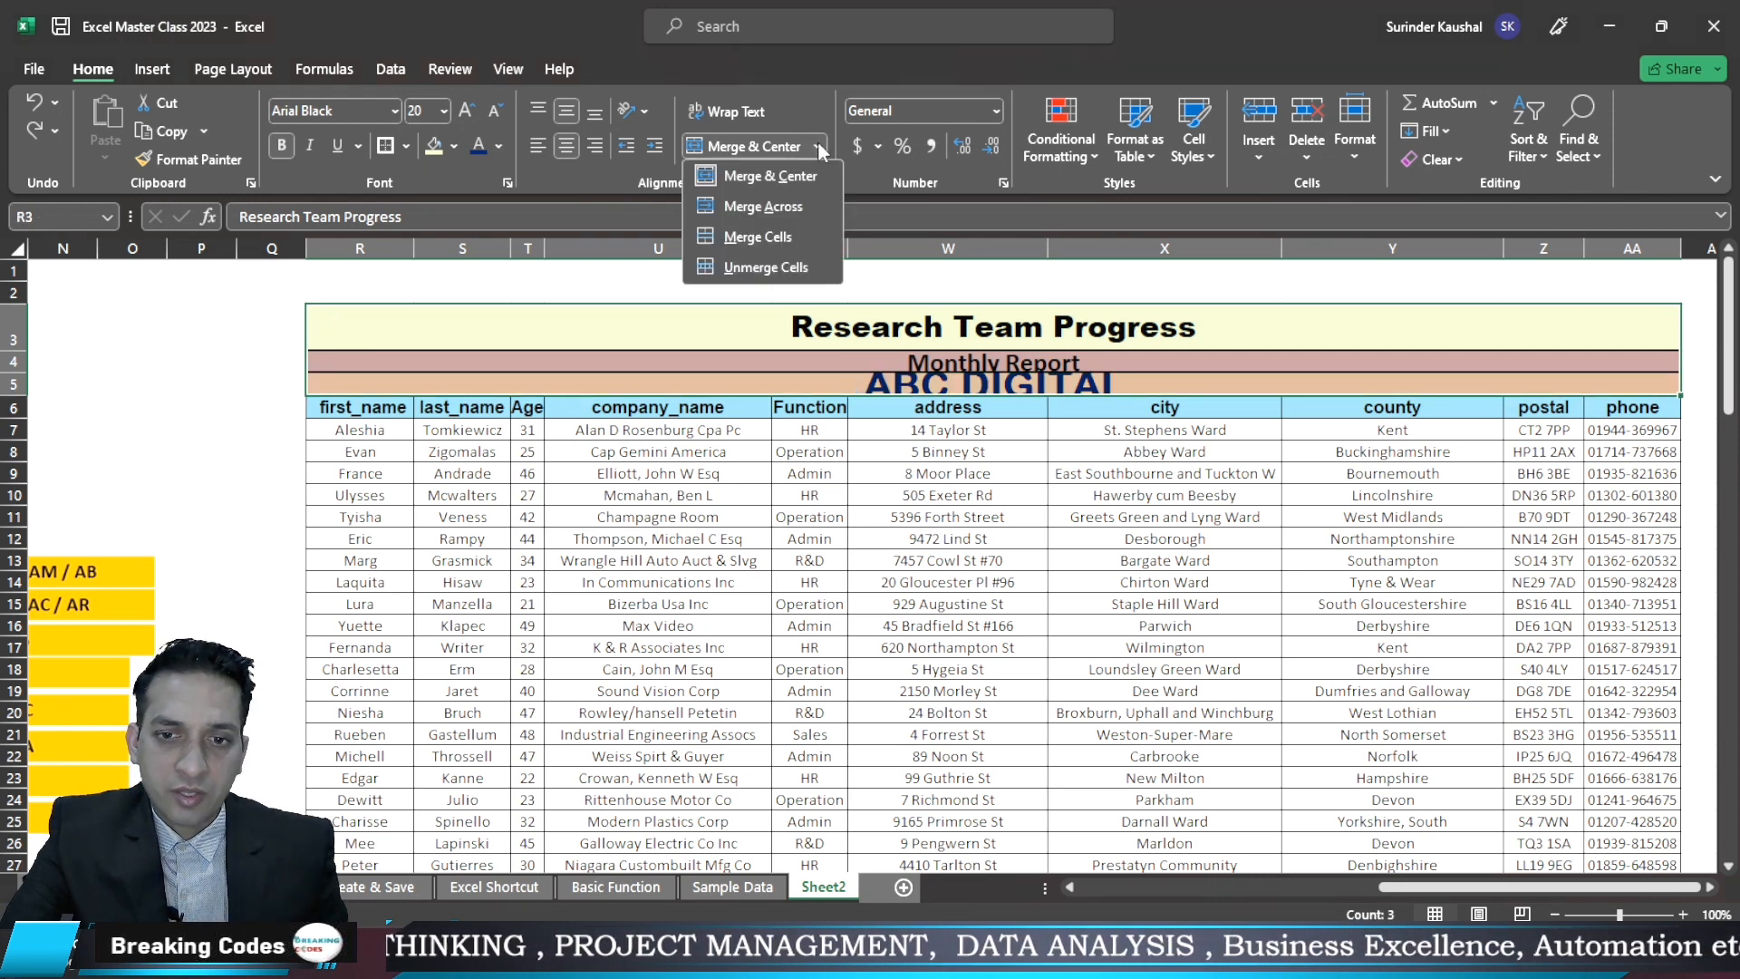
click(803, 238)
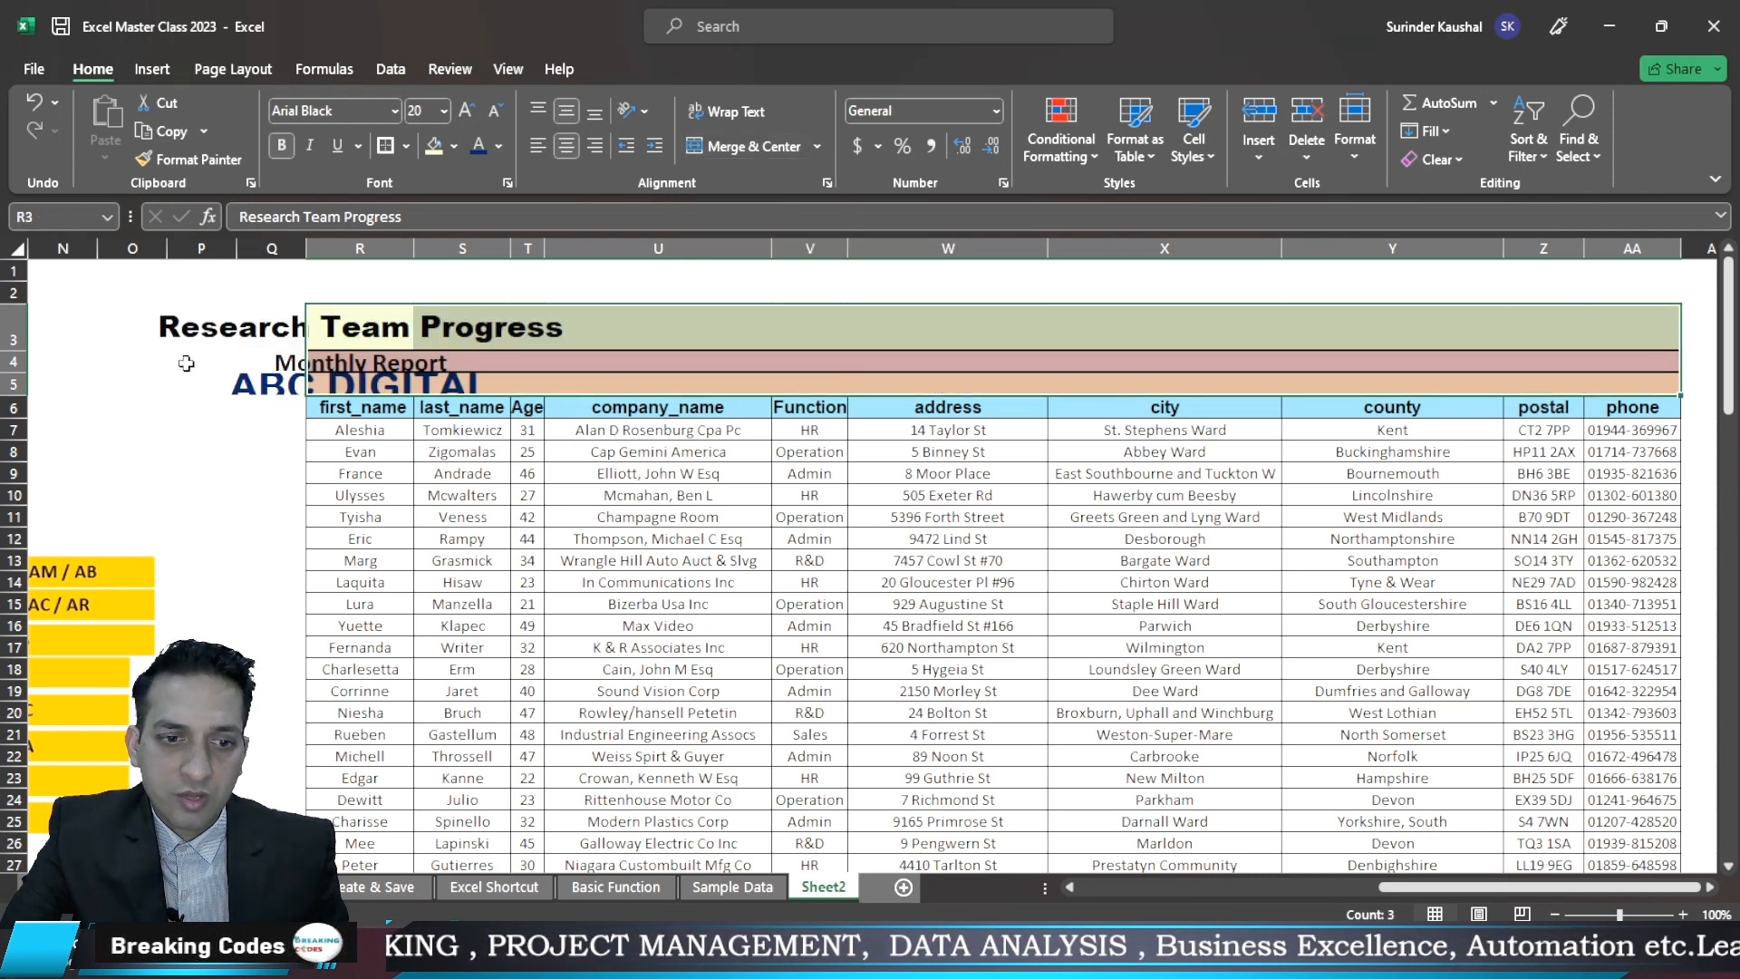
click(186, 363)
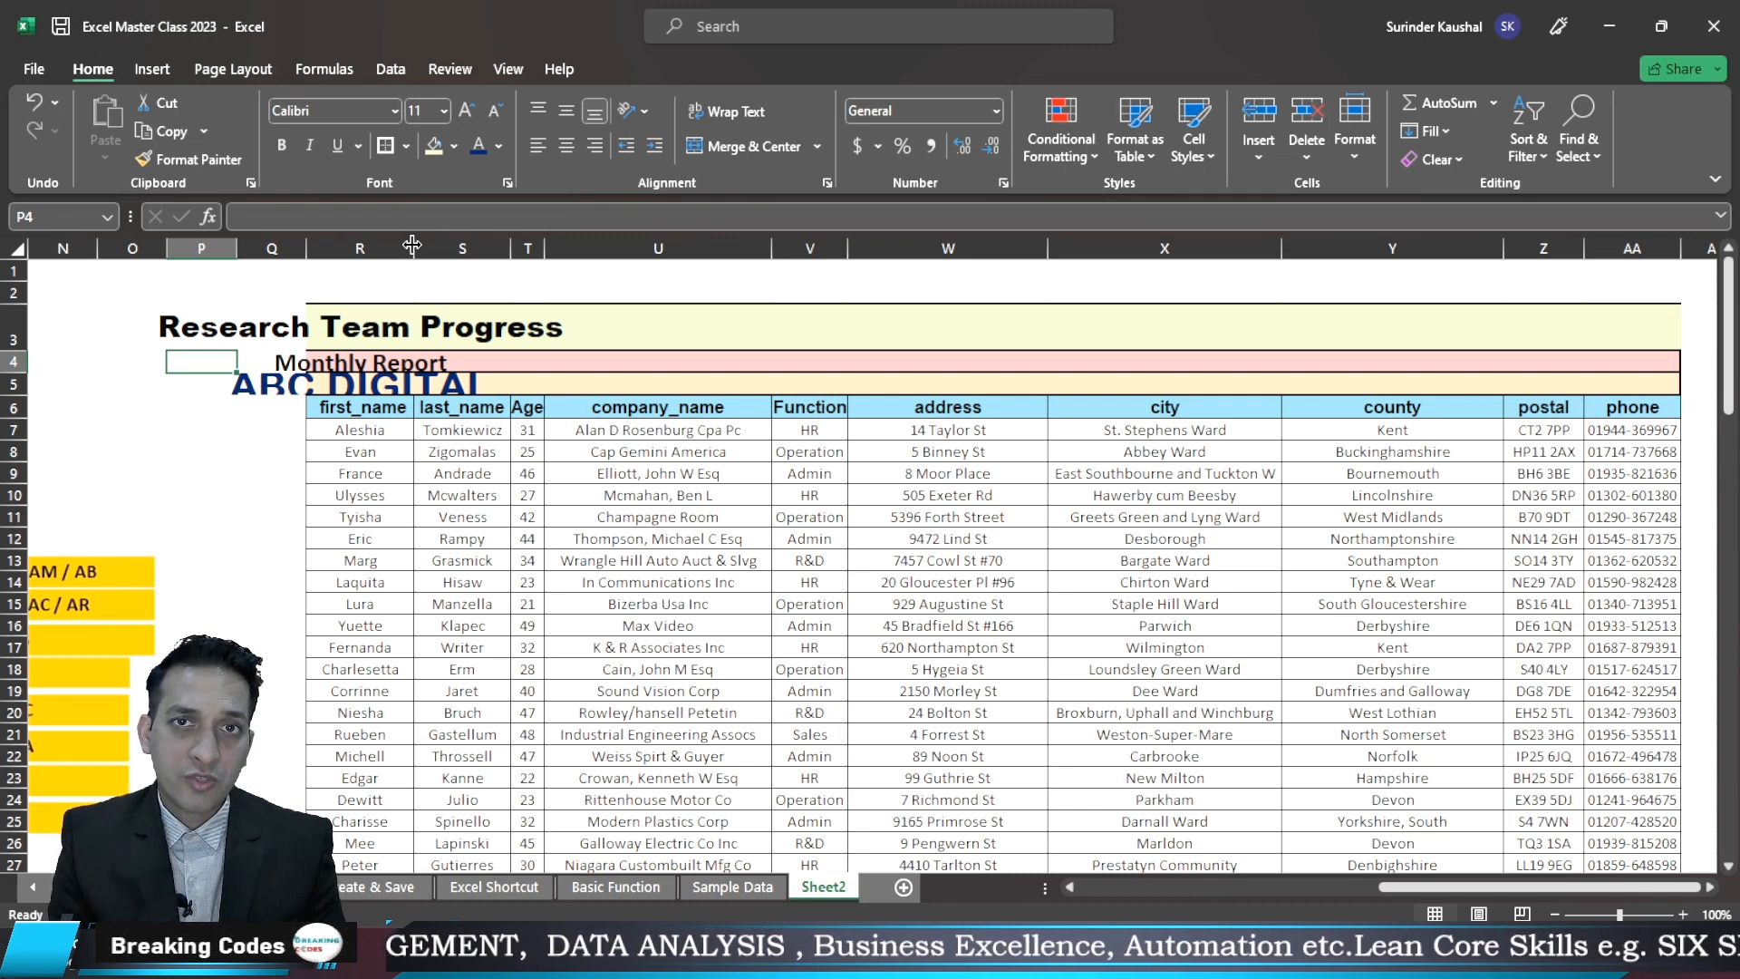
Try Merge Cells on the unmerged title range R3:AA5, accepting the loss of the lower headings, and undo it
click(504, 293)
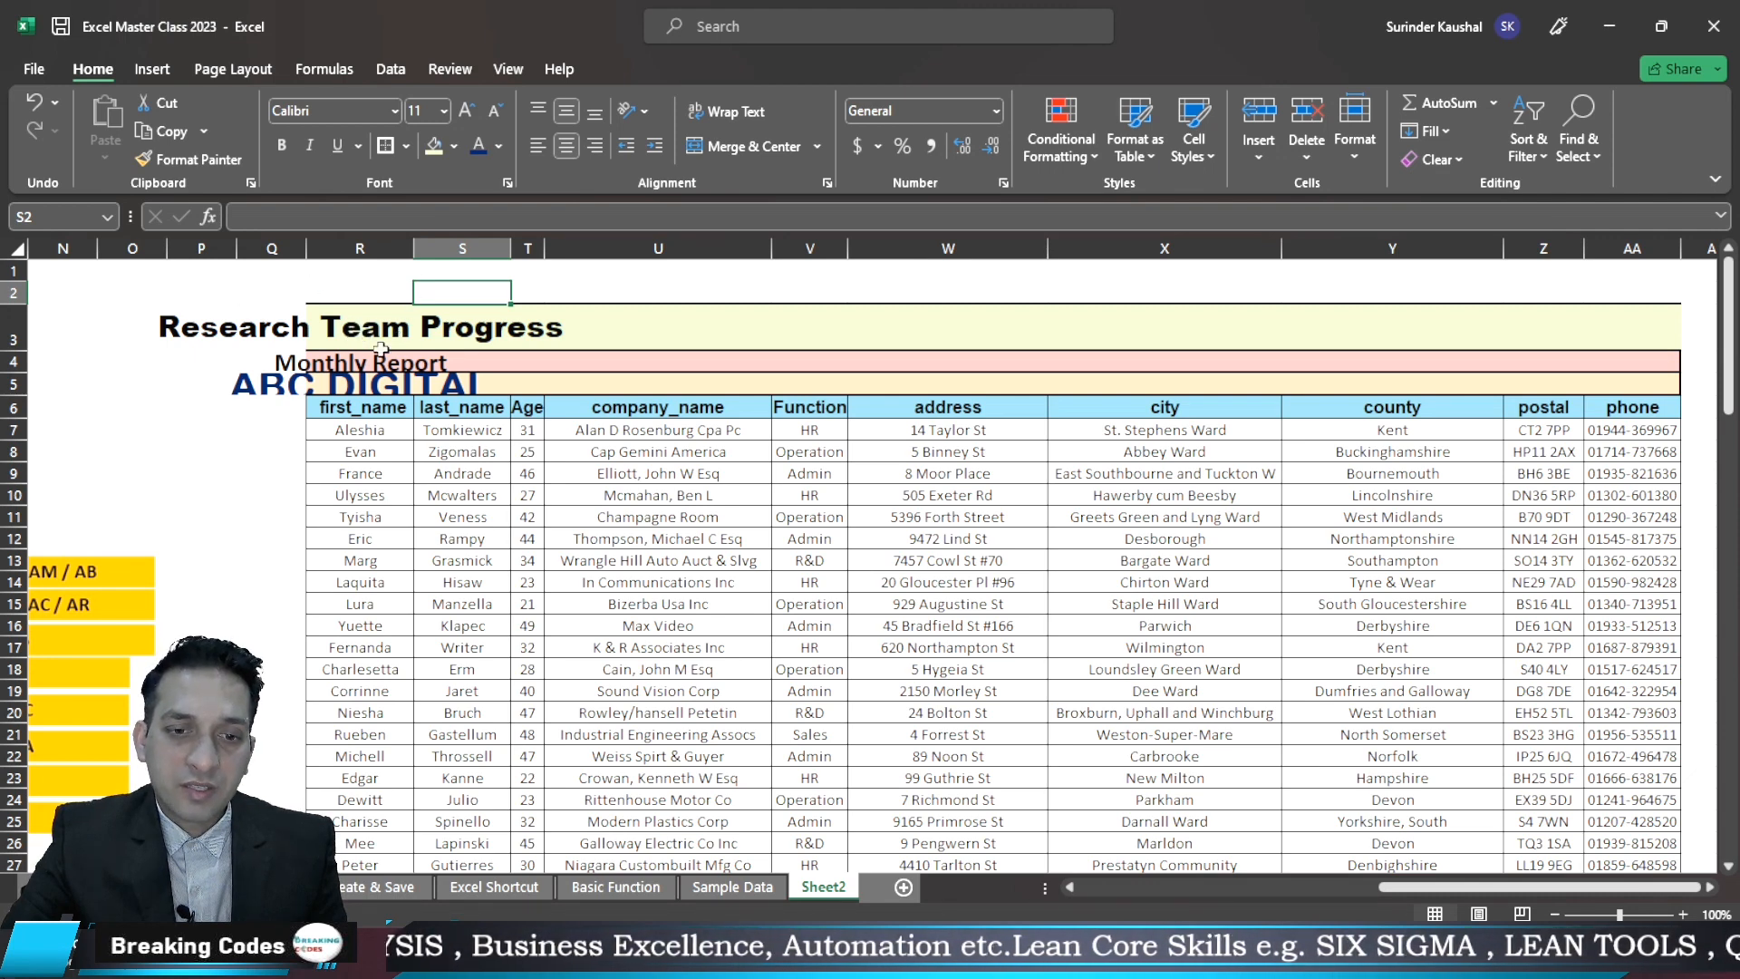
drag(376, 337, 1631, 367)
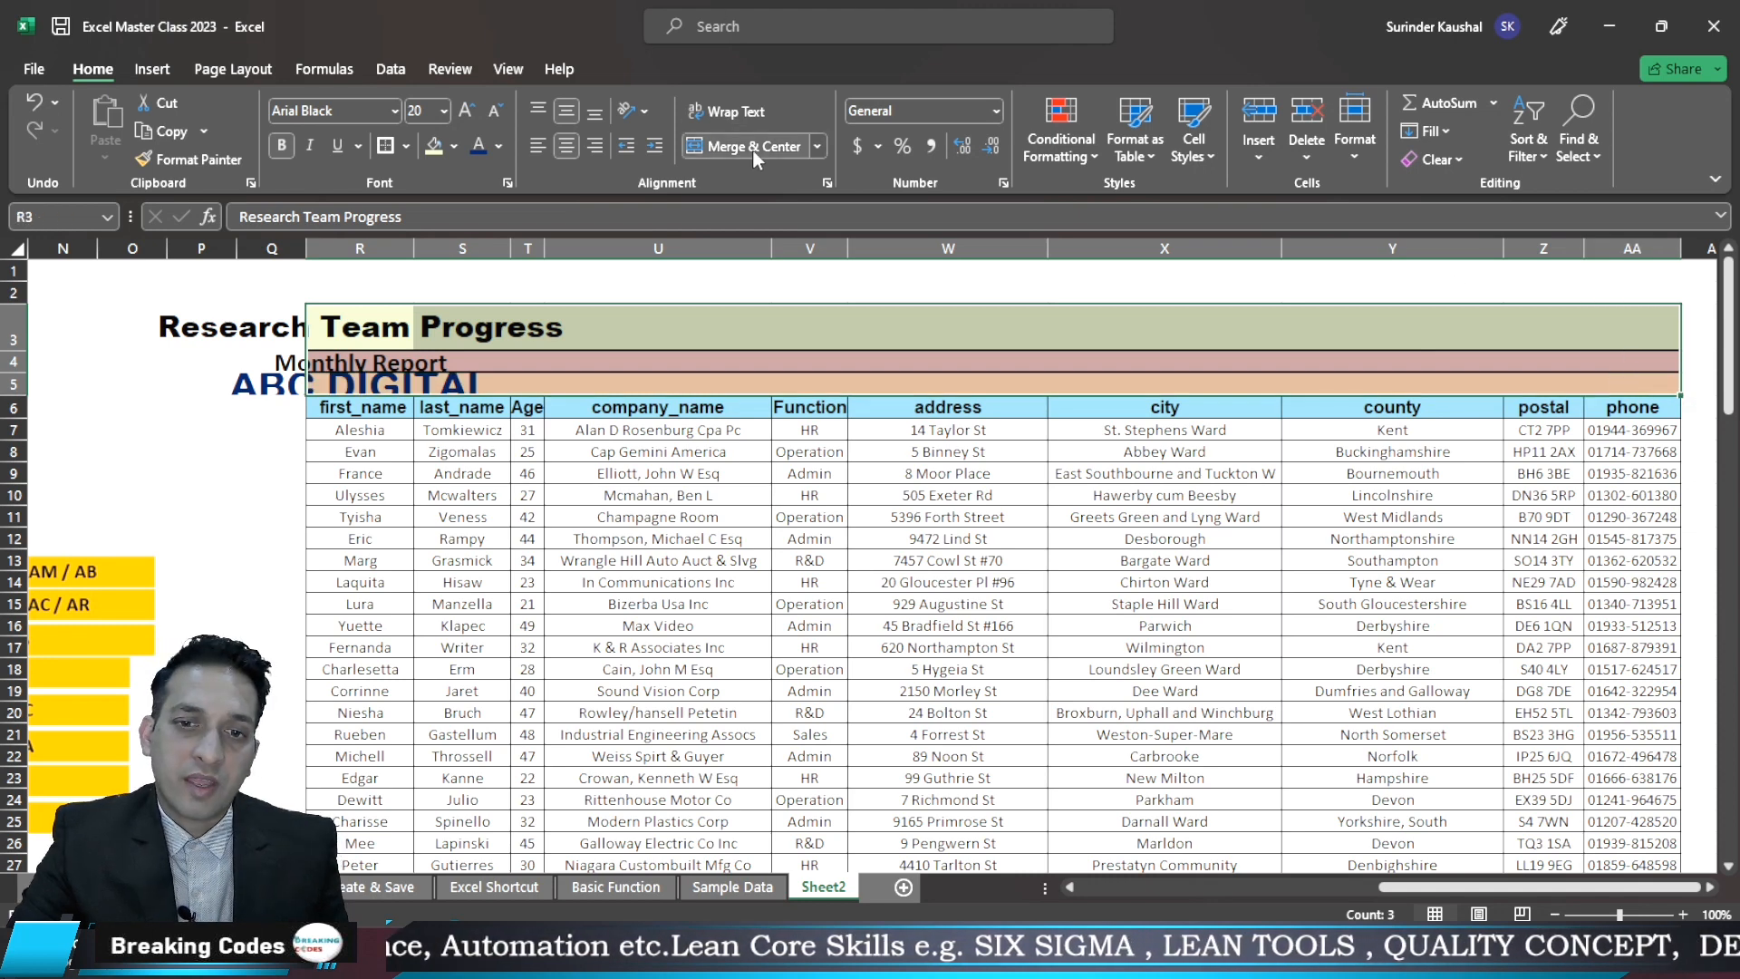
click(818, 146)
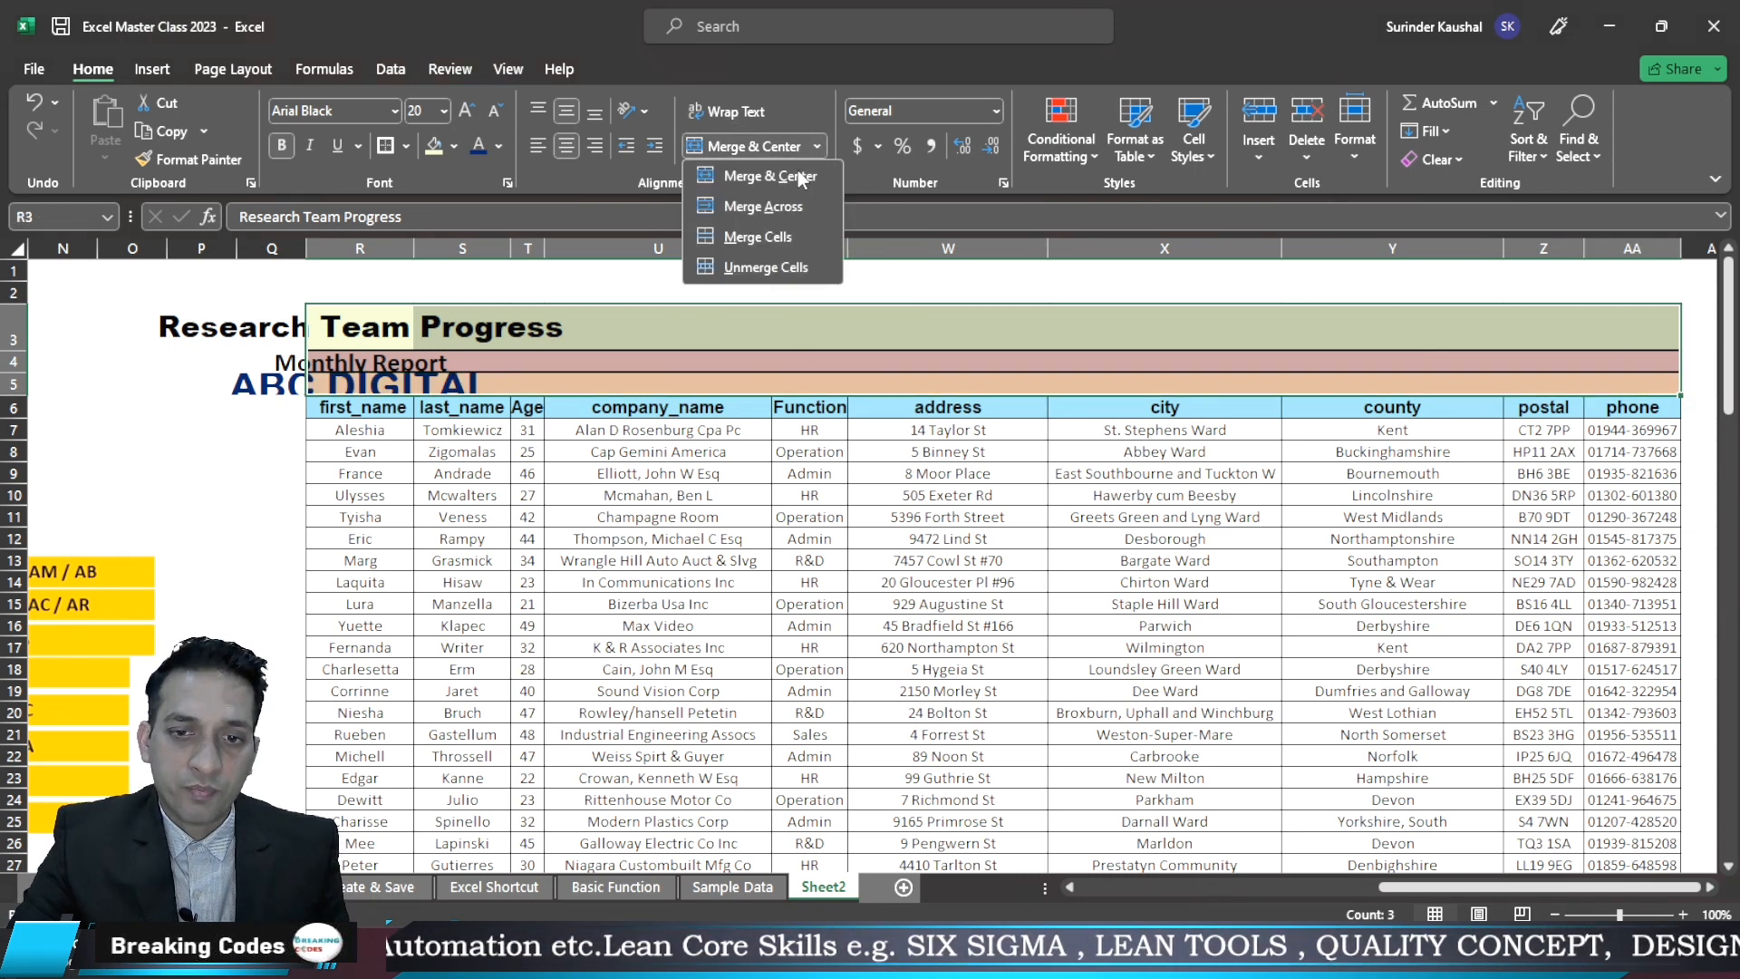
click(754, 236)
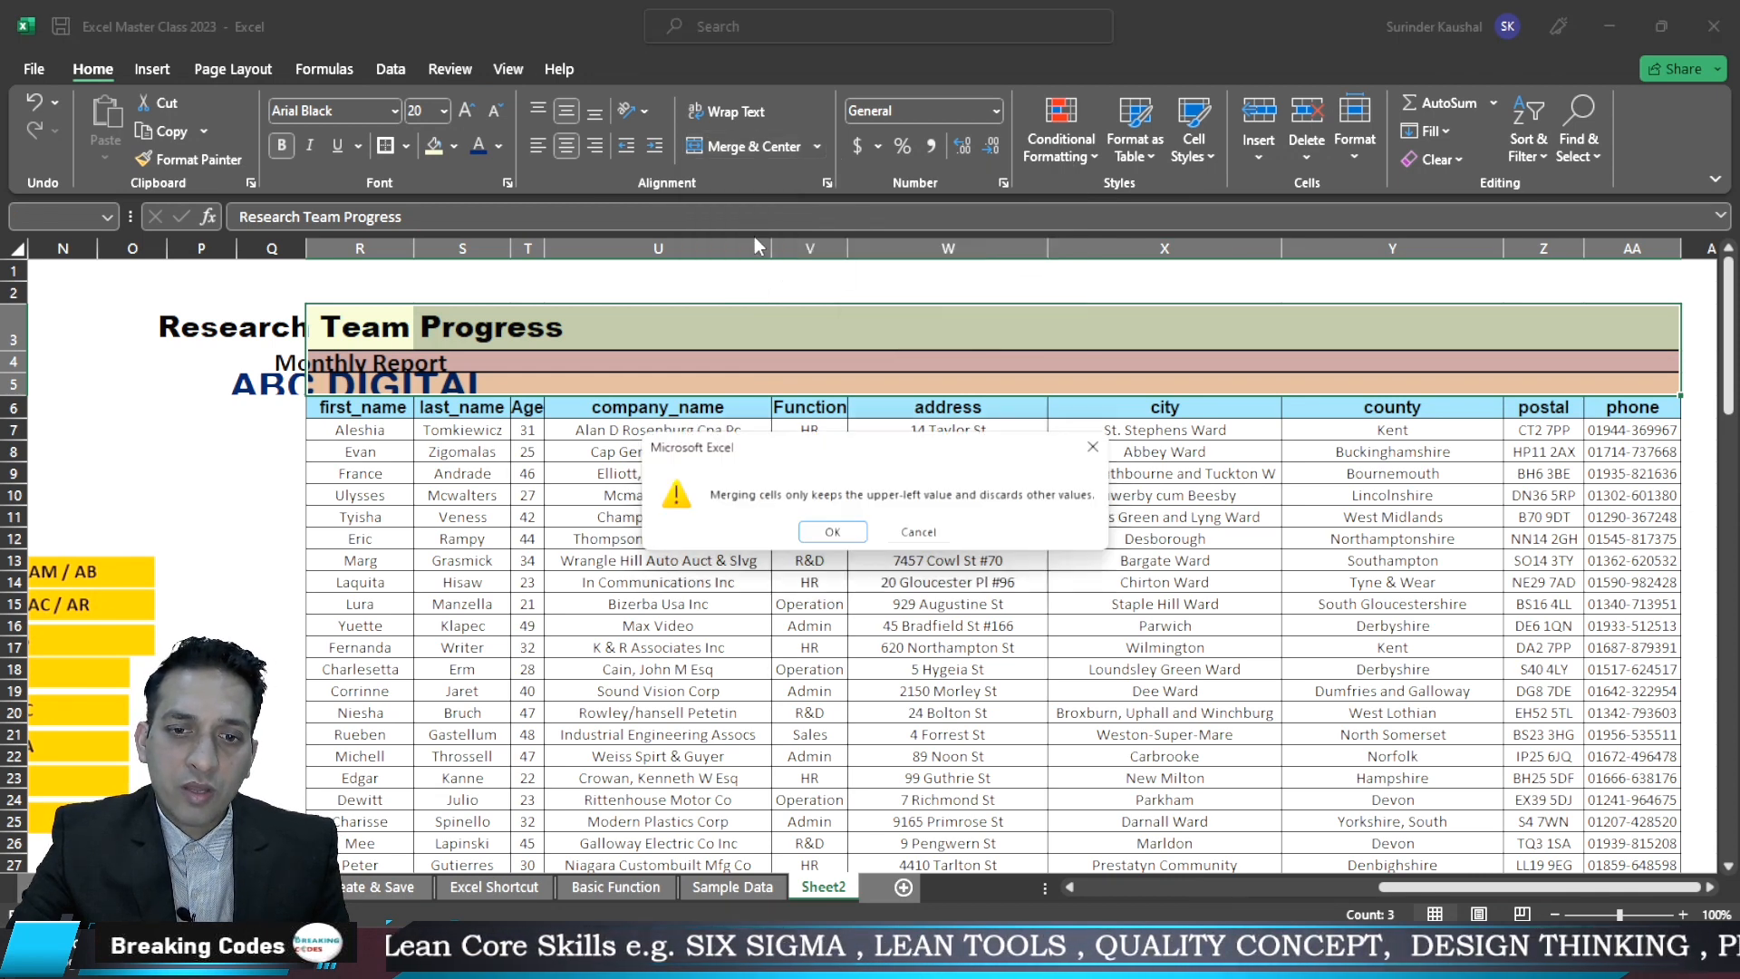
click(834, 535)
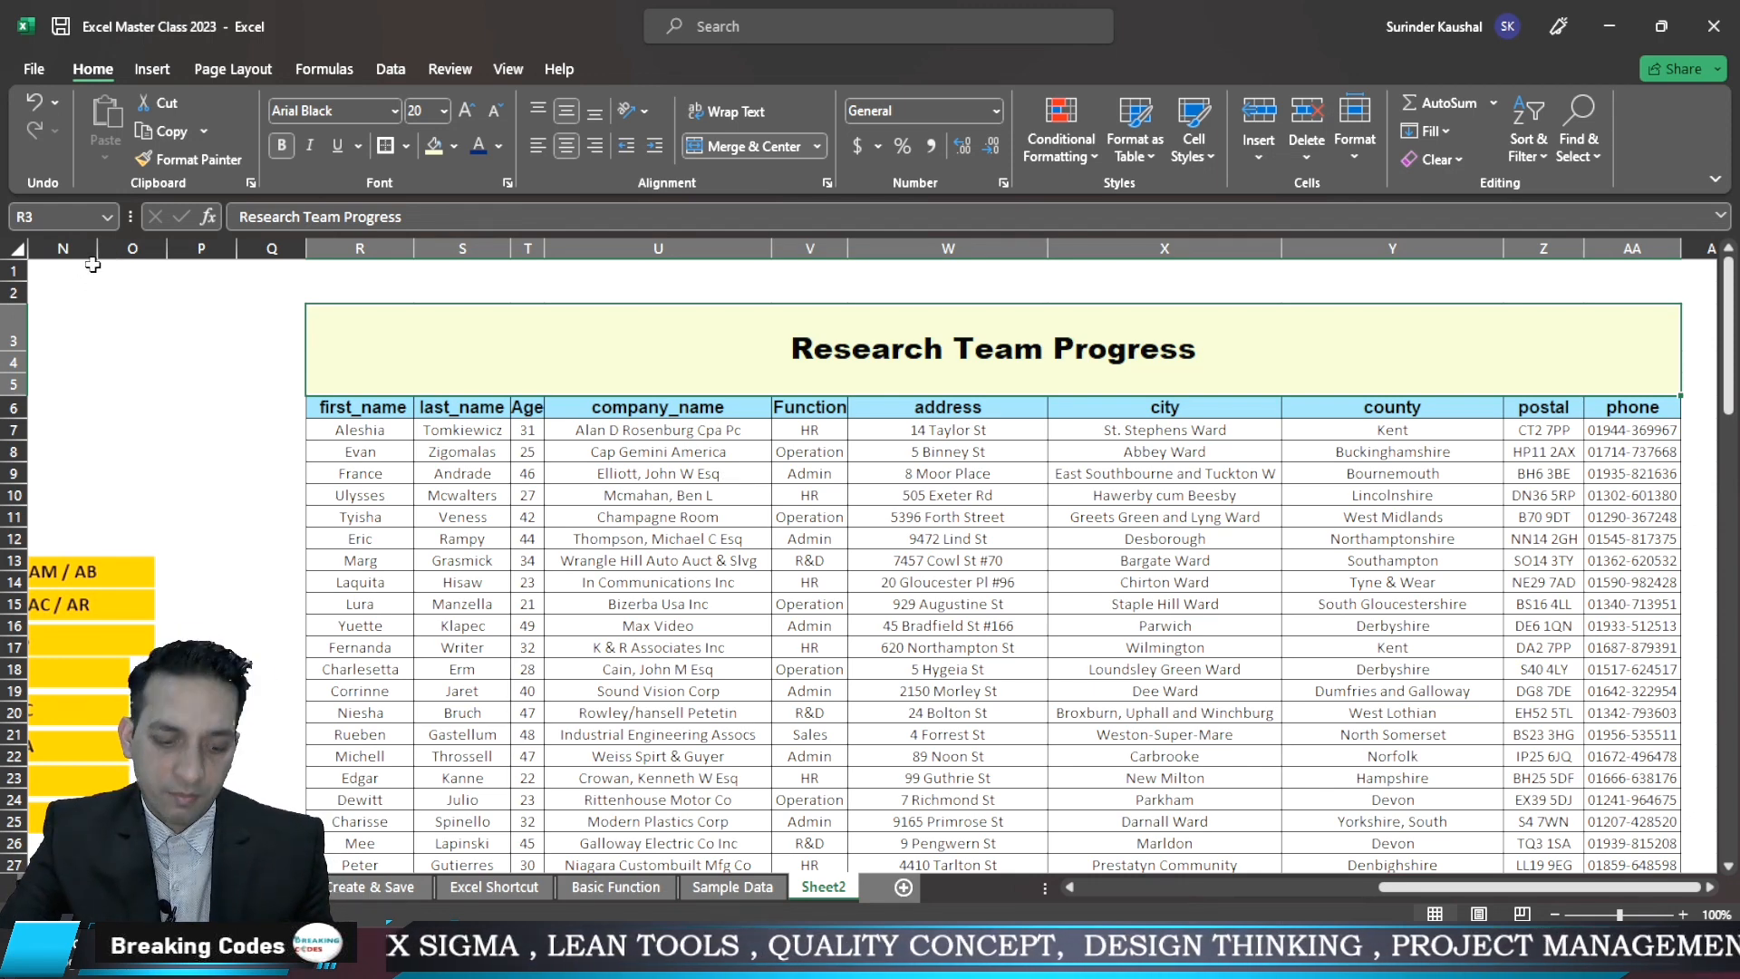
key(ctrl+z)
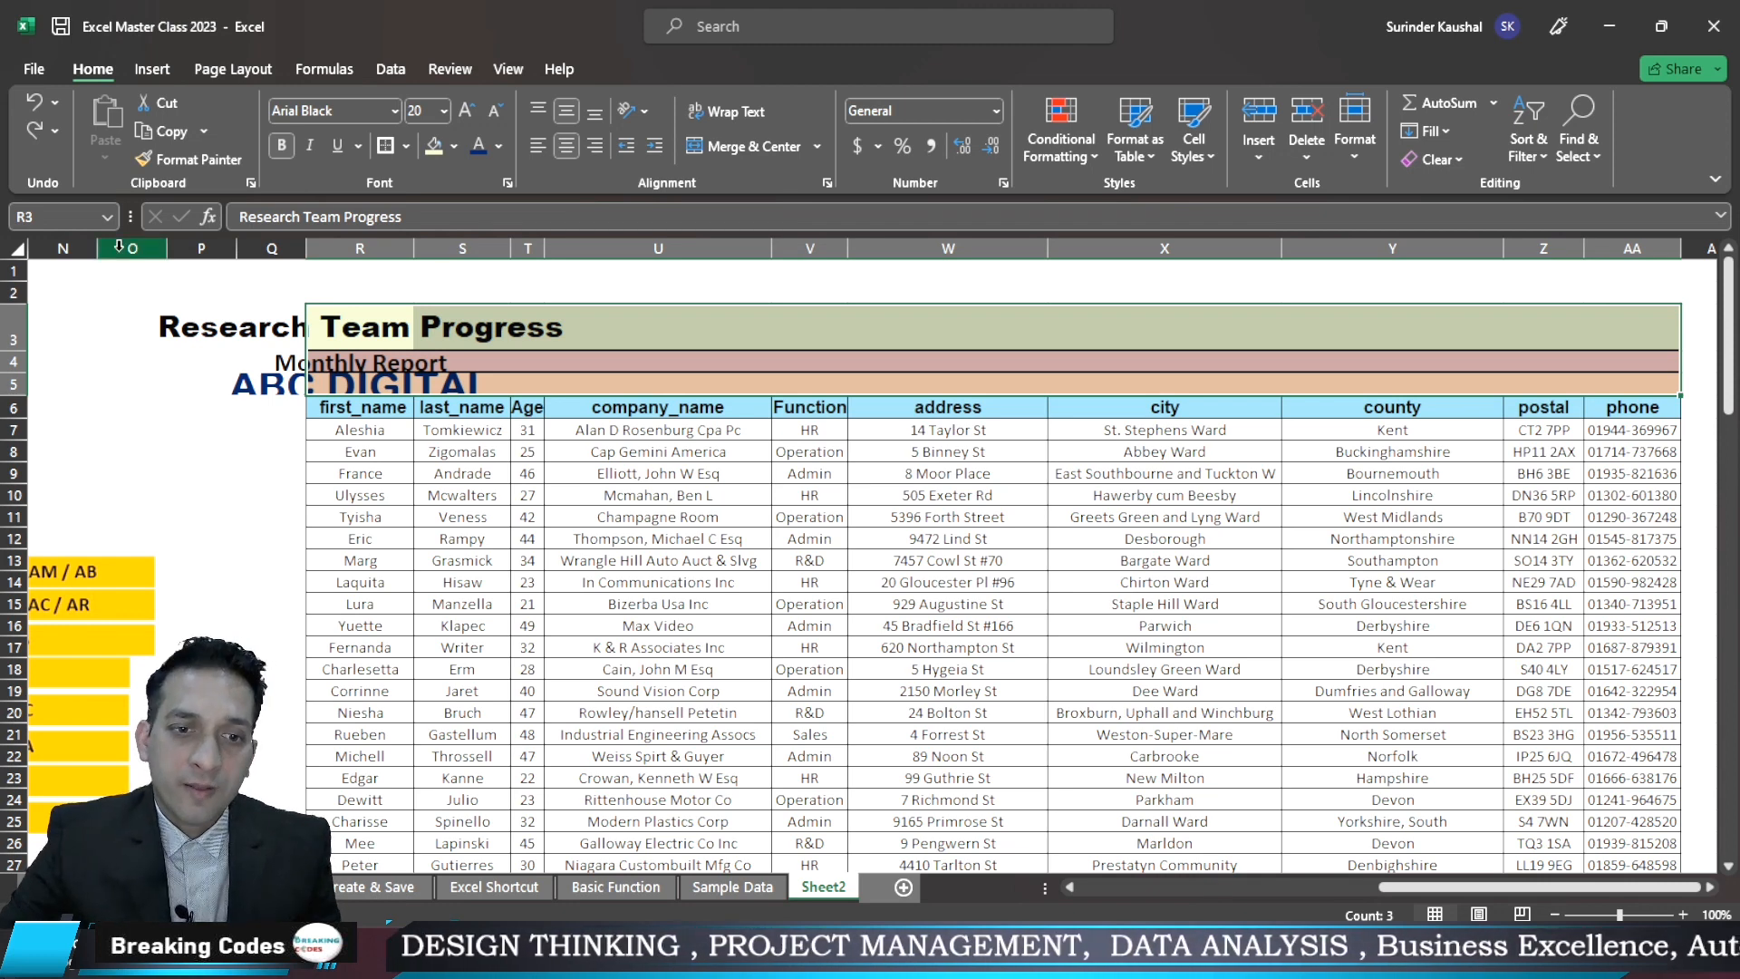
drag(387, 324, 1619, 319)
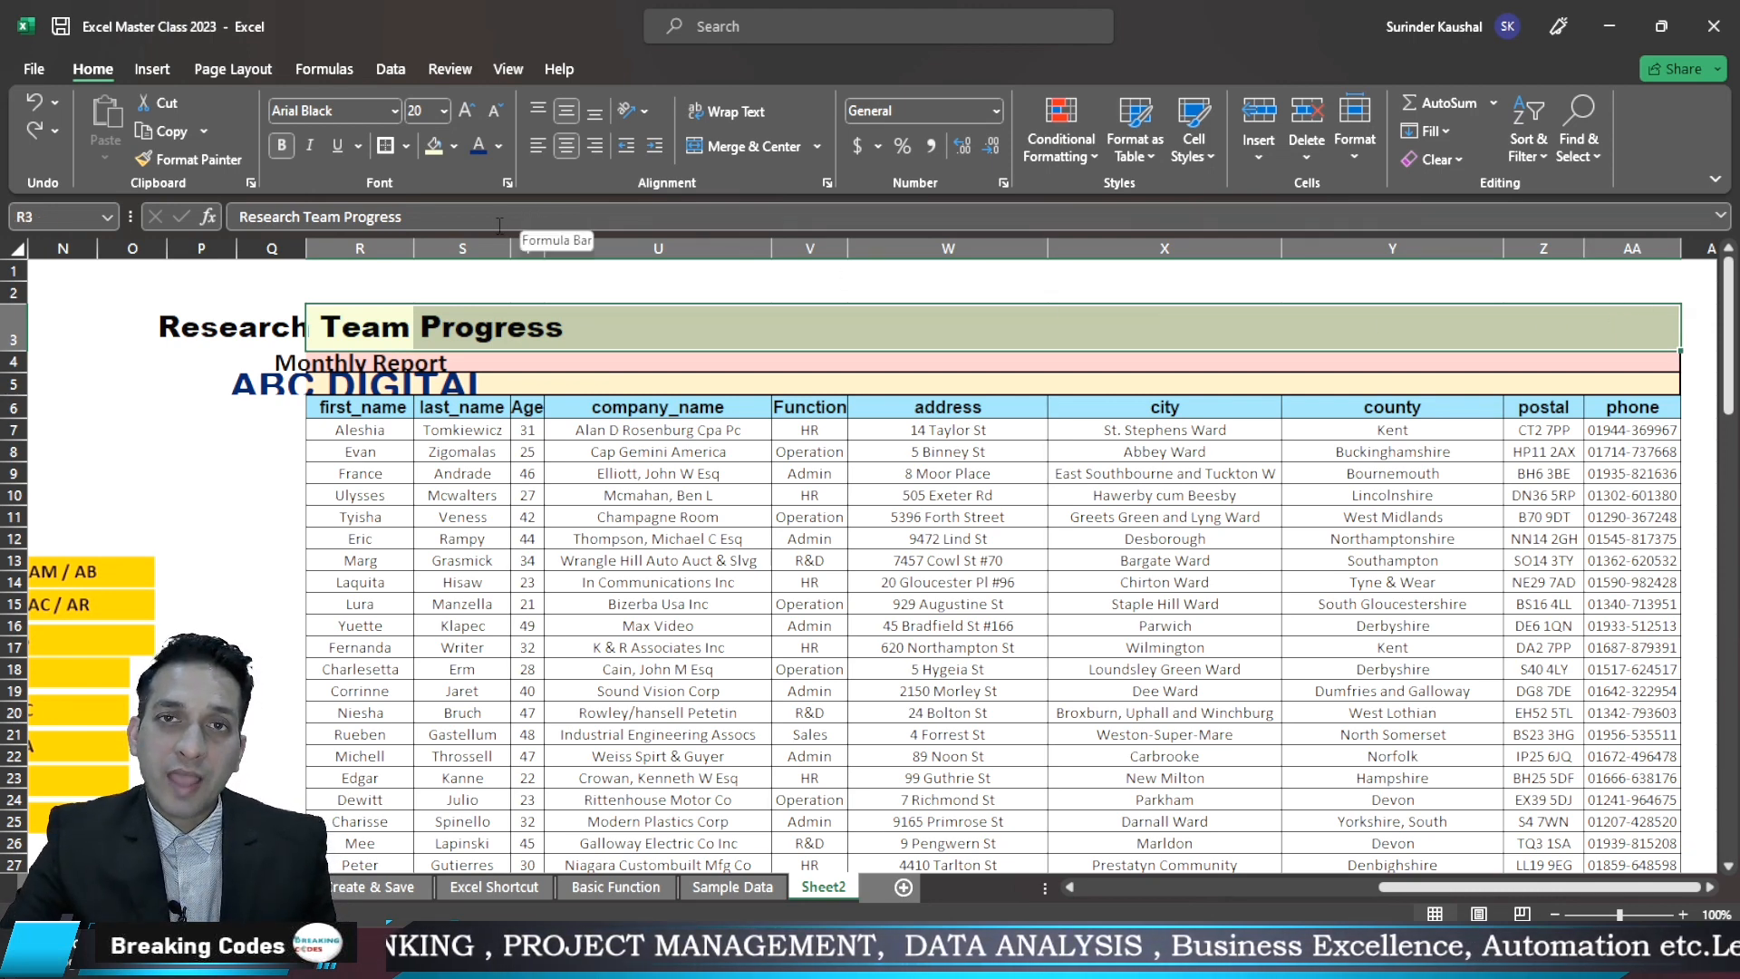
click(255, 273)
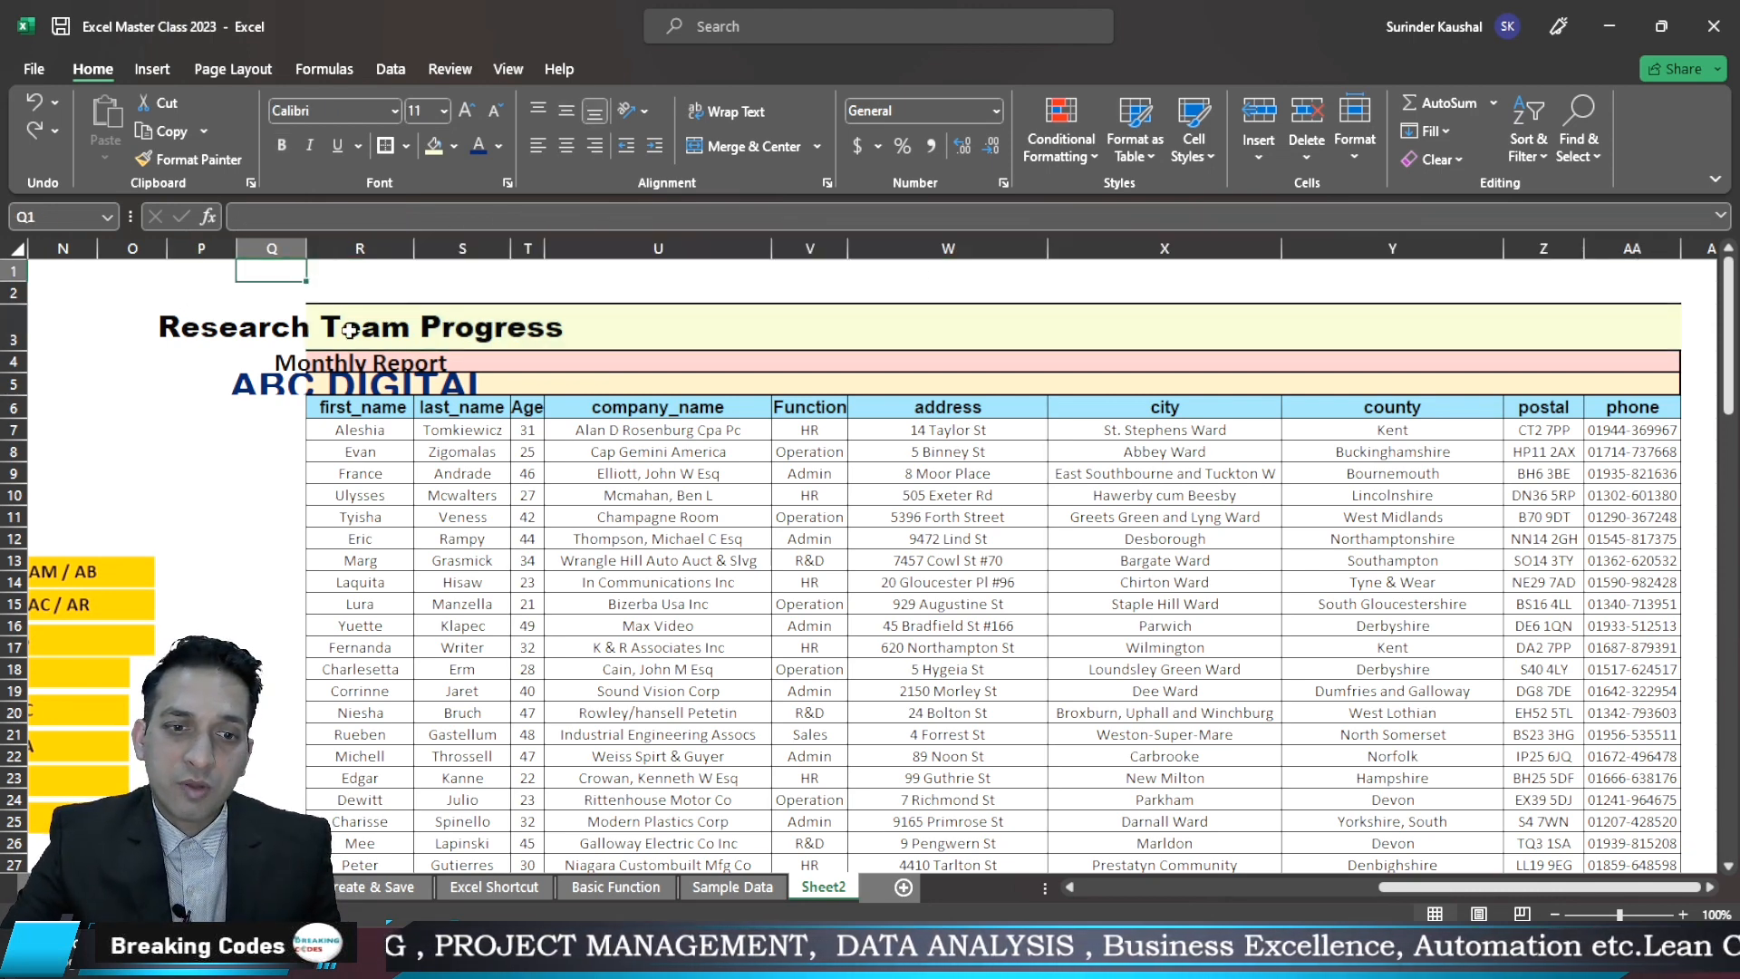
drag(348, 331, 397, 390)
key(ctrl+shift+Right)
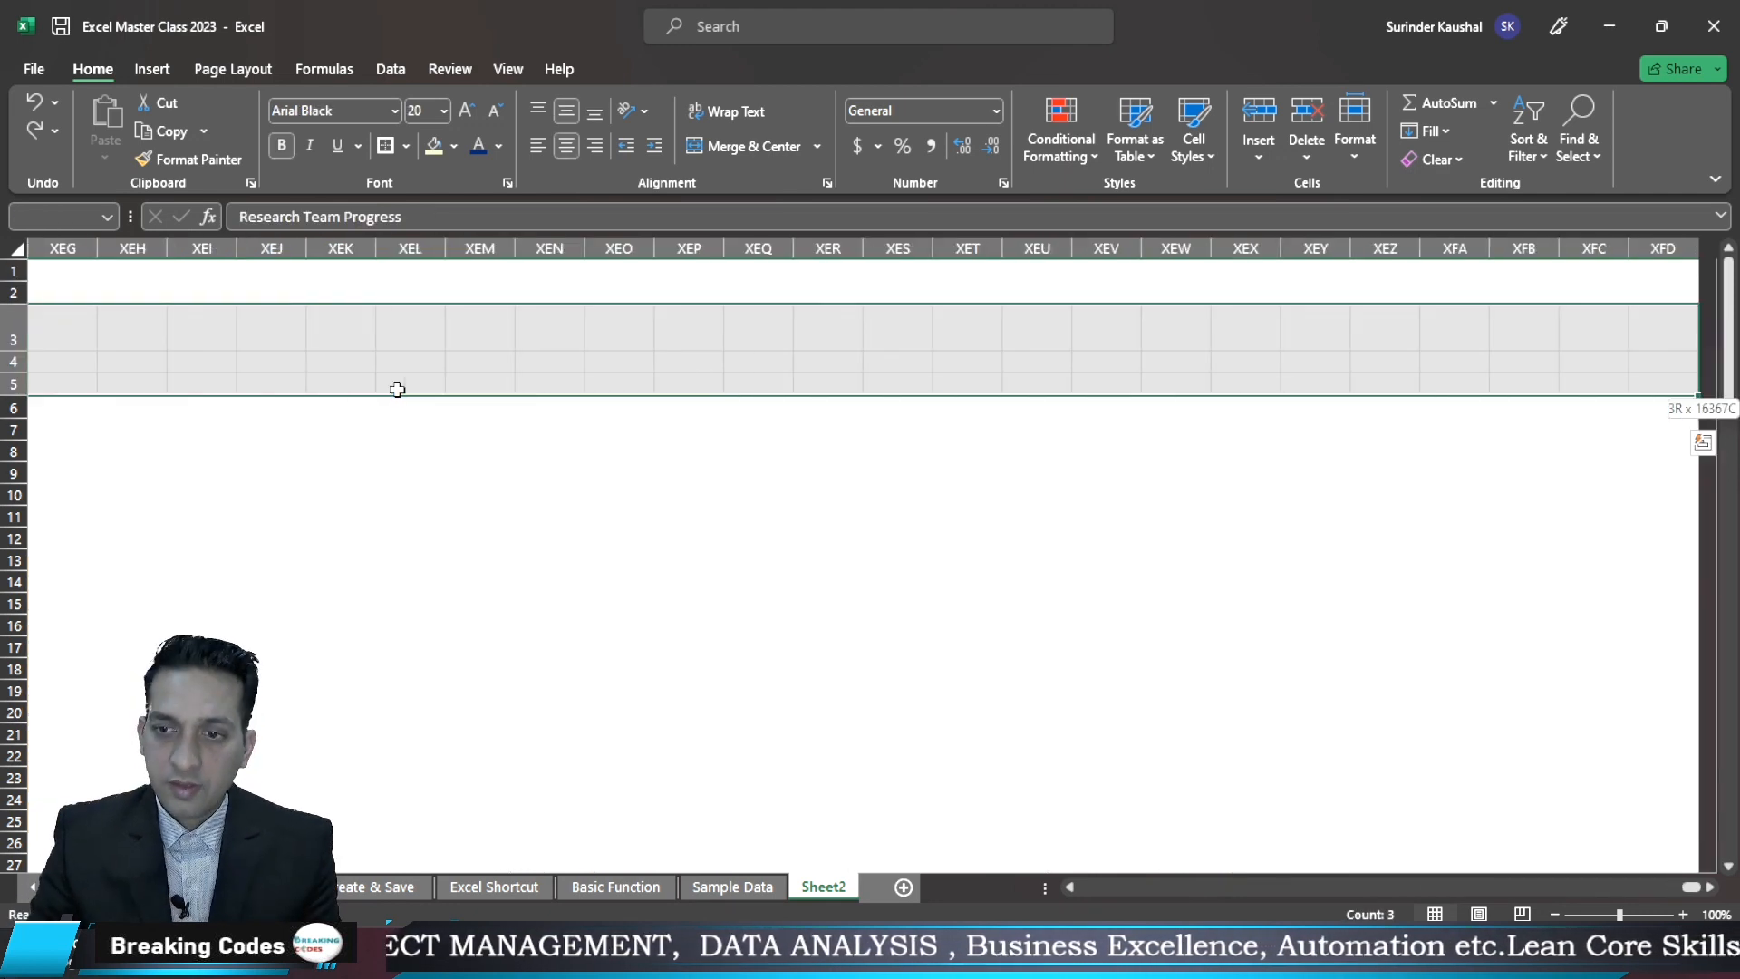
key(Home)
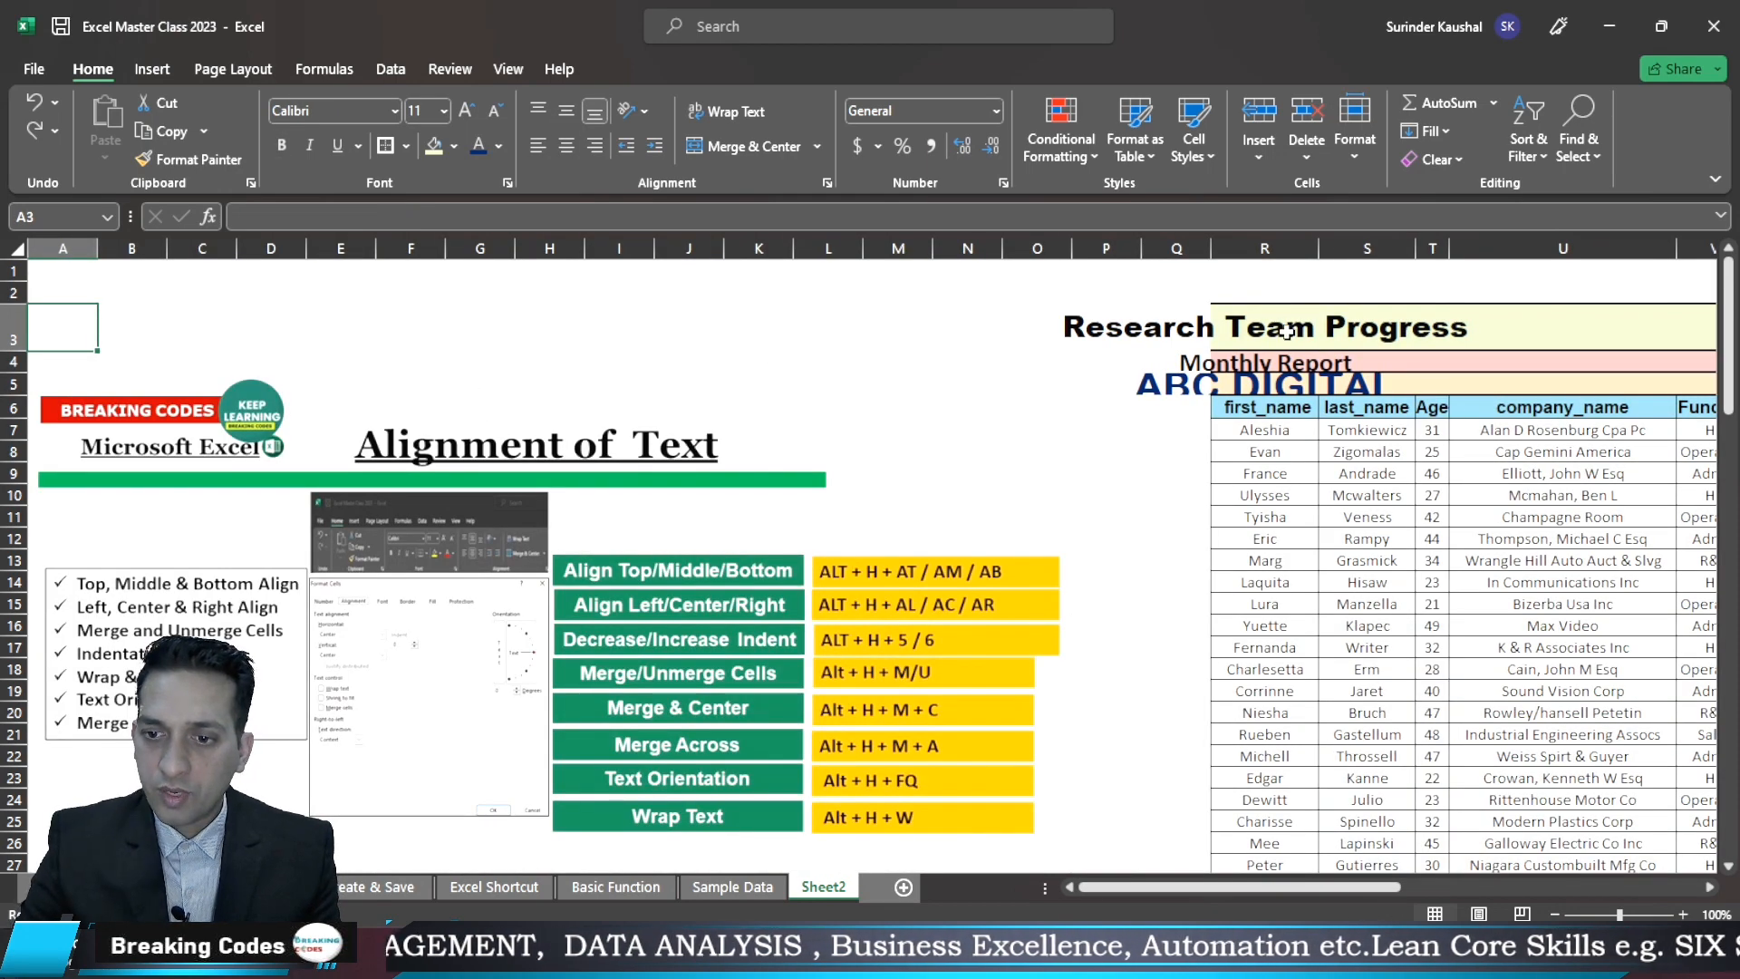
Merge each of the three title rows in R3:AA5 separately with Merge Across
drag(1286, 328, 1281, 379)
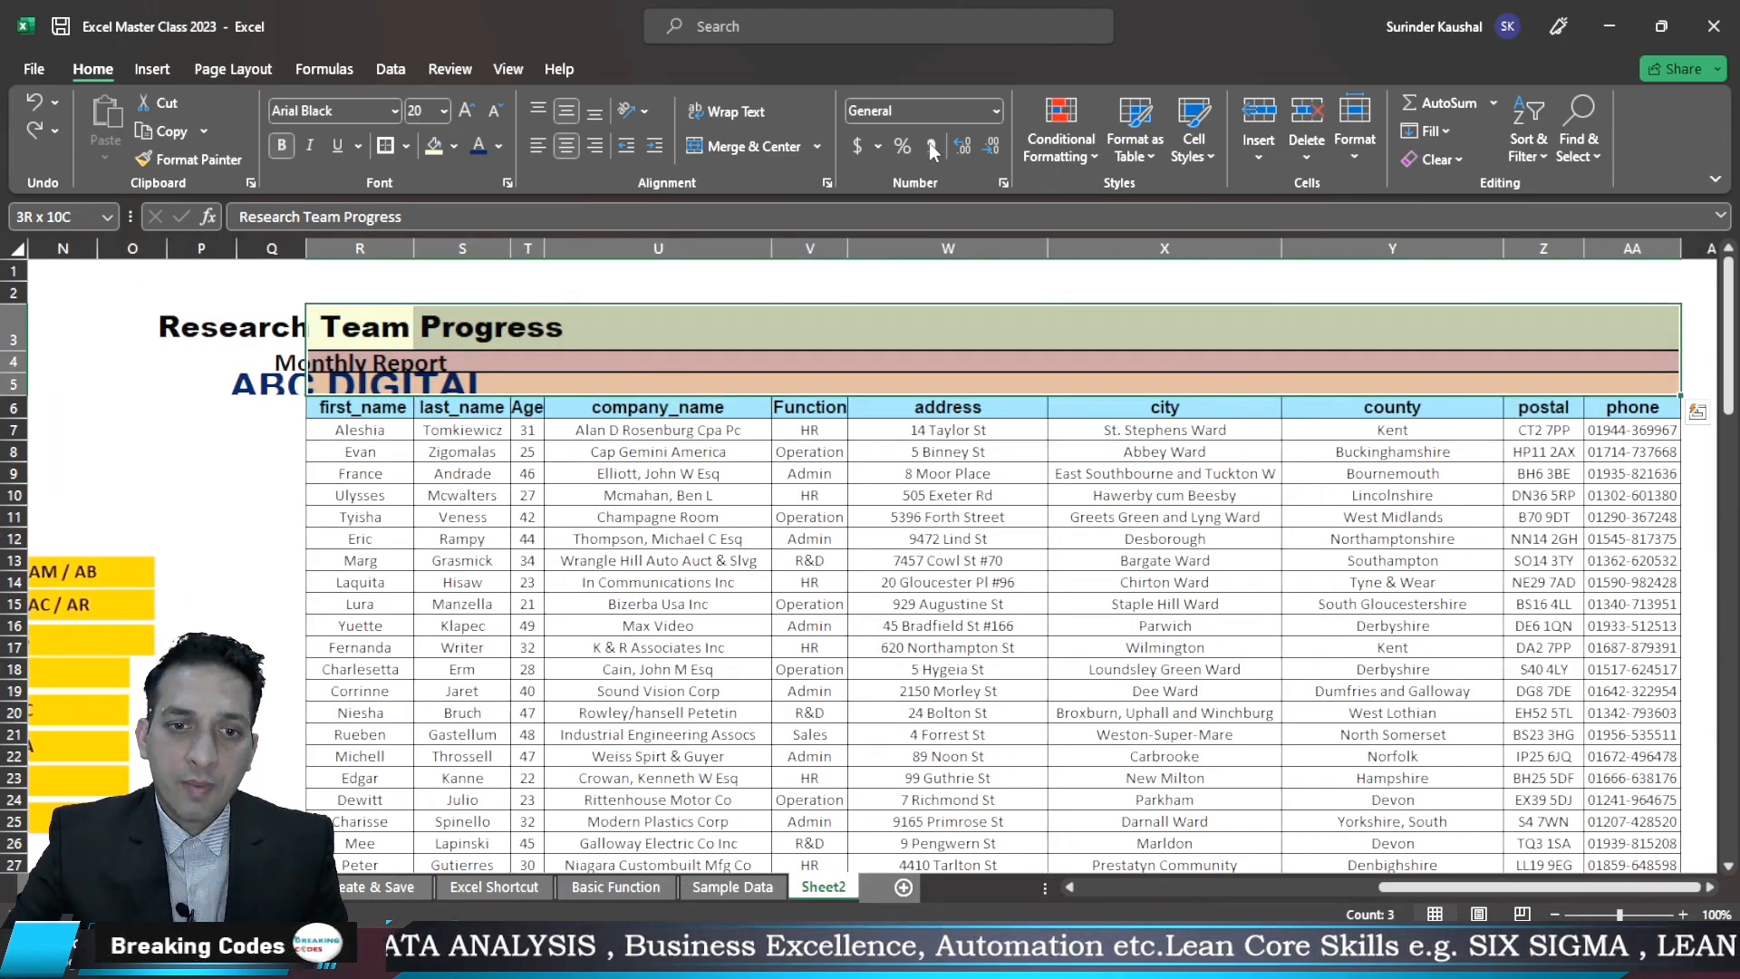
click(819, 146)
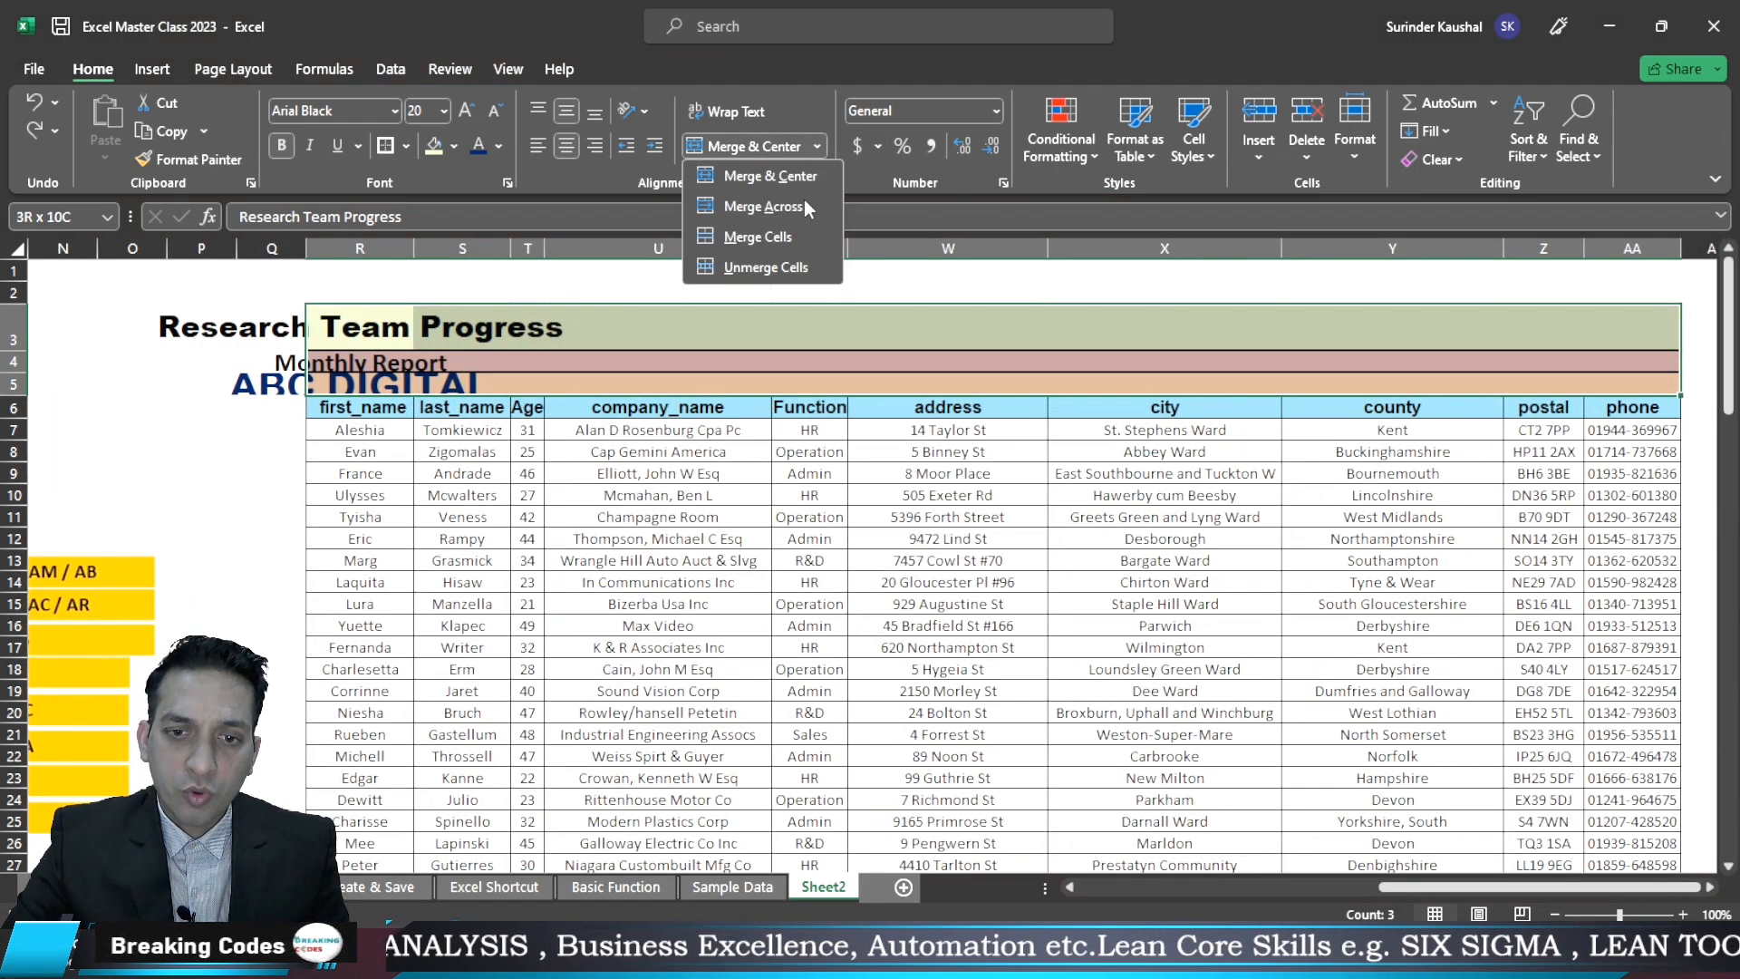
click(798, 207)
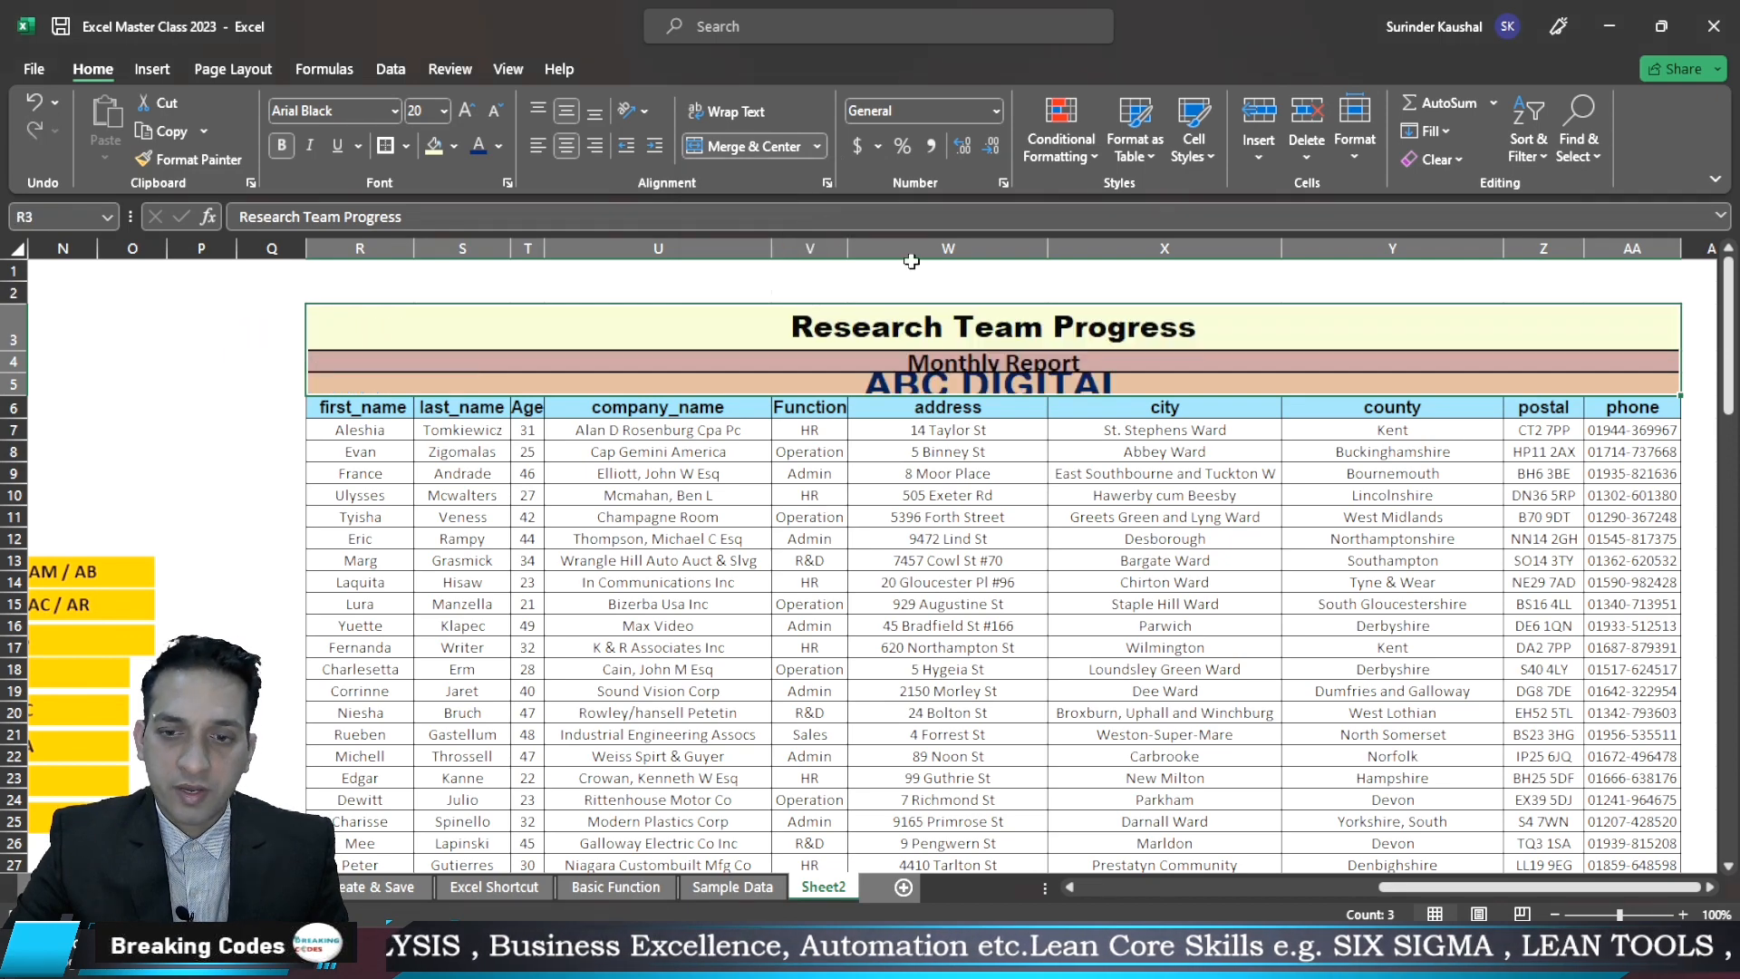
Autofit the height of every row in the sheet so the three title rows fit their text
click(13, 250)
double_click(7, 282)
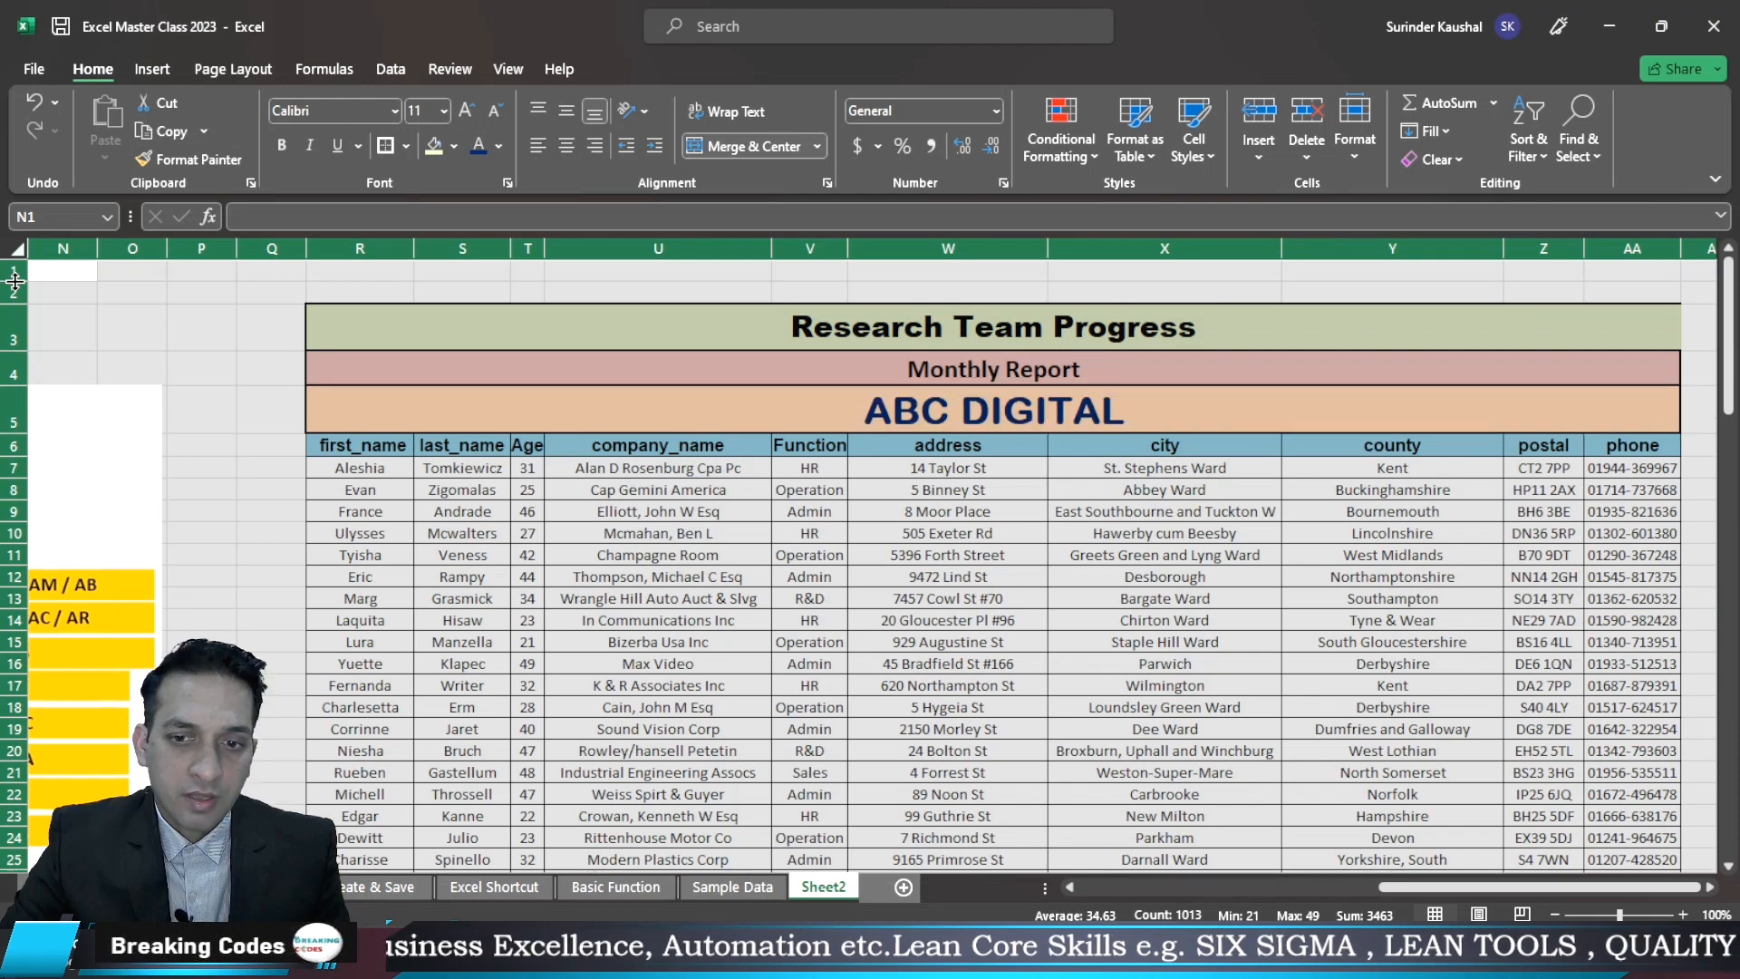
click(198, 312)
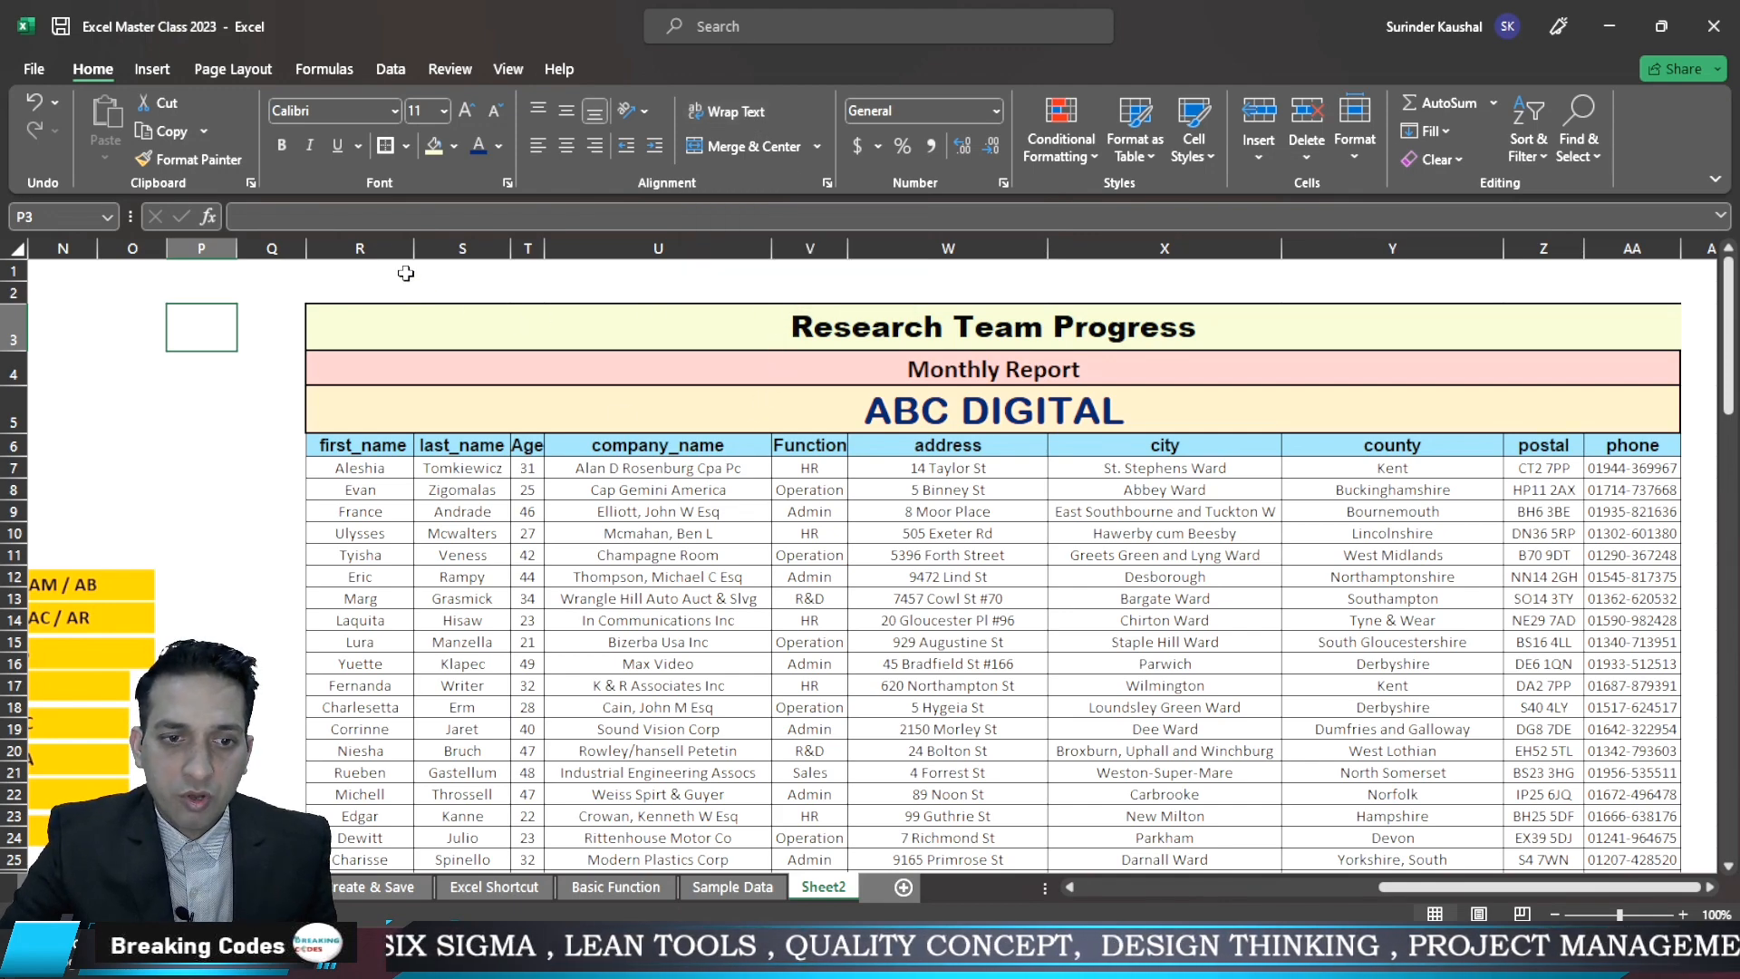
Resize columns R to AA to one equal, narrower width and check the company names in U7:U12
drag(374, 246, 1664, 246)
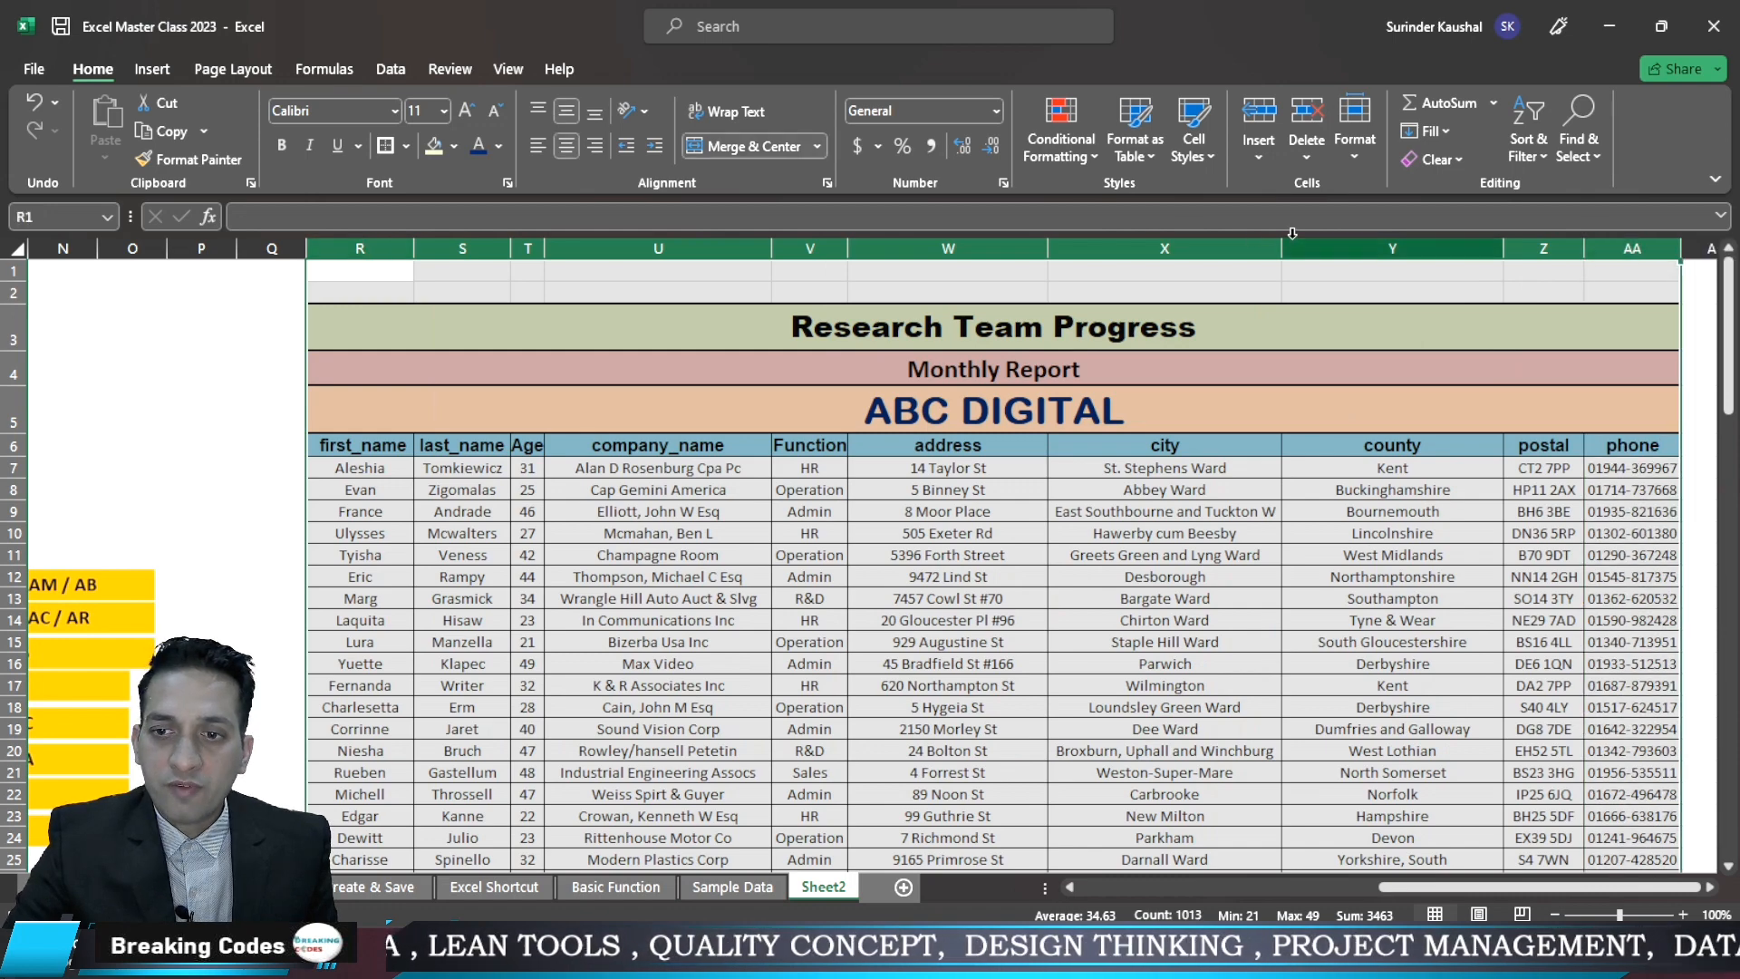
drag(1281, 248, 1236, 247)
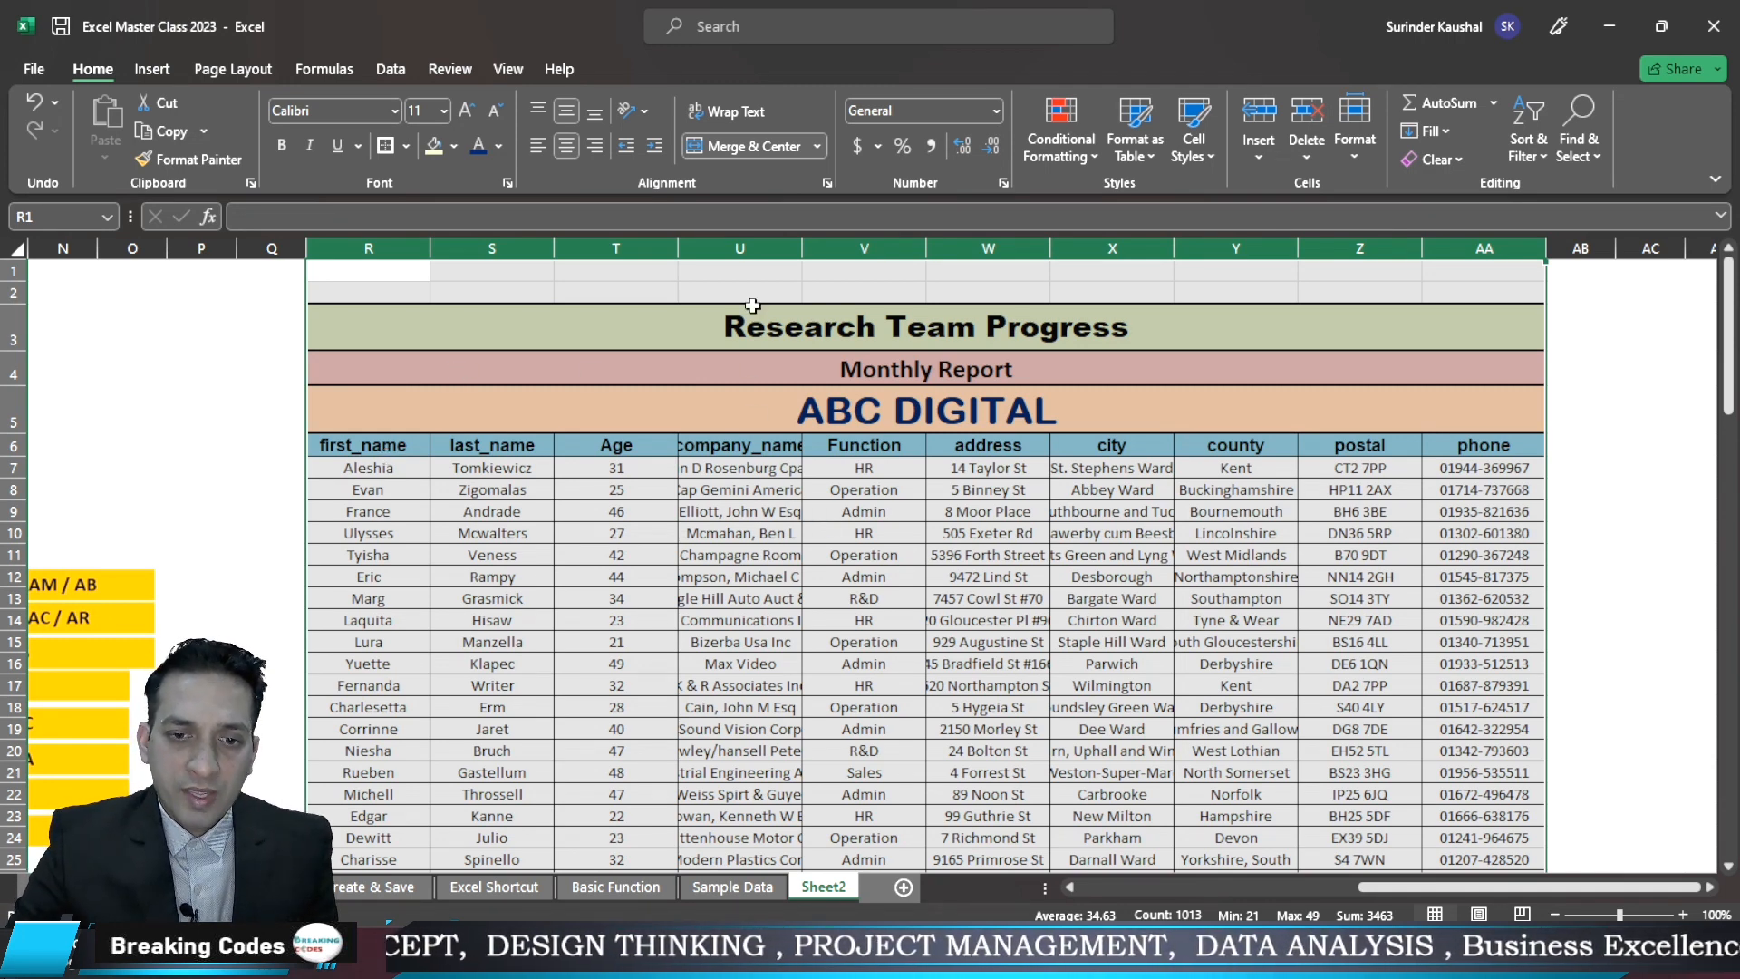
drag(741, 463, 746, 577)
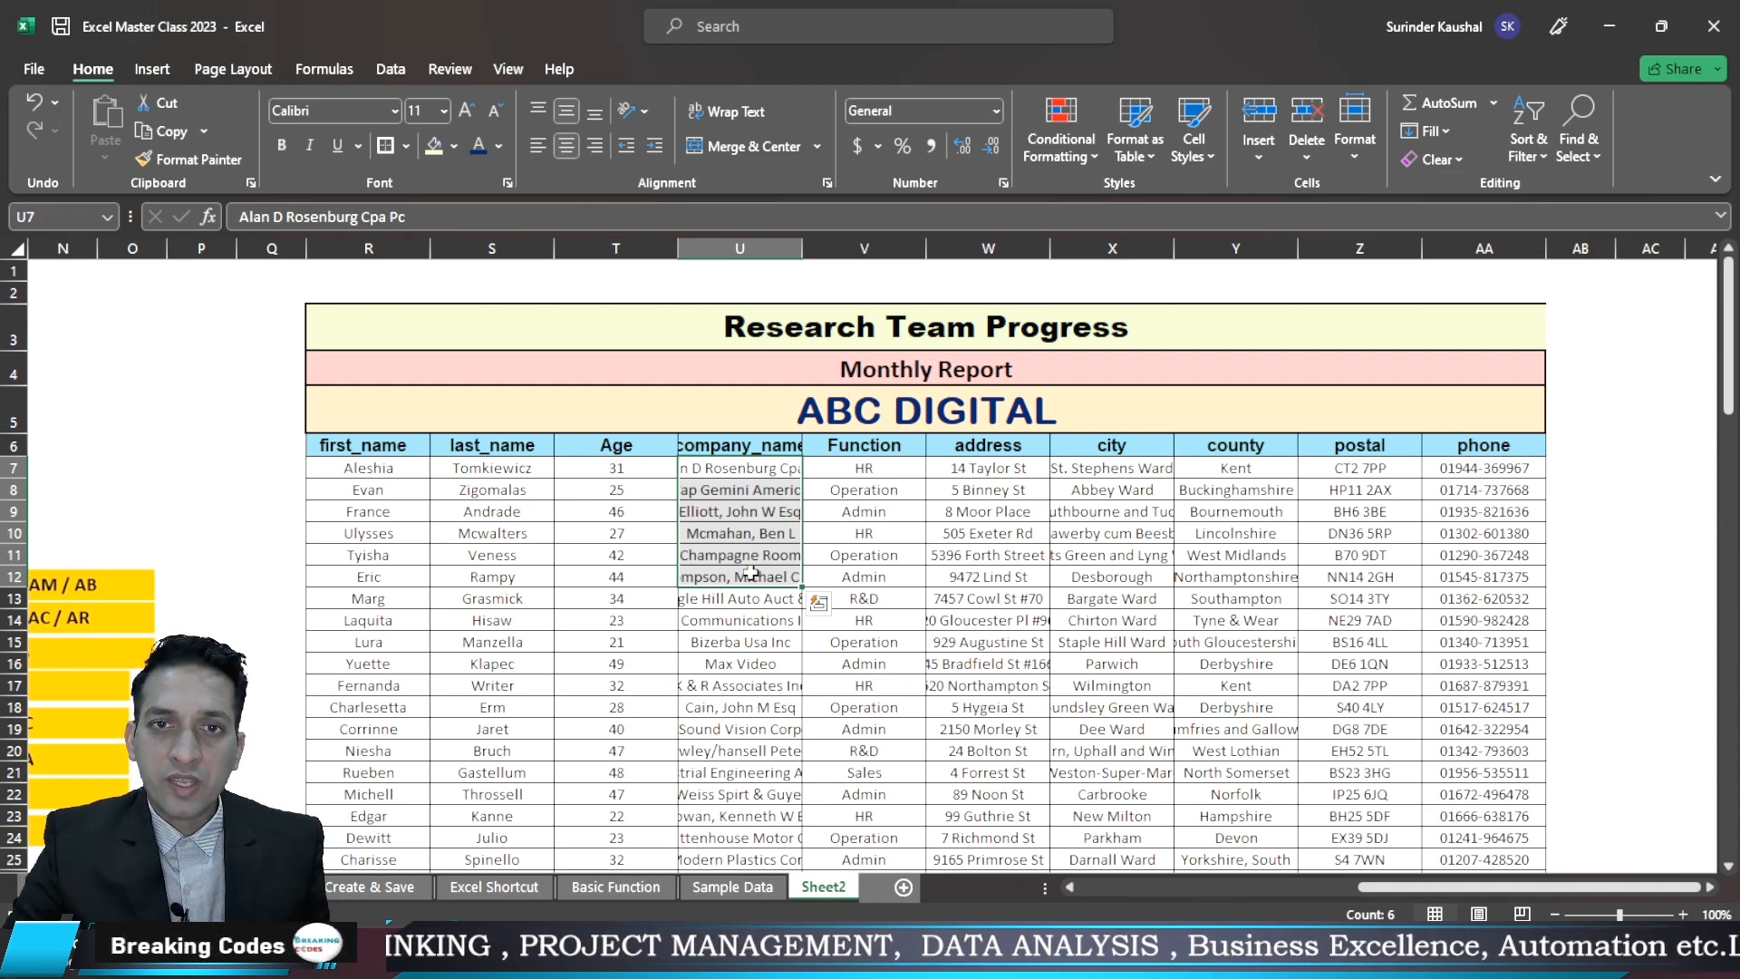
Apply Wrap Text to the whole table from the header row down, R6:AA106
click(384, 442)
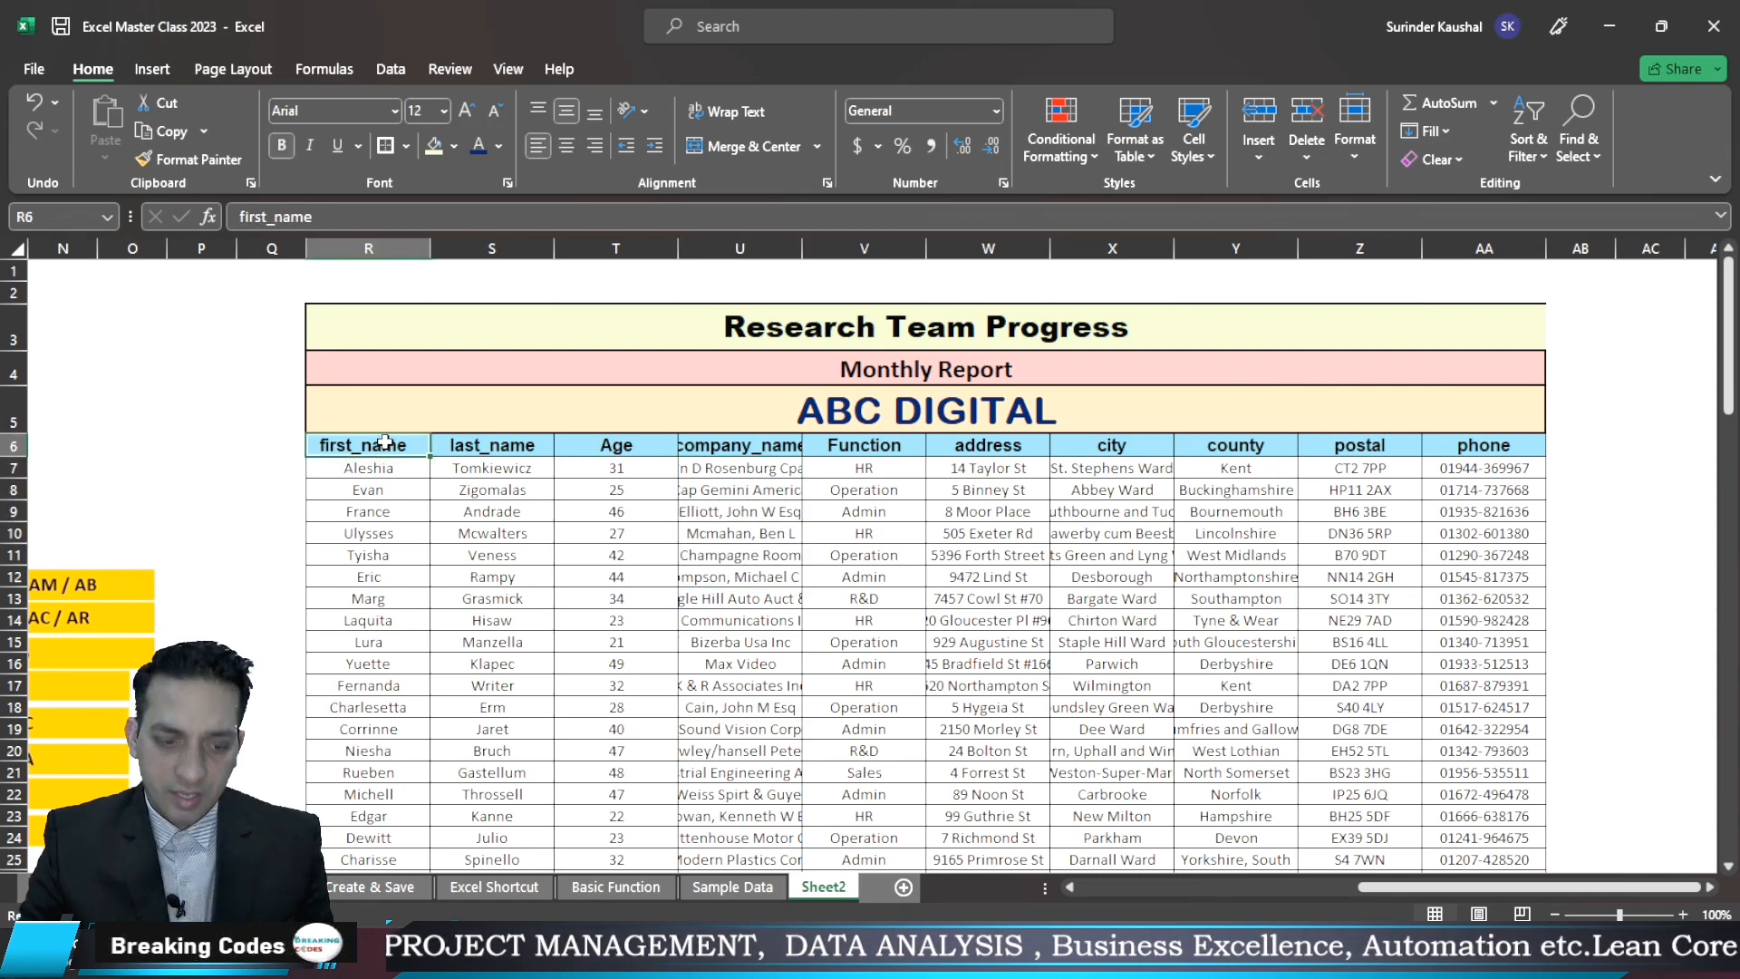
key(ctrl+shift+Right)
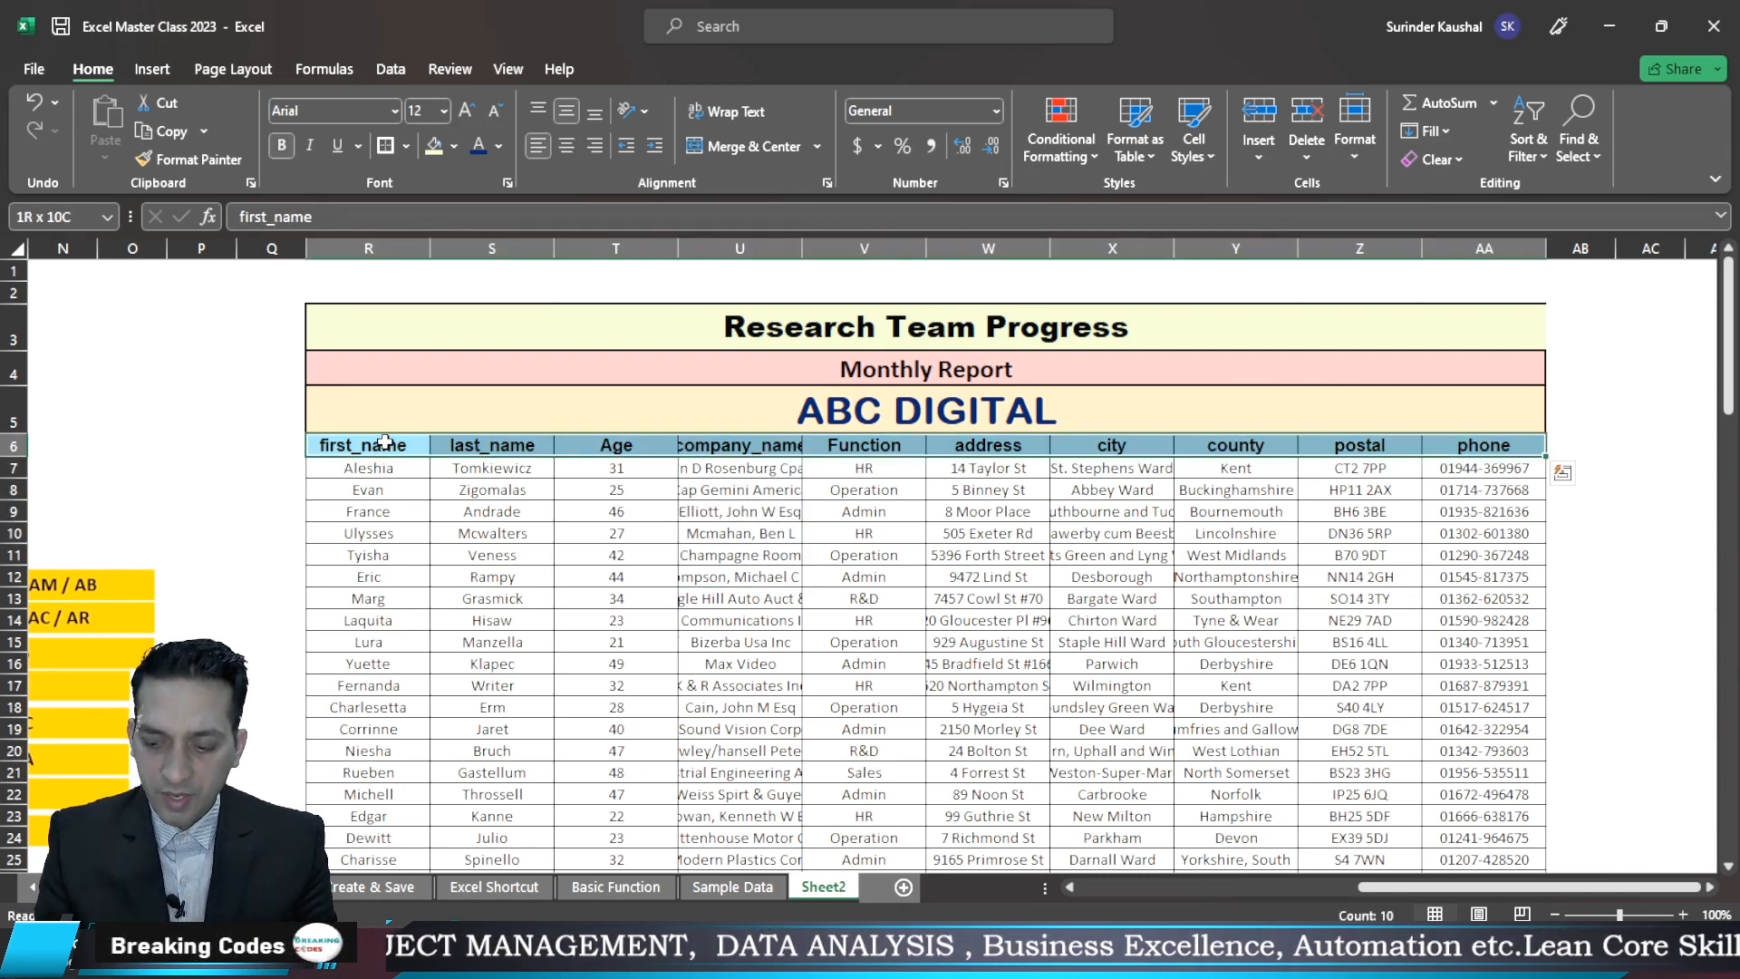
key(ctrl+shift+Down)
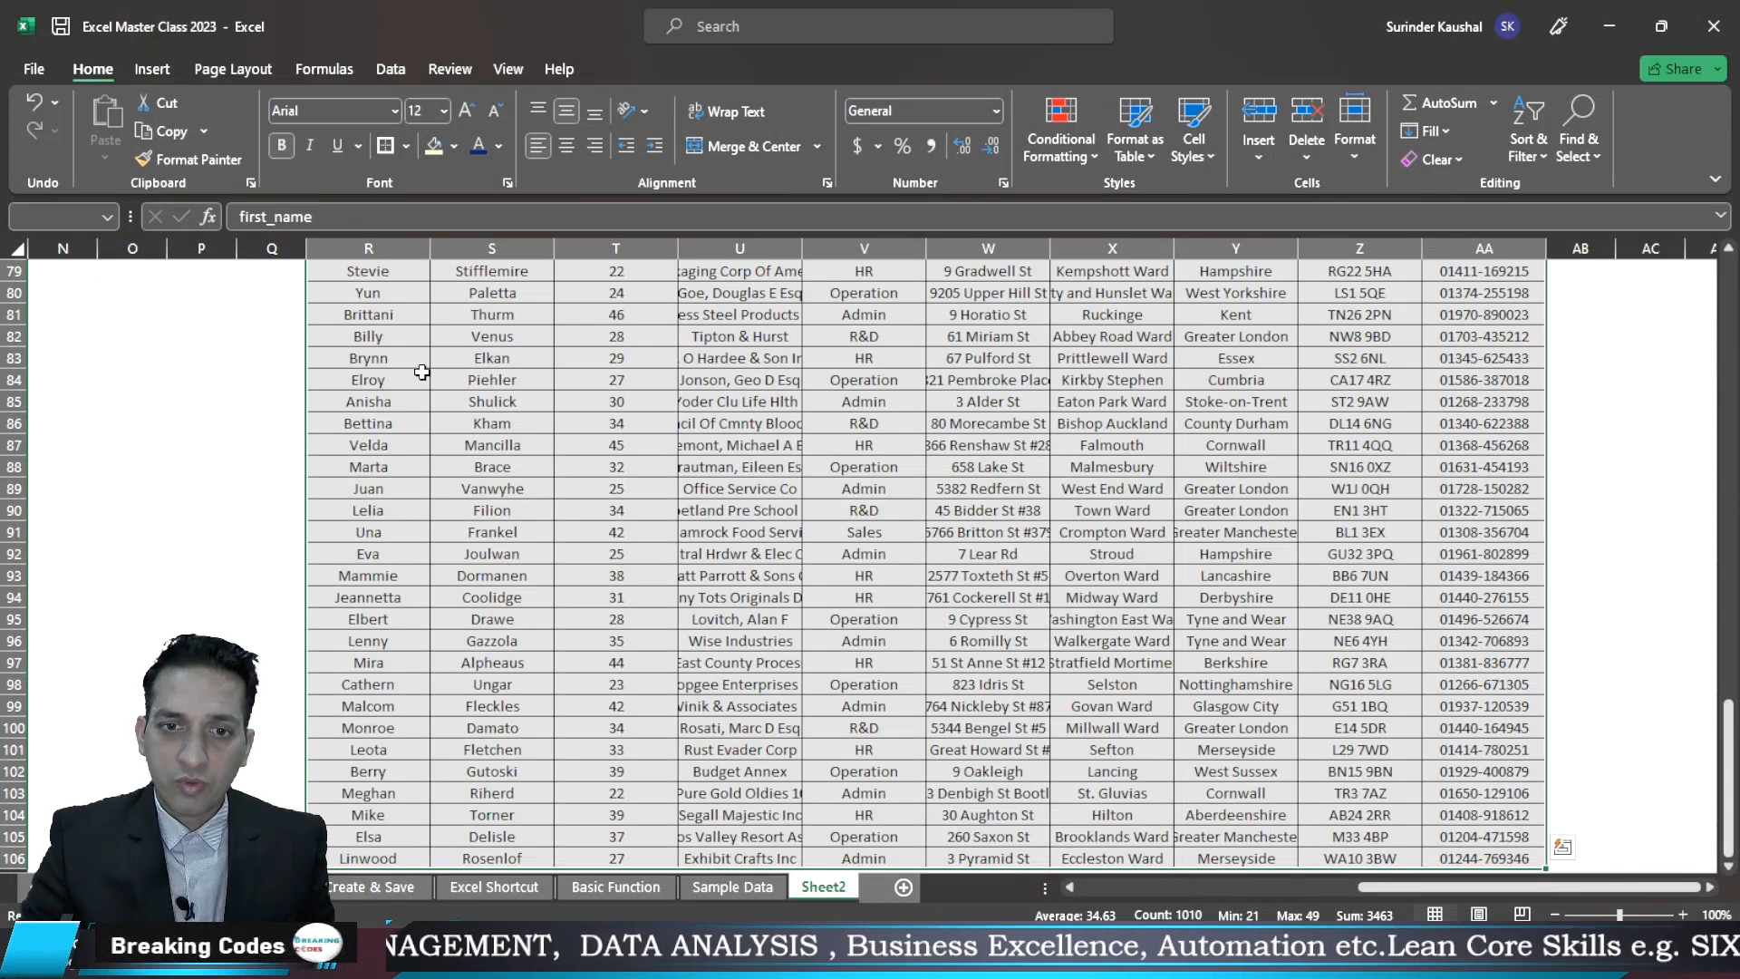
click(727, 112)
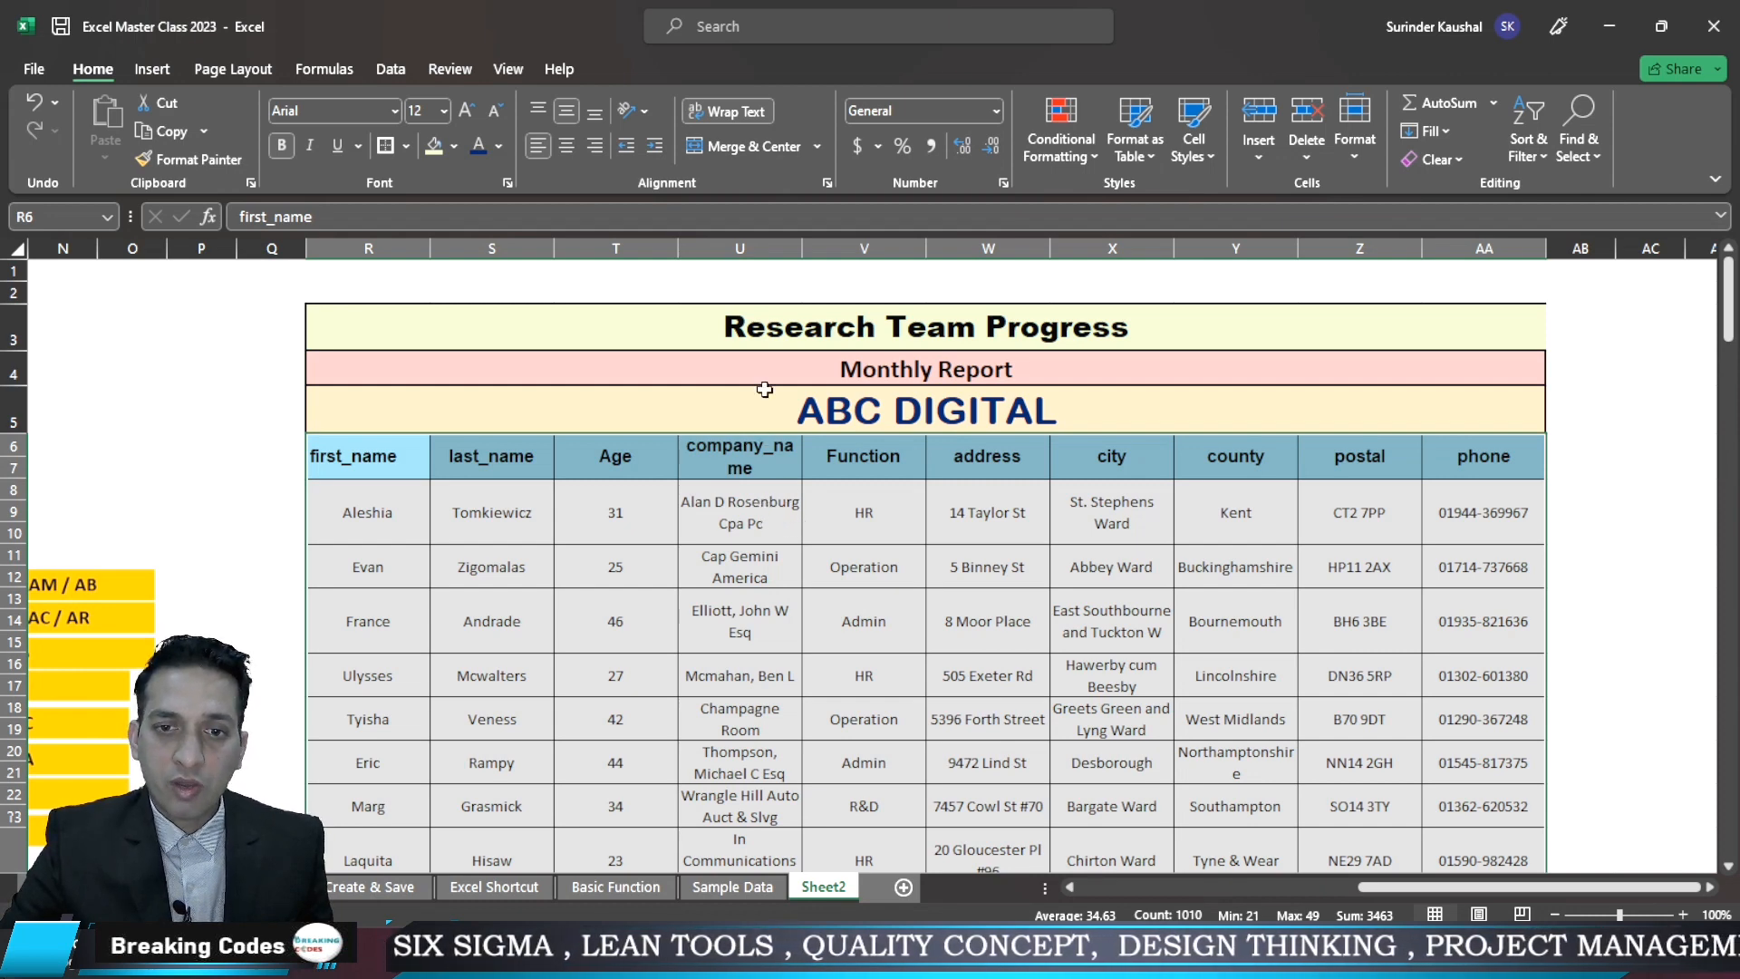
click(827, 185)
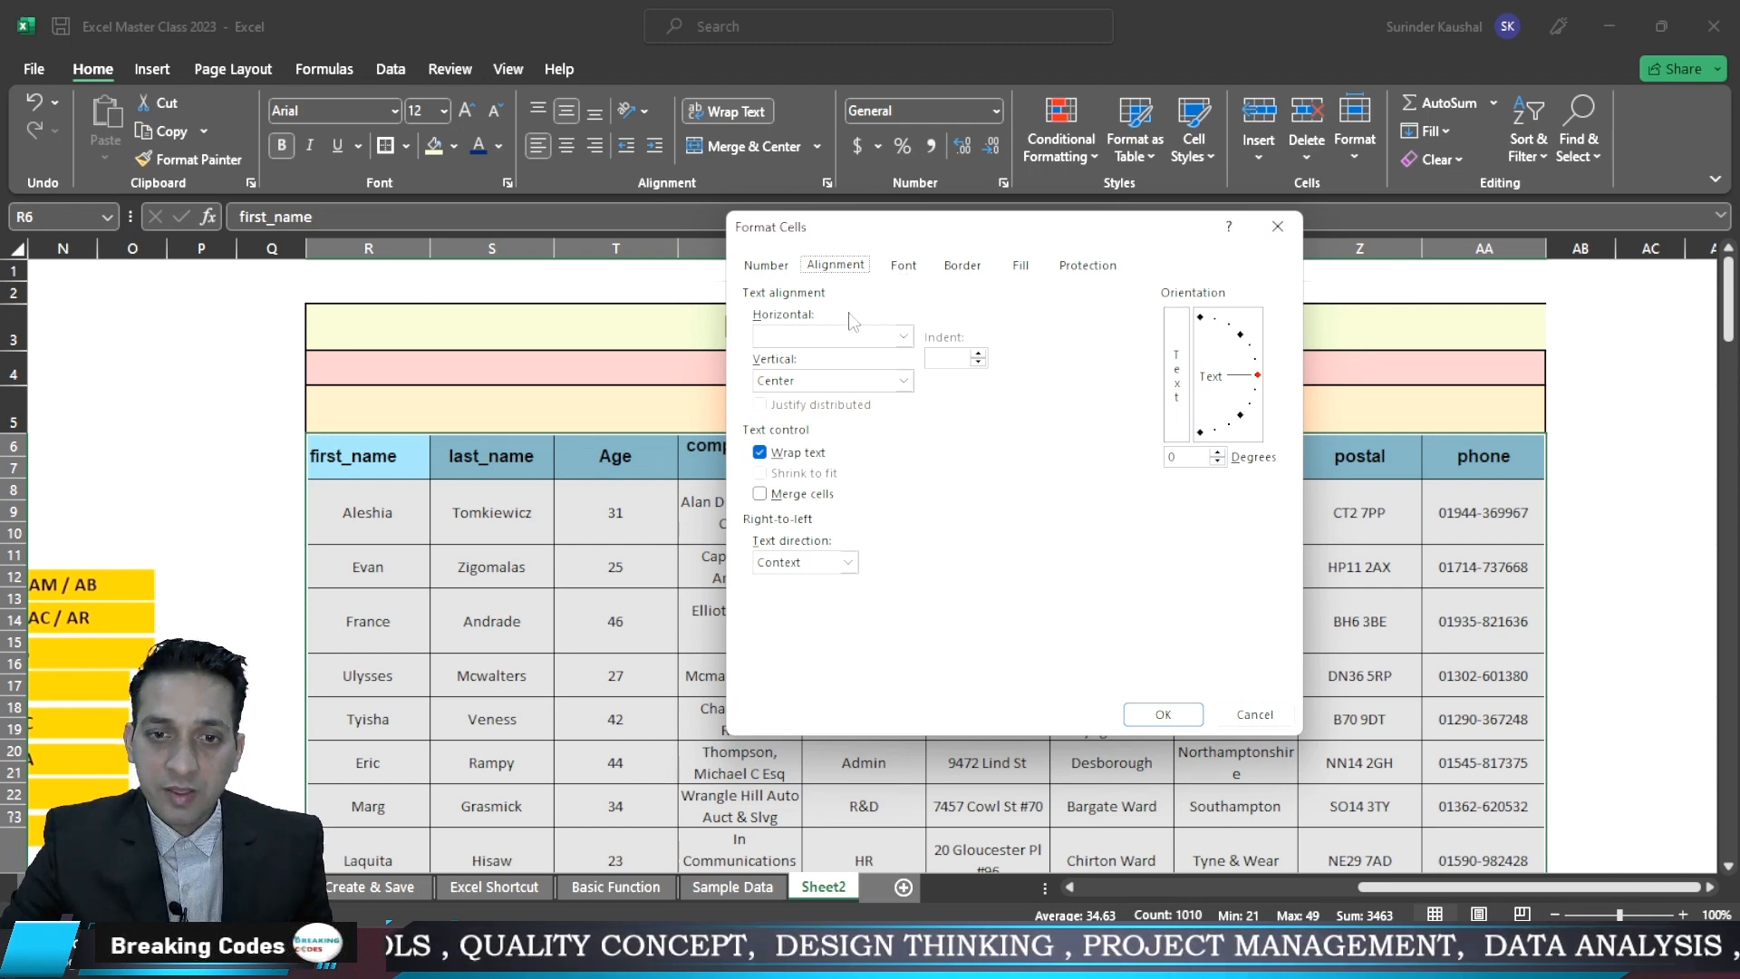
click(903, 336)
click(836, 385)
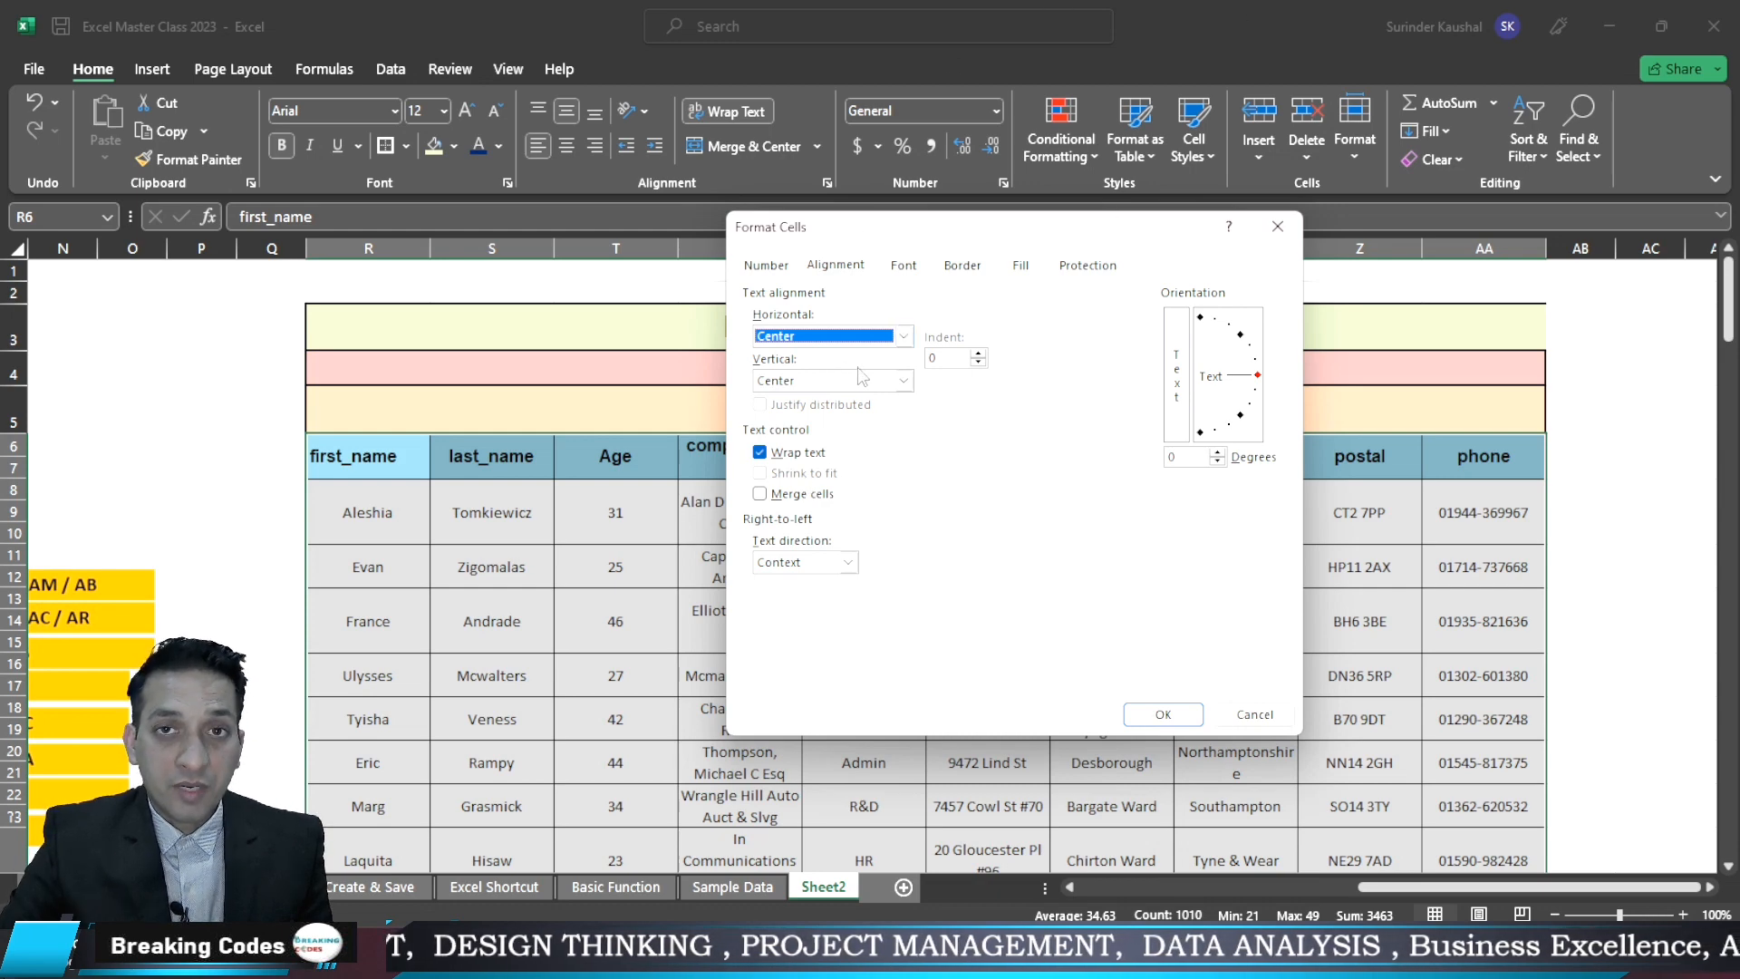
click(759, 452)
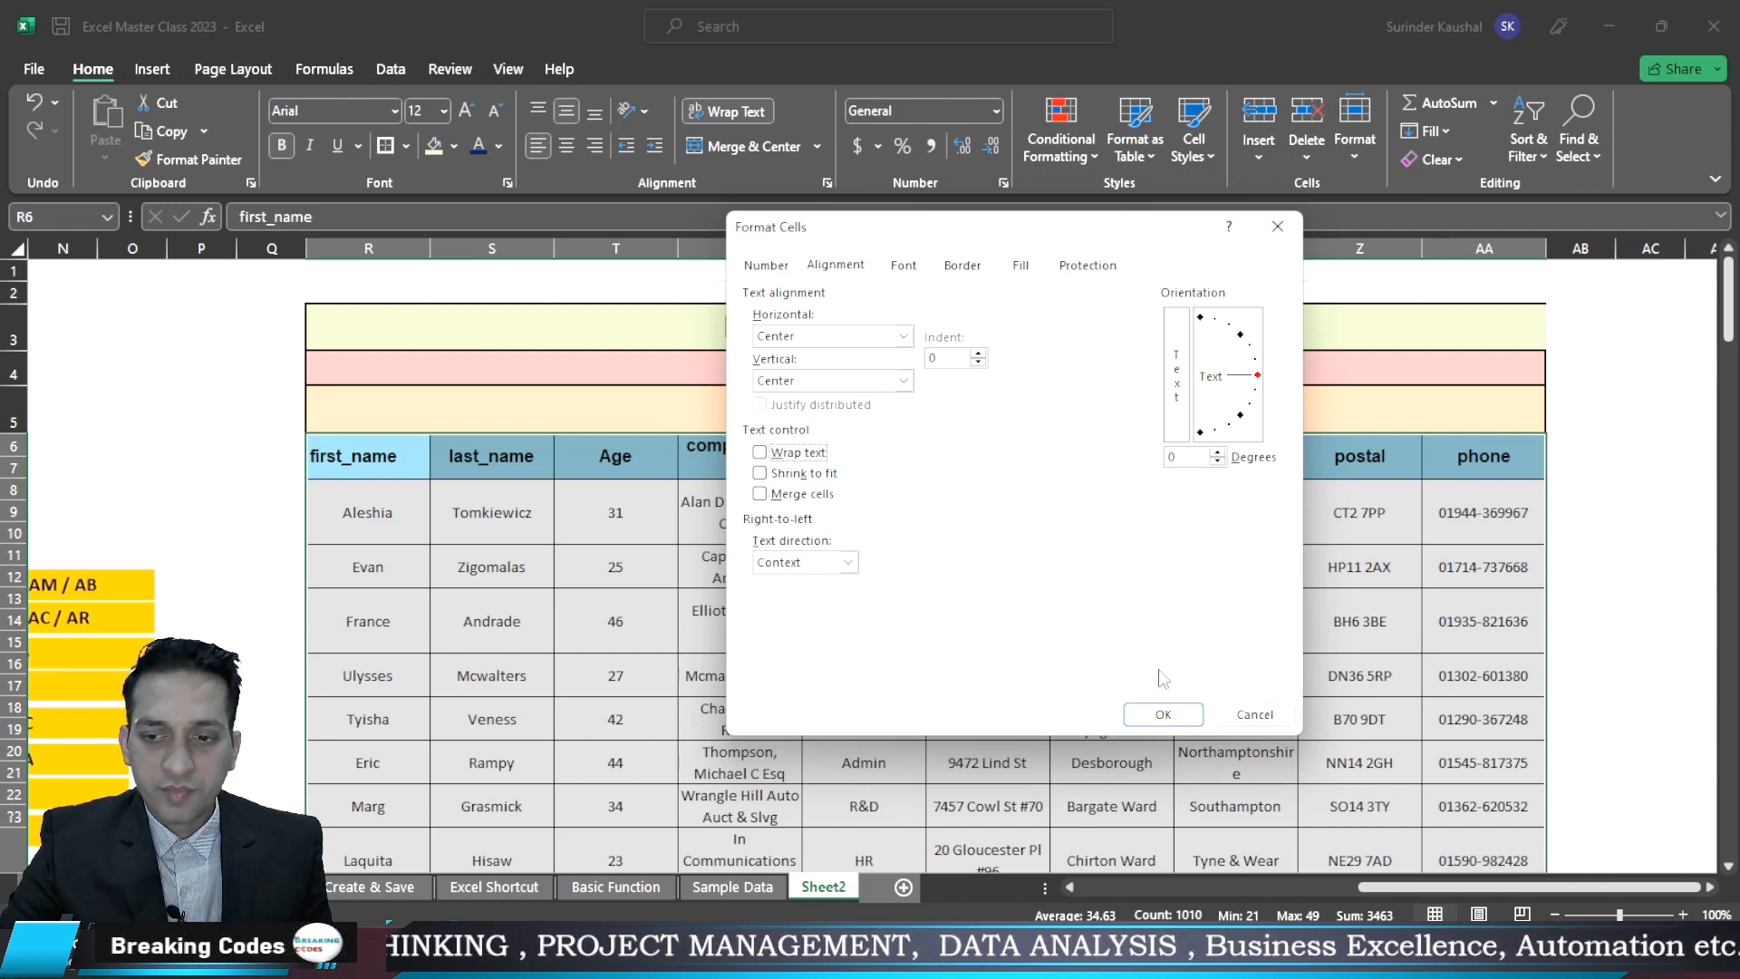
click(1255, 714)
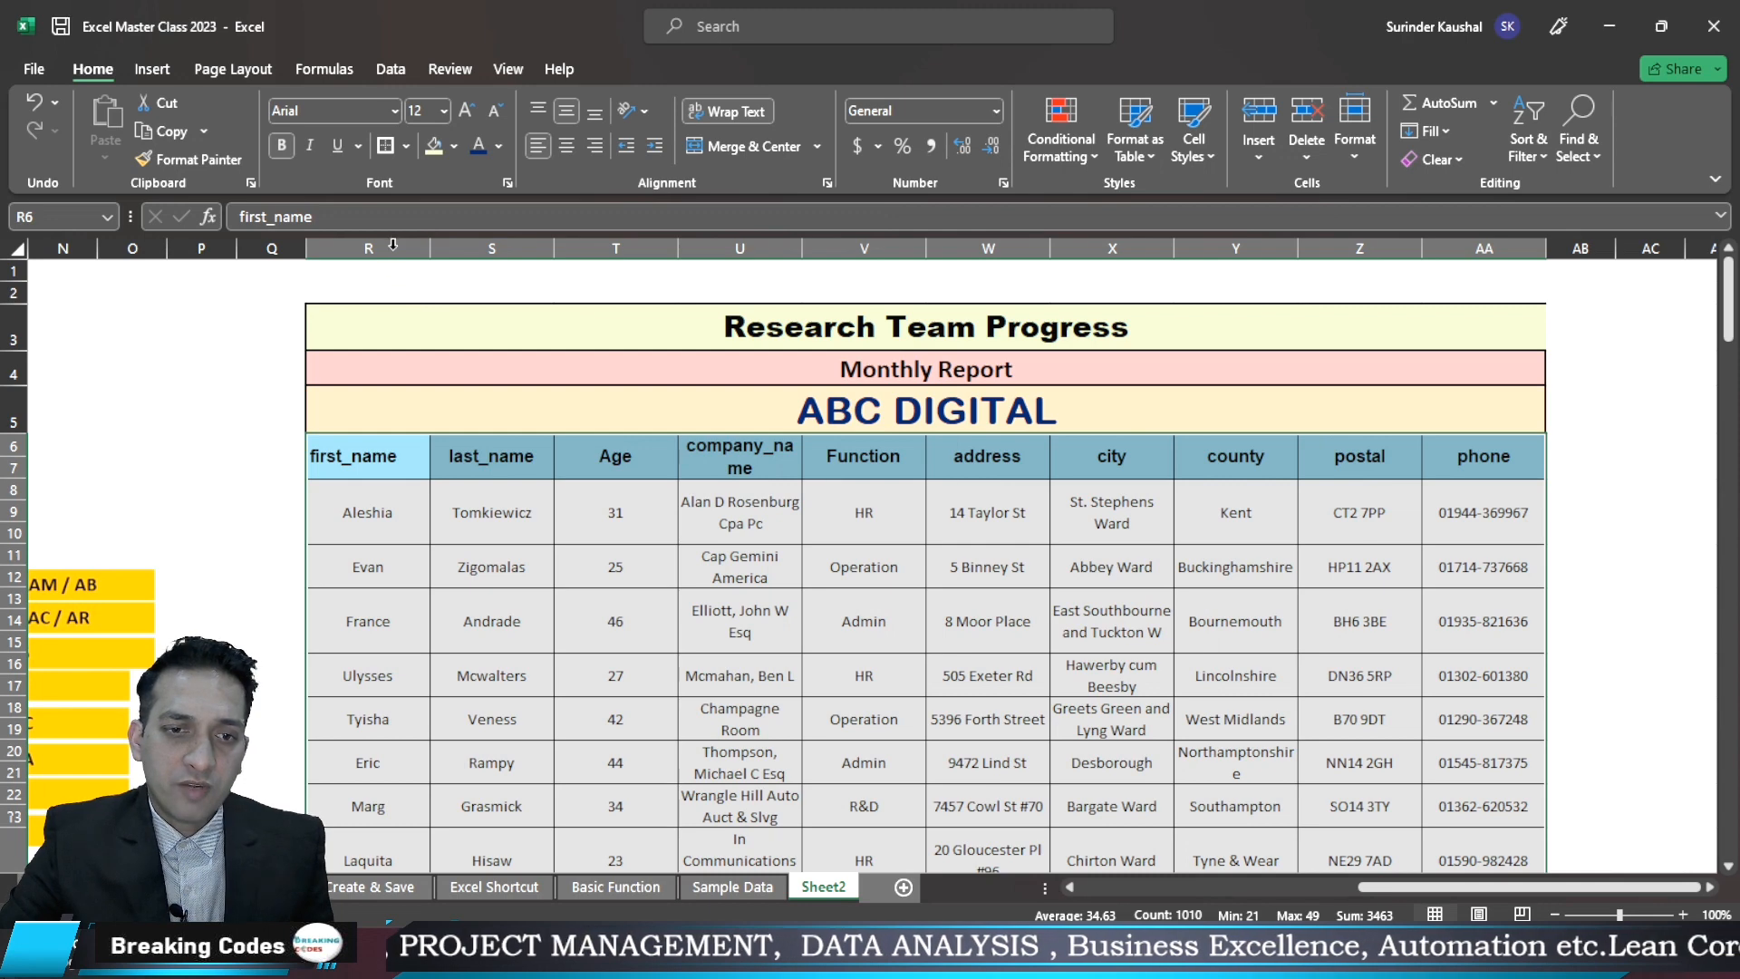
Shrink all rows of the sheet to one uniform height that fits a single line of table text
drag(394, 247, 1521, 312)
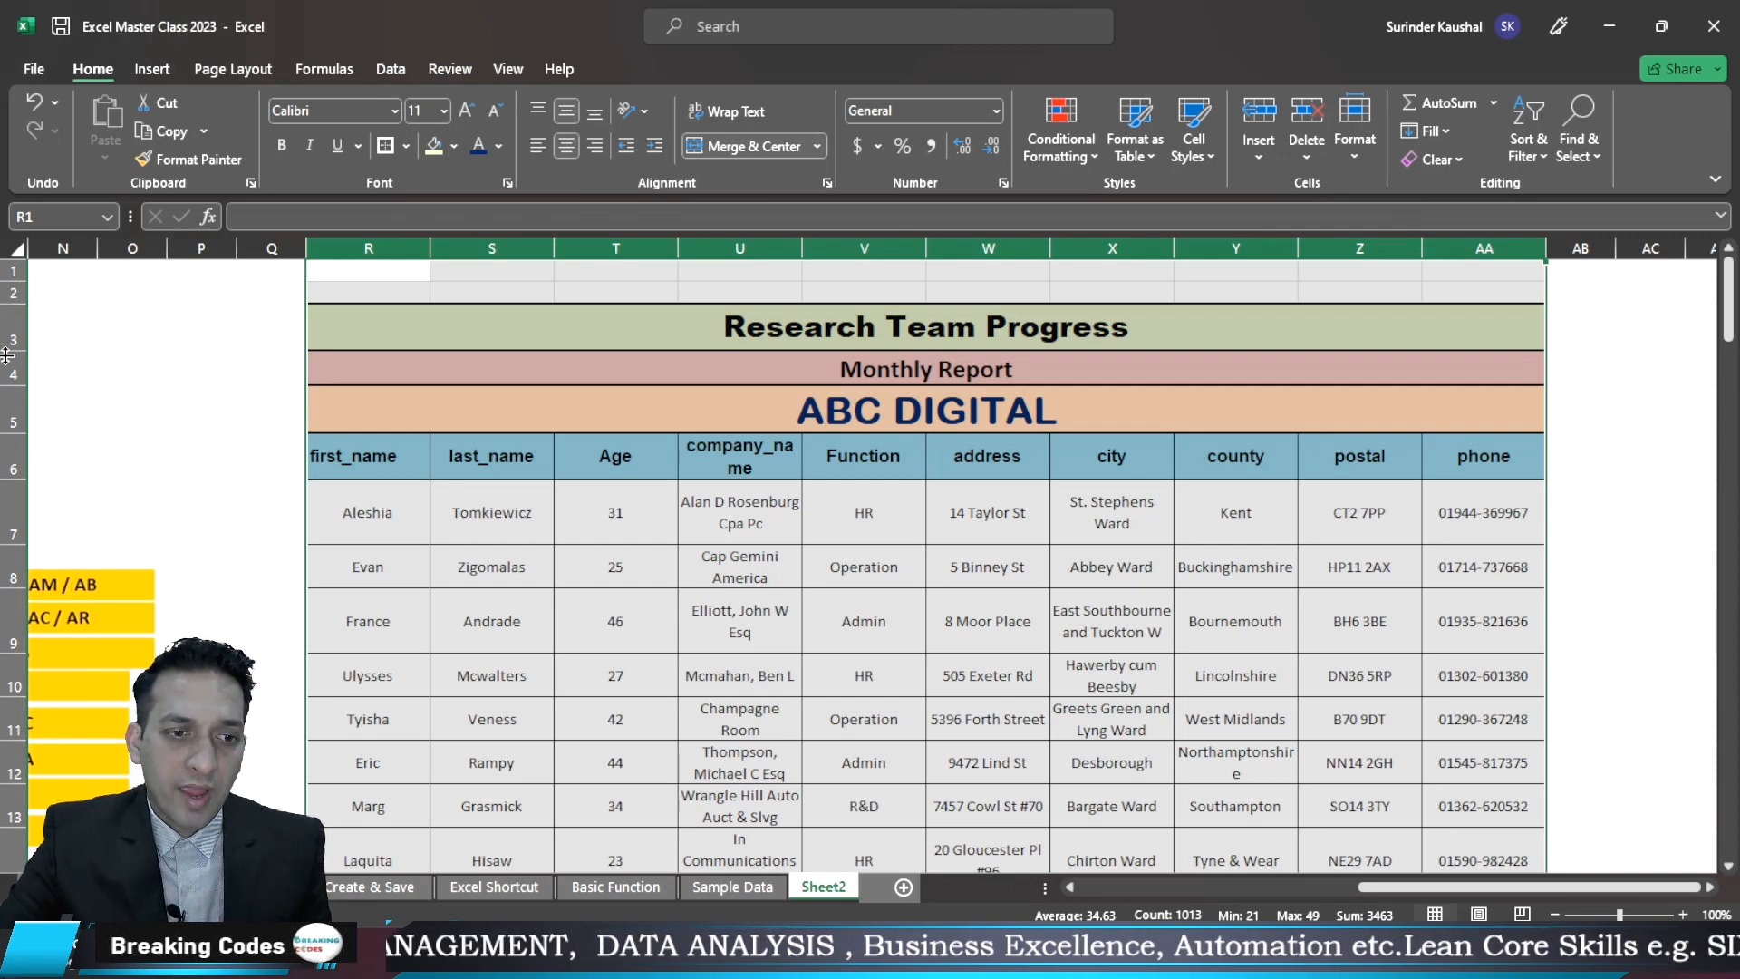
drag(7, 355, 4, 339)
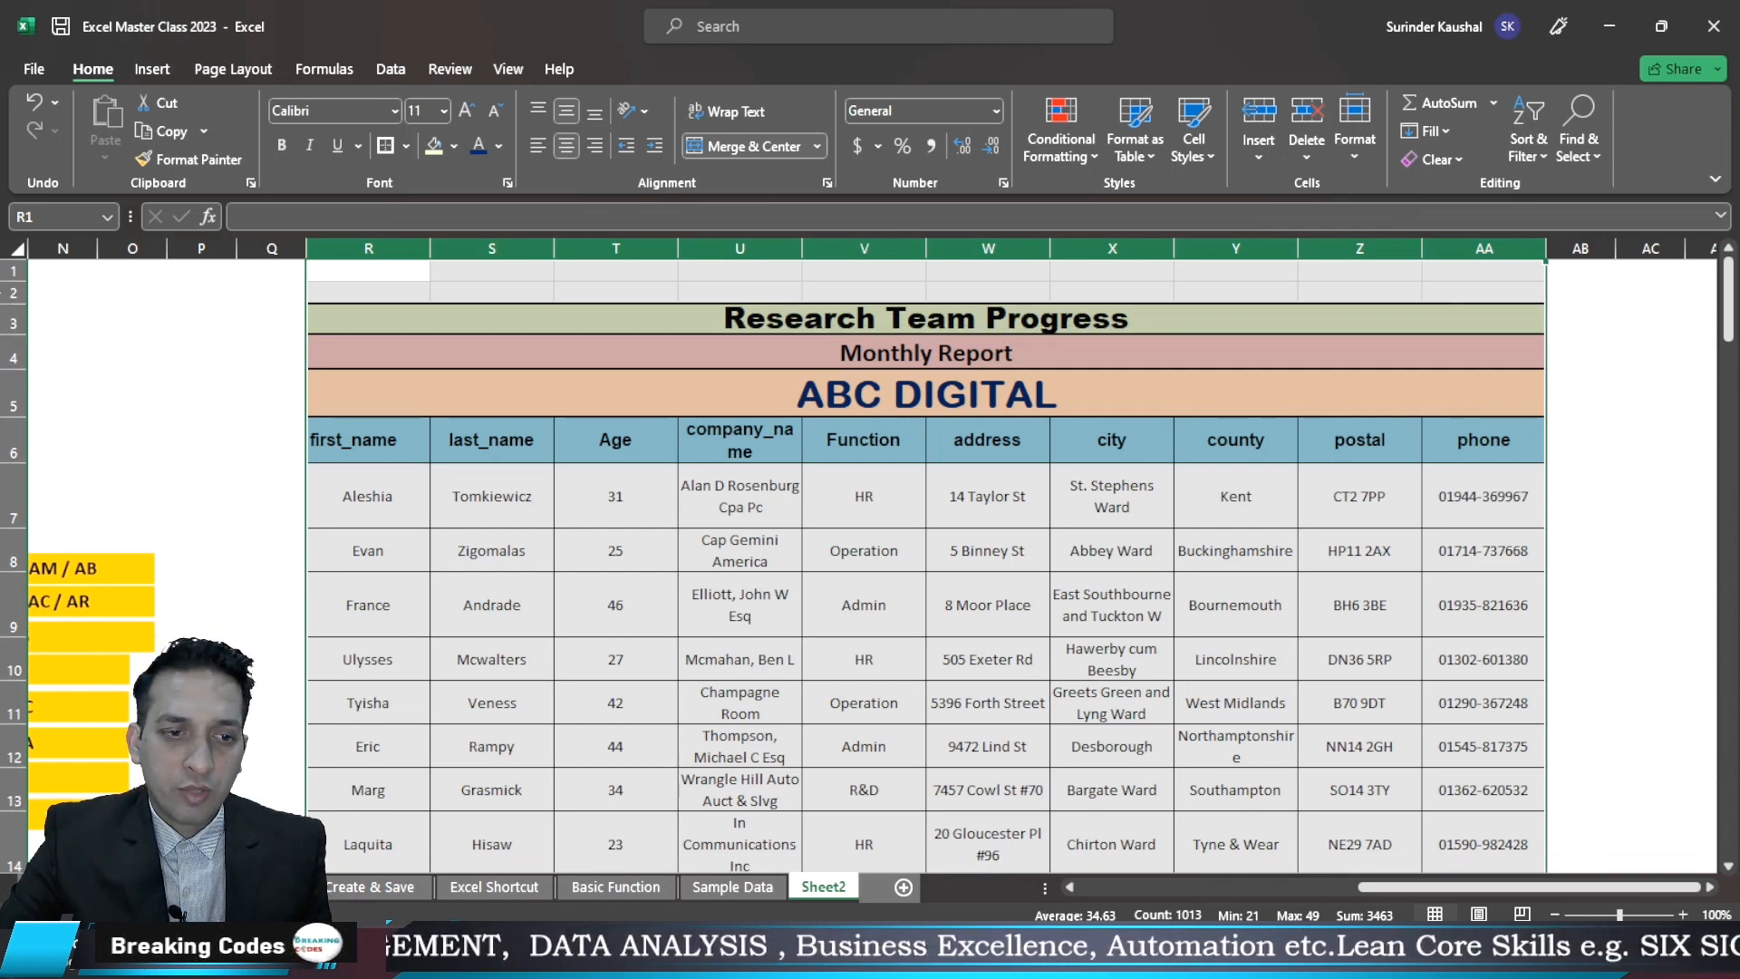
click(16, 248)
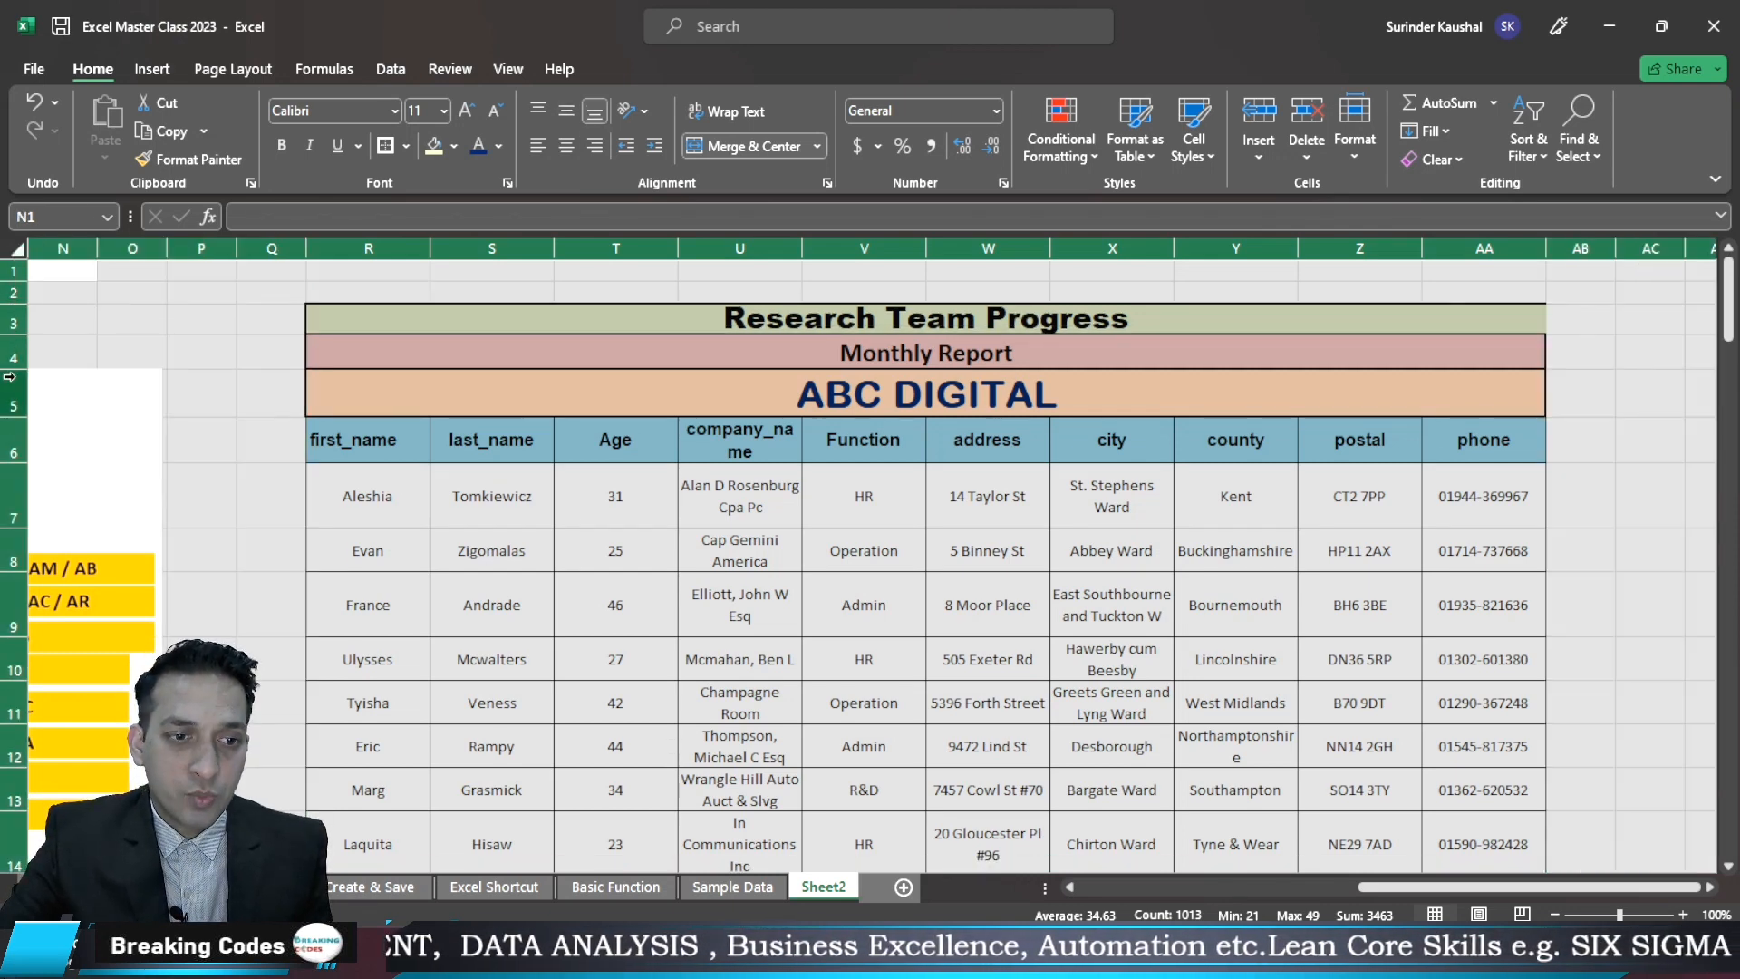
drag(9, 376, 7, 356)
click(41, 359)
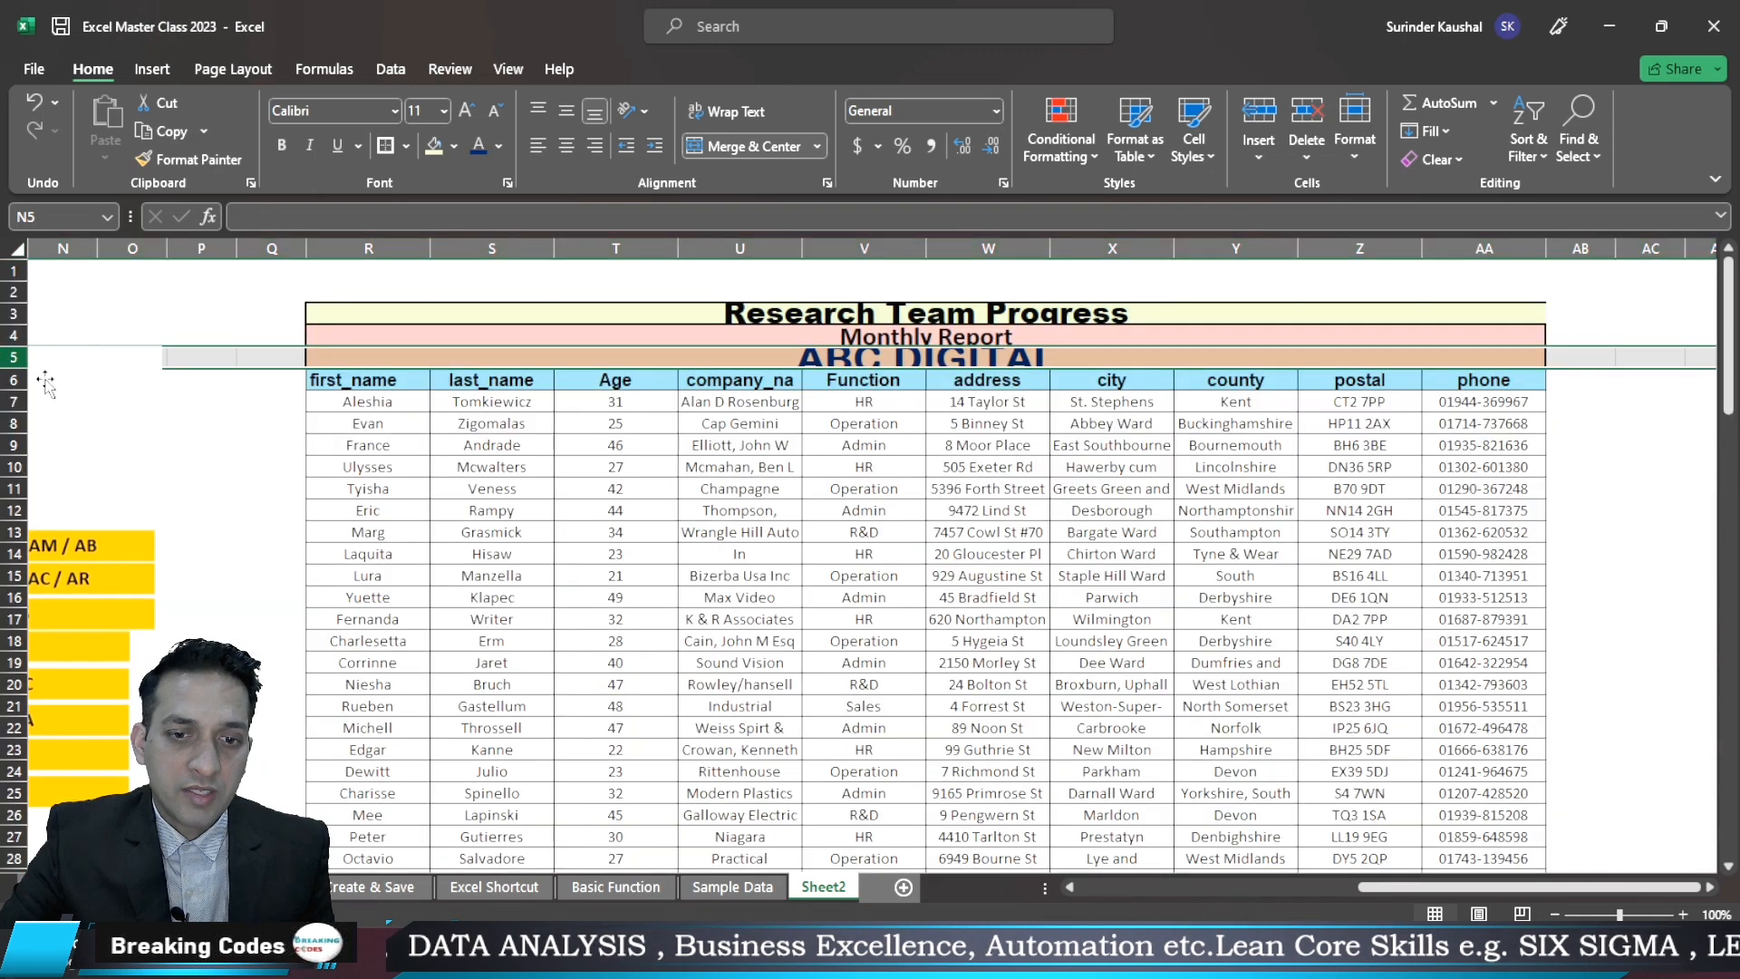
Autofit the height of title rows 3 to 5
click(158, 414)
mouse_move(13, 335)
mouse_down()
mouse_move(9, 290)
mouse_move(9, 314)
mouse_up()
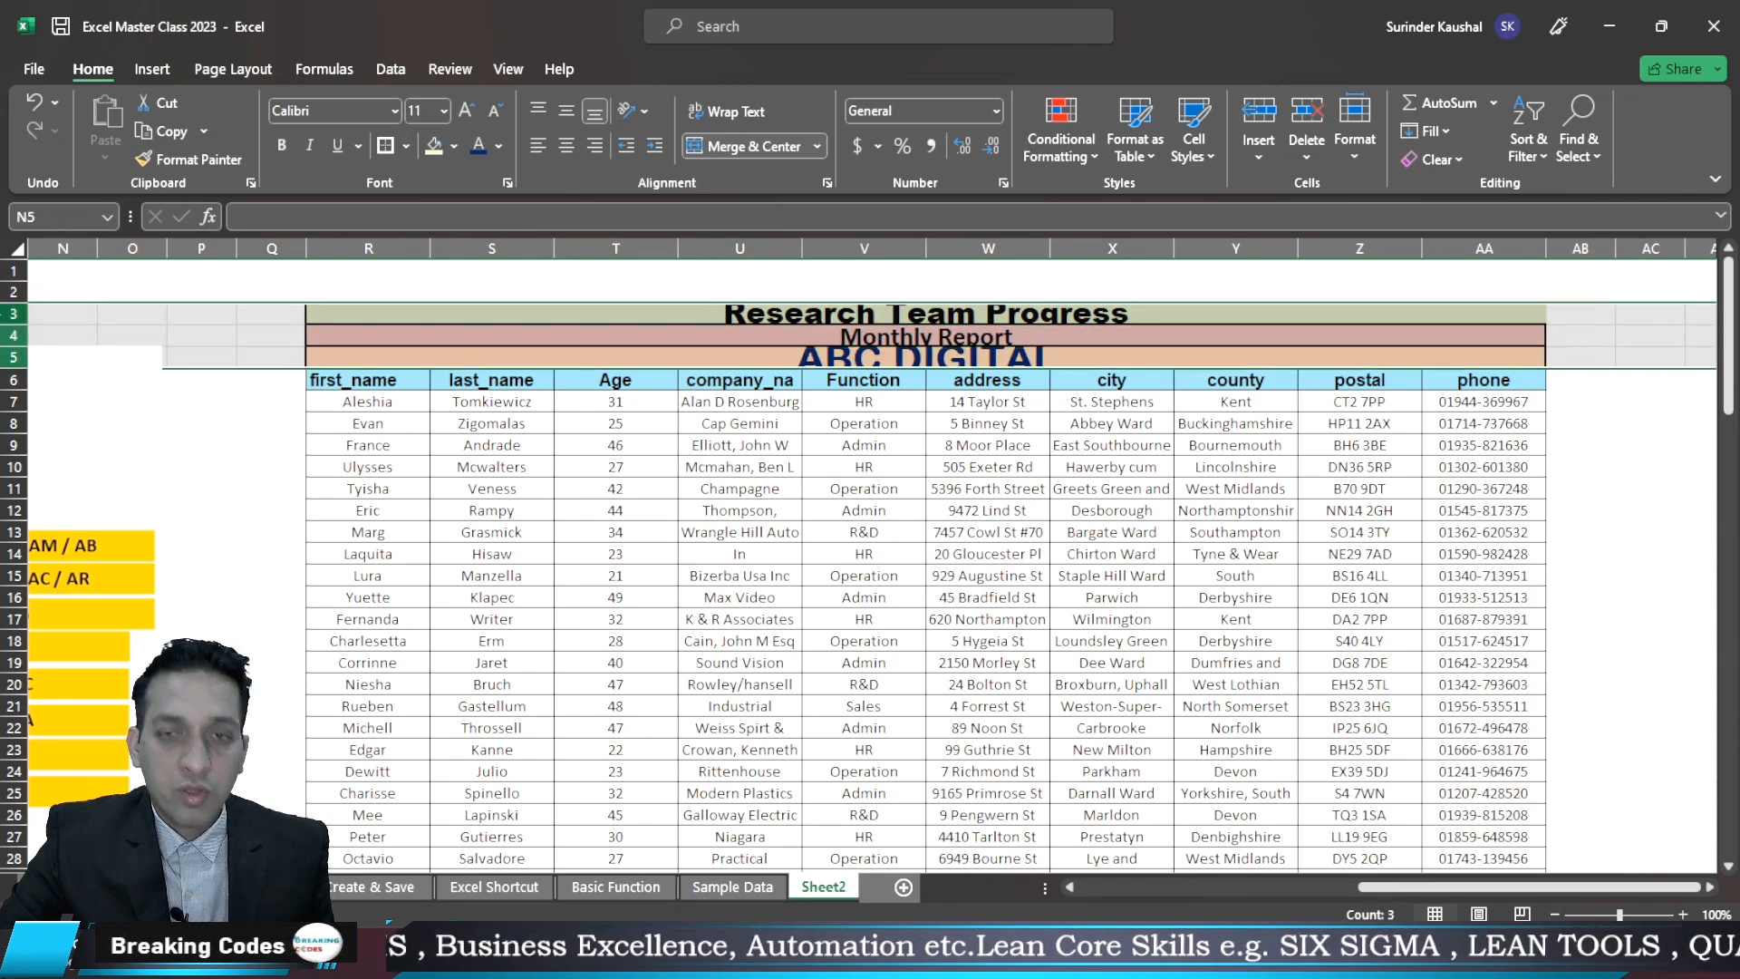
double_click(11, 348)
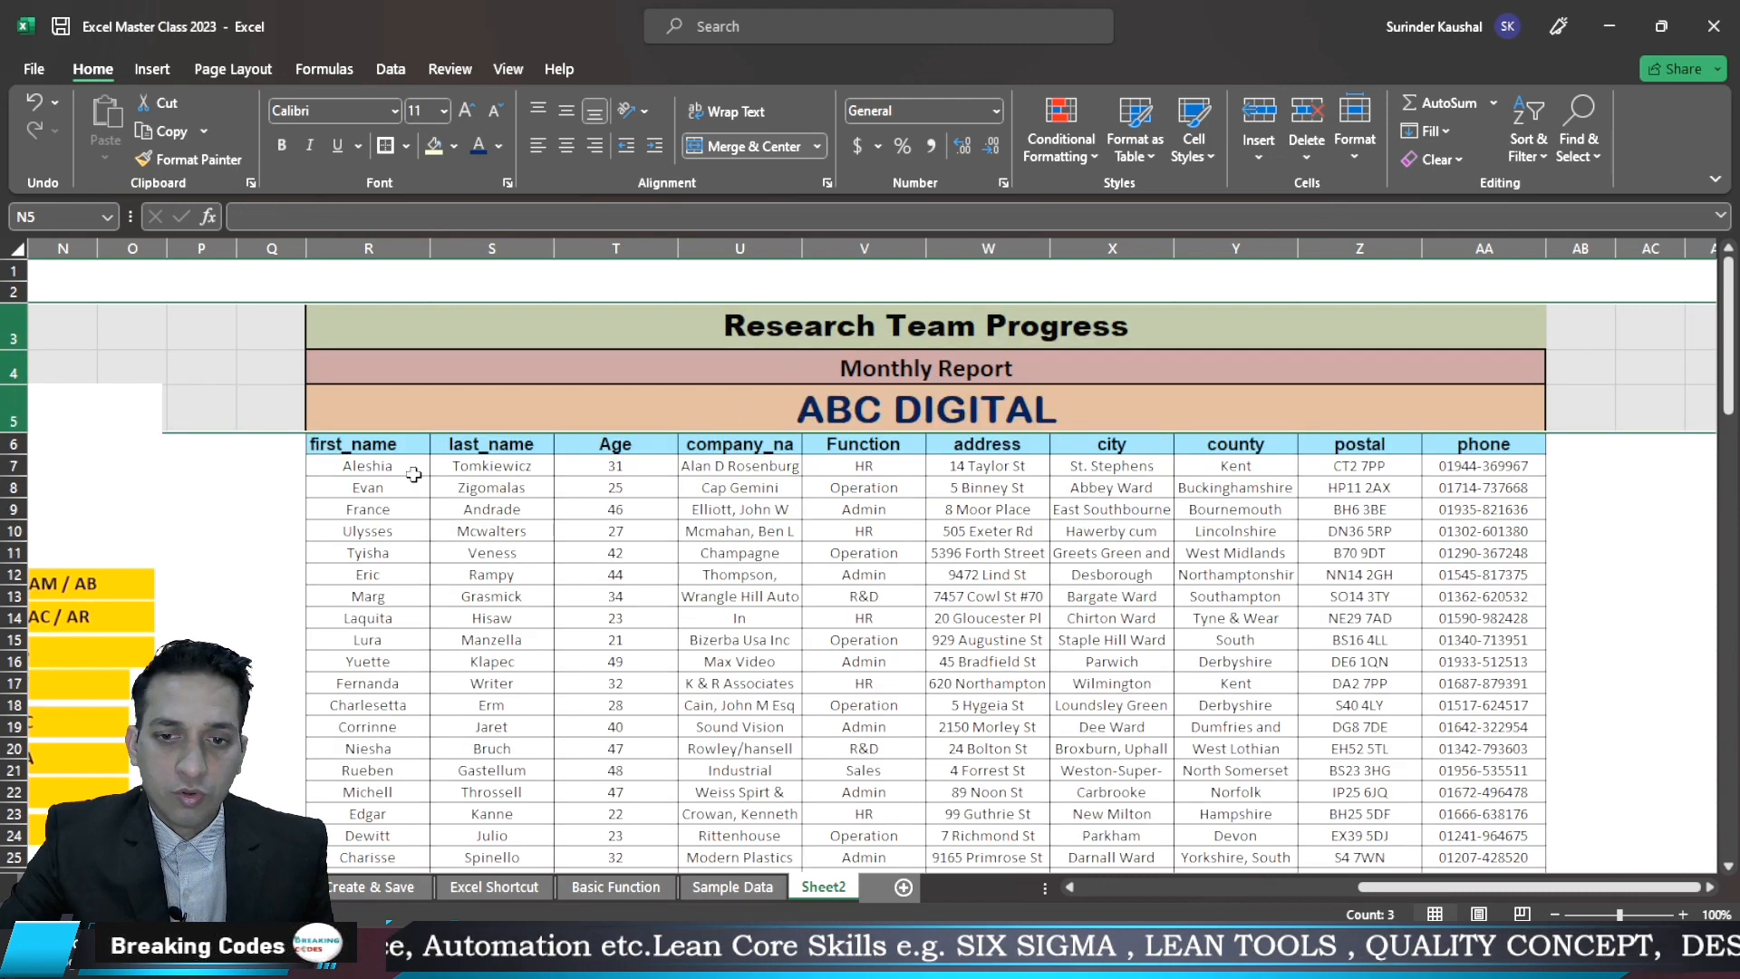
click(267, 527)
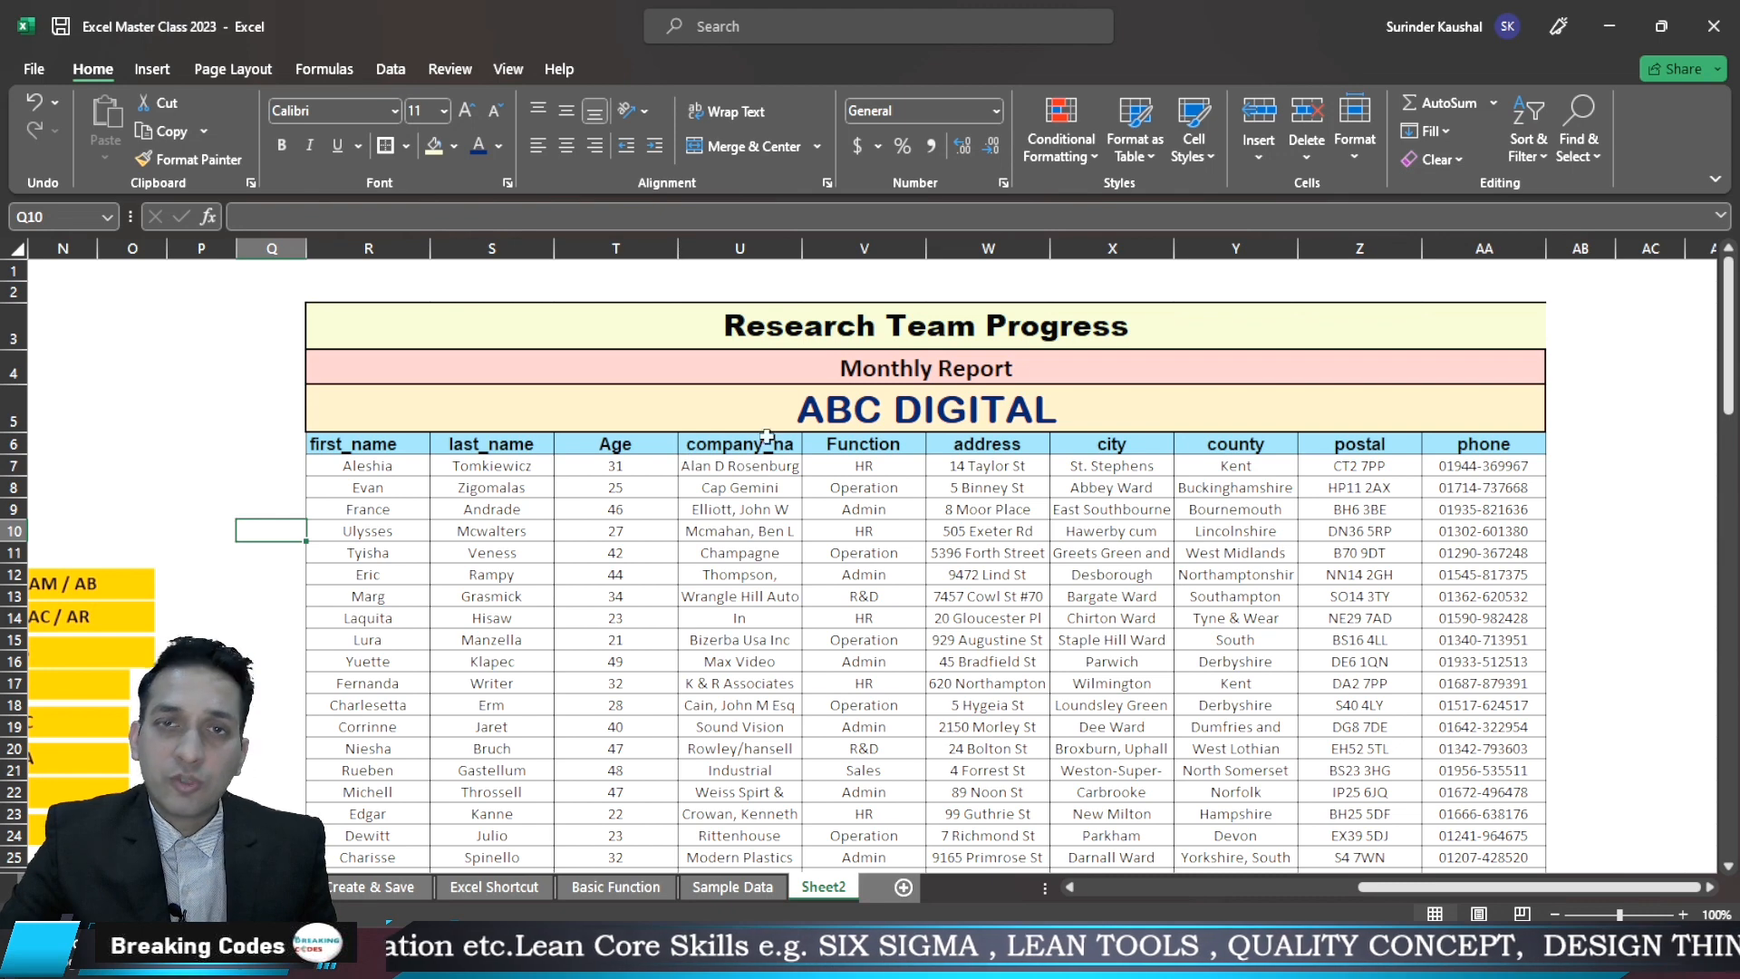
Replace Wrap Text with Shrink to Fit on the table's data rows R7:AA106 and check the first two company name cells
click(763, 252)
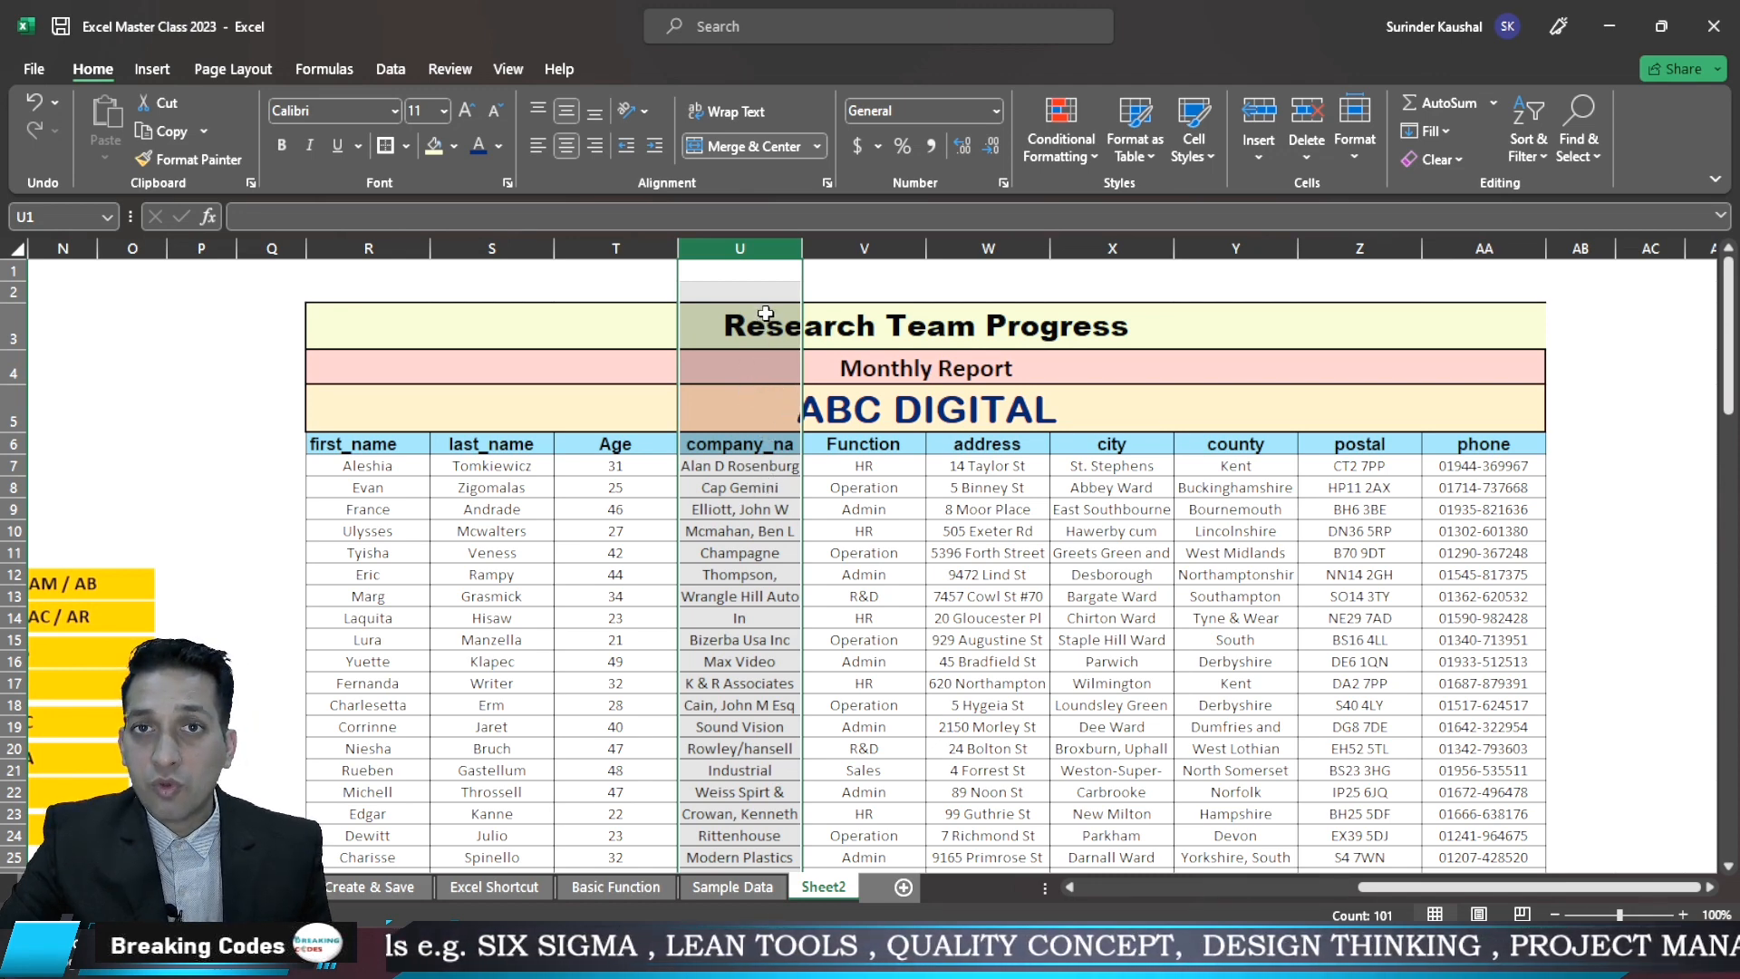
click(381, 450)
click(384, 464)
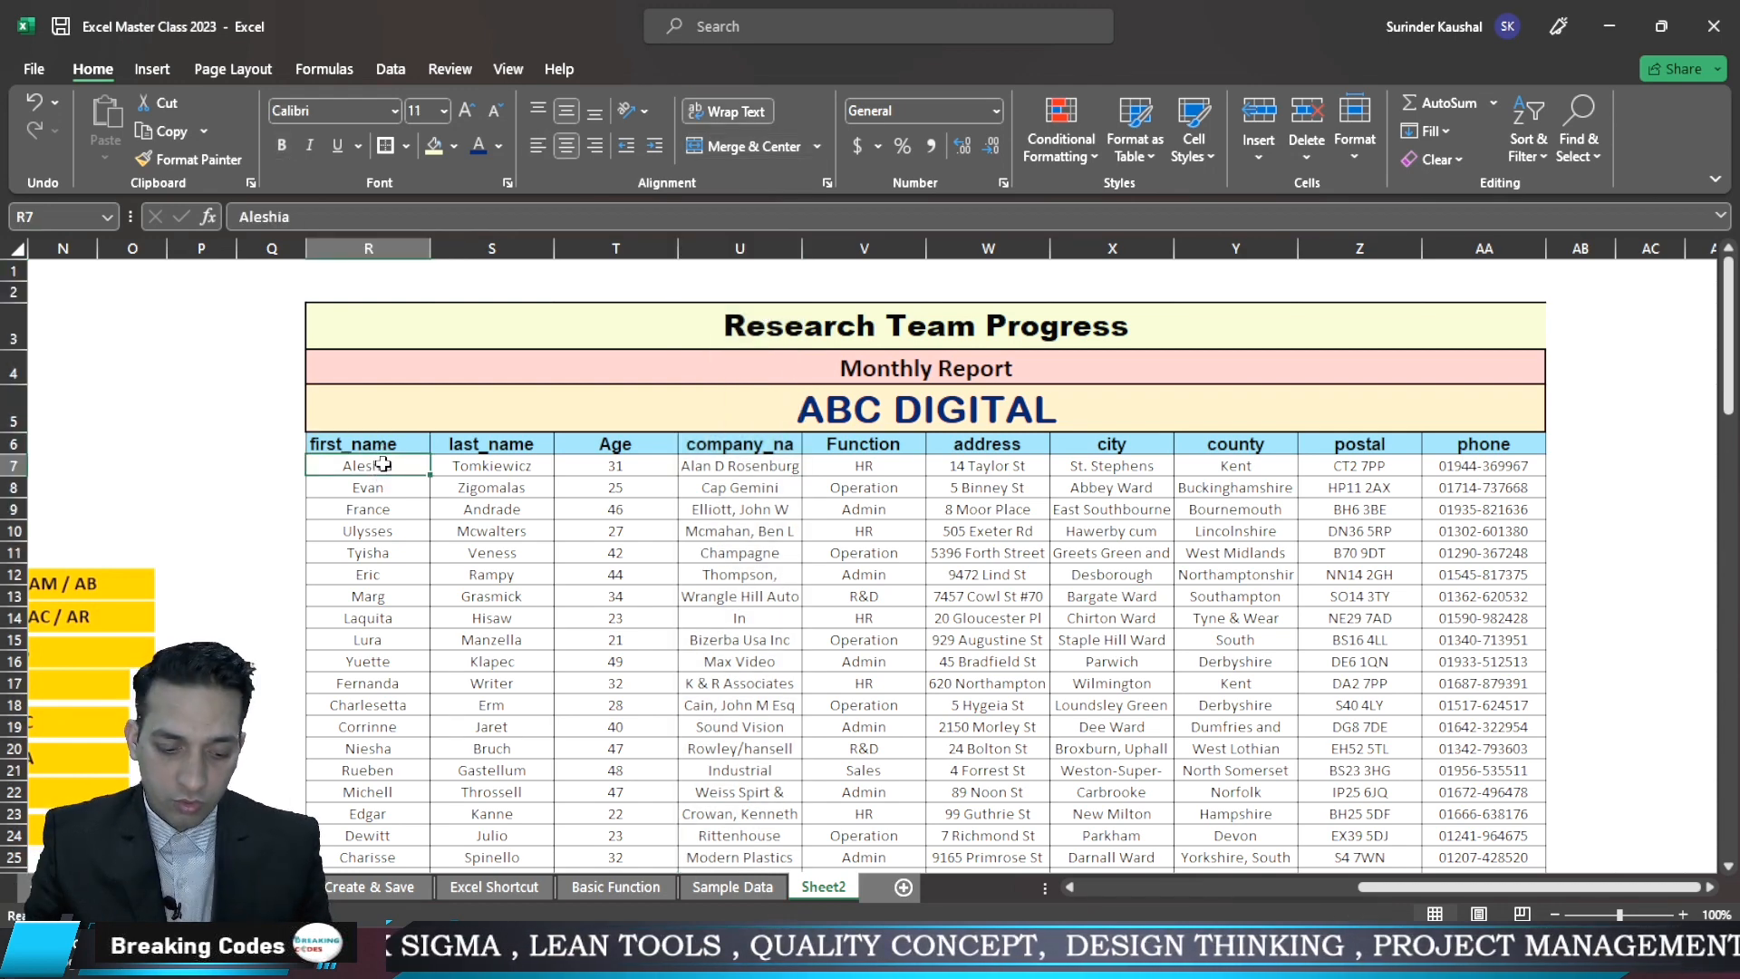
key(ctrl+shift+Right)
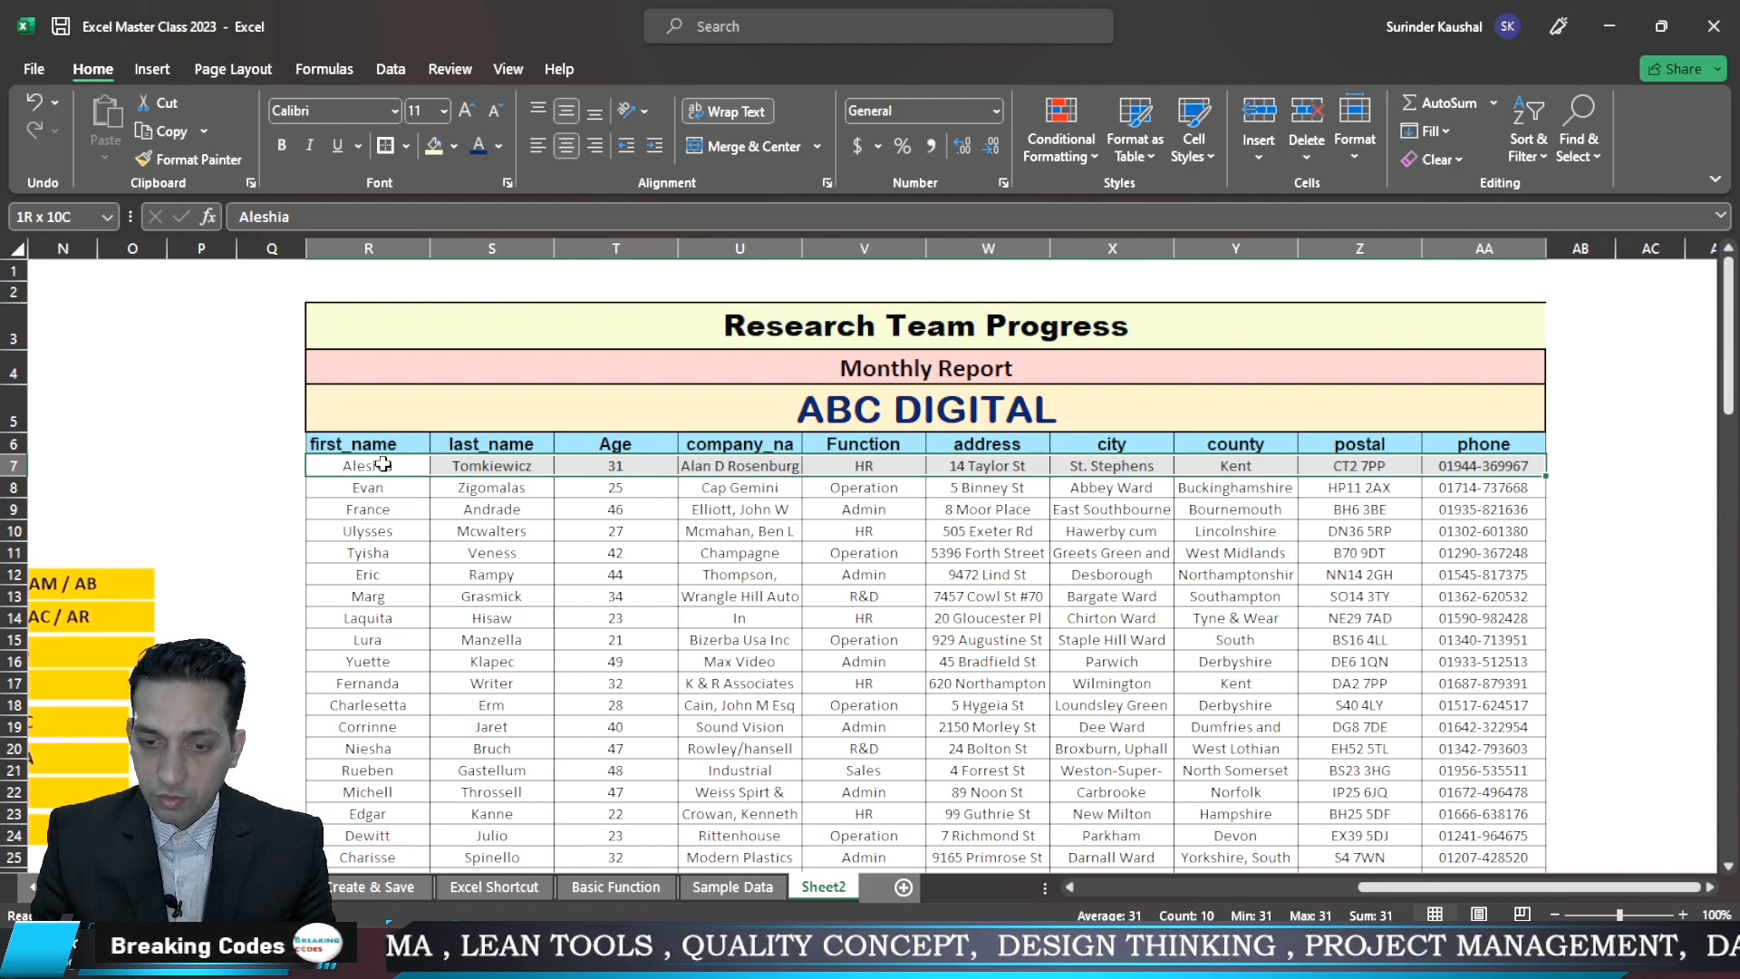
key(ctrl+shift+Down)
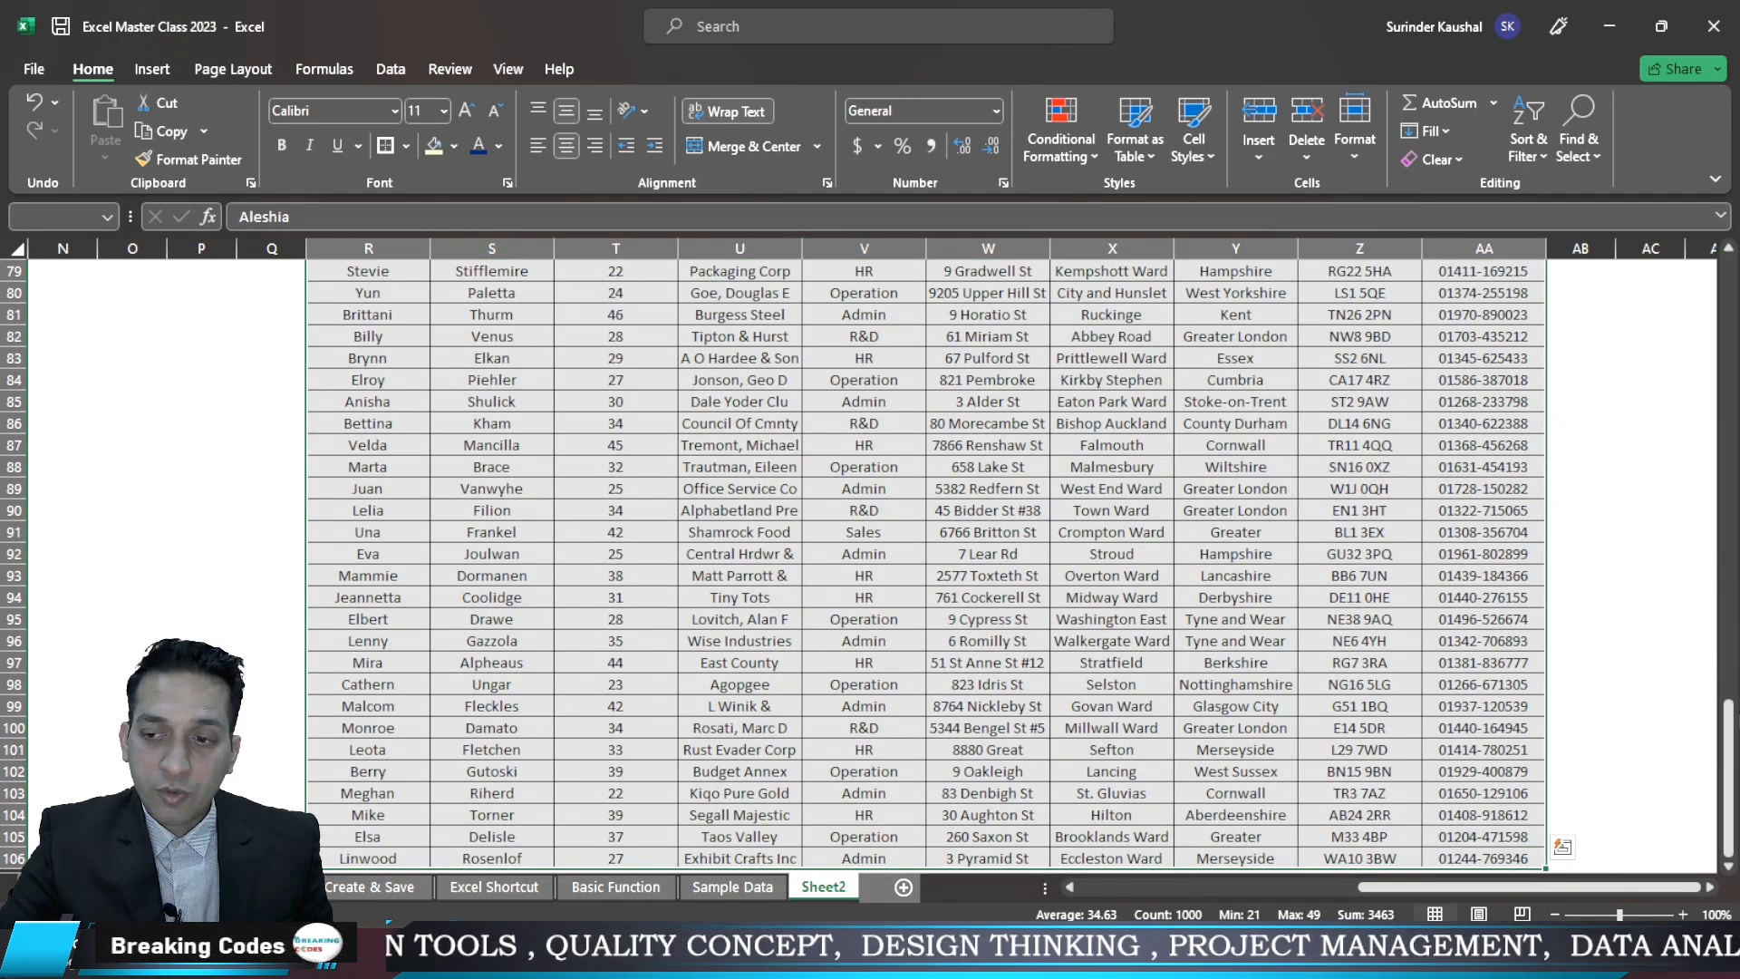
drag(1731, 752, 1734, 267)
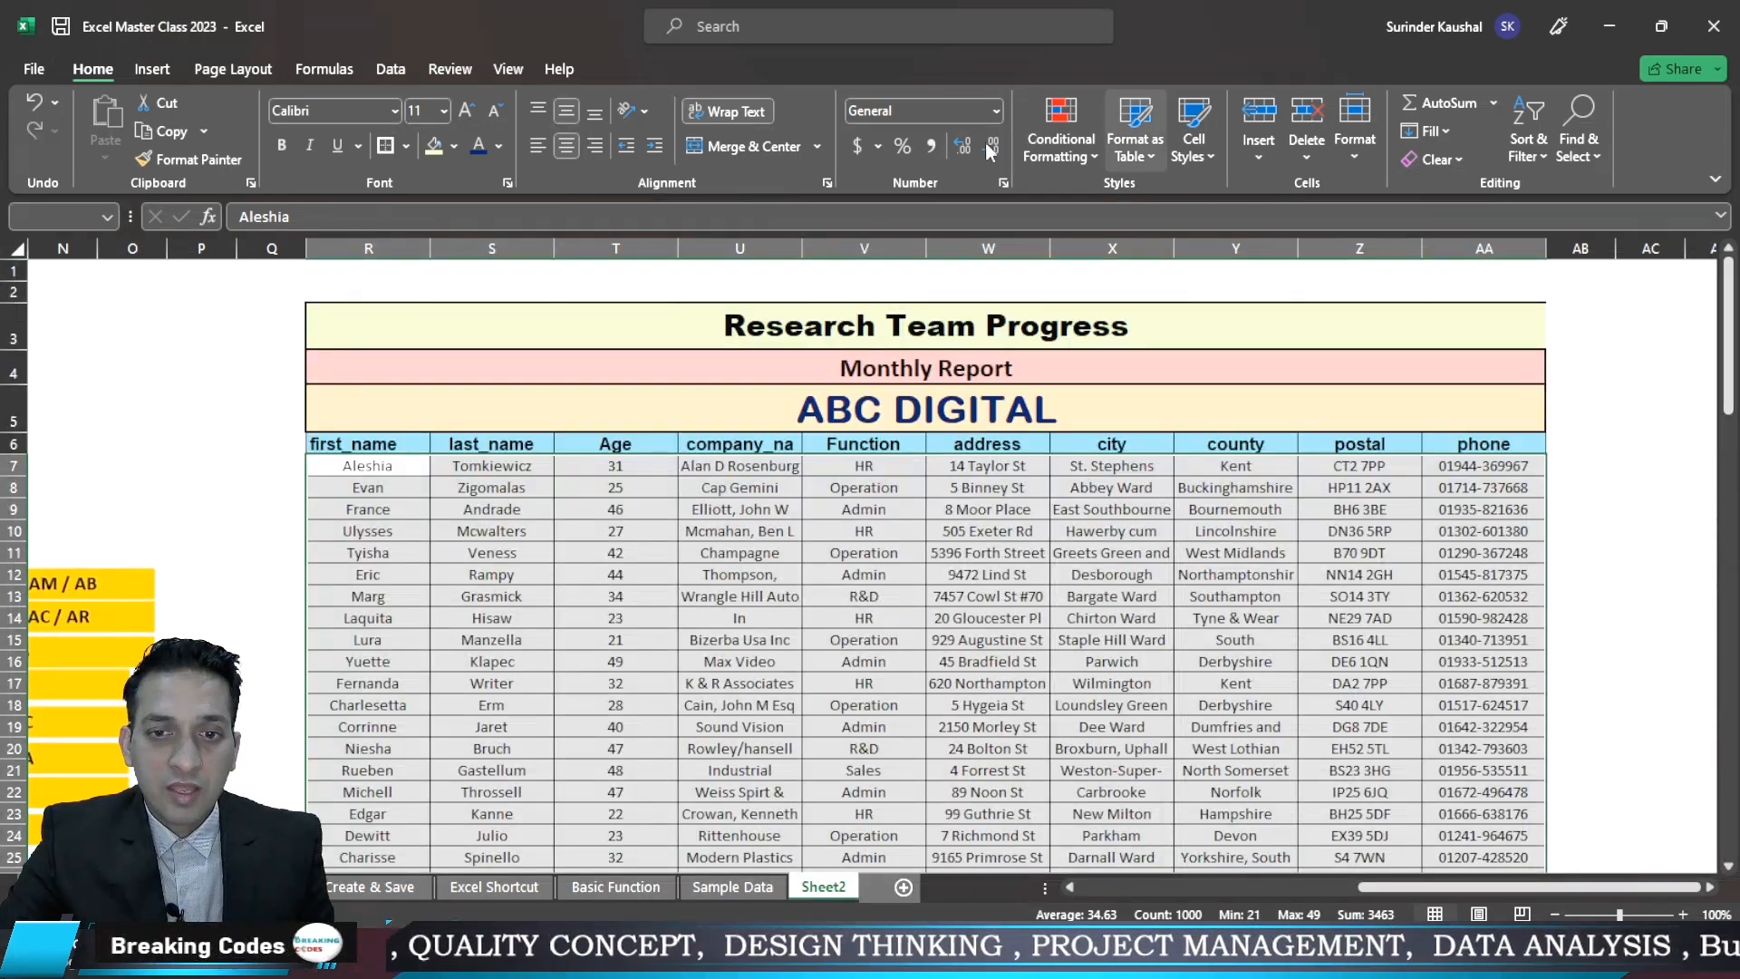
click(827, 183)
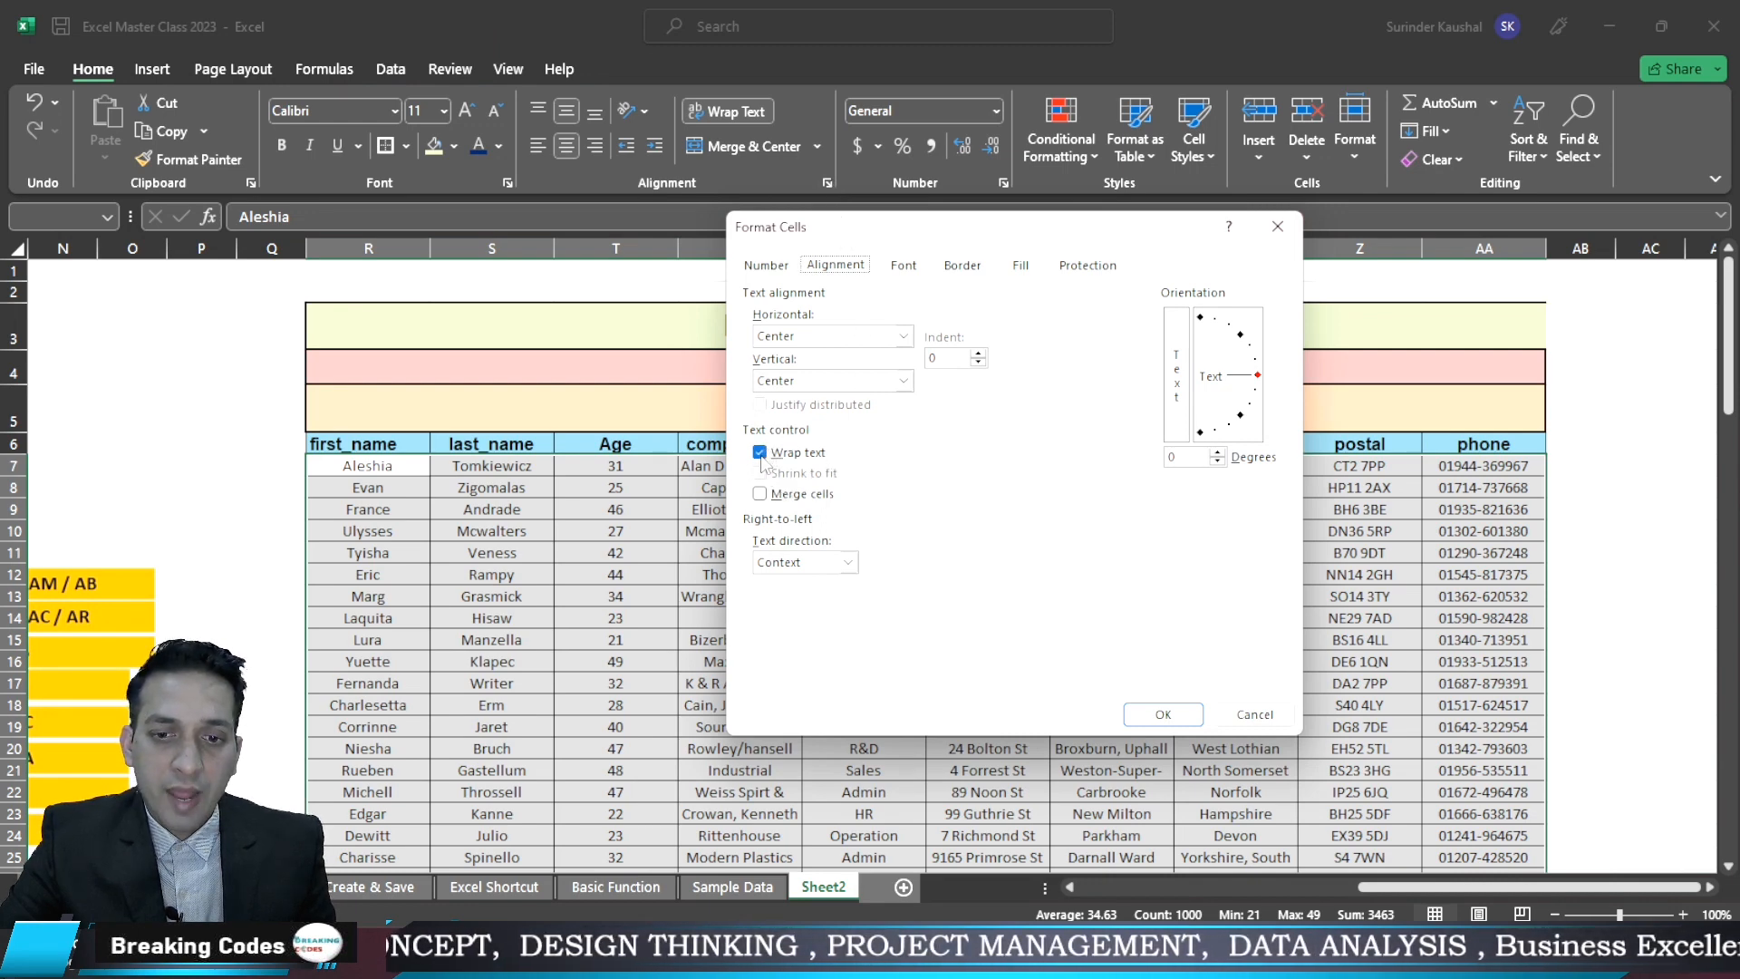
click(759, 453)
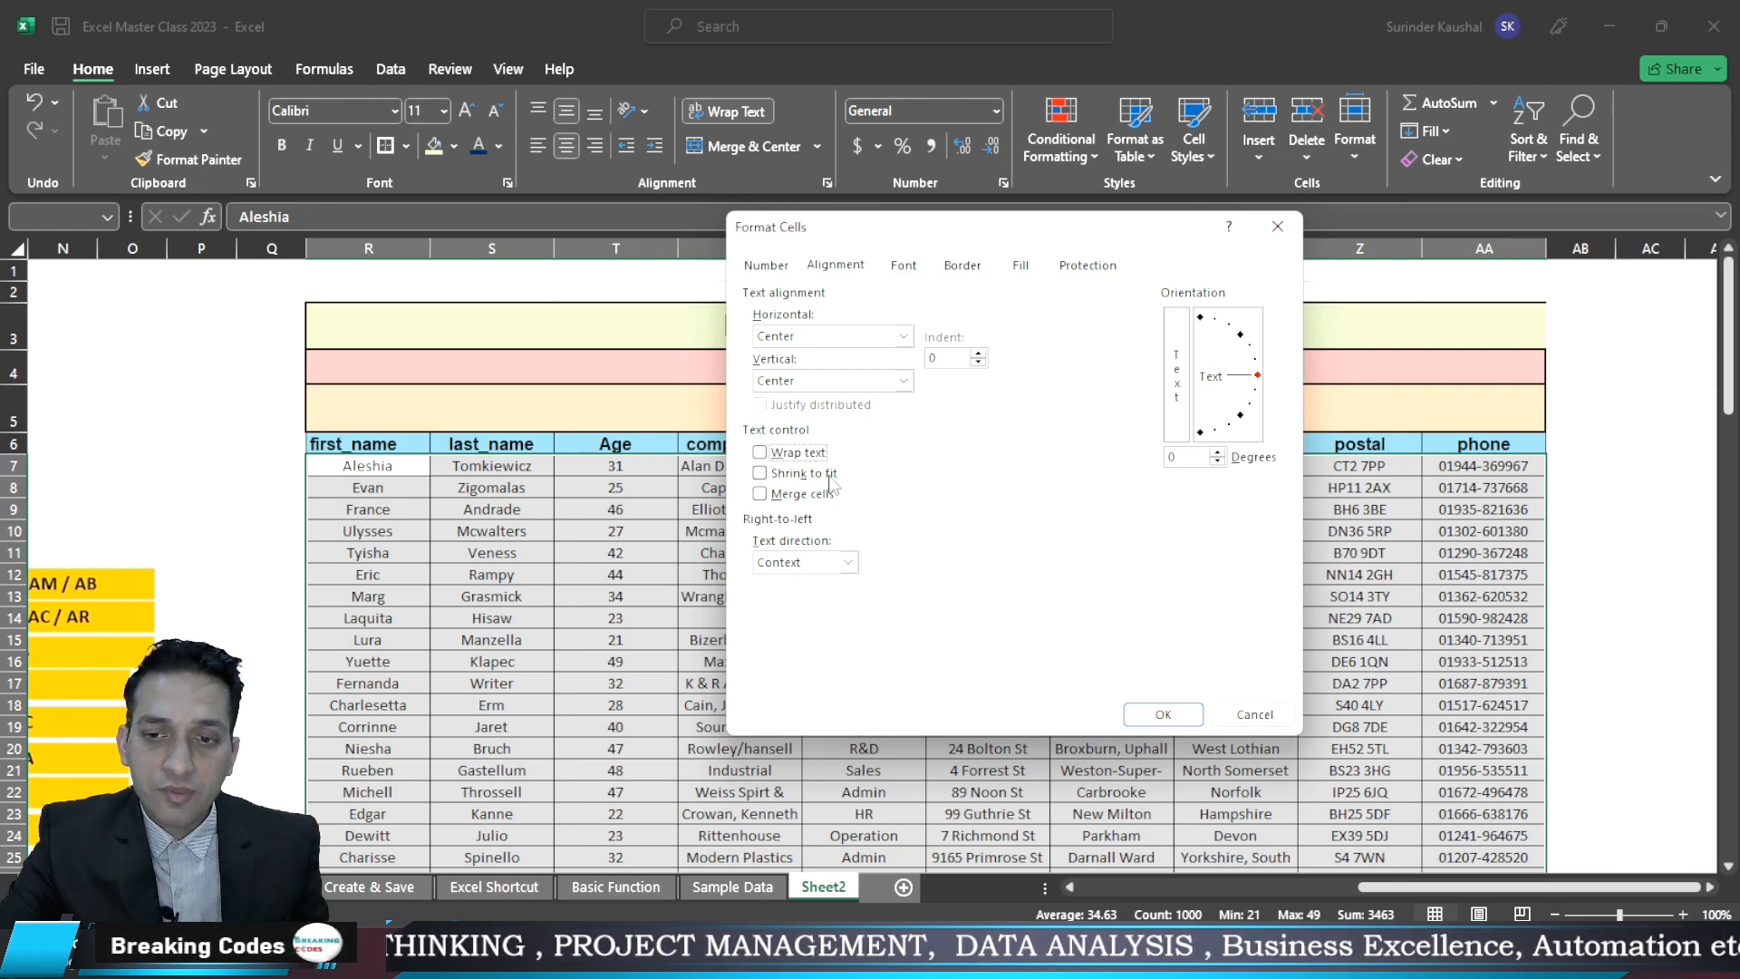
click(759, 473)
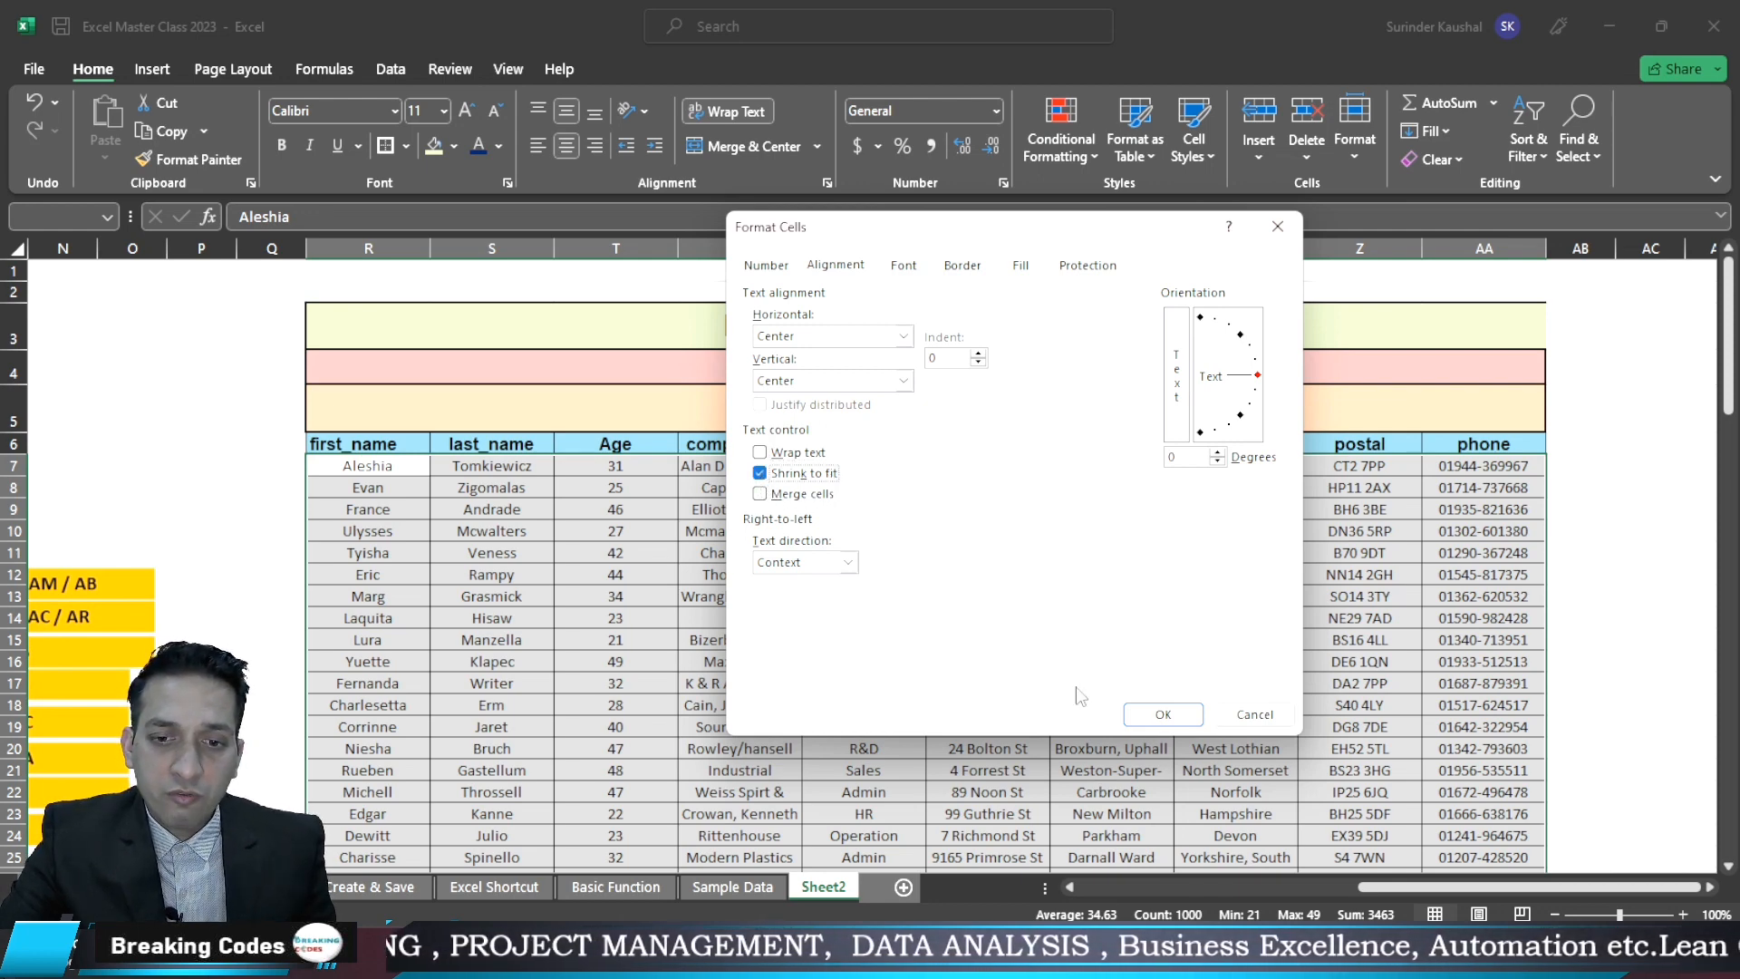
click(1163, 715)
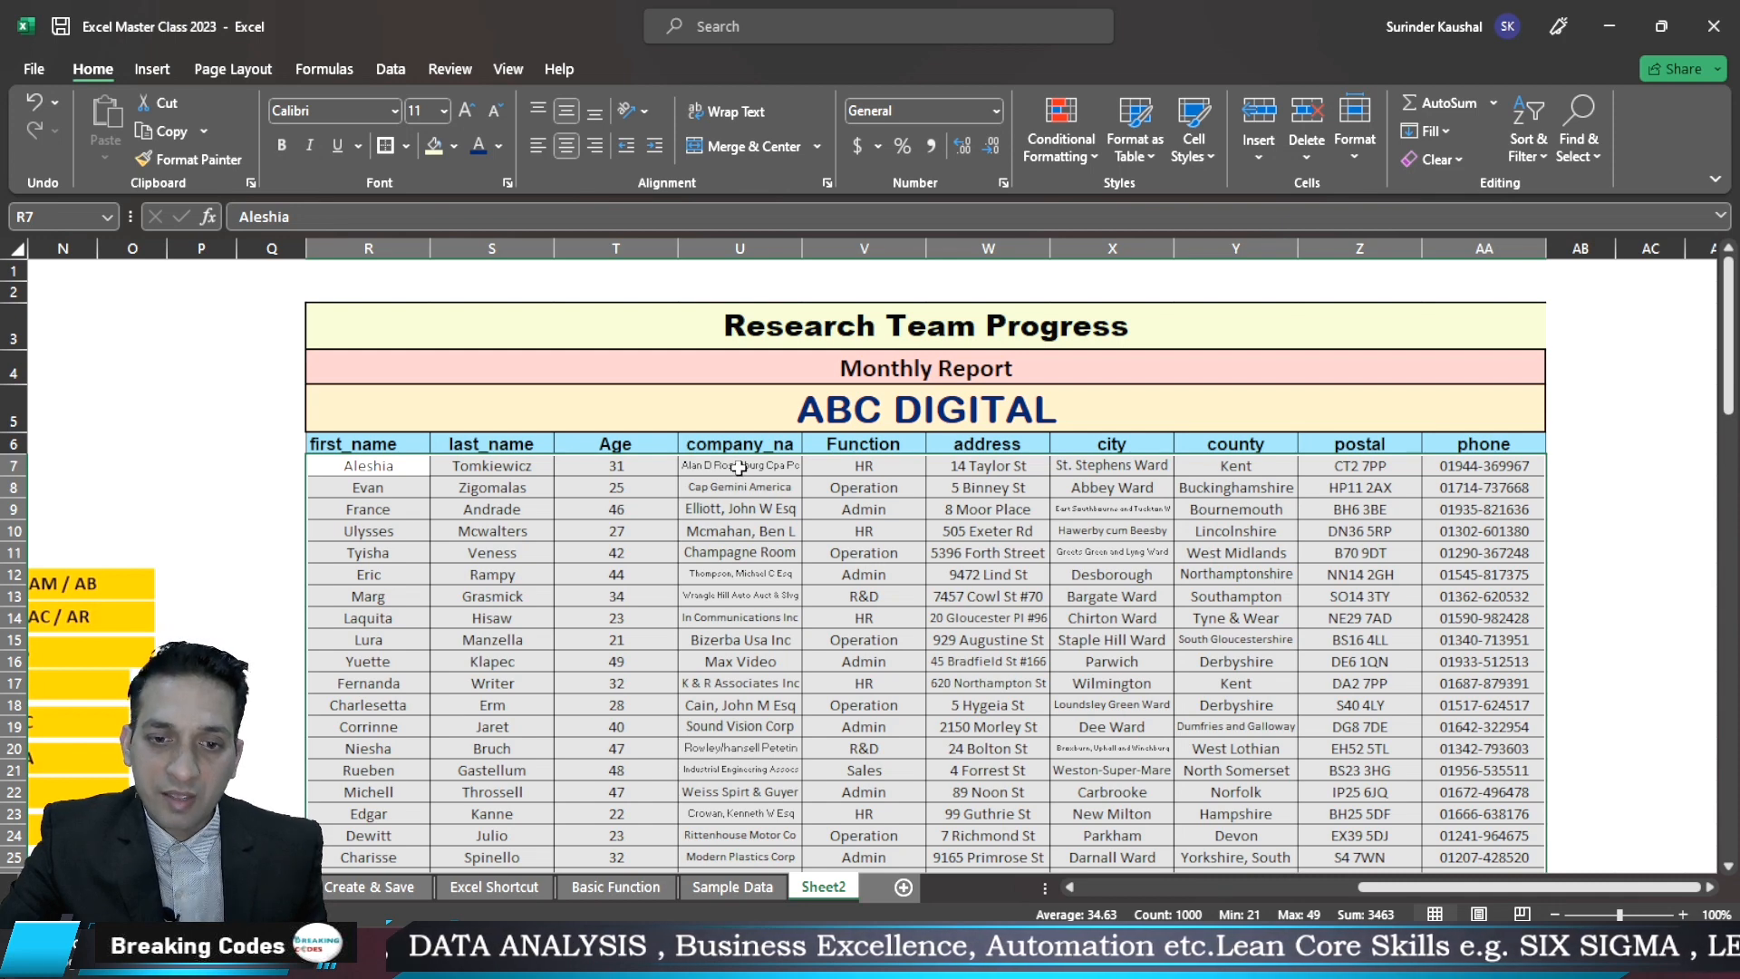
click(739, 466)
click(740, 488)
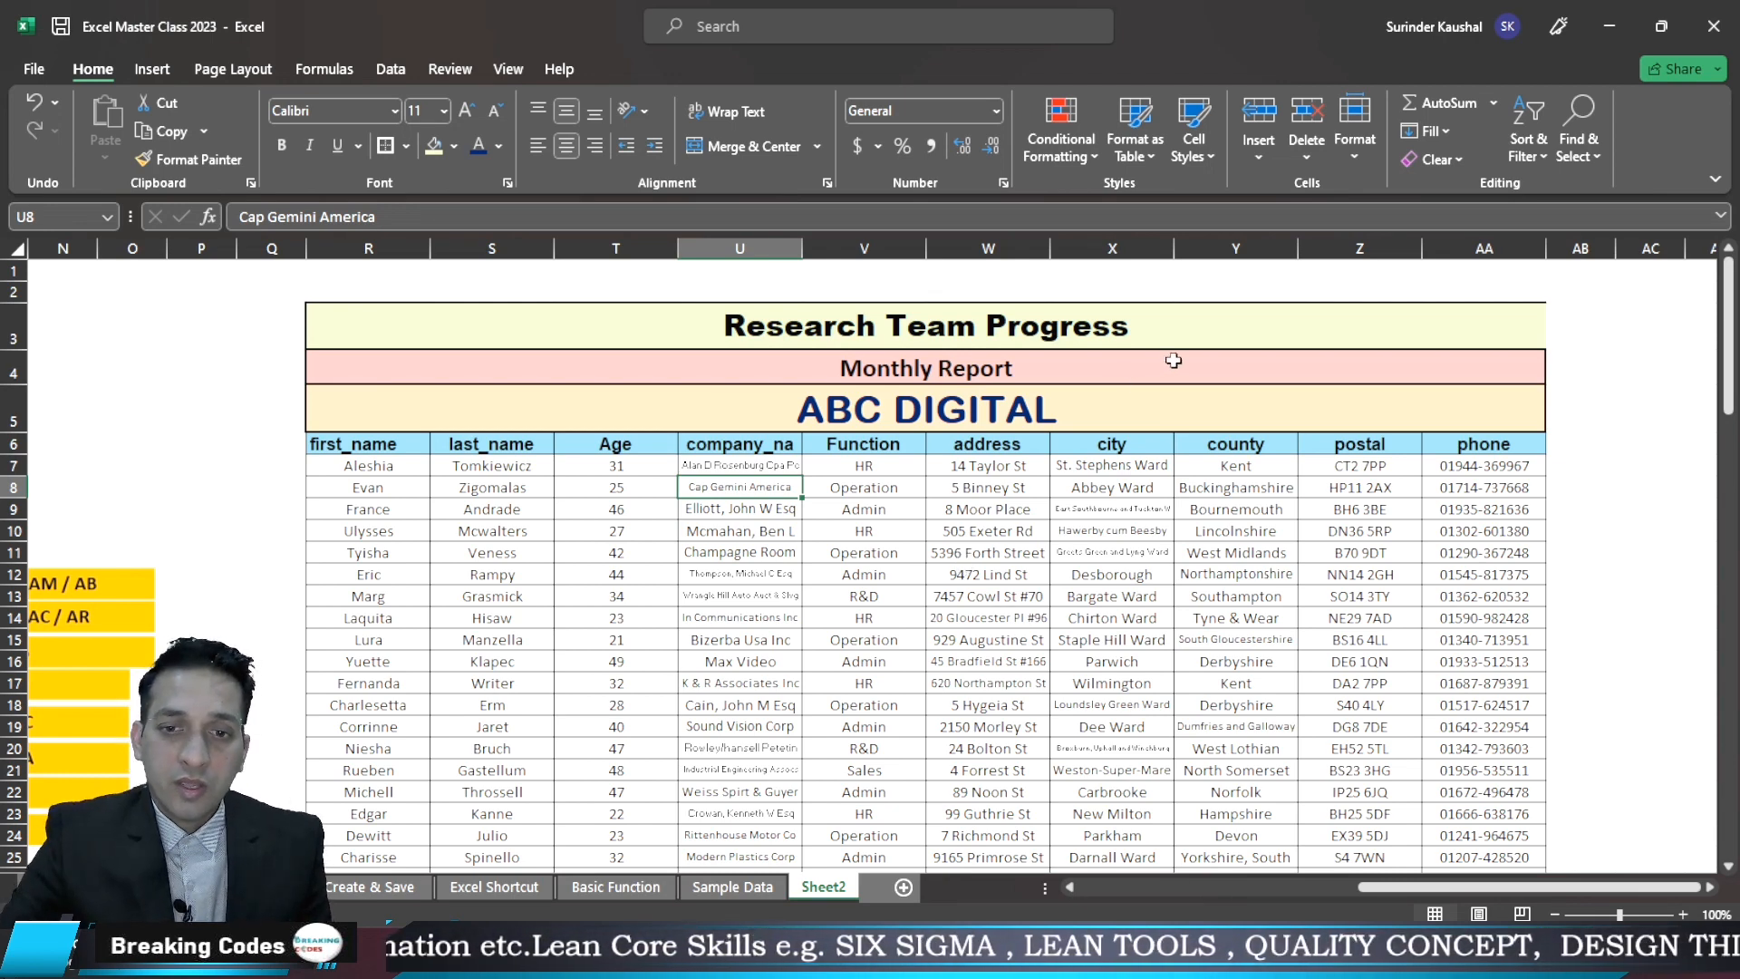
Check the alignment and orientation settings of cell U8, and increase the height of header row 6 to fit two lines of text
click(826, 184)
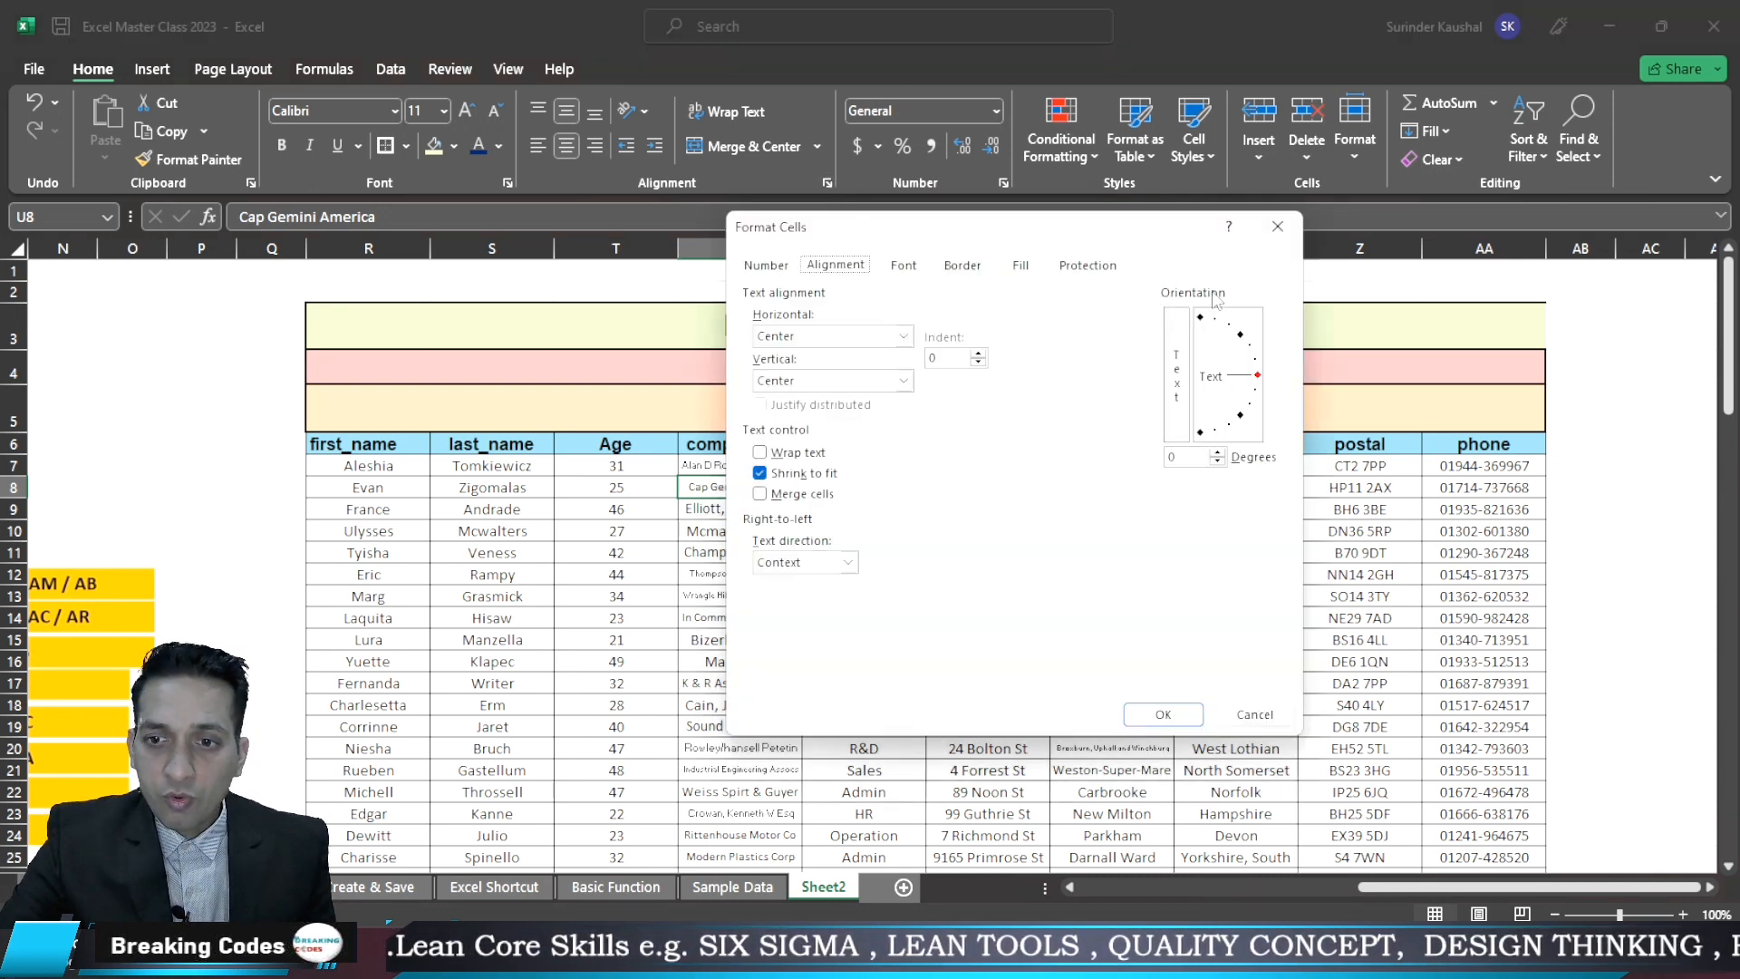
click(1251, 710)
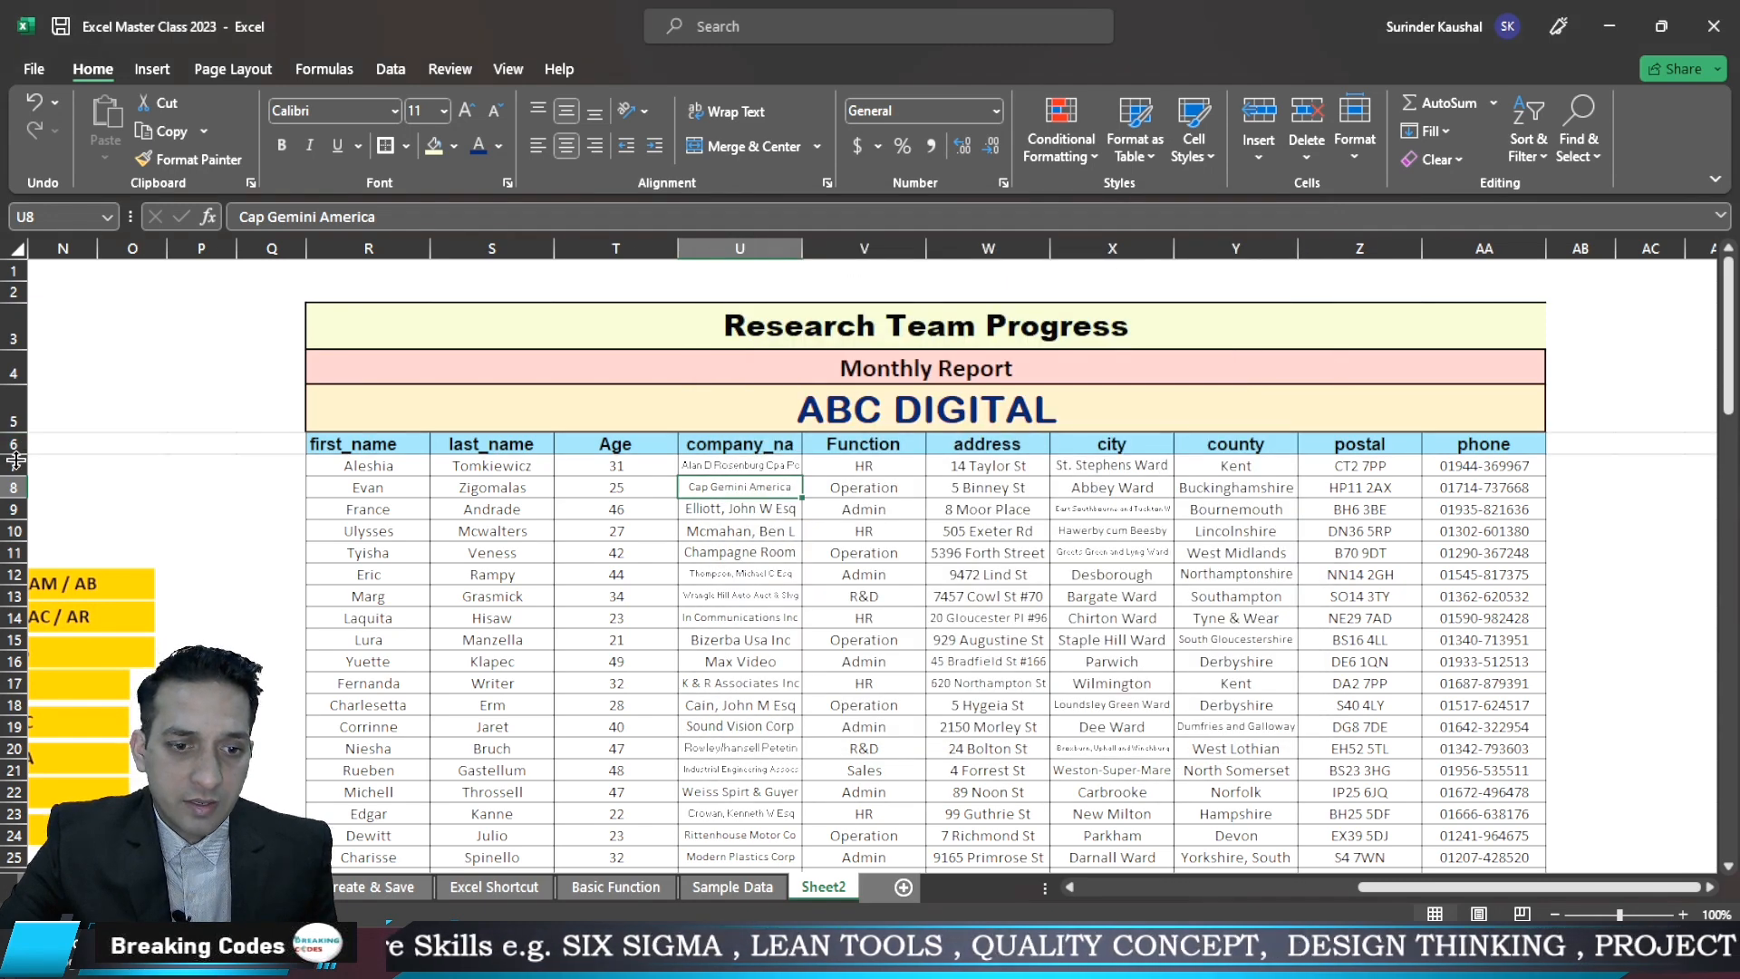
drag(17, 459, 16, 491)
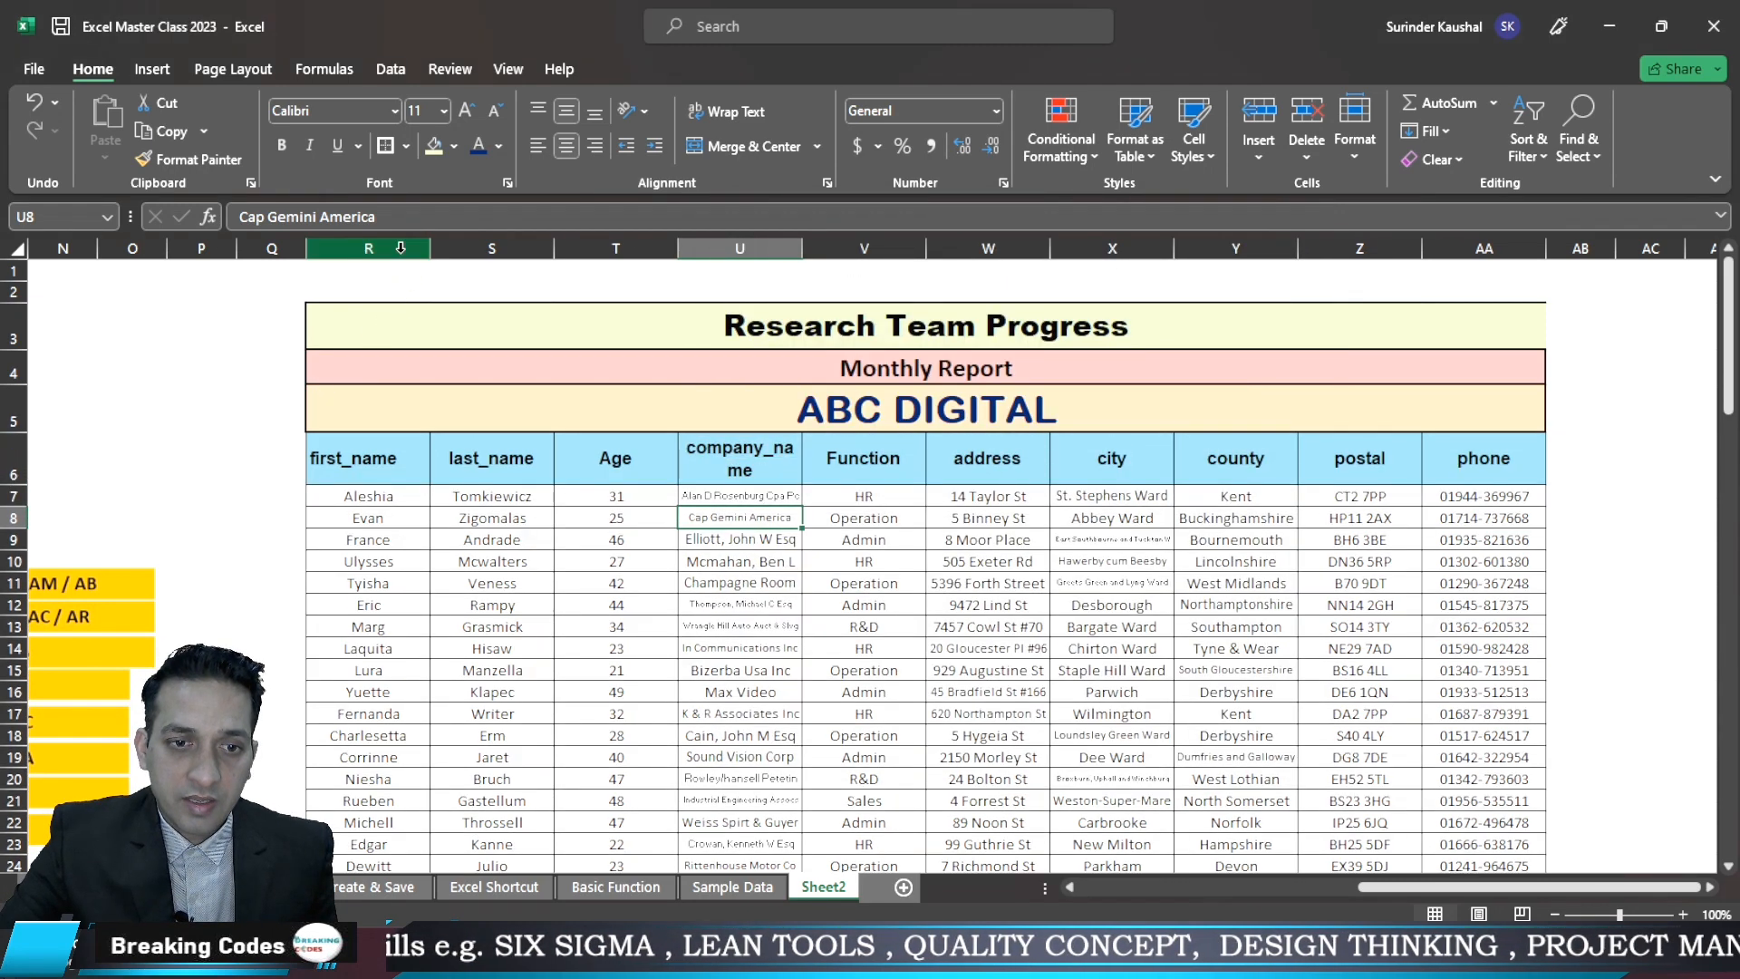
Rotate the text of the table header cells R6:AA6 to an orientation of 45 degrees
drag(350, 458, 1506, 455)
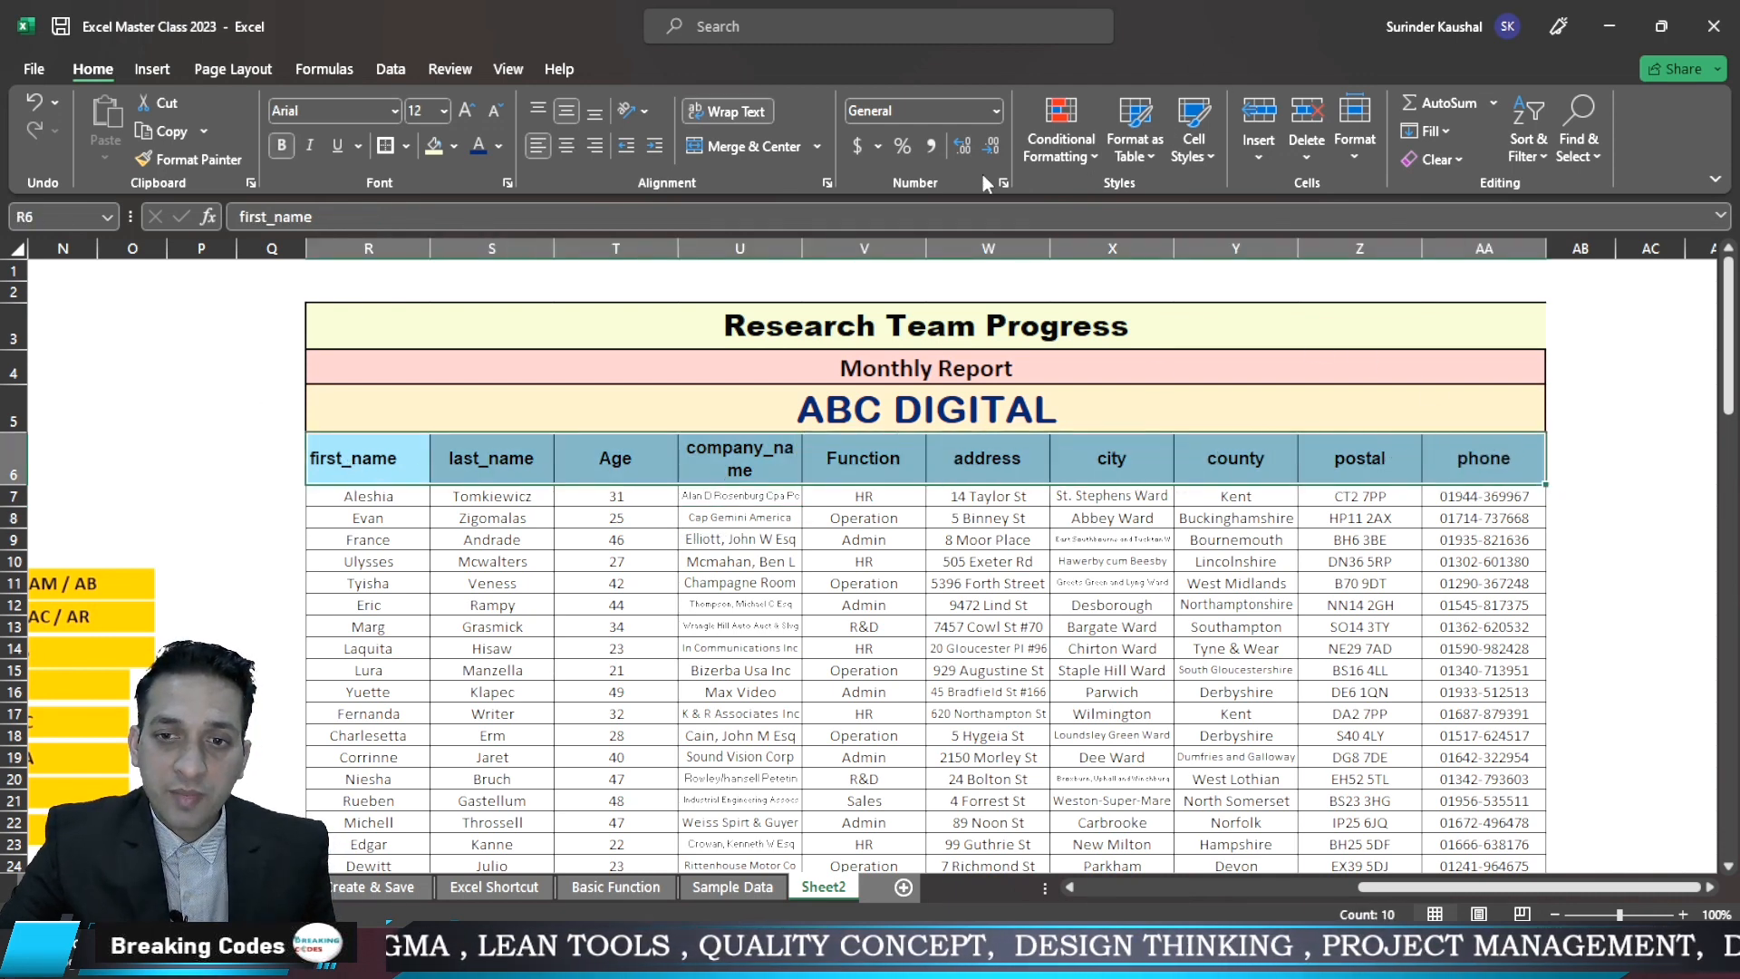
click(826, 184)
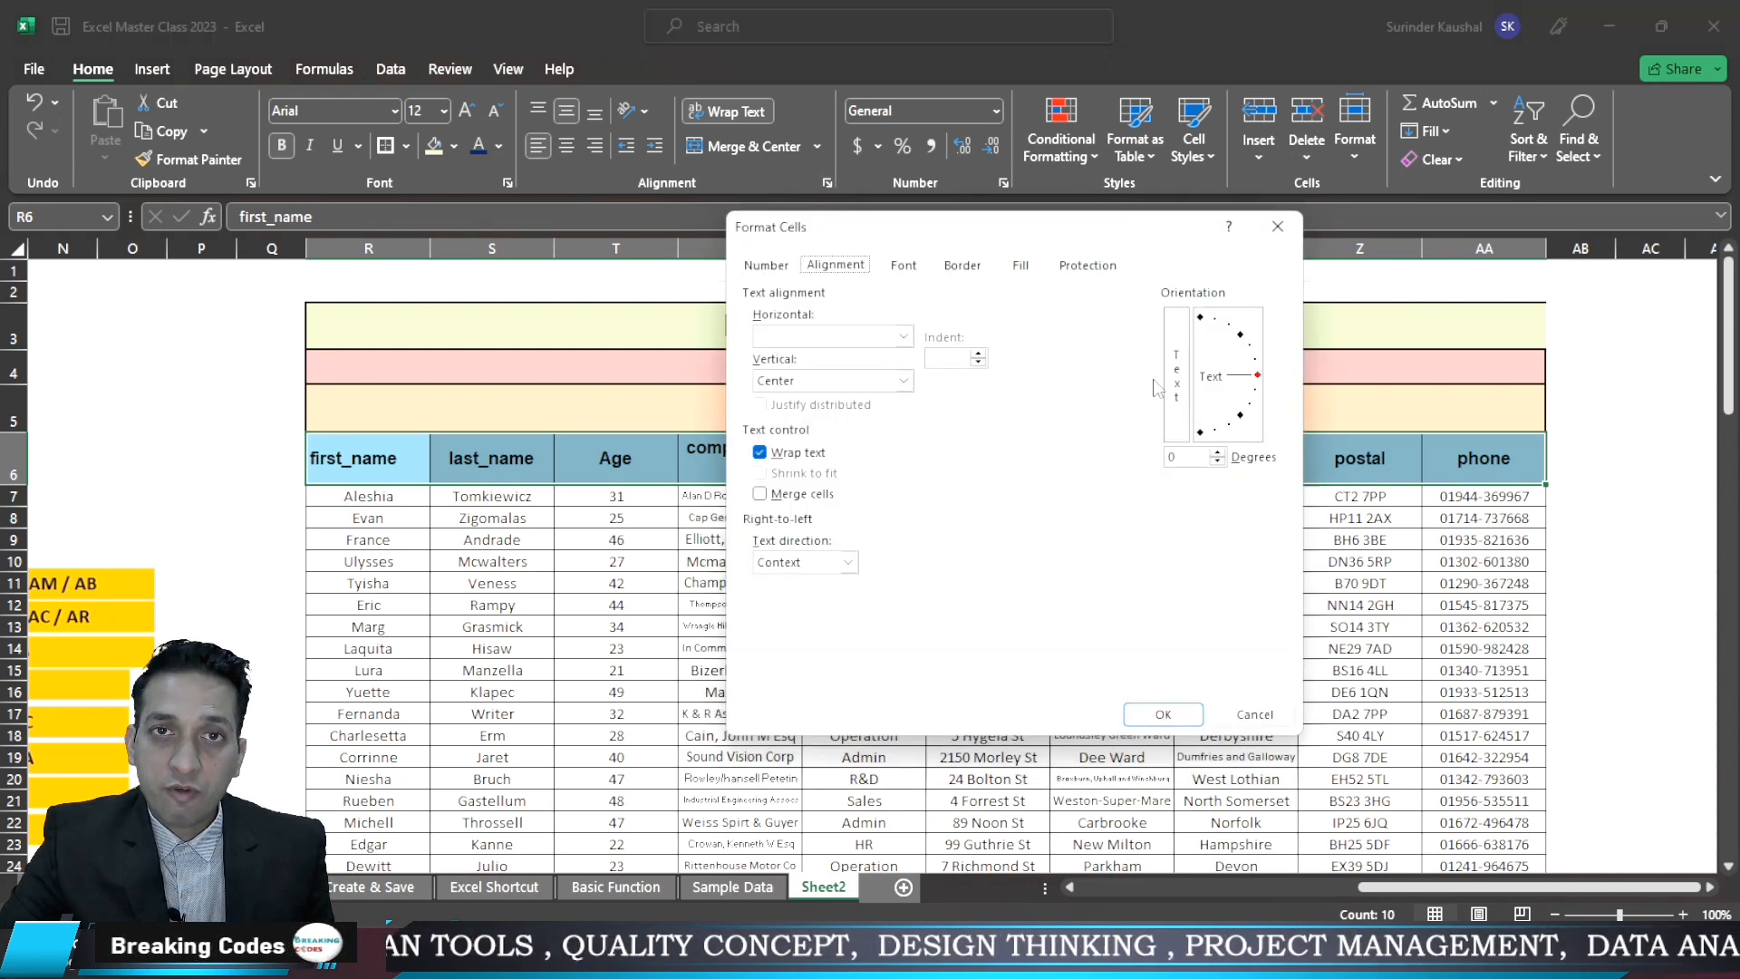
click(1260, 380)
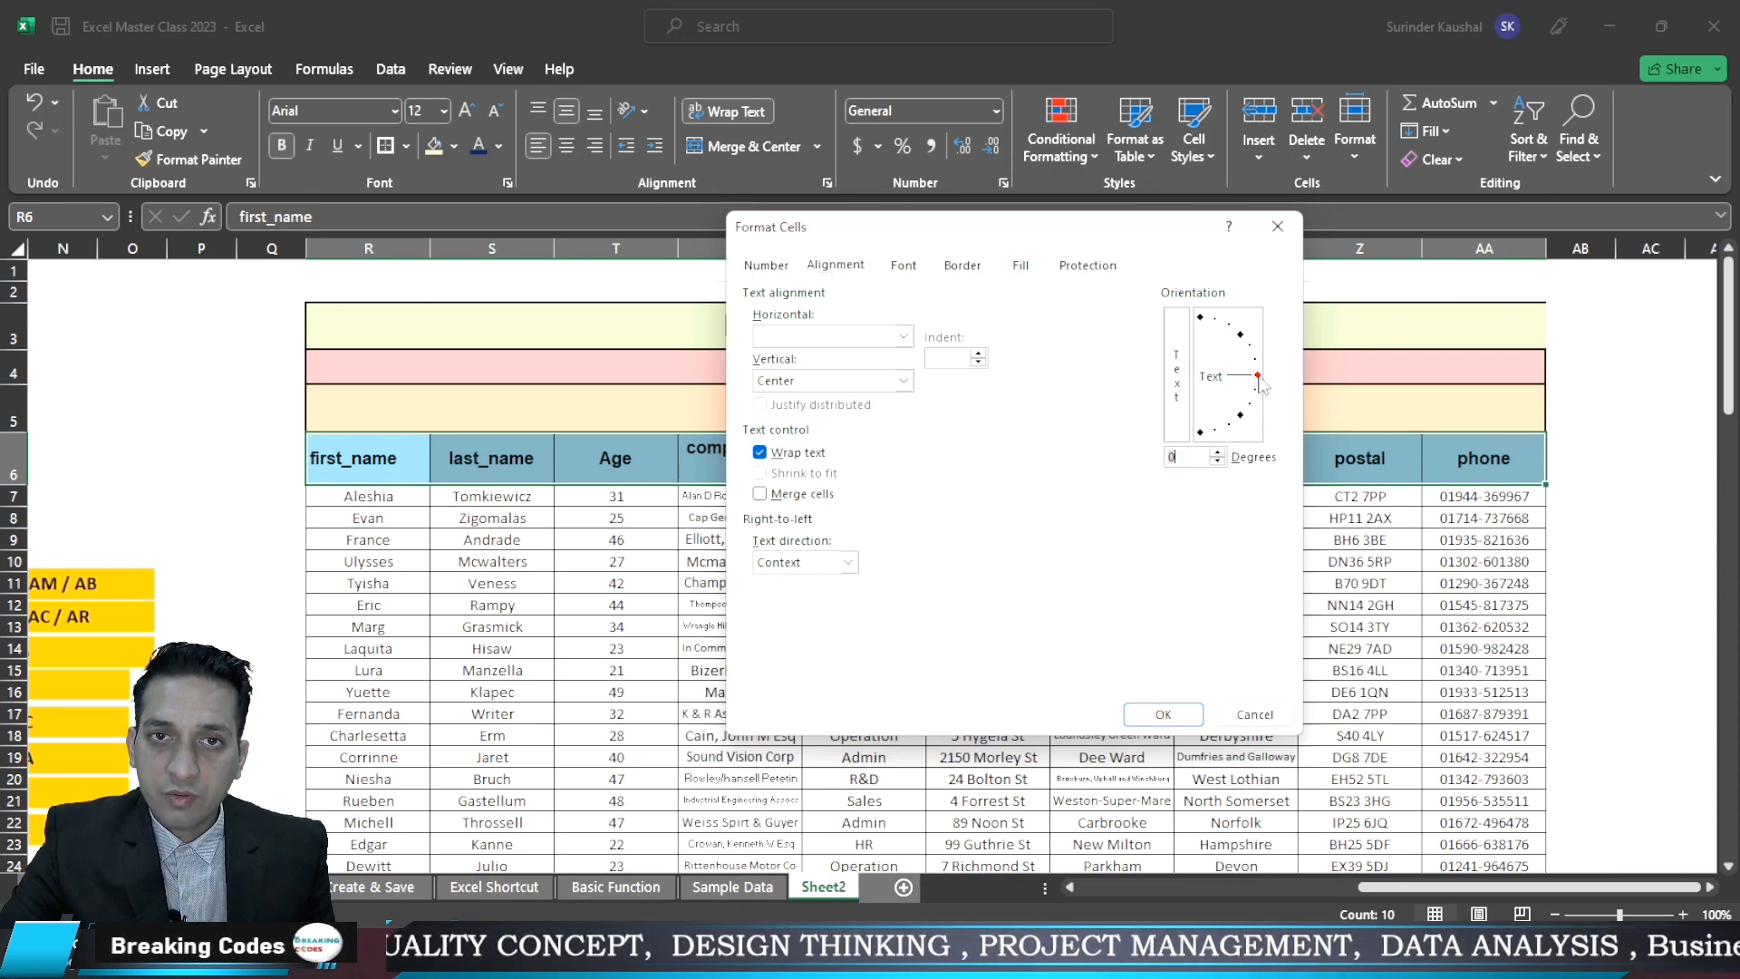
drag(1259, 379, 1251, 336)
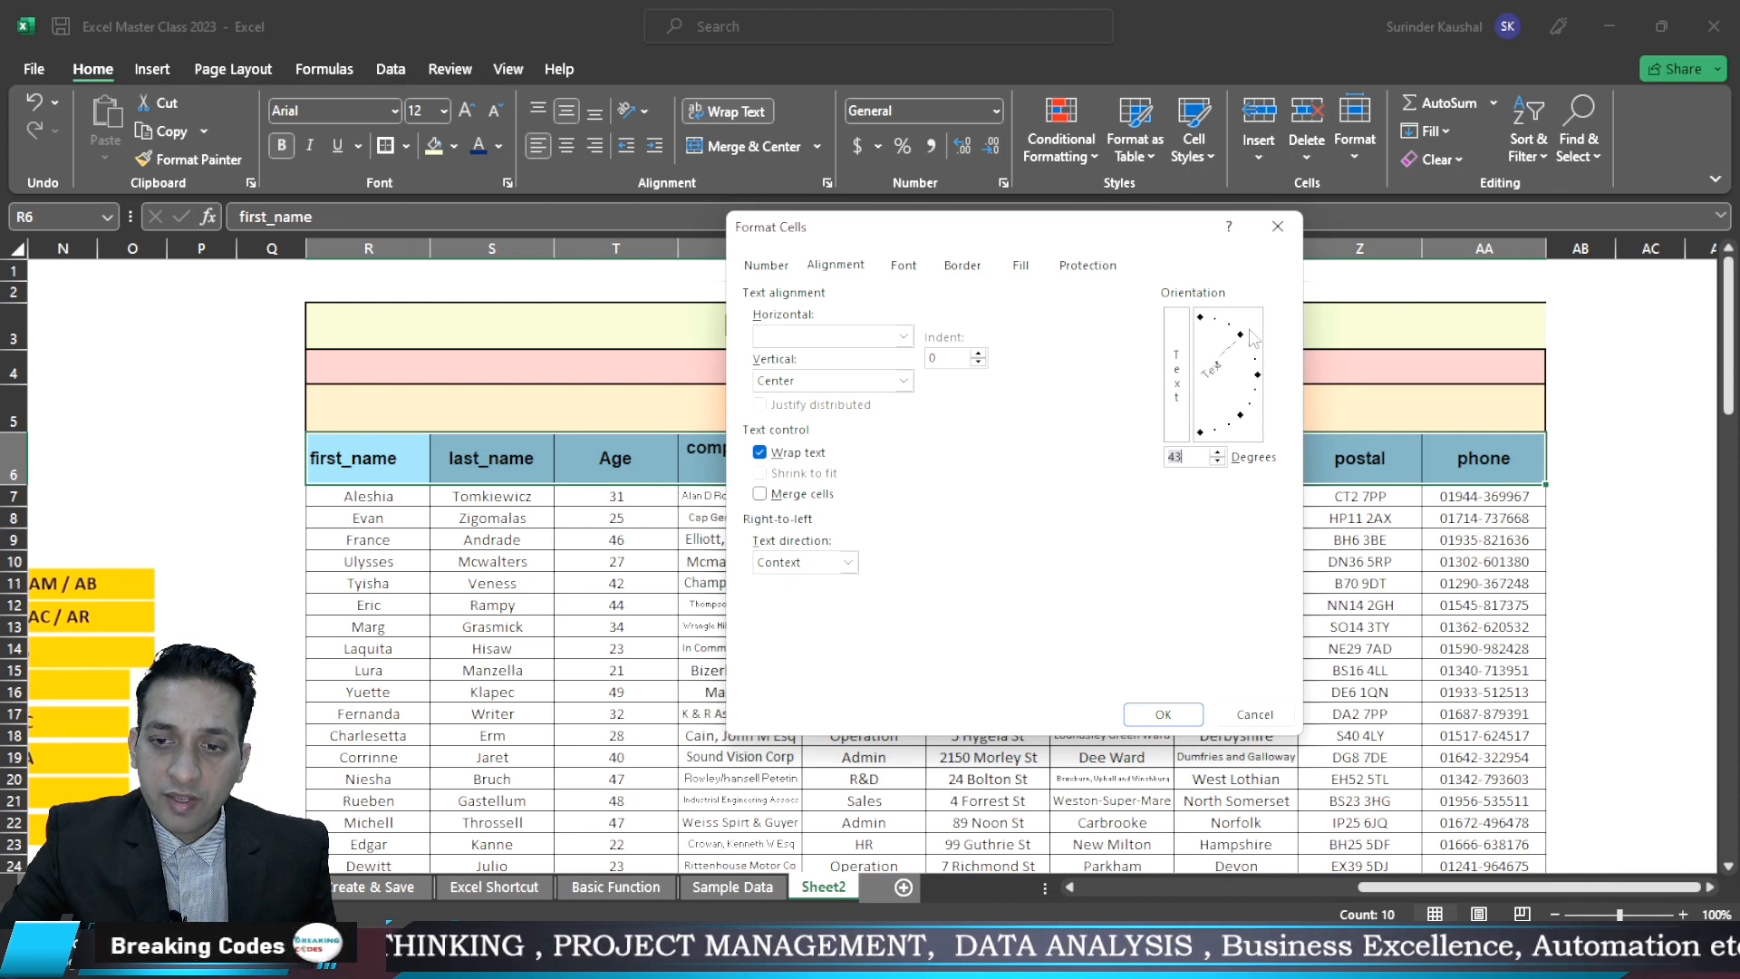
click(1218, 452)
click(1218, 454)
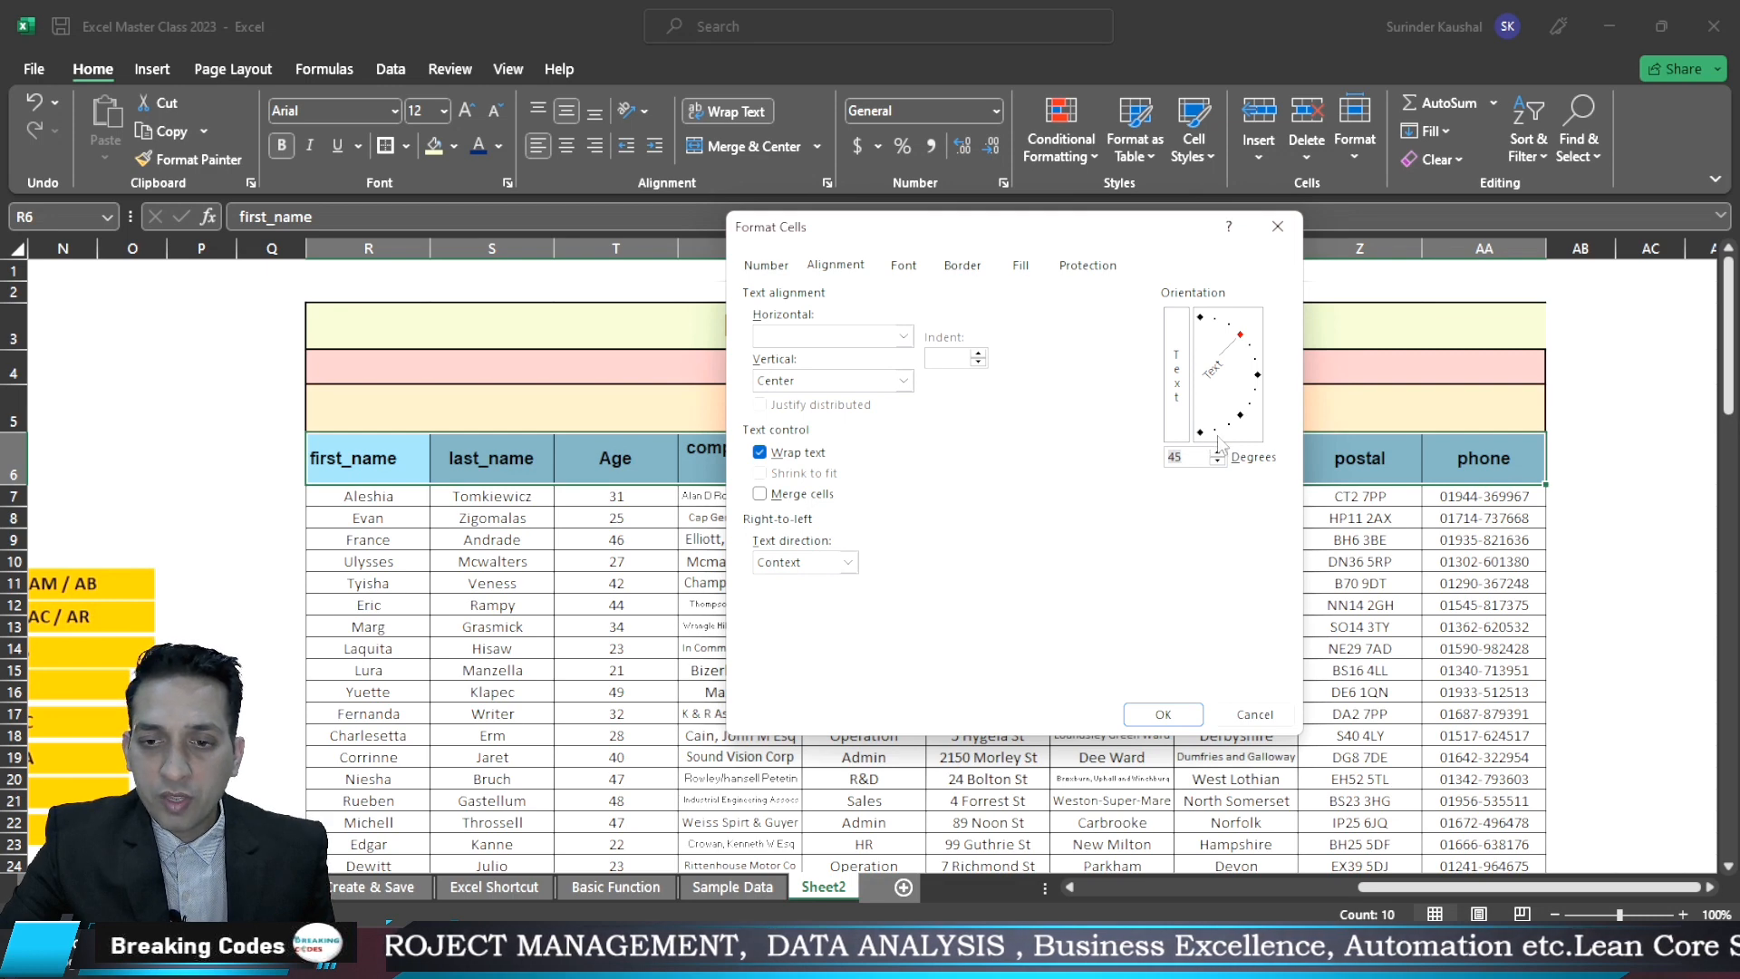
click(1163, 714)
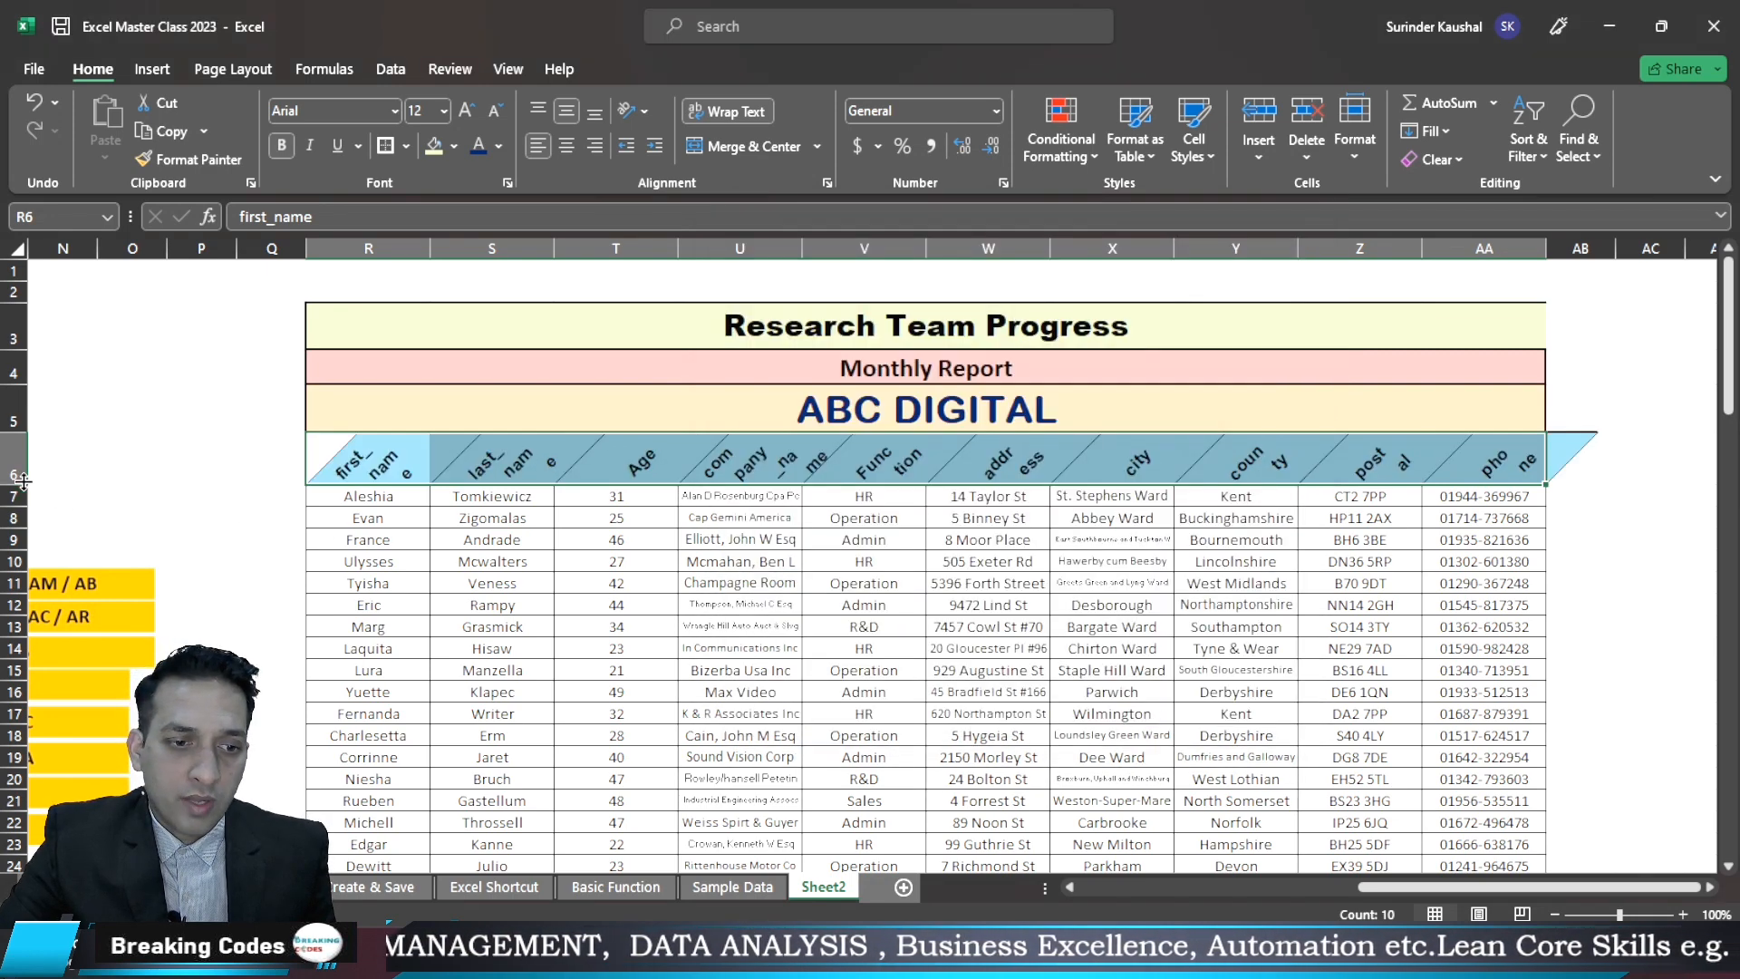
Increase the height of header row 6 to fit the slanted labels and autofit the widths of columns R to AA
drag(13, 485, 14, 538)
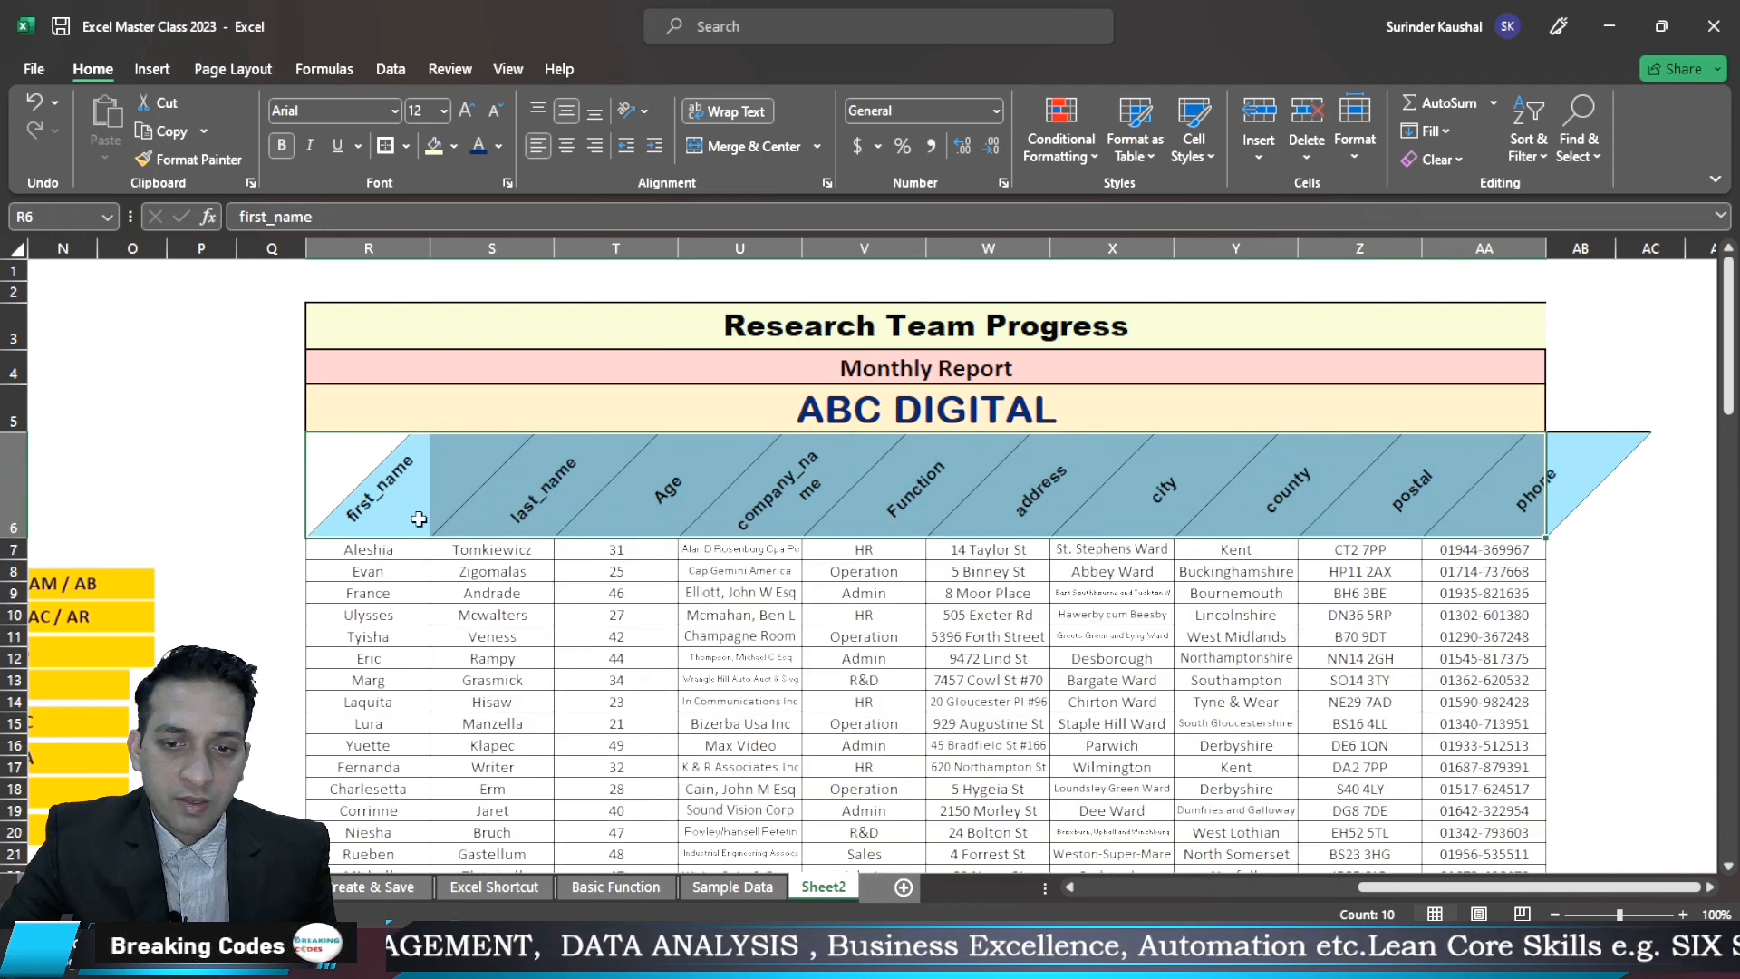
click(143, 490)
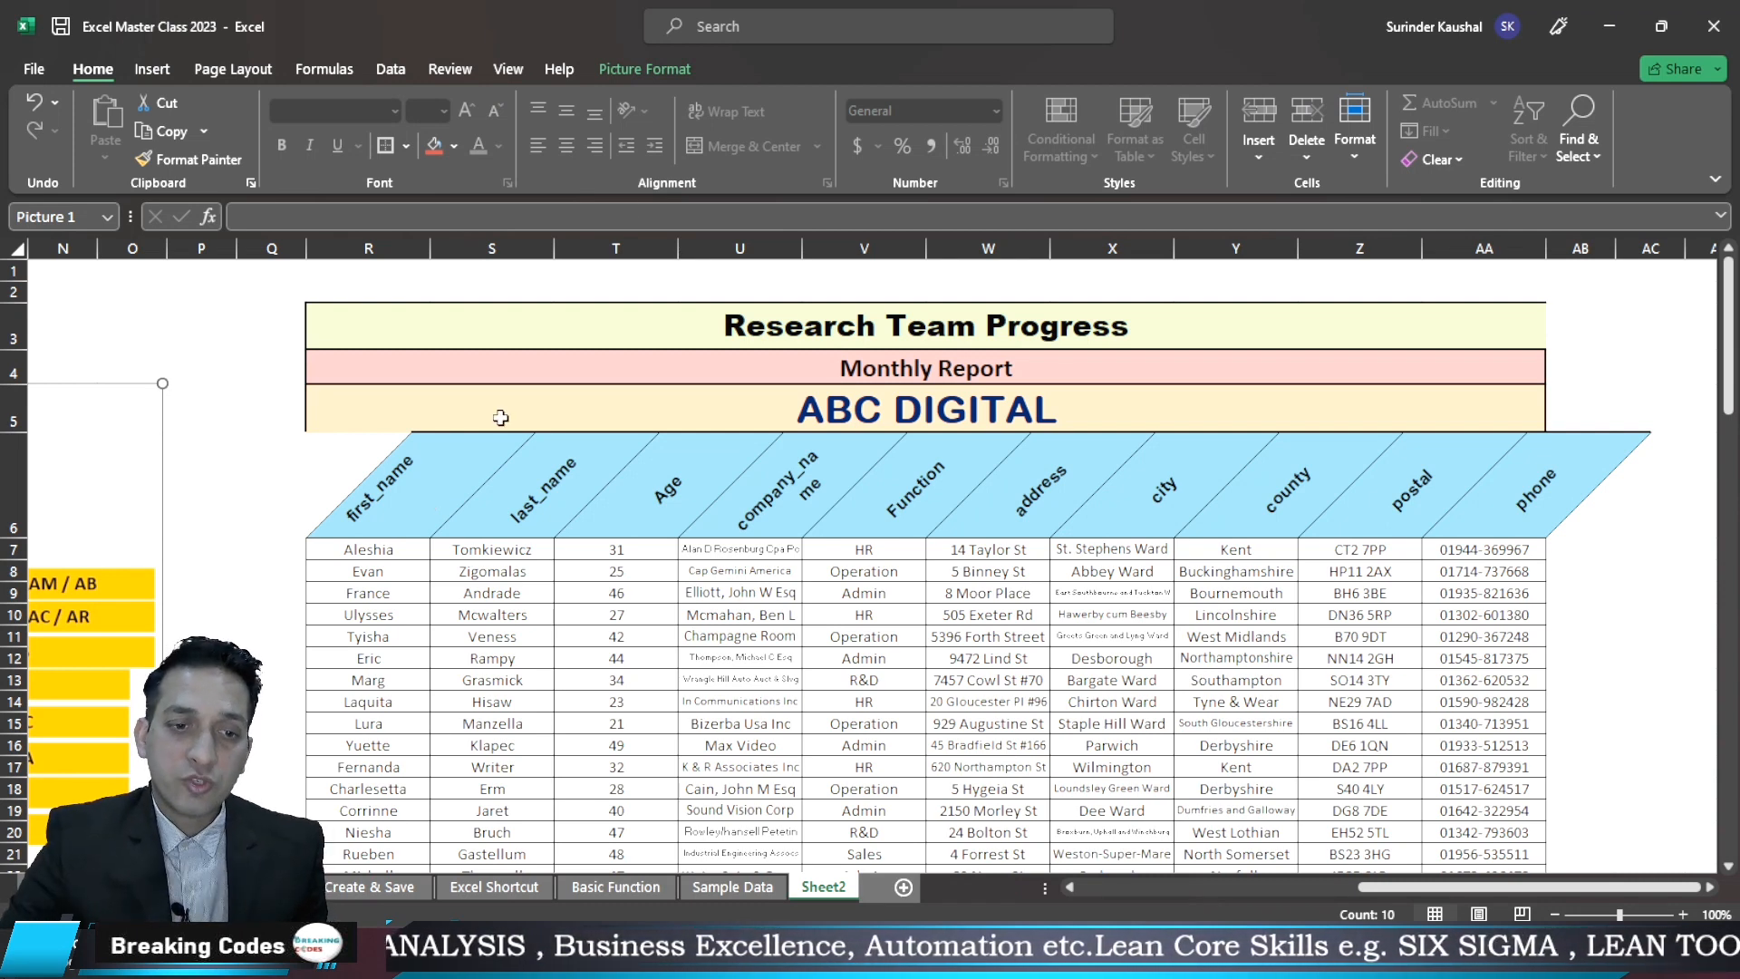
mouse_move(410, 236)
mouse_down()
mouse_move(412, 263)
mouse_move(1476, 306)
mouse_up()
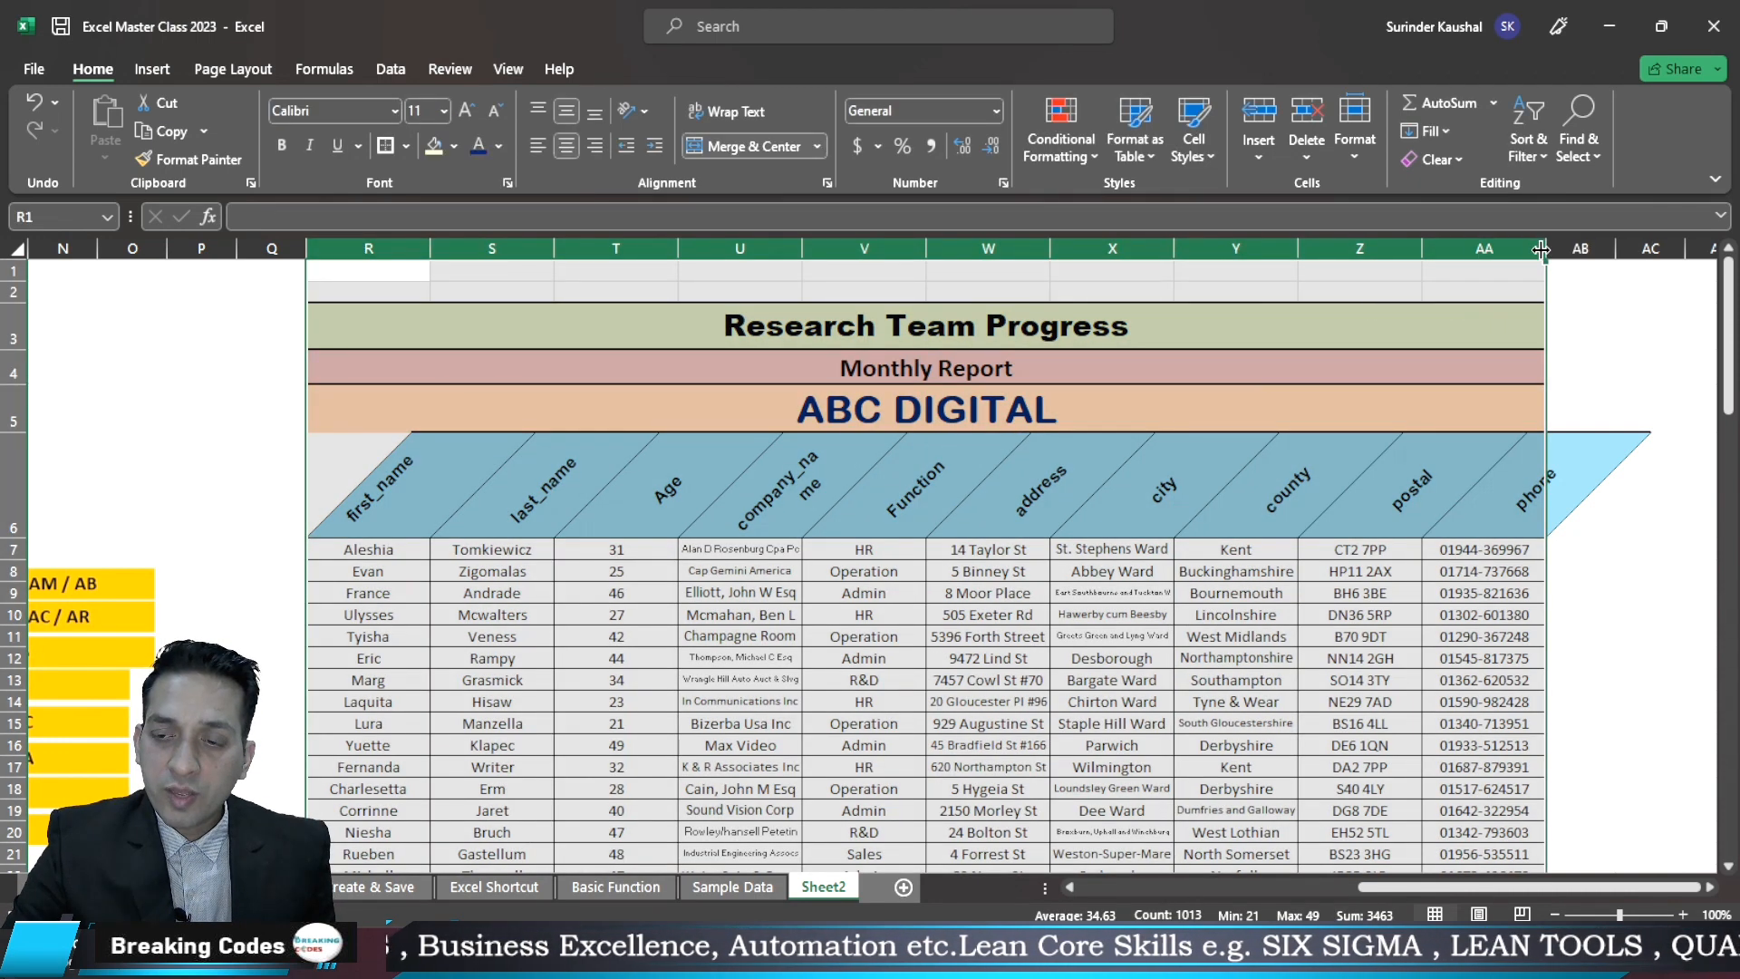
double_click(1545, 248)
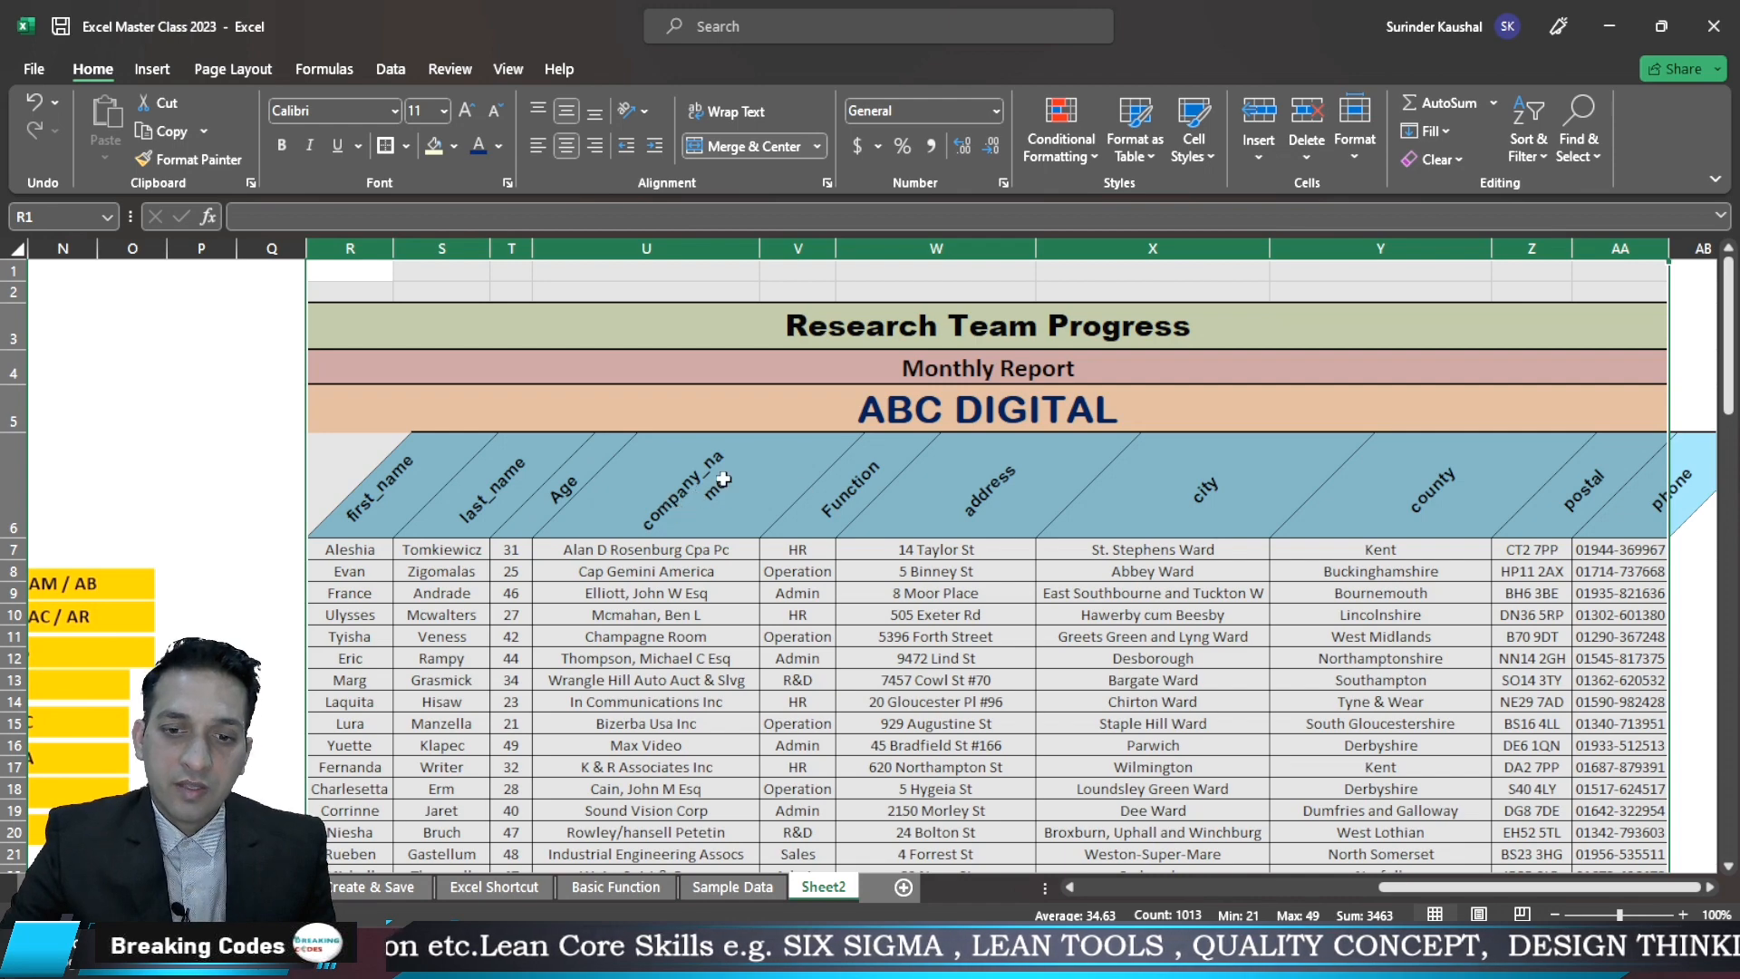
Review the alignment and orientation settings of the city header cell X6 without changing them
click(1193, 501)
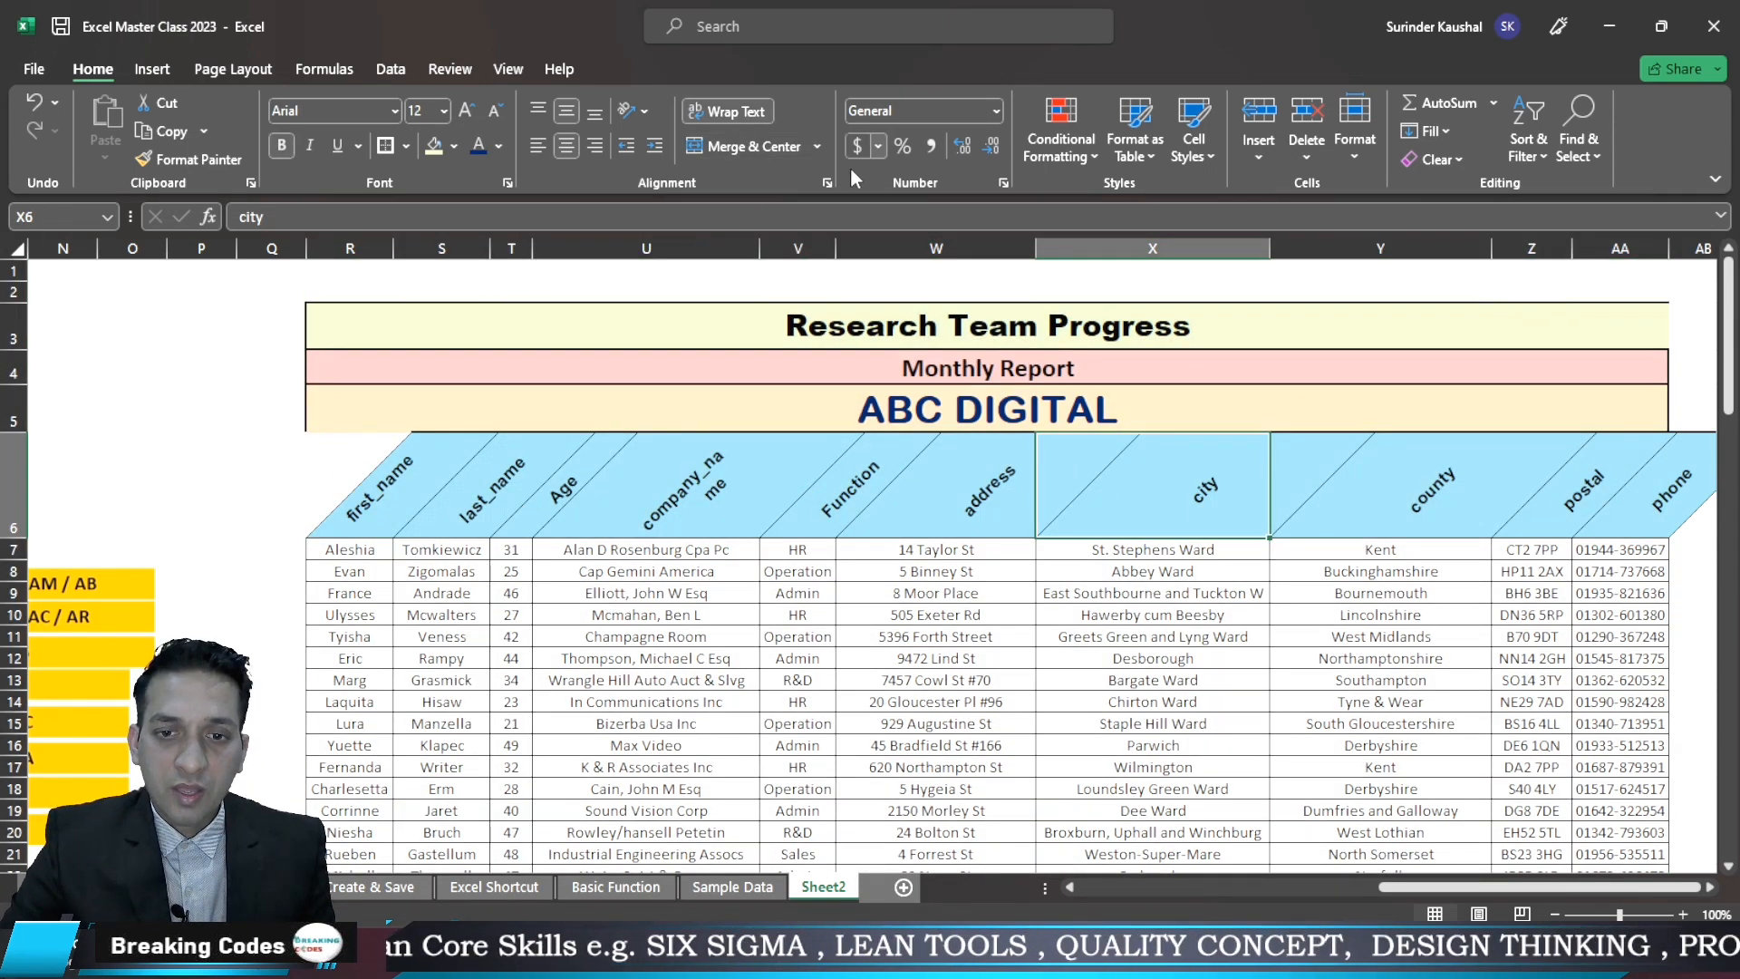
click(825, 183)
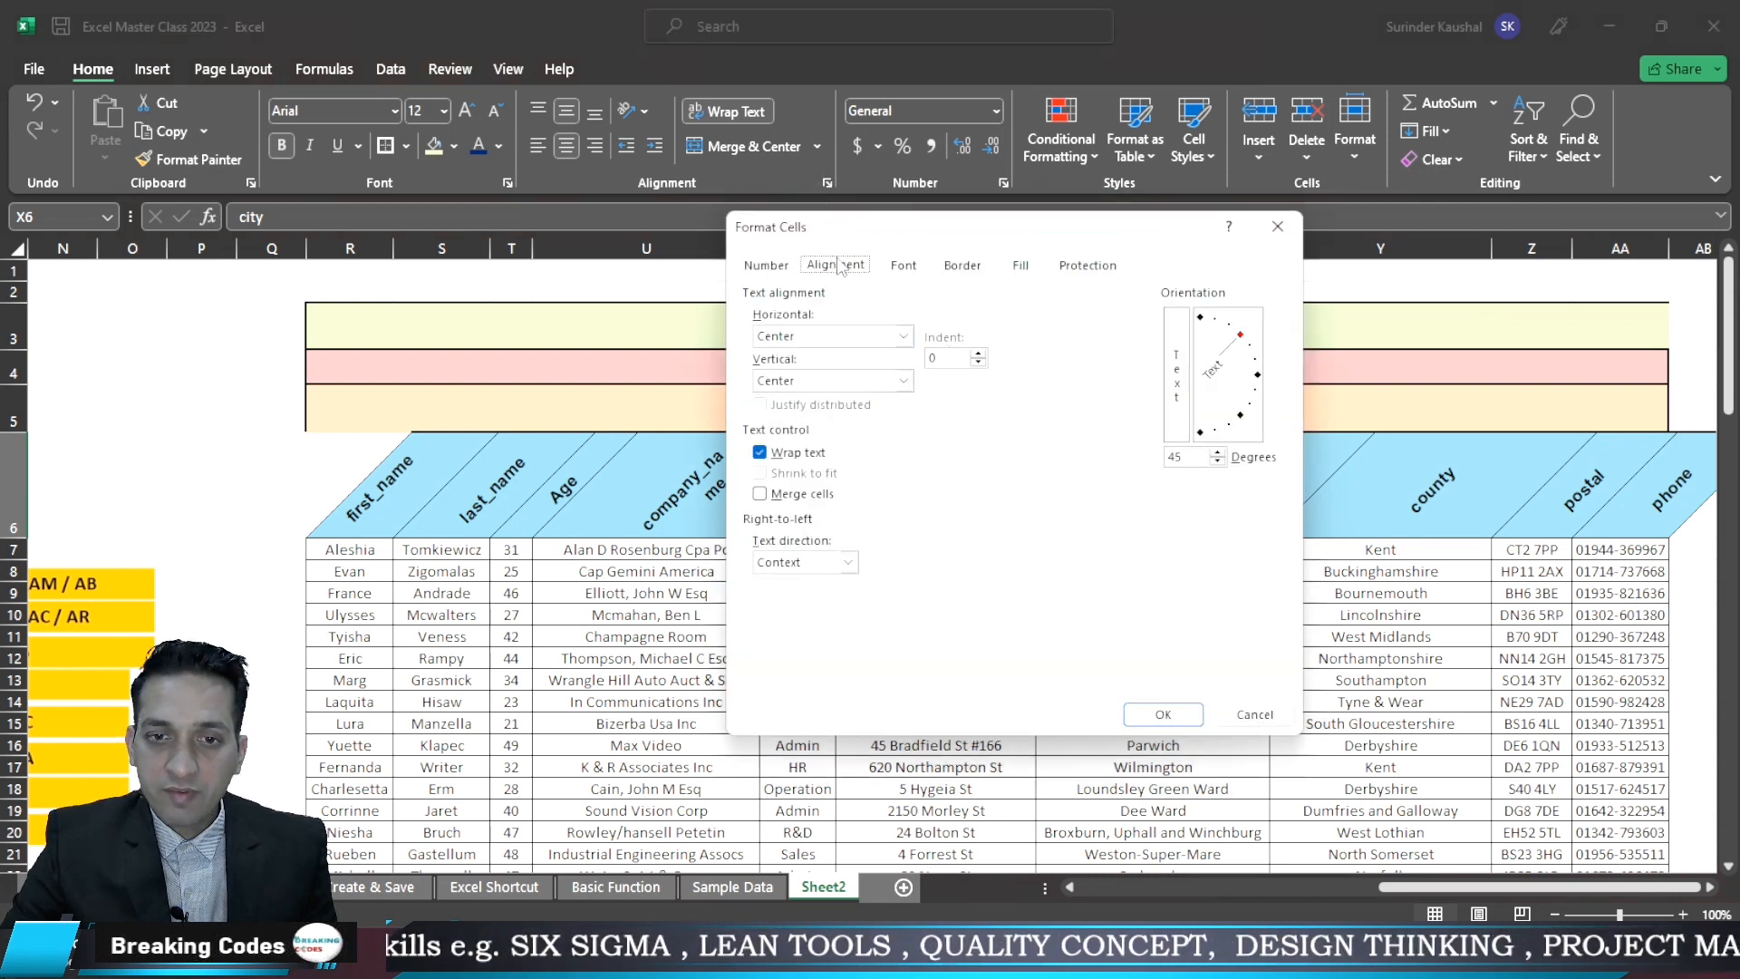
click(1252, 712)
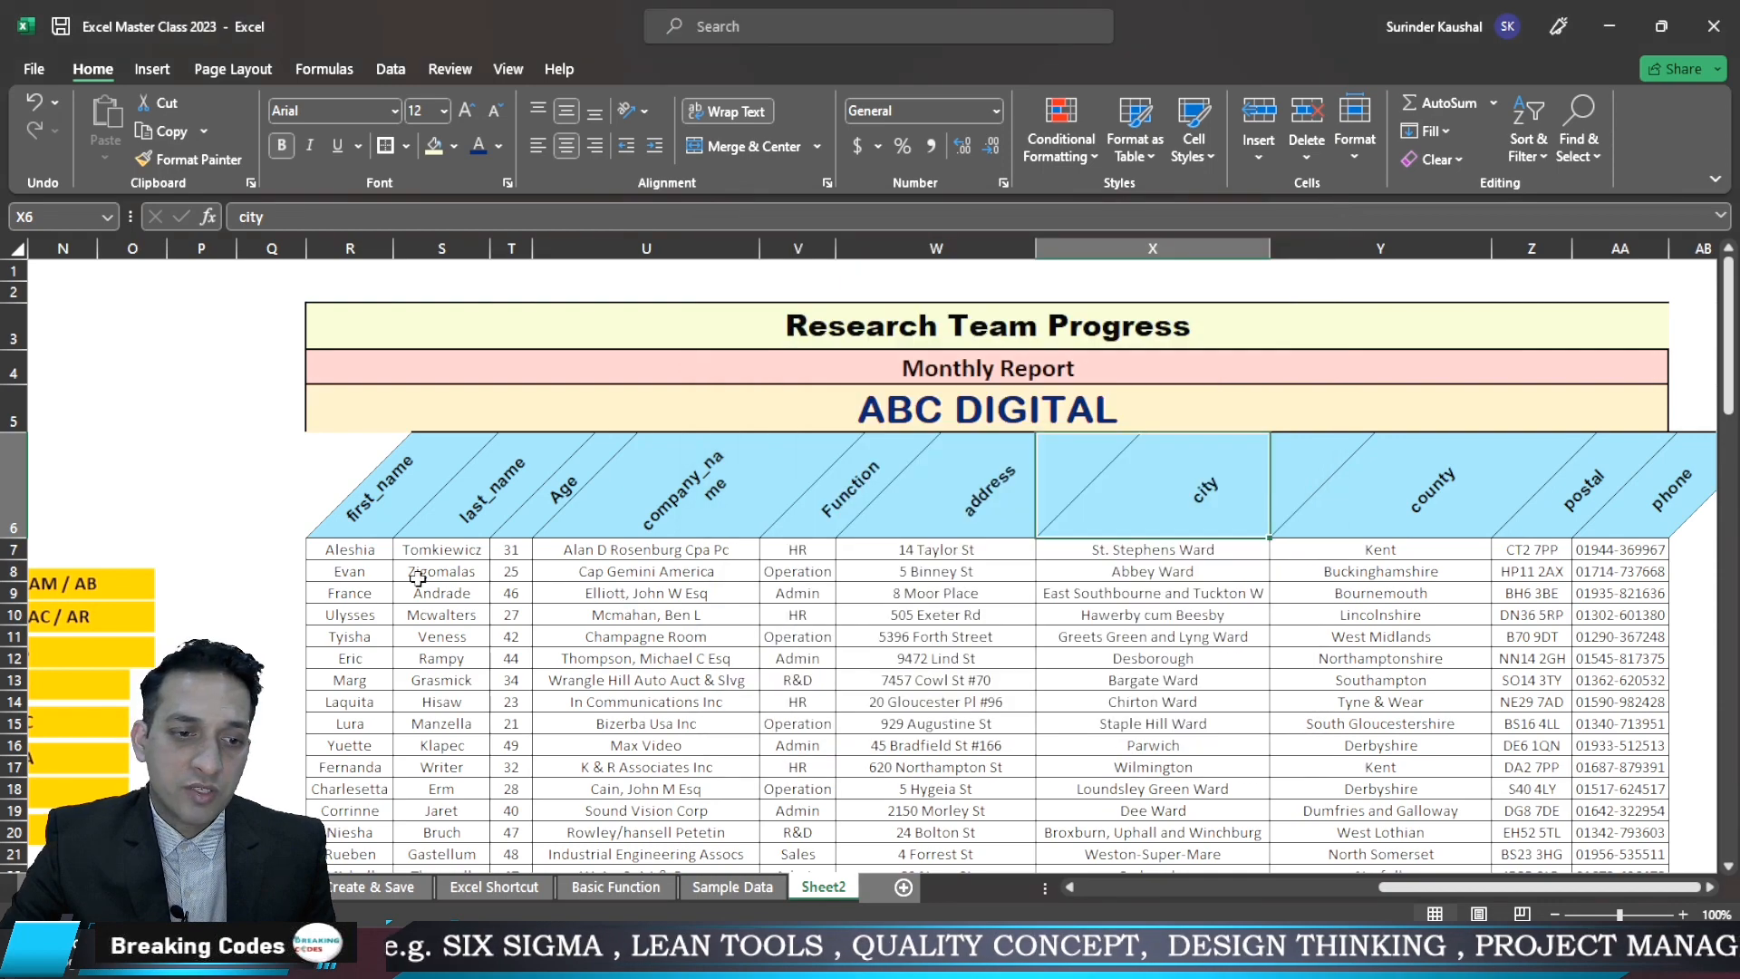
Return to the Alignment of Text topic list and shortcut summary at the start of the sheet
click(176, 581)
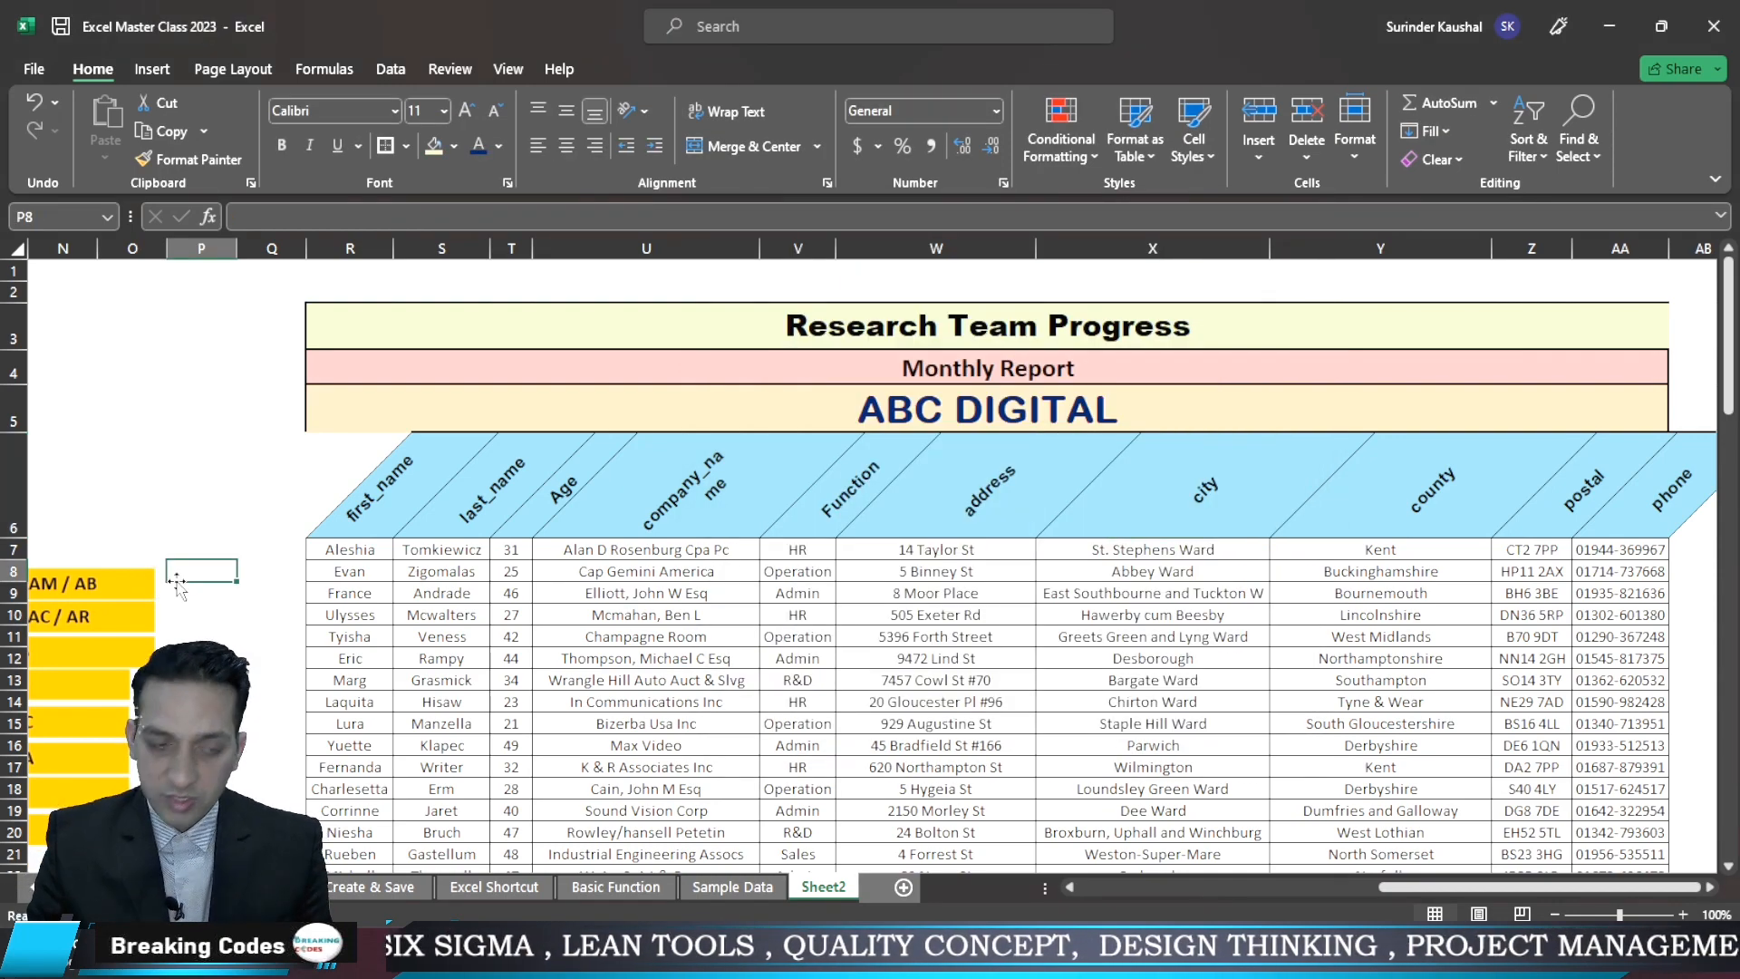
scroll(176, 580, left, 5)
click(177, 582)
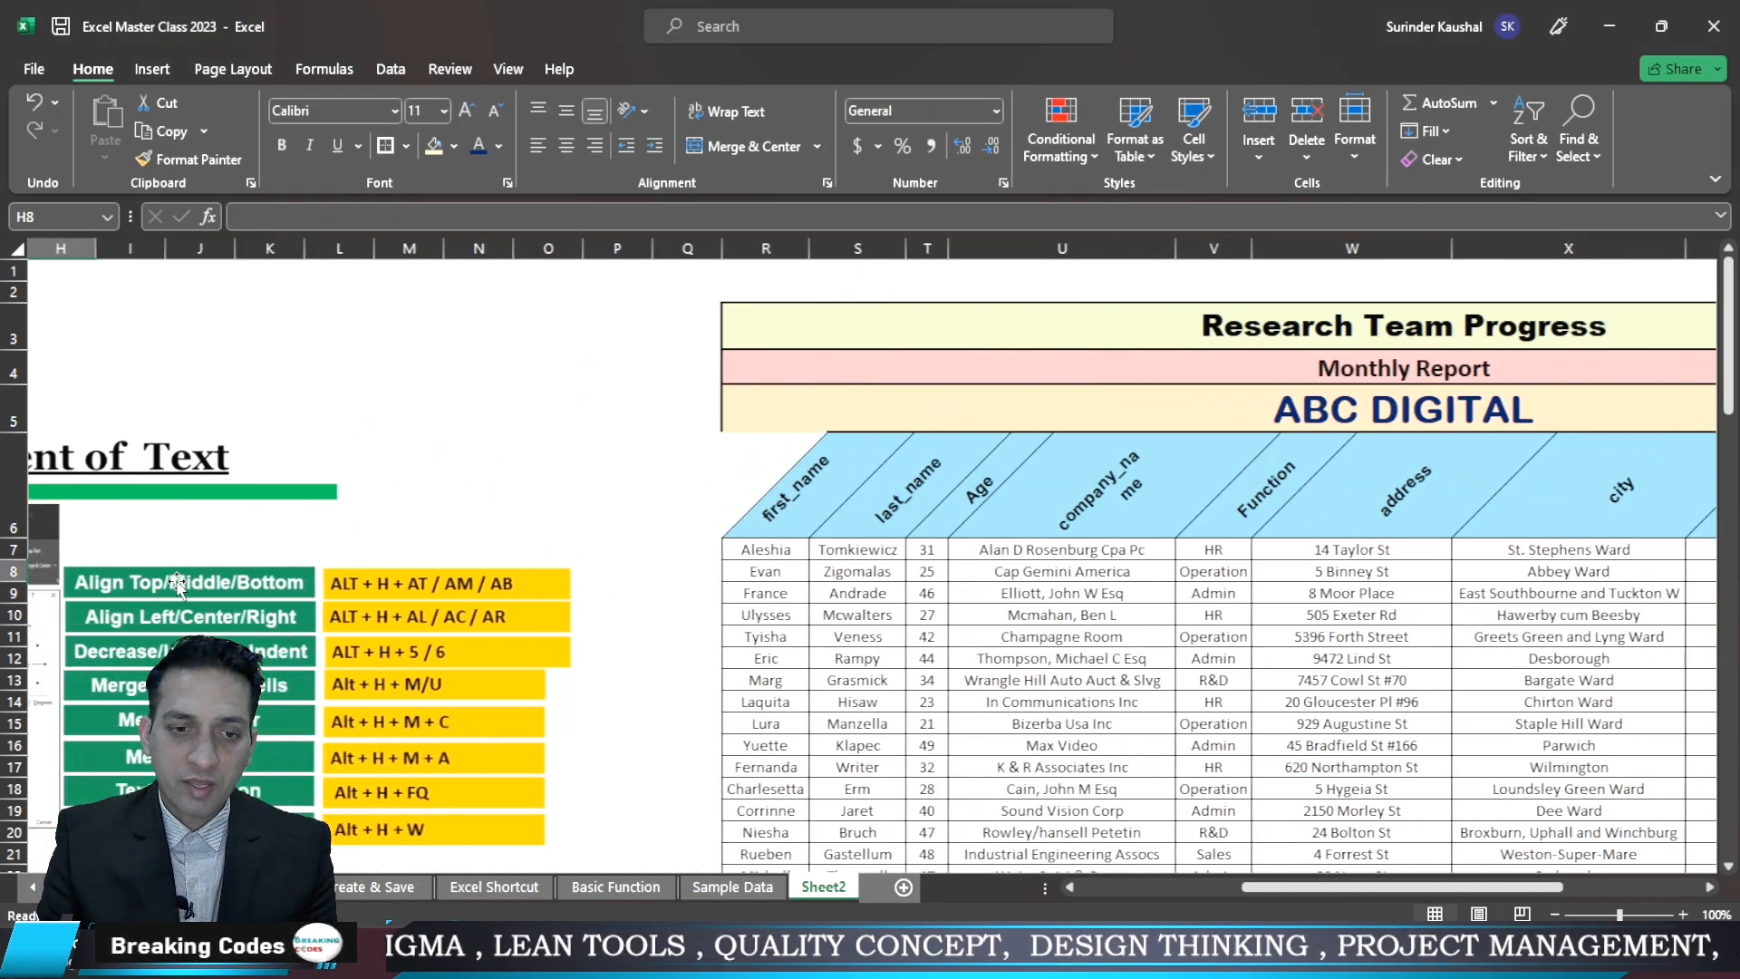
scroll(177, 583, left, 5)
click(177, 582)
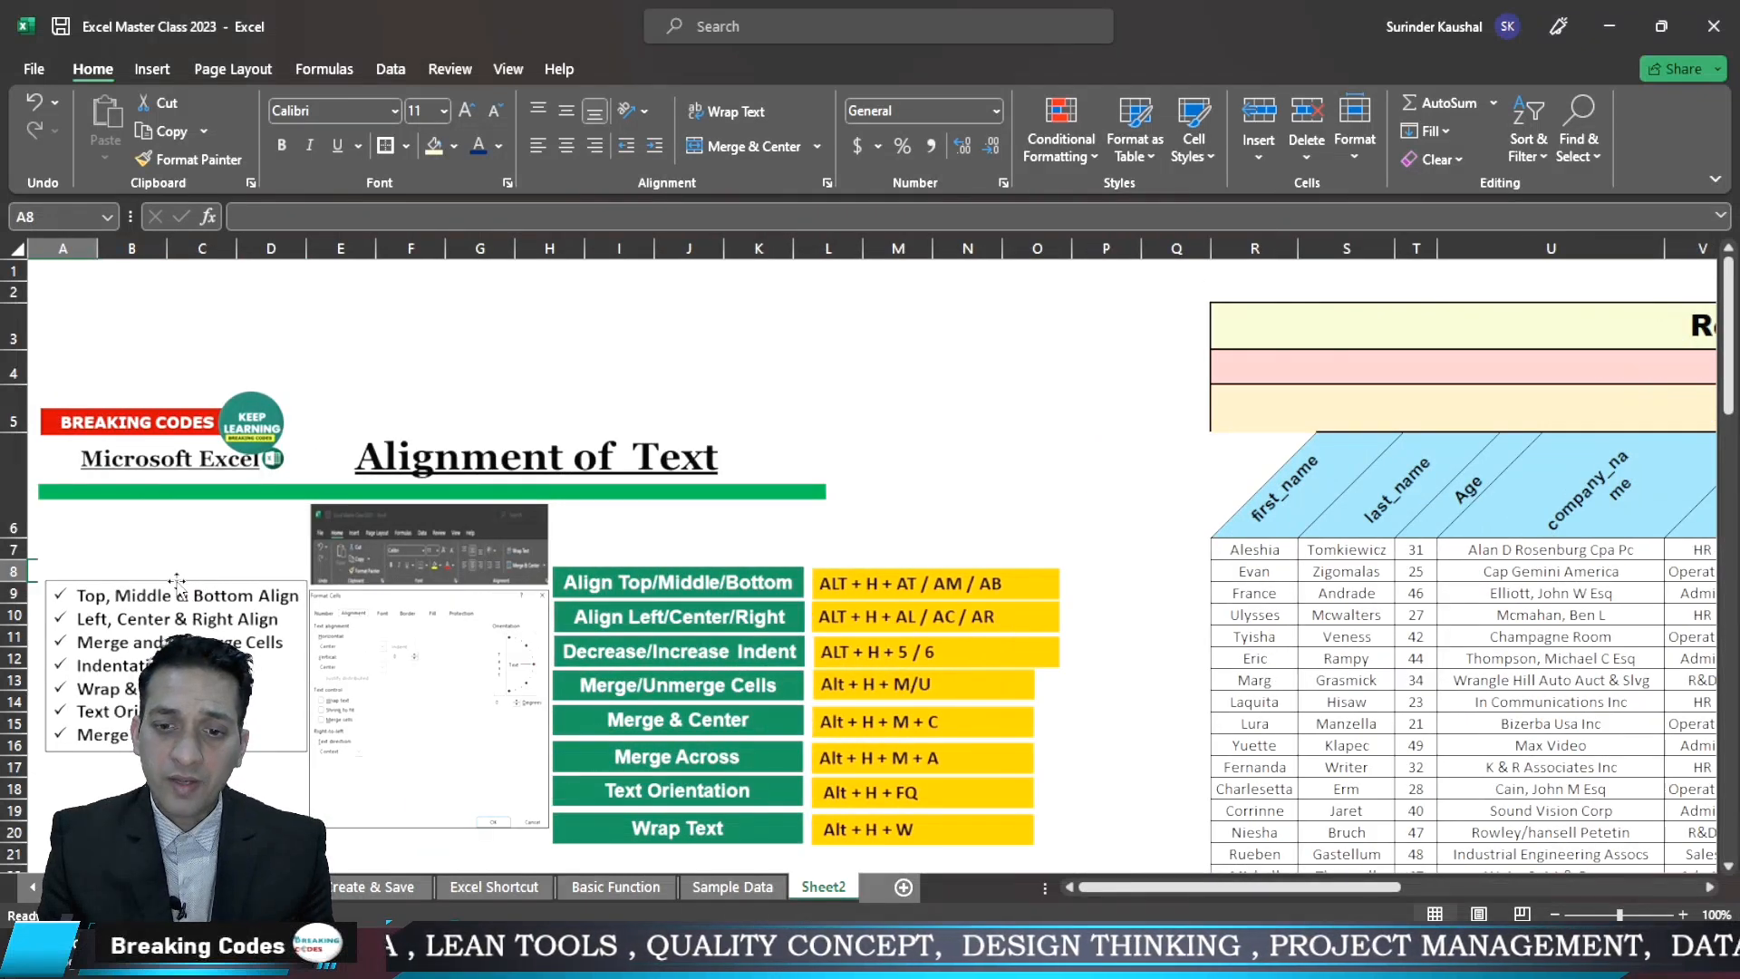